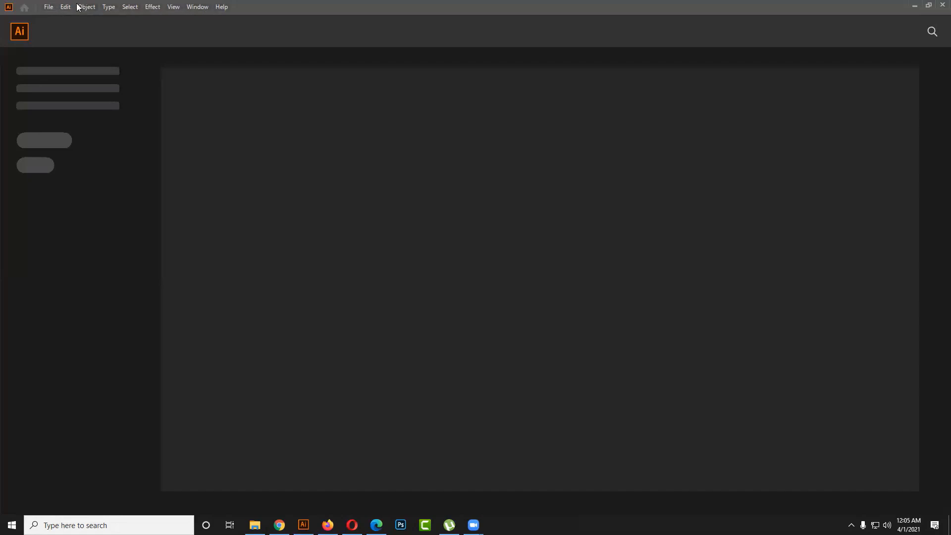
Step: Create a new 11.693 × 8.268 in landscape document from File > New
click(51, 7)
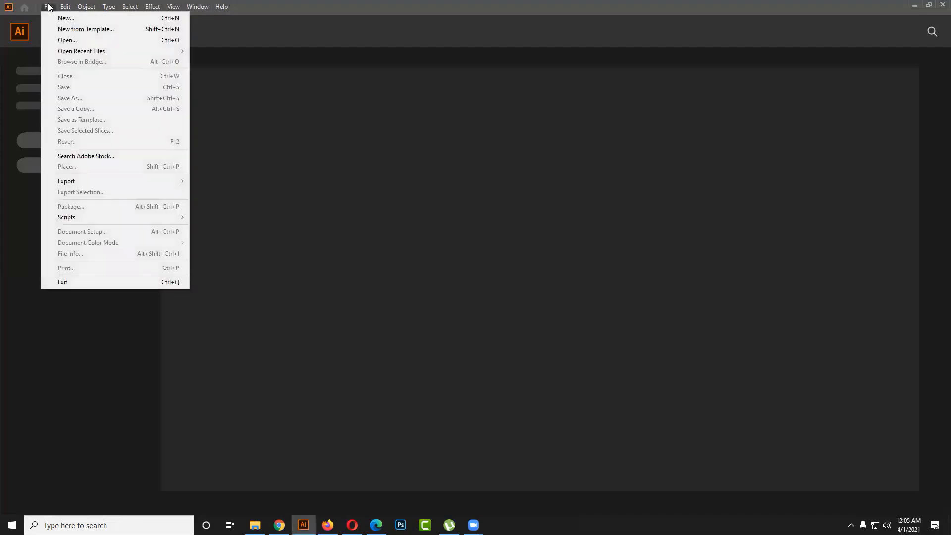
click(54, 22)
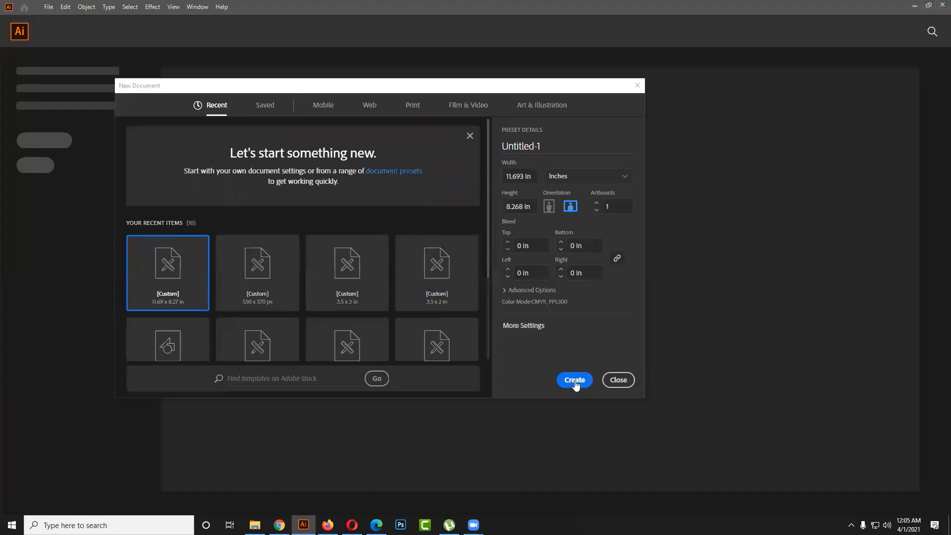
click(575, 380)
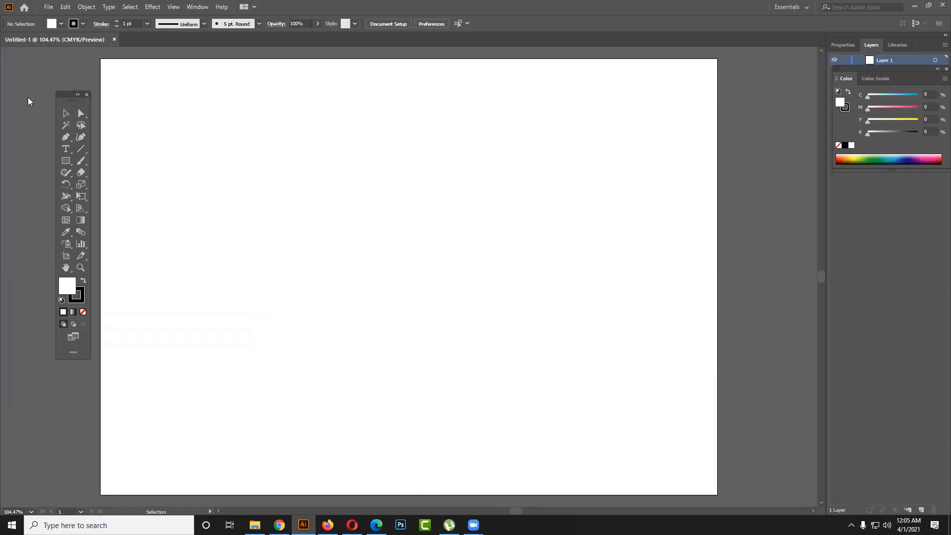
Step: Switch the Tools panel to the Basic toolbar and dock it at the left edge
mouse_move(79, 94)
mouse_down()
mouse_move(51, 99)
mouse_move(23, 73)
mouse_up()
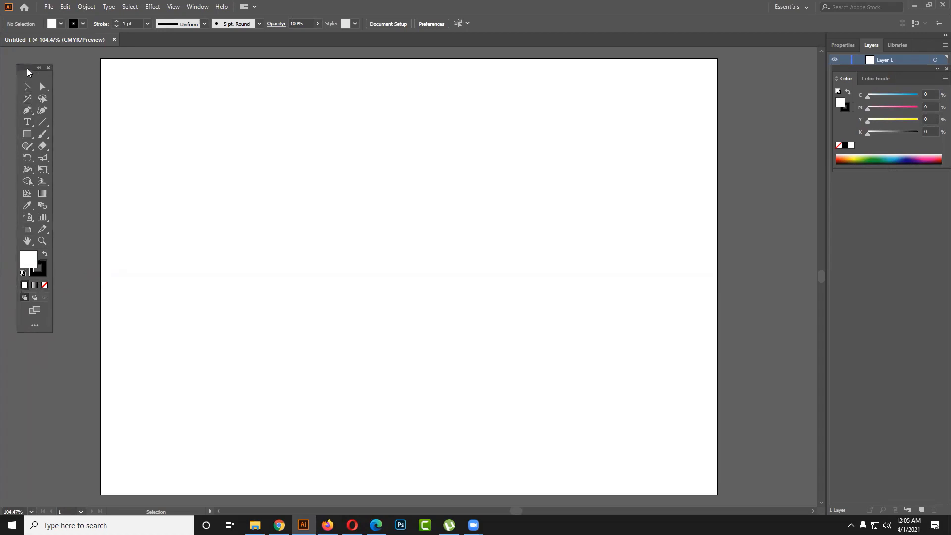
mouse_move(29, 70)
mouse_down()
mouse_move(67, 88)
mouse_move(15, 86)
mouse_up()
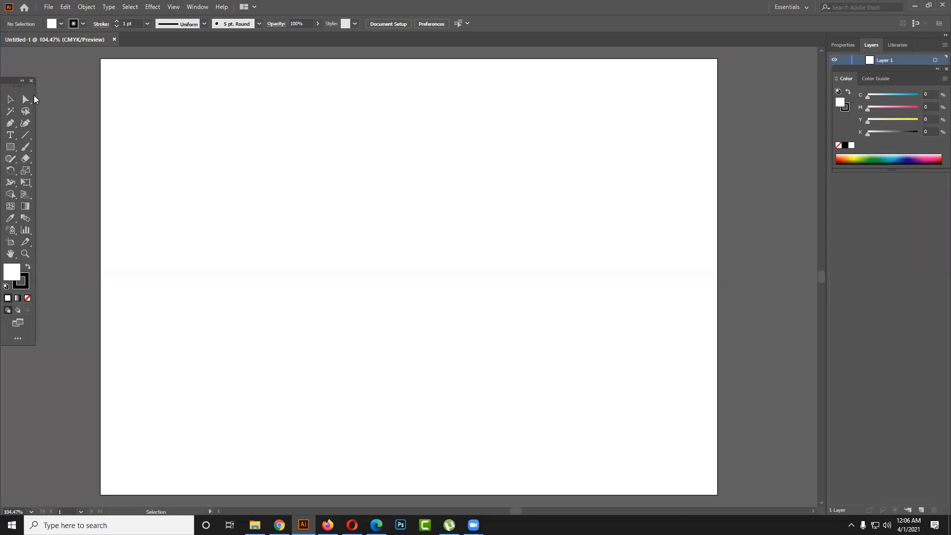
click(195, 6)
mouse_move(305, 90)
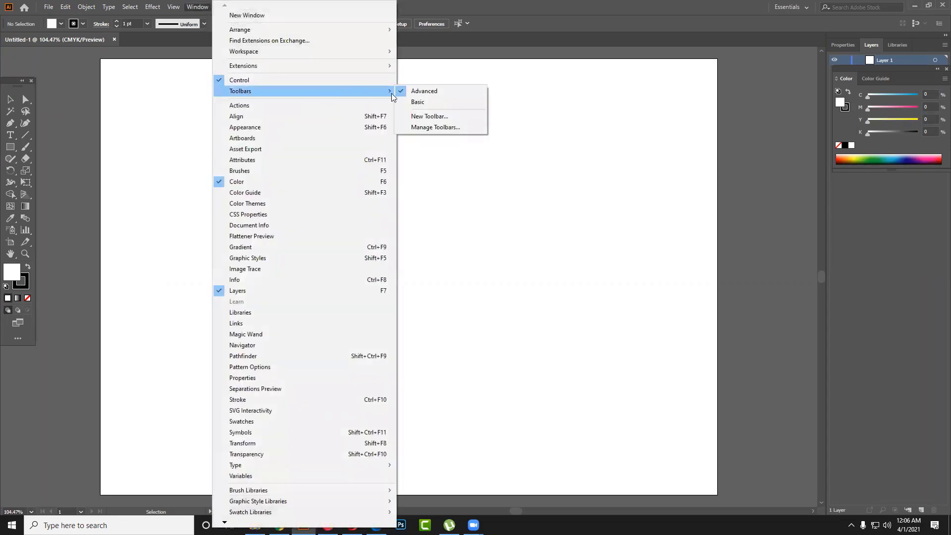
click(418, 103)
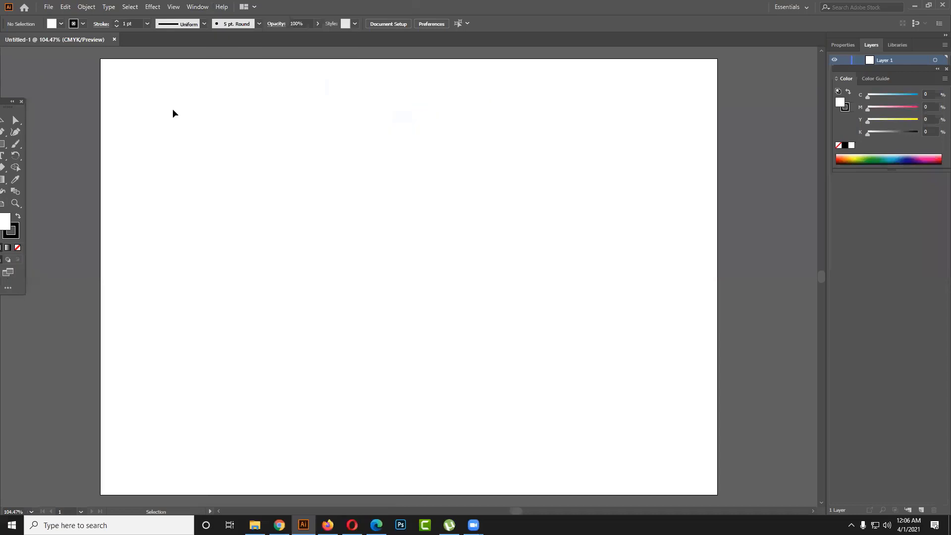
mouse_move(13, 86)
mouse_down()
mouse_move(35, 97)
mouse_move(12, 99)
mouse_up()
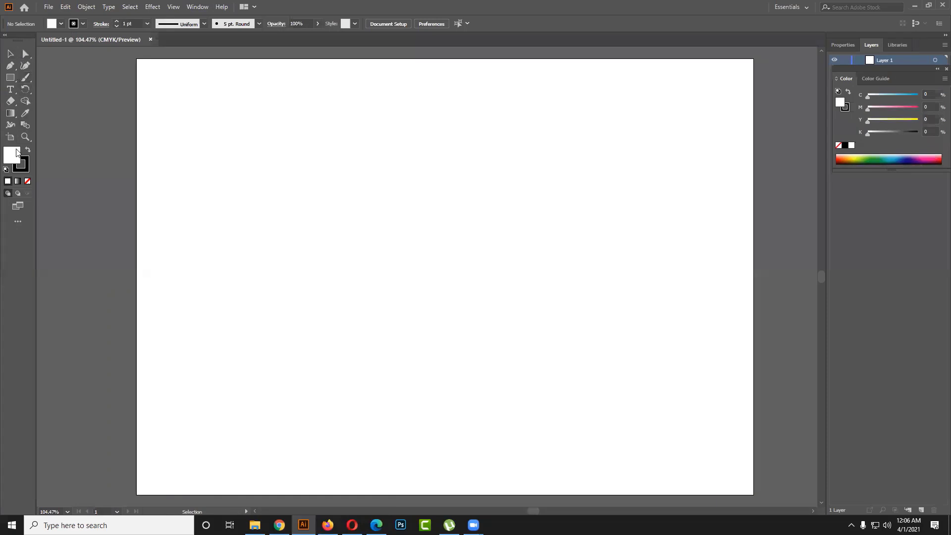
Step: Switch back to the Advanced toolbar and float the Tools panel away from the edge
click(191, 8)
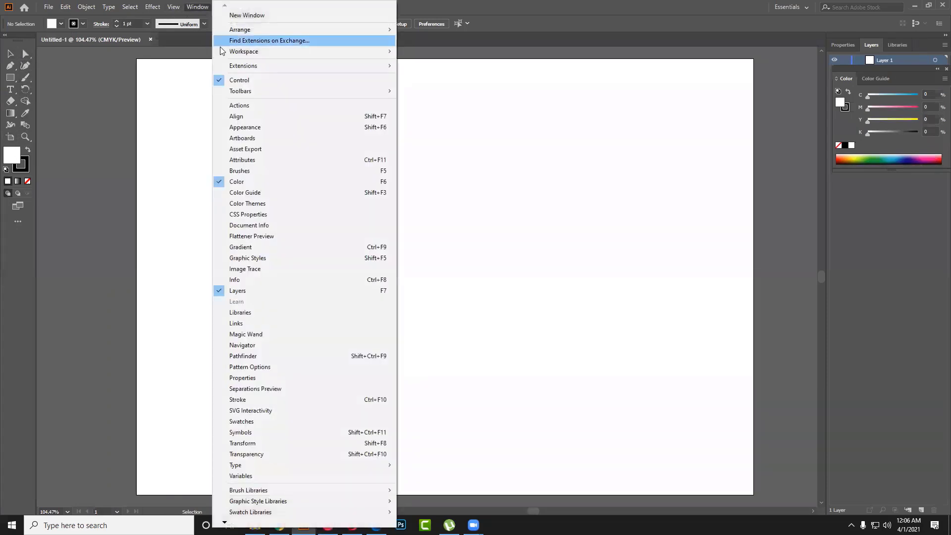
mouse_move(240, 90)
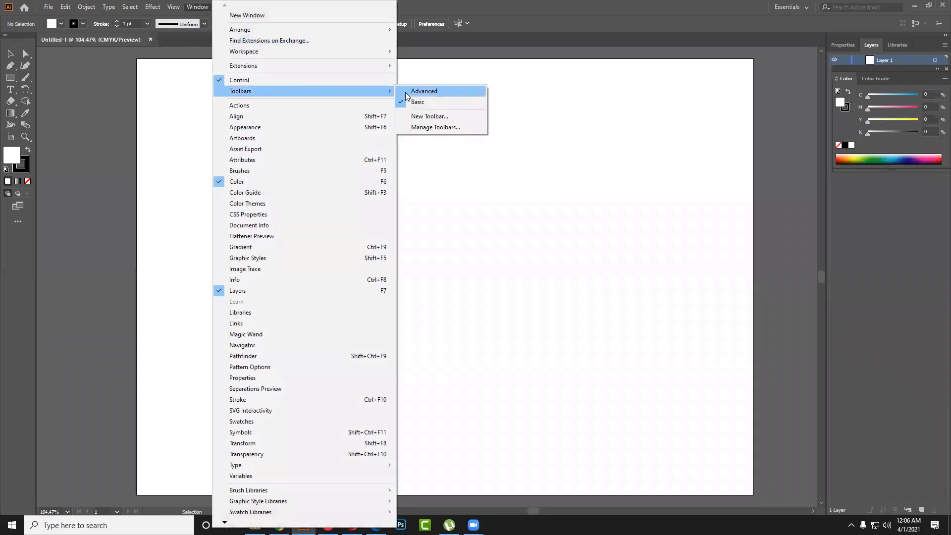
click(424, 92)
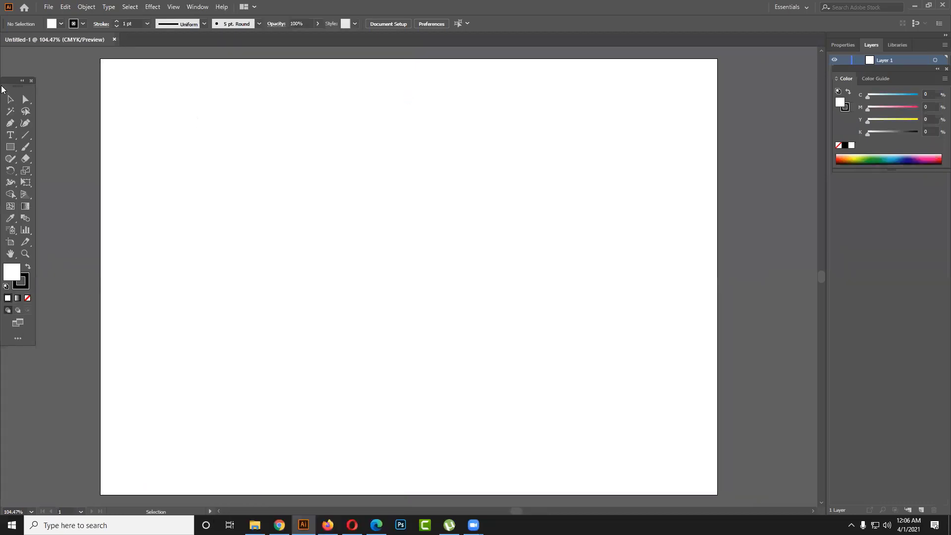
mouse_move(22, 48)
mouse_down()
mouse_move(57, 79)
mouse_move(35, 75)
mouse_up()
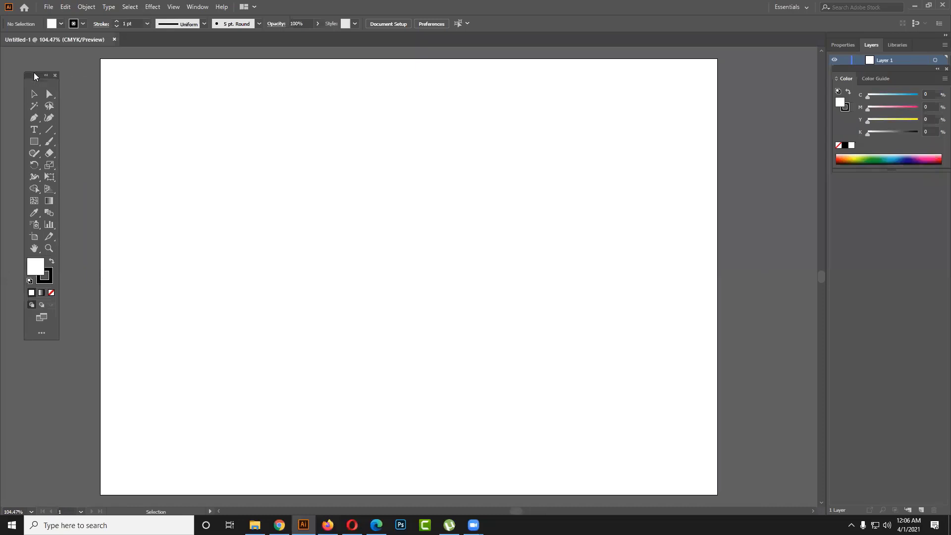
Step: Hide and re-show the Control bar, leaving the Tools panel floating beside the page
click(194, 8)
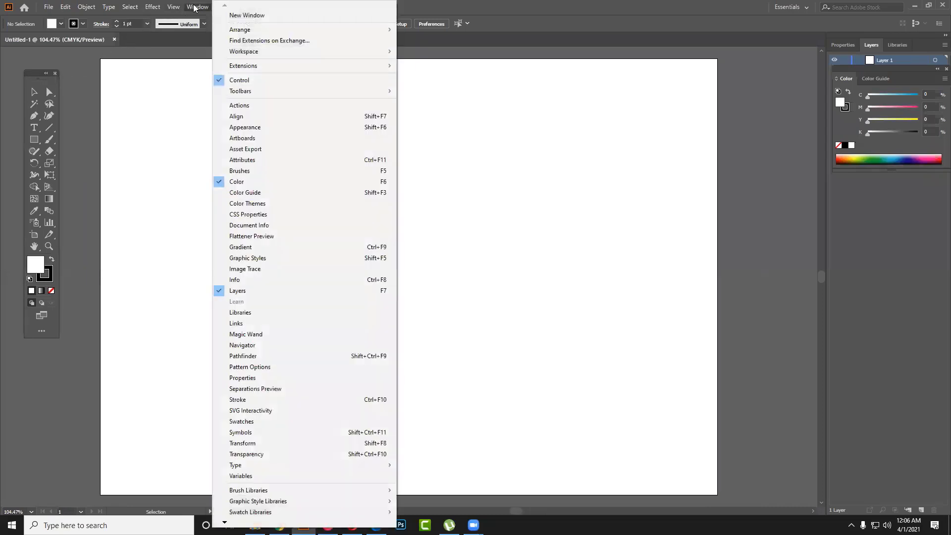
click(241, 82)
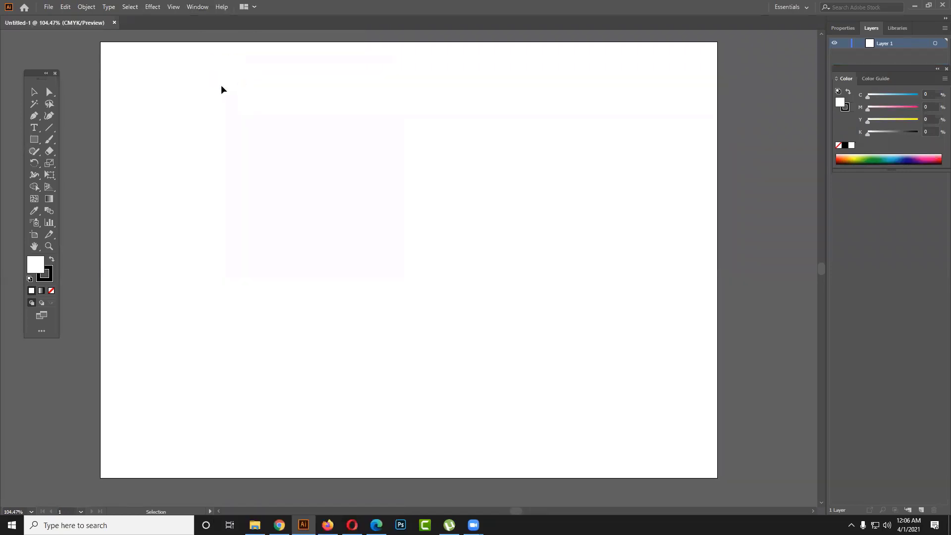
drag(15, 71, 6, 62)
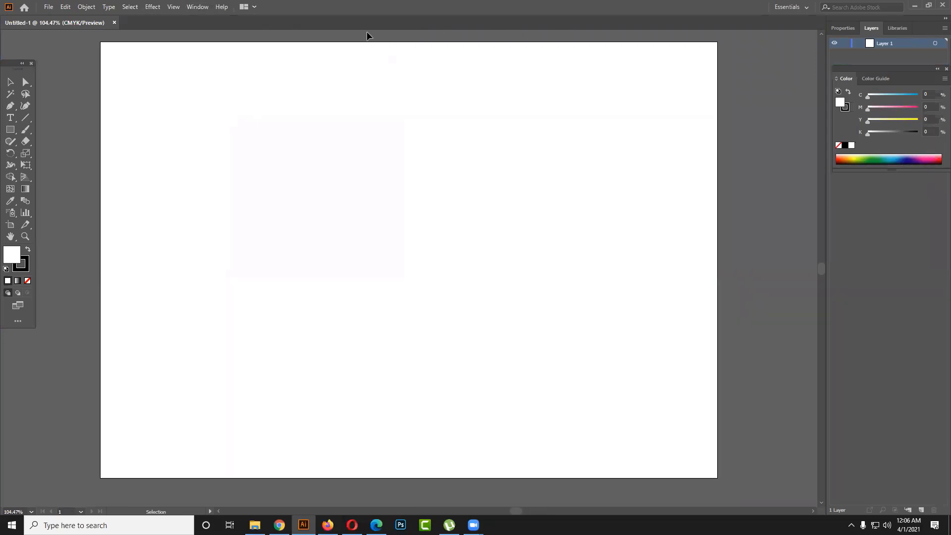
click(204, 10)
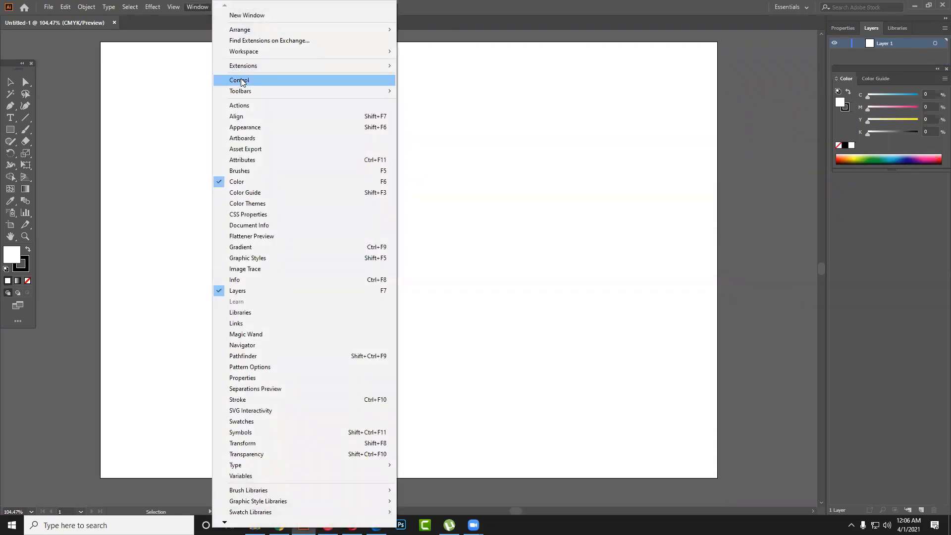
click(242, 81)
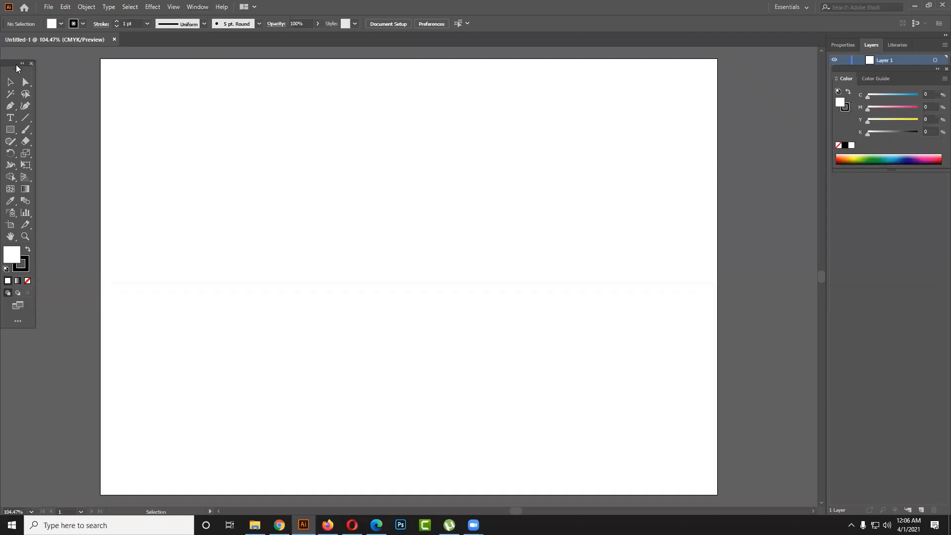
mouse_move(17, 68)
mouse_down()
mouse_move(48, 74)
mouse_move(28, 81)
mouse_up()
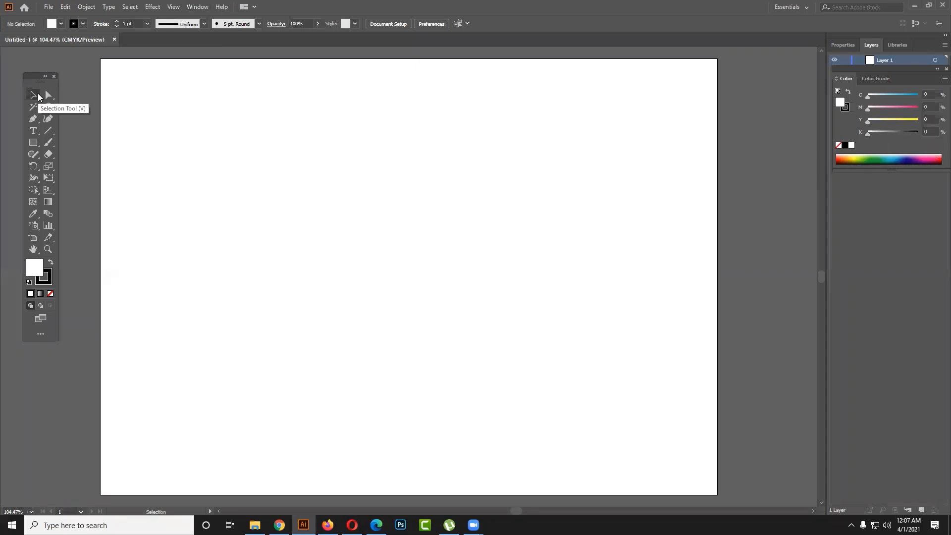
Step: Draw one wide rectangle at upper left and two tall rectangles in the middle and right
click(32, 141)
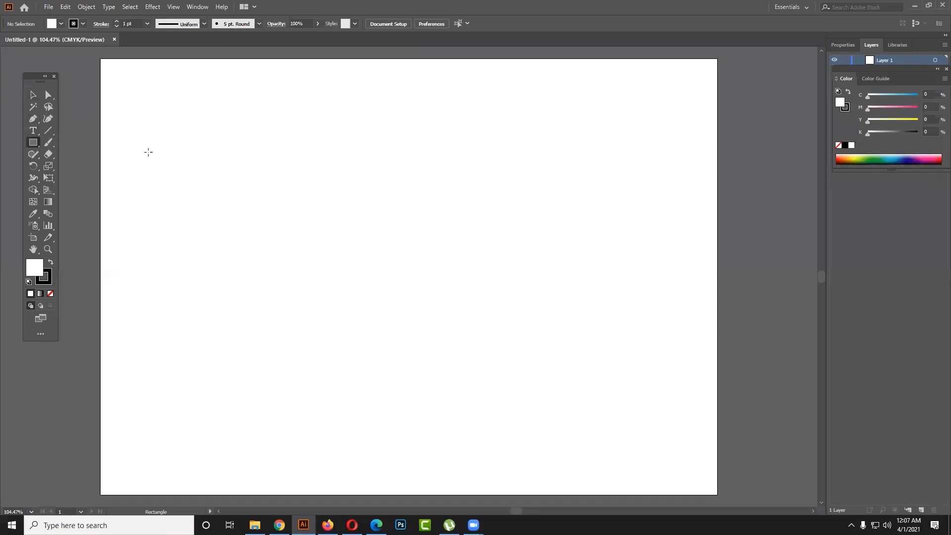
drag(148, 152, 299, 250)
drag(369, 170, 457, 346)
drag(582, 188, 675, 372)
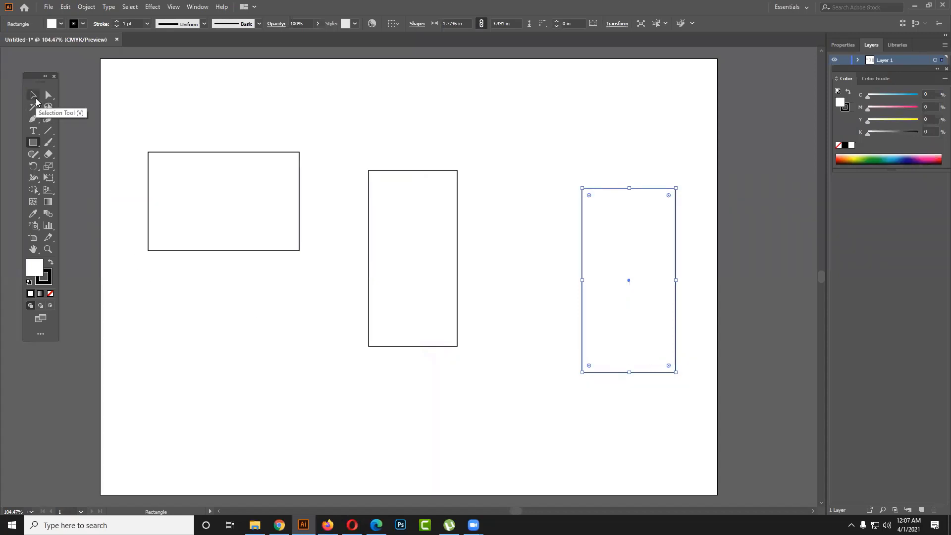
Step: Reposition the left and middle rectangles with the Selection Tool
click(33, 95)
mouse_move(253, 192)
mouse_down()
mouse_move(245, 162)
mouse_move(238, 238)
mouse_up()
mouse_move(410, 289)
mouse_down()
mouse_move(452, 287)
mouse_move(299, 287)
mouse_up()
drag(236, 233, 234, 265)
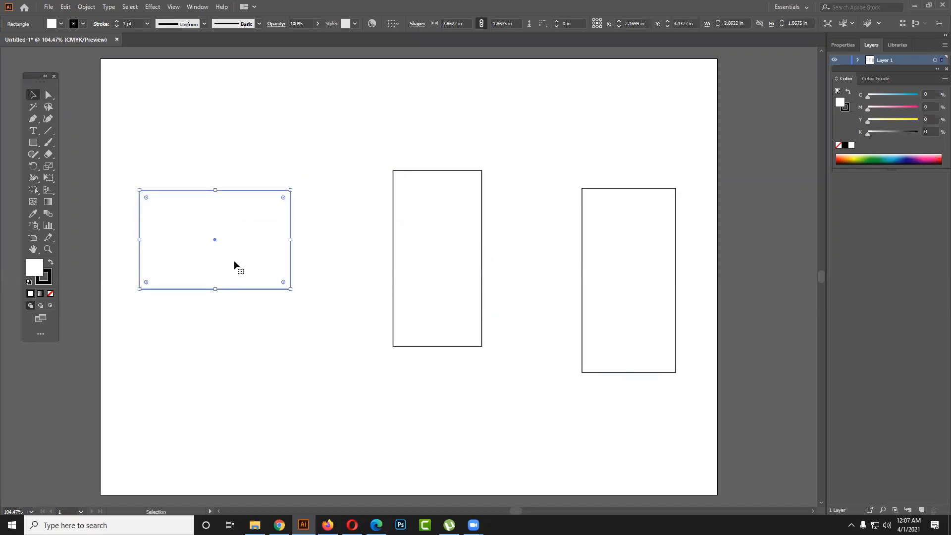
Step: Fill the left rectangle with red and move the middle rectangle up and right
double_click(36, 267)
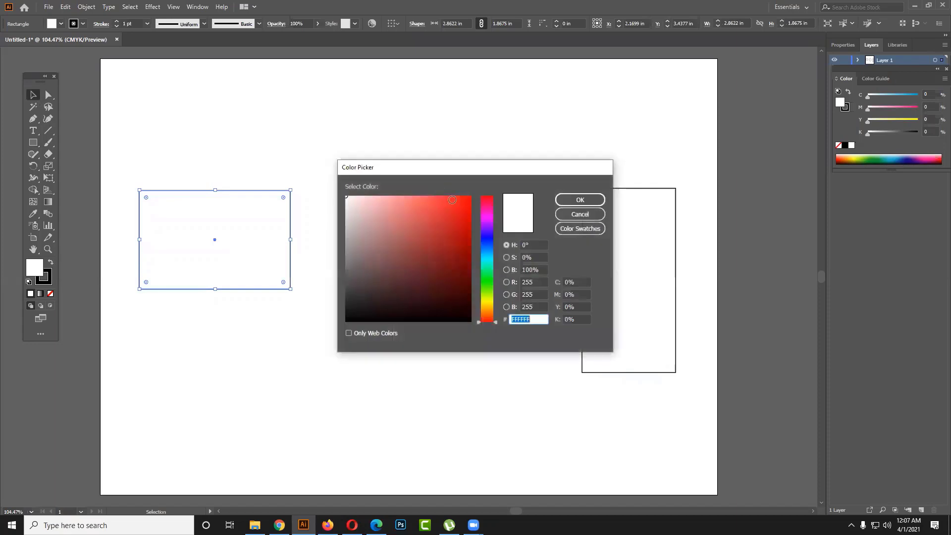
click(452, 199)
click(569, 200)
mouse_move(438, 251)
mouse_down()
mouse_move(448, 217)
mouse_move(441, 246)
mouse_move(370, 243)
mouse_up()
Step: Raise the red square and rotate it 45° into a diamond, then shift the middle rectangle
mouse_move(270, 236)
mouse_down()
mouse_move(272, 202)
mouse_move(227, 205)
mouse_move(329, 205)
mouse_move(234, 205)
mouse_move(318, 206)
mouse_move(253, 212)
mouse_up()
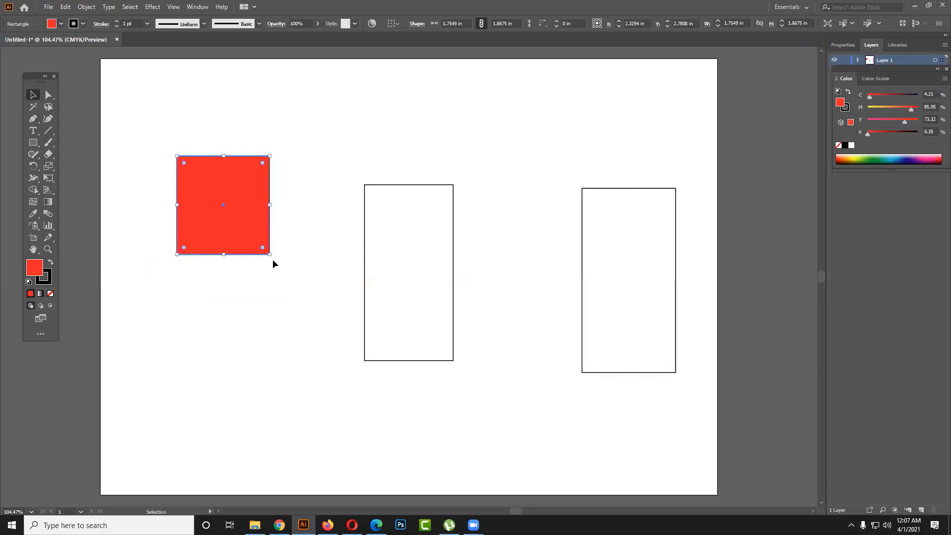
mouse_move(273, 259)
mouse_down()
mouse_move(298, 244)
mouse_move(299, 203)
mouse_move(251, 202)
mouse_up()
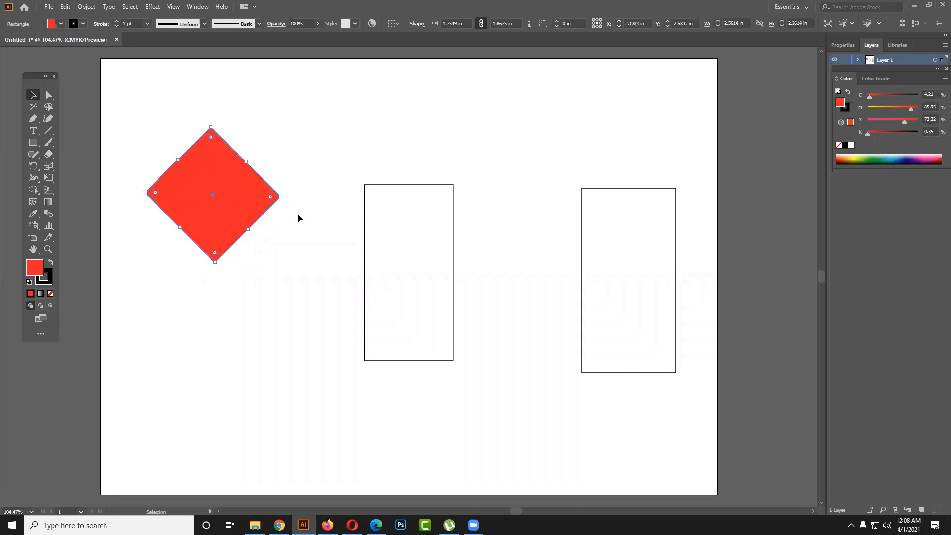
drag(395, 240, 334, 208)
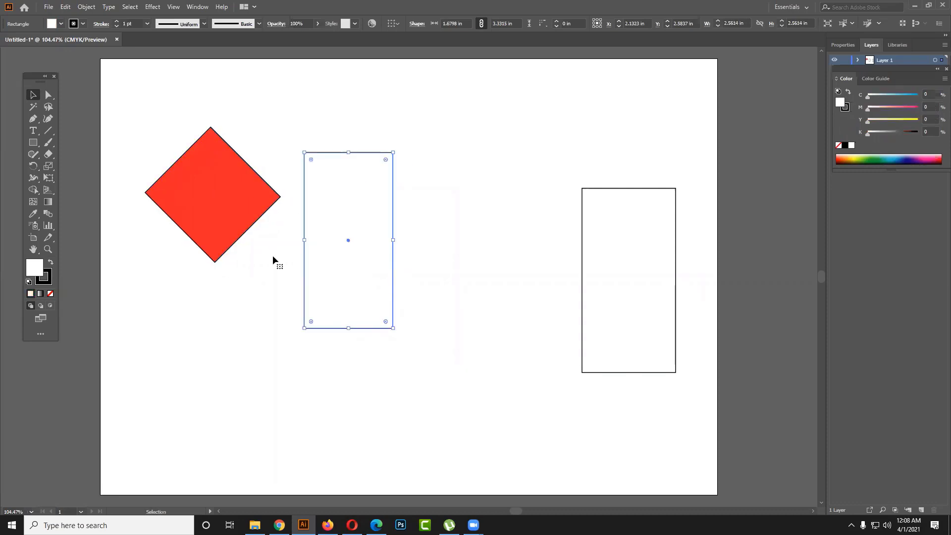
Step: Fill the middle rectangle with cyan-blue and rearrange it and the red diamond
double_click(33, 268)
click(466, 207)
drag(484, 241, 502, 258)
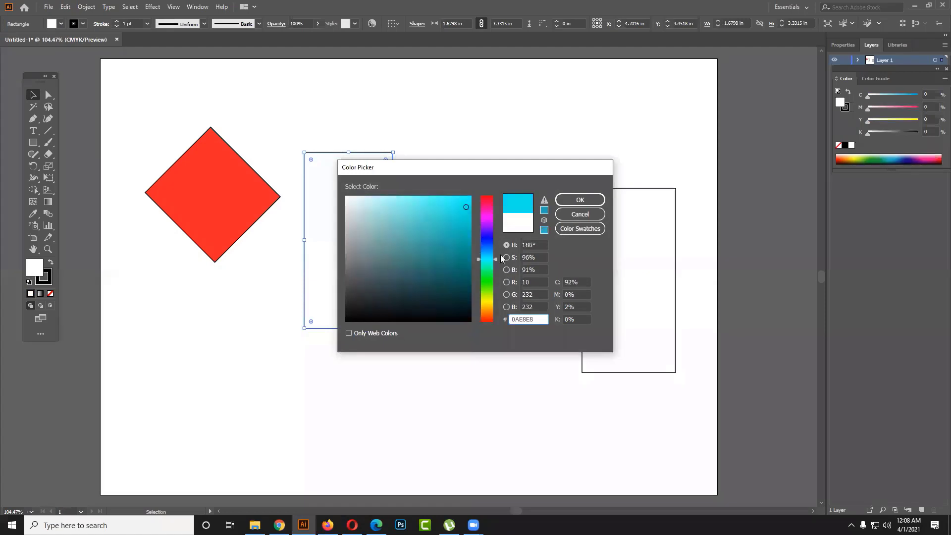
click(580, 200)
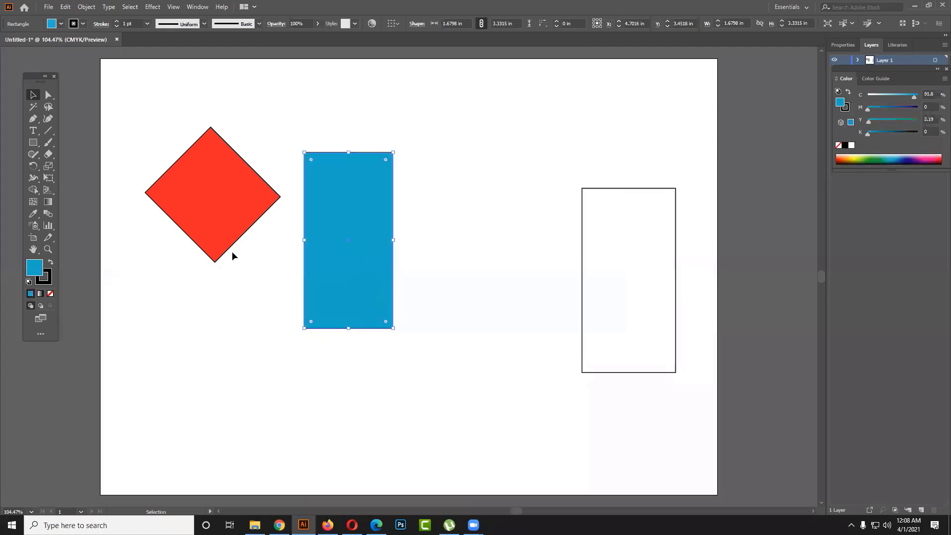
drag(208, 227, 187, 257)
mouse_move(363, 239)
mouse_down()
mouse_move(398, 224)
mouse_move(404, 198)
mouse_up()
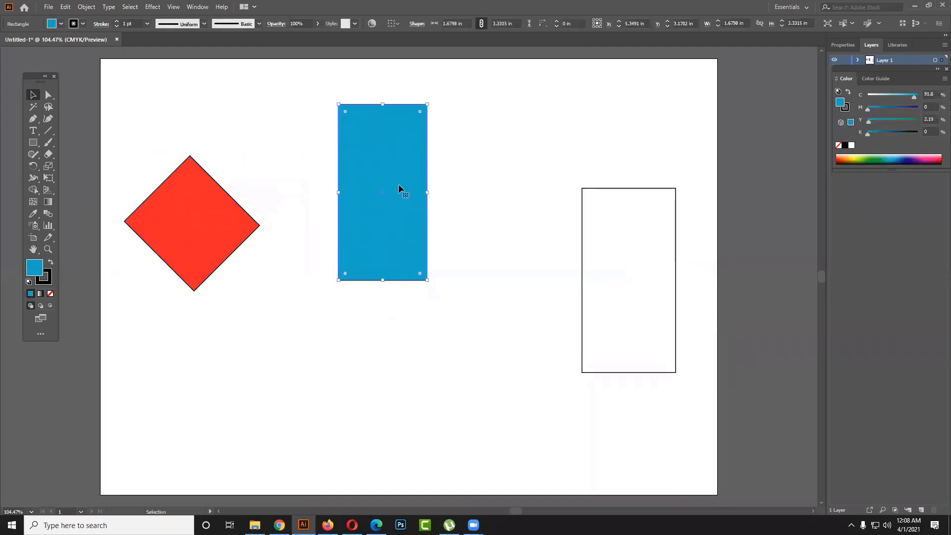
click(313, 262)
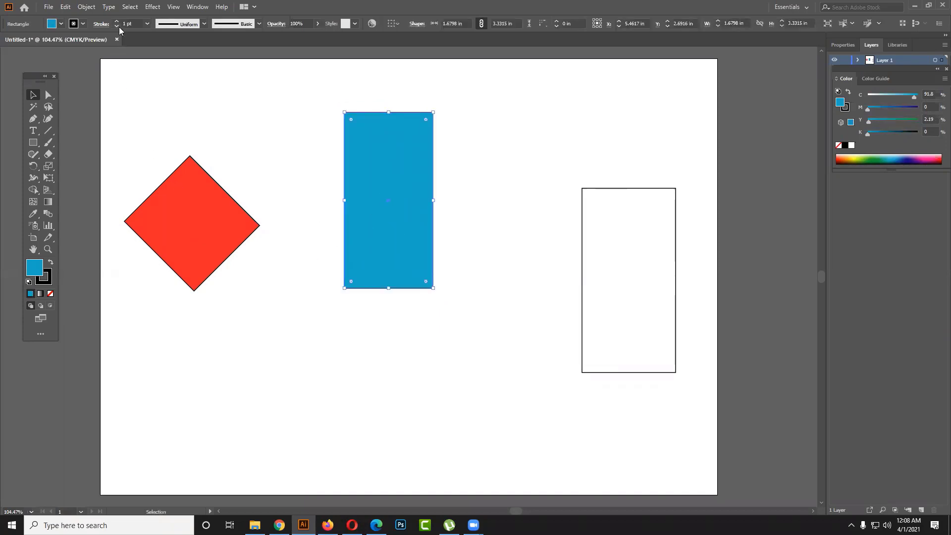
Step: Raise the blue rectangle's stroke weight to 9 pt
click(117, 21)
click(117, 21)
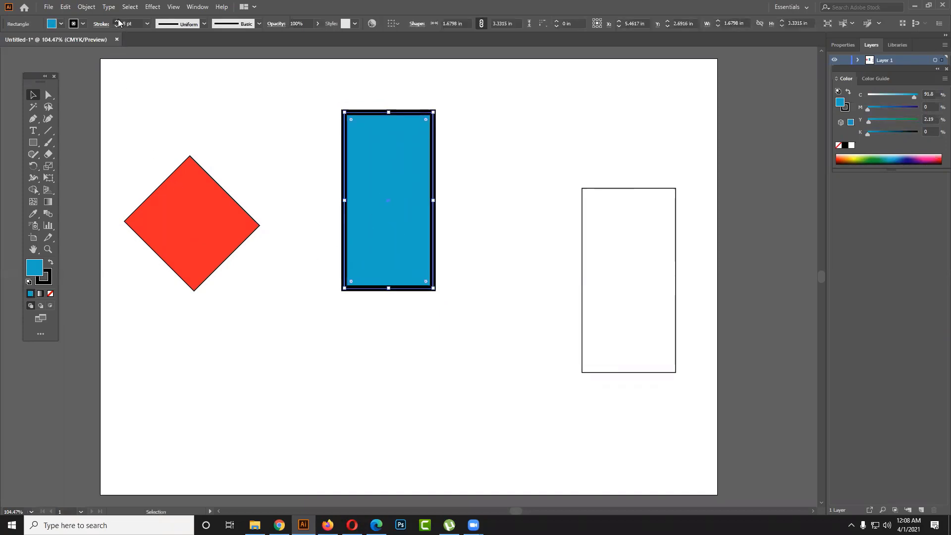
drag(289, 124, 381, 170)
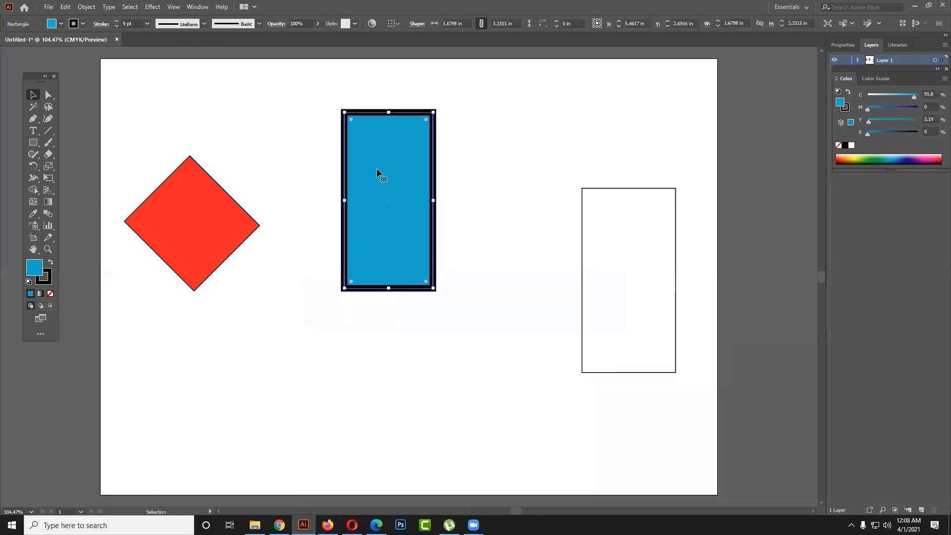
click(321, 145)
click(348, 154)
Step: Set the blue rectangle's outline colour to red
double_click(49, 276)
mouse_move(446, 239)
mouse_down()
mouse_move(480, 193)
mouse_move(301, 185)
mouse_up()
click(564, 199)
click(515, 208)
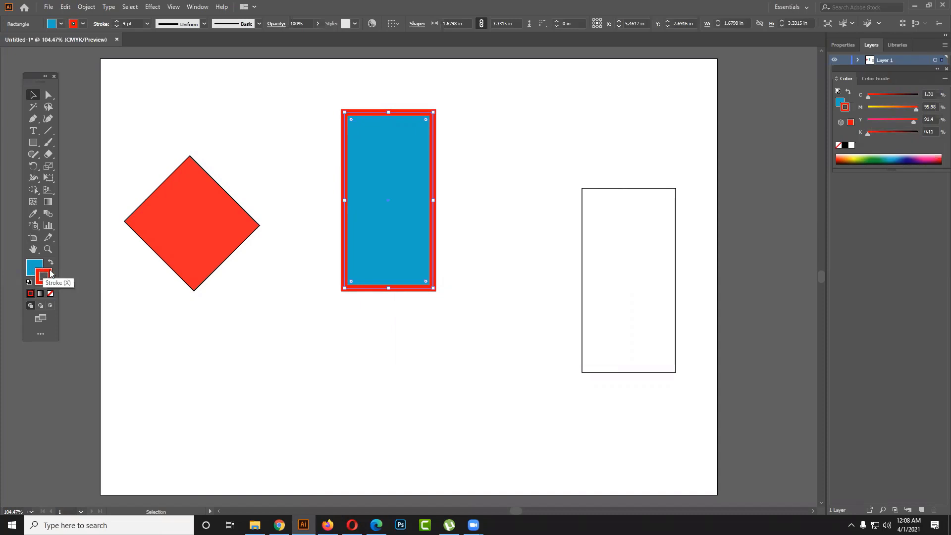
Step: Move the diamond right and thicken its outline to 8 pt
mouse_move(166, 230)
mouse_down()
mouse_move(201, 229)
mouse_move(222, 209)
mouse_up()
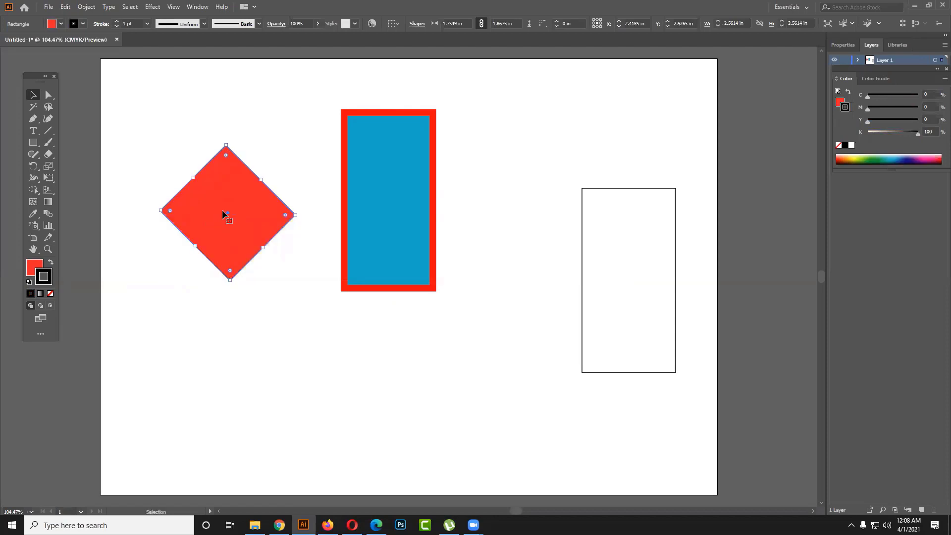
click(116, 23)
click(116, 23)
click(116, 23)
click(116, 23)
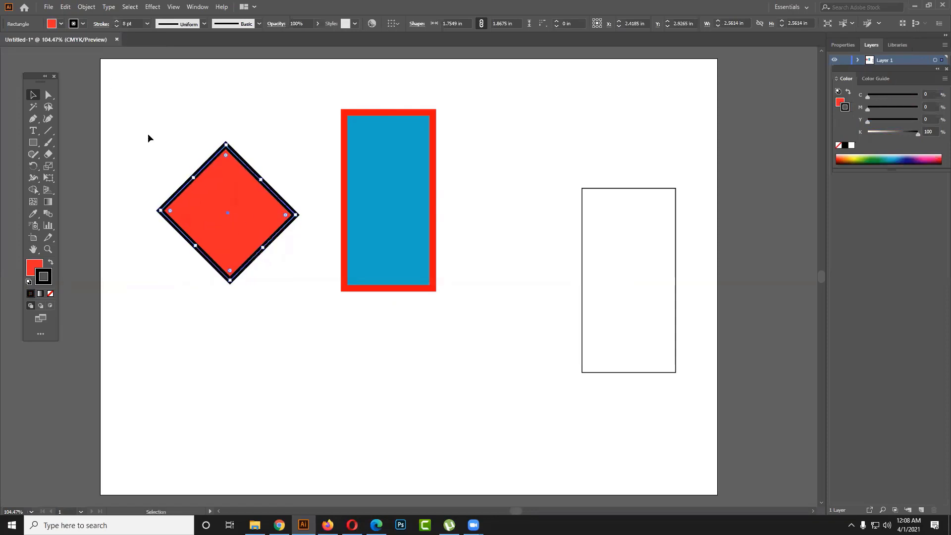
Step: Give the diamond a blue fill through the colour picker
click(35, 266)
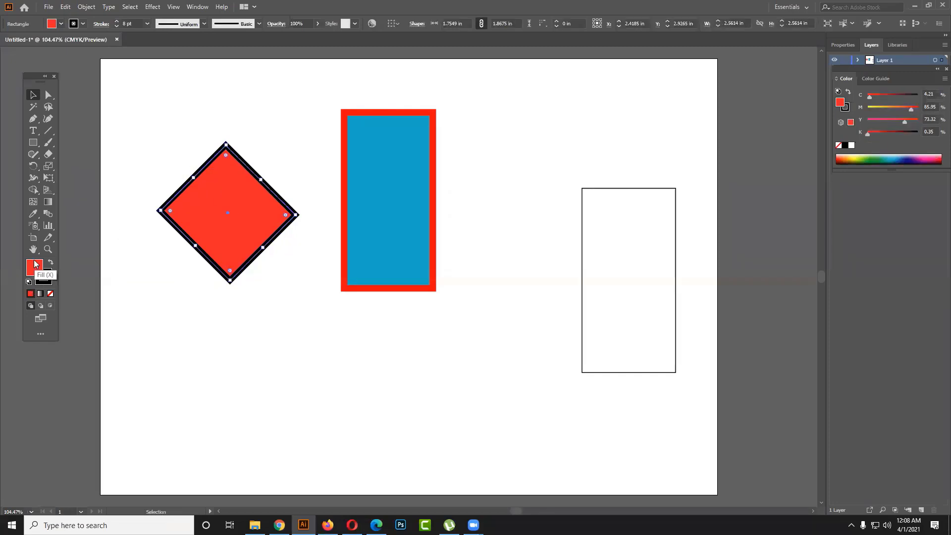
double_click(36, 266)
click(486, 255)
click(580, 199)
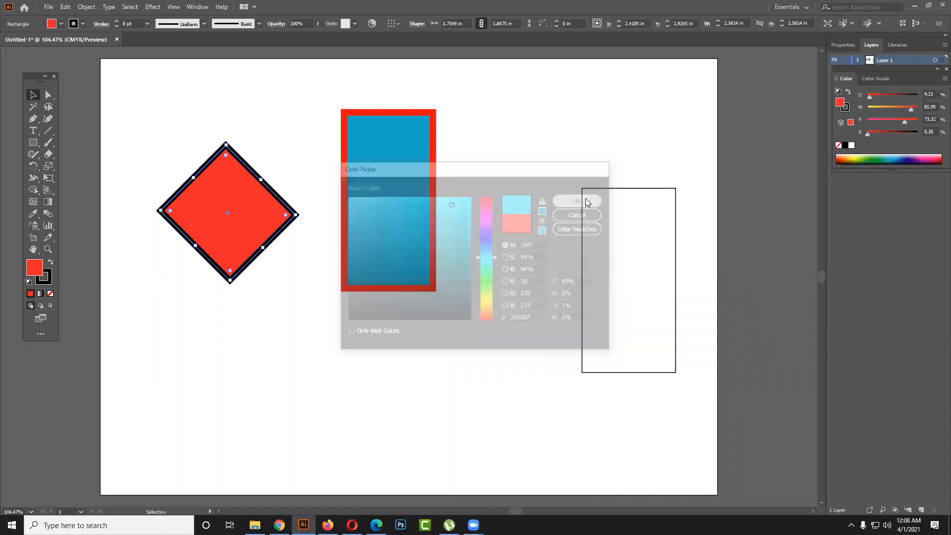
click(279, 275)
Step: Set the diamond's fill to None and move it left and down
click(233, 232)
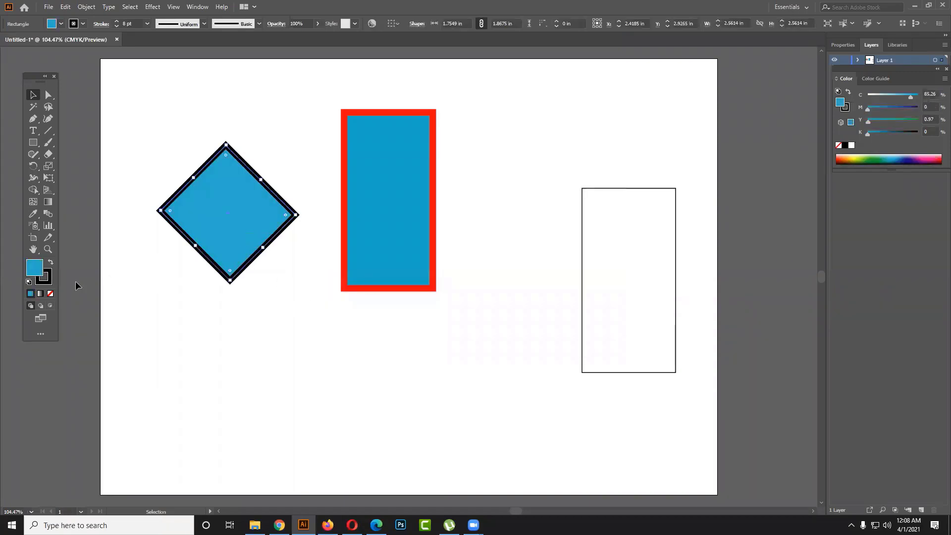
click(50, 293)
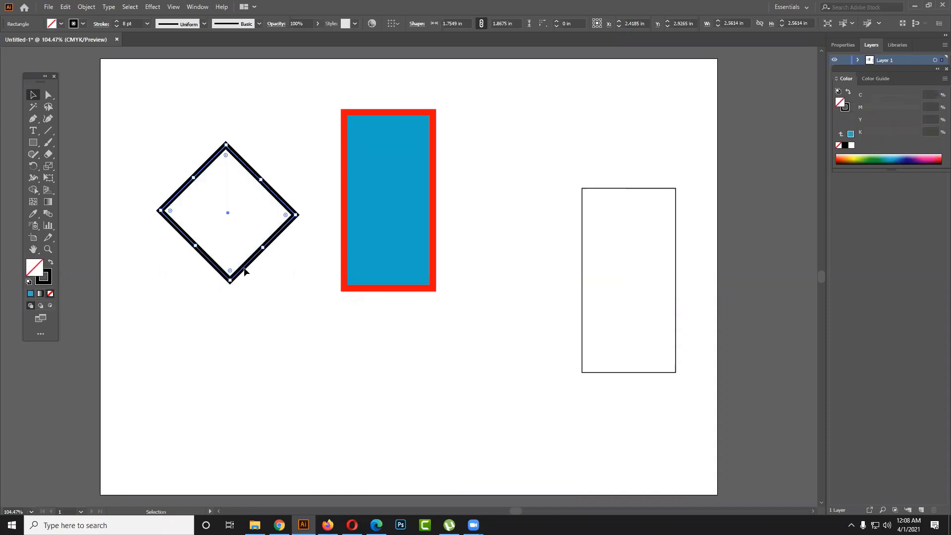
drag(244, 270, 248, 256)
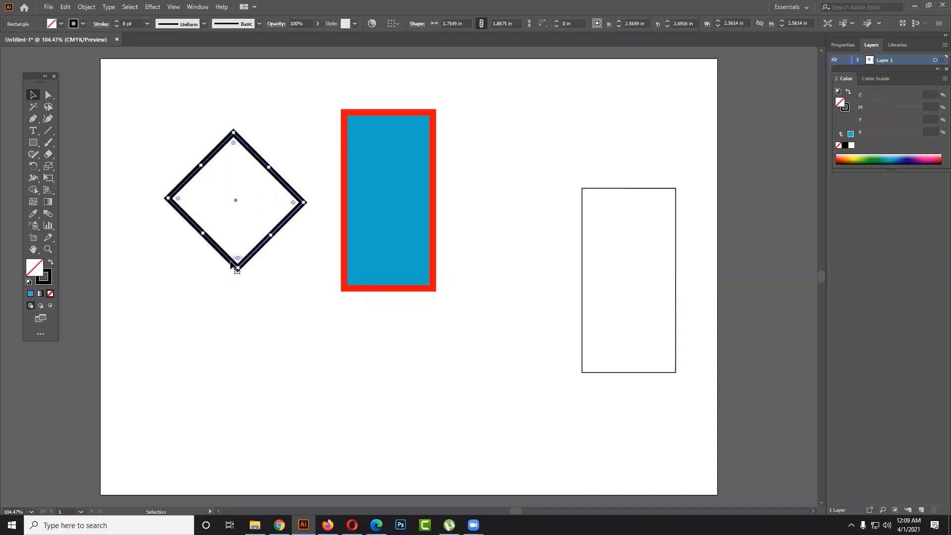
drag(236, 268, 142, 295)
Step: Set the blue rectangle's stroke to None, removing its red outline
click(317, 277)
drag(390, 249, 406, 284)
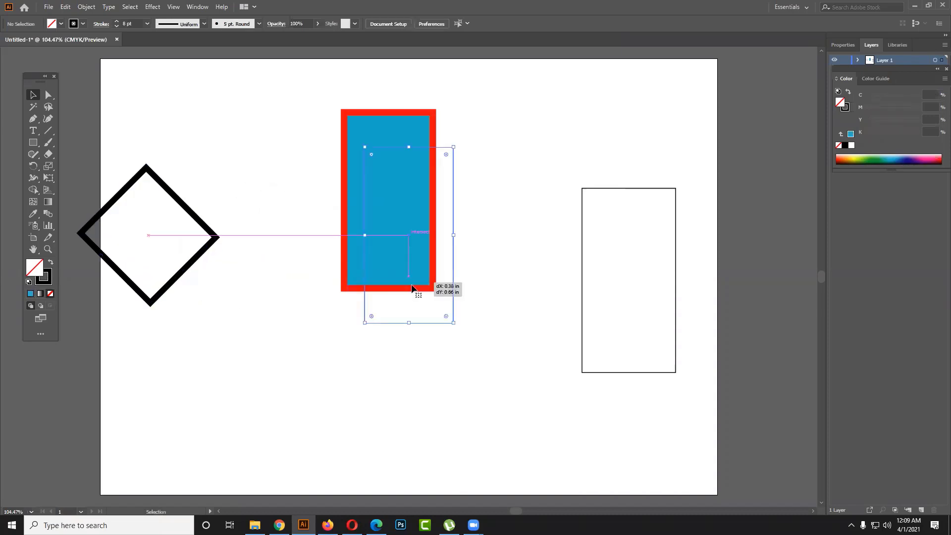
click(49, 281)
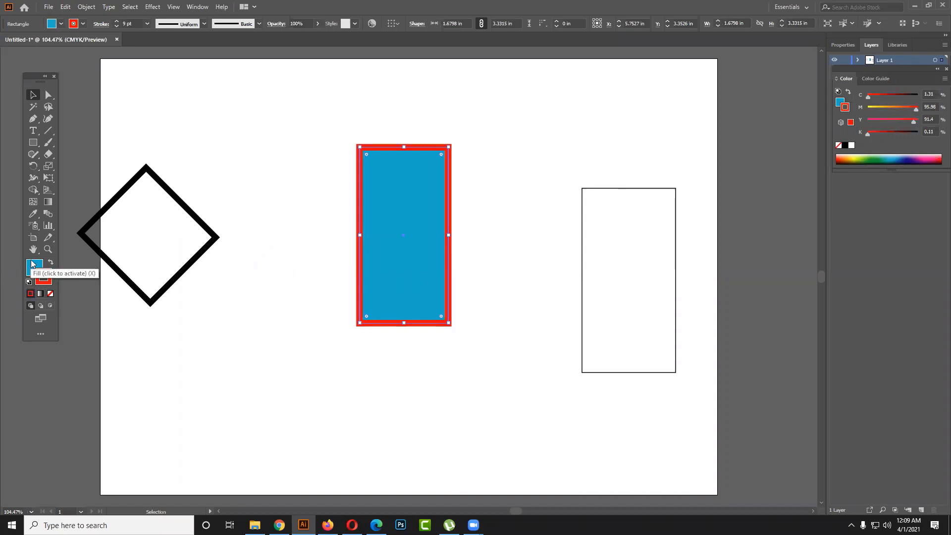
click(33, 265)
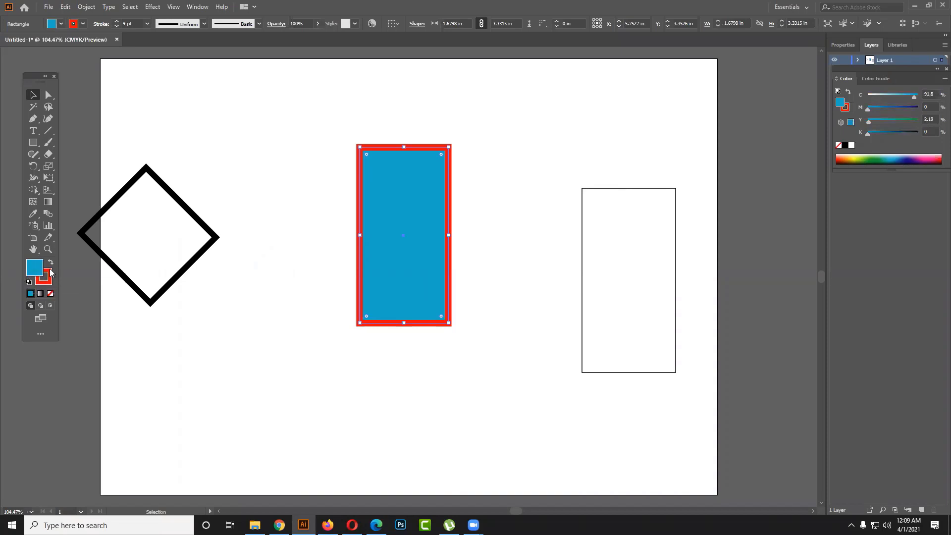
click(49, 272)
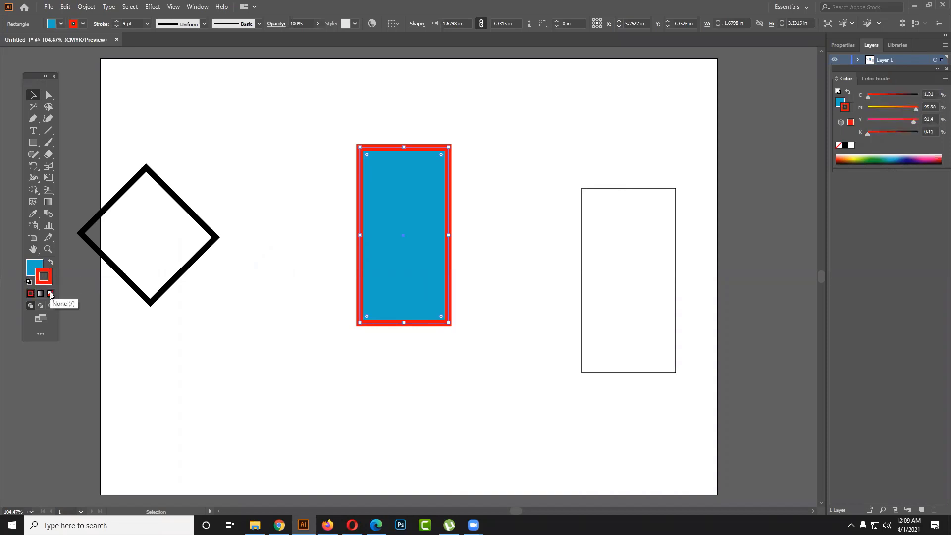
click(50, 295)
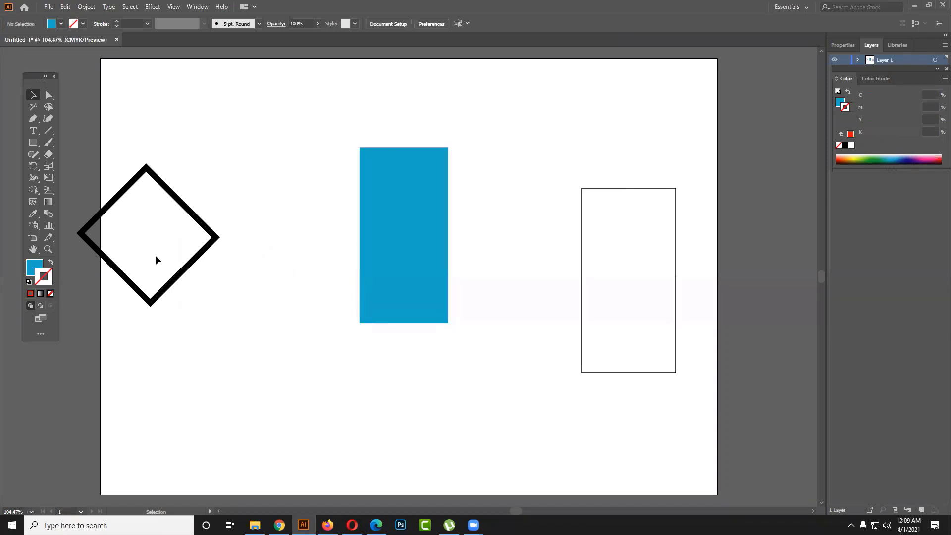
Step: Delete the diamond and the right outlined rectangle, and move the blue rectangle upper left
drag(155, 254, 244, 330)
key(Delete)
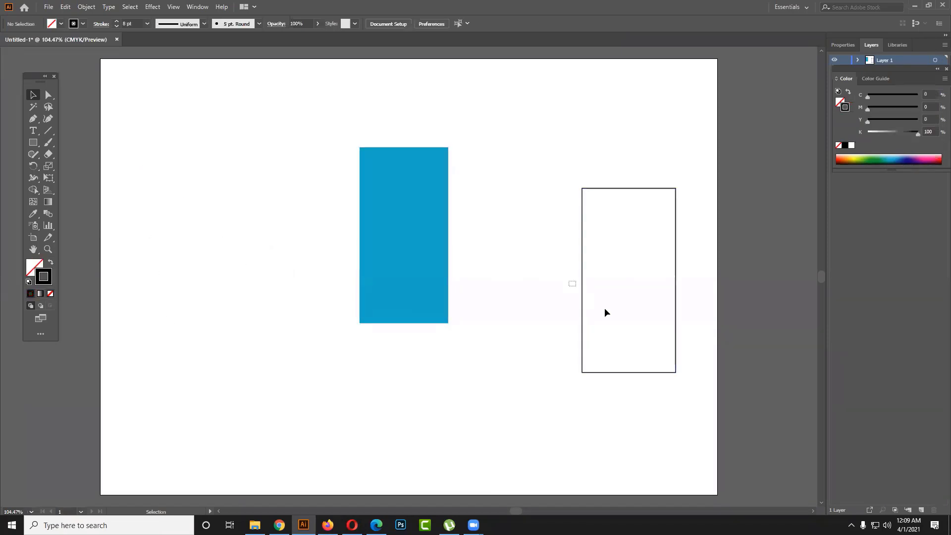
drag(568, 281, 625, 324)
key(Delete)
drag(415, 267, 250, 239)
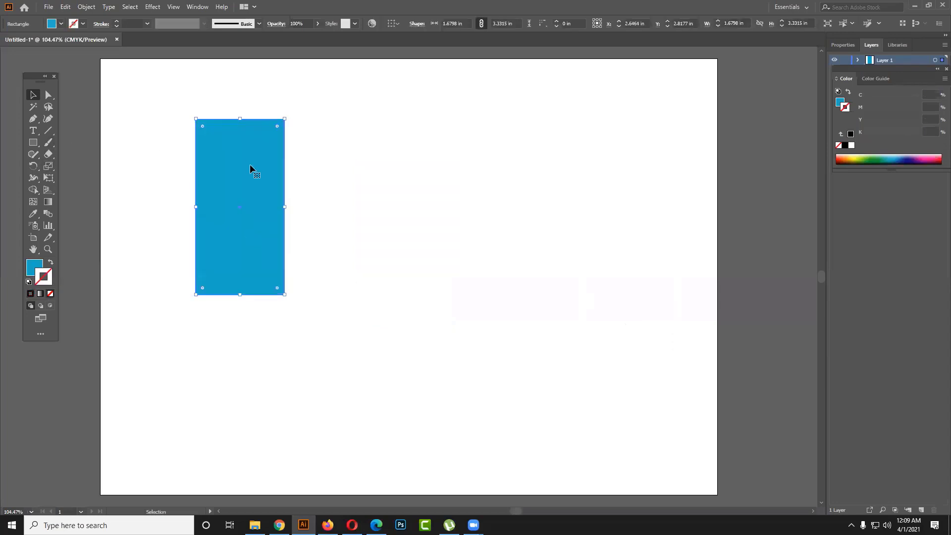
Step: Draw a thin blue bar near the top, a wide blue band, and a blue square below
drag(215, 163, 181, 147)
click(33, 143)
drag(352, 139, 524, 164)
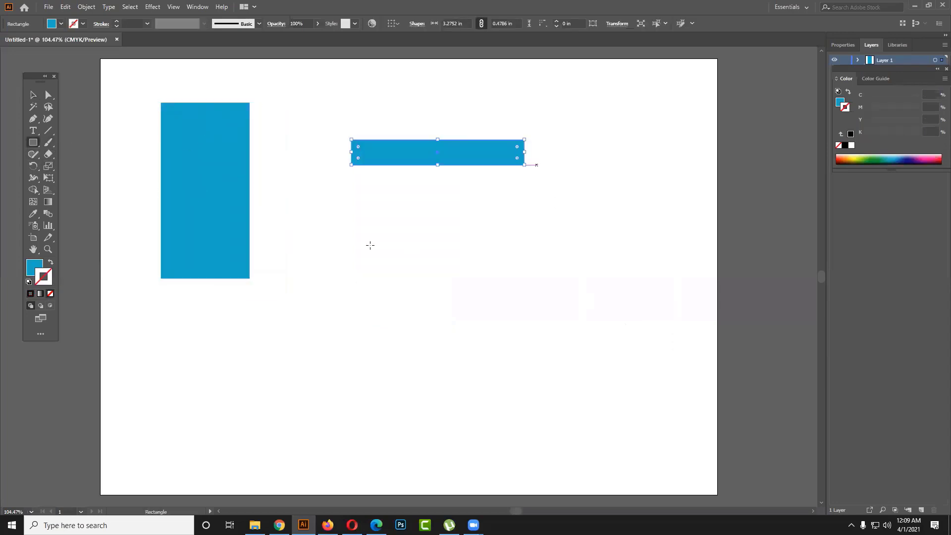
drag(369, 246, 600, 304)
mouse_move(302, 322)
mouse_down()
mouse_move(431, 422)
mouse_move(414, 432)
mouse_up()
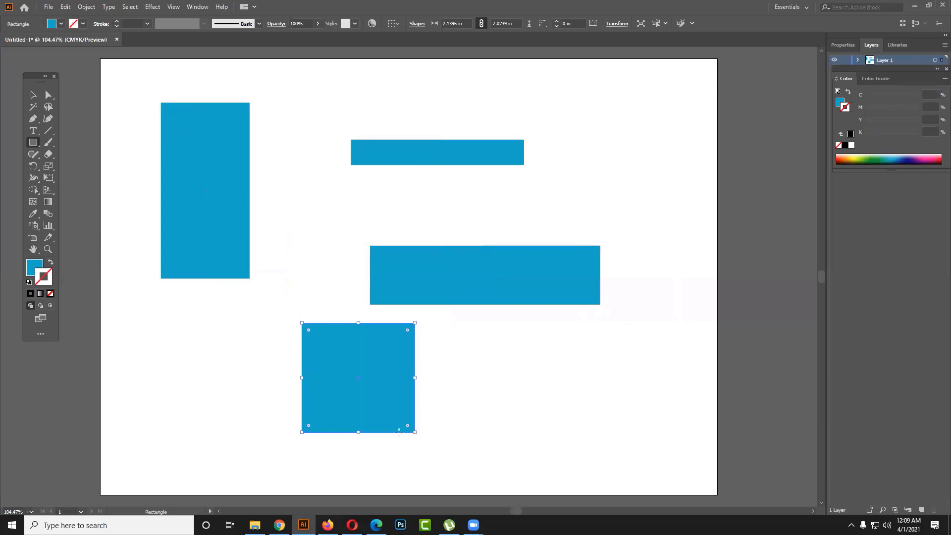
click(36, 97)
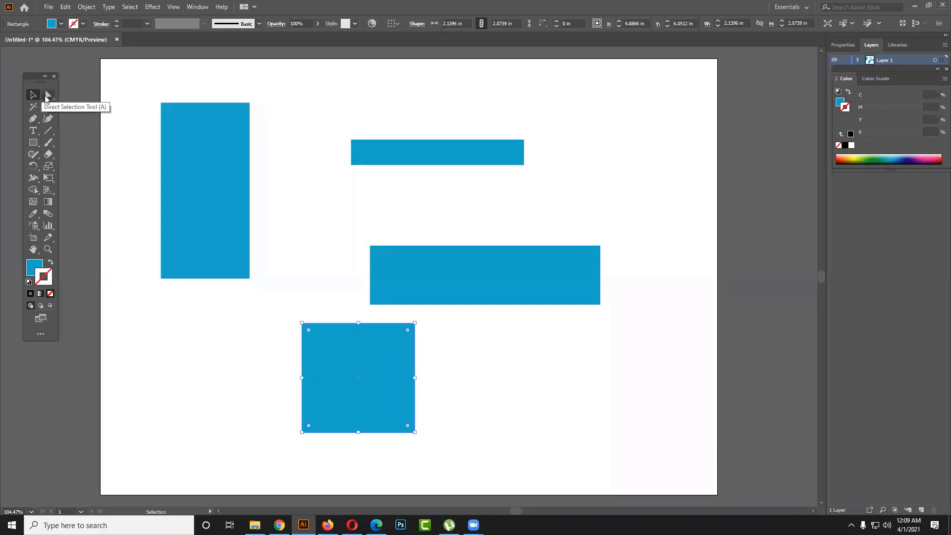
Step: Slant the tall rectangle by dragging its top-right anchor out to the right
click(46, 98)
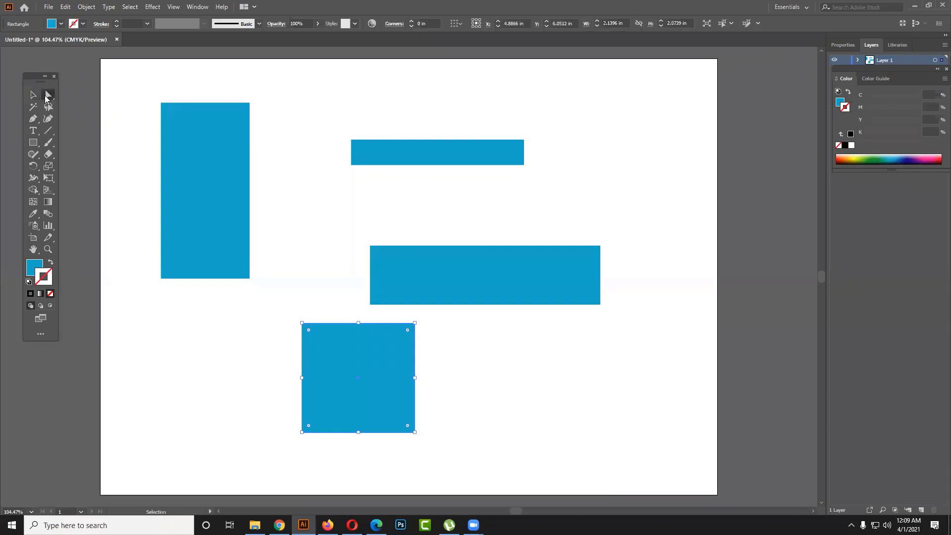
click(221, 177)
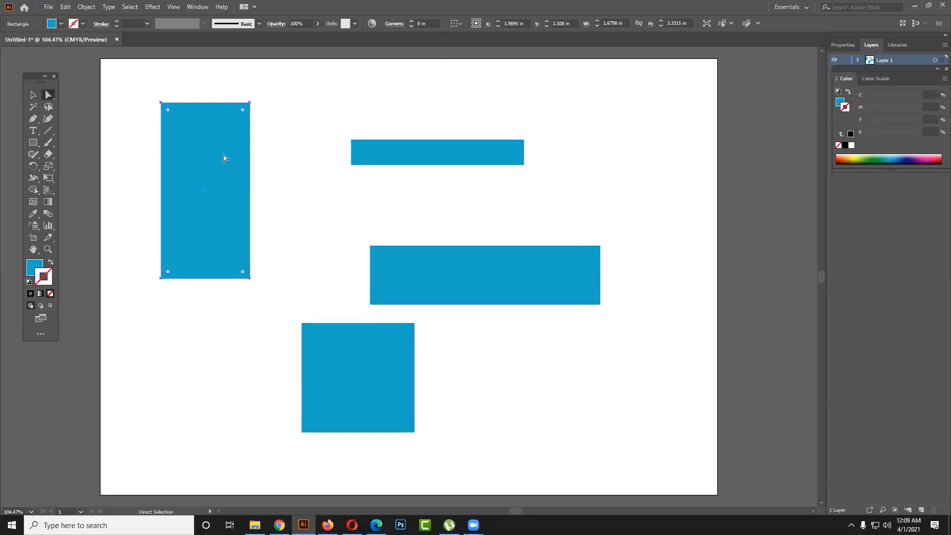
drag(197, 152, 204, 136)
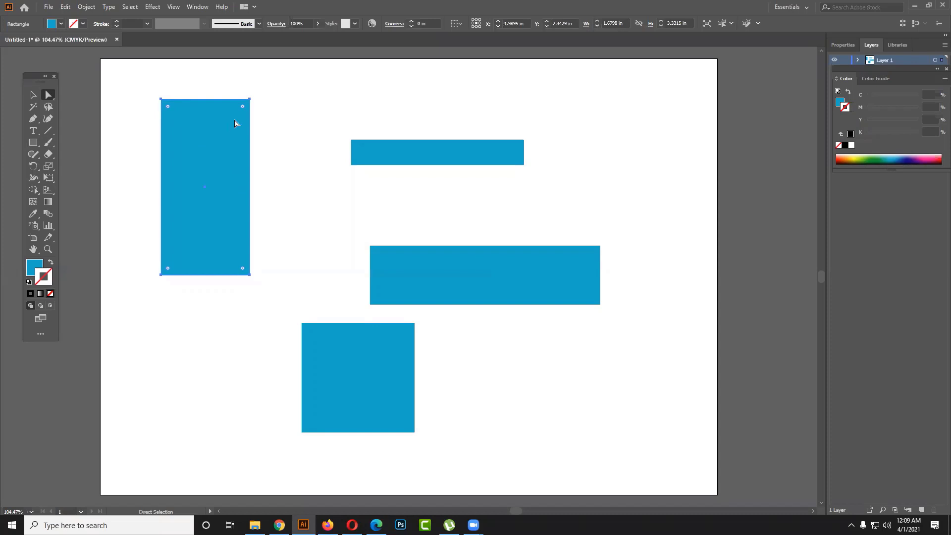
drag(251, 99, 336, 99)
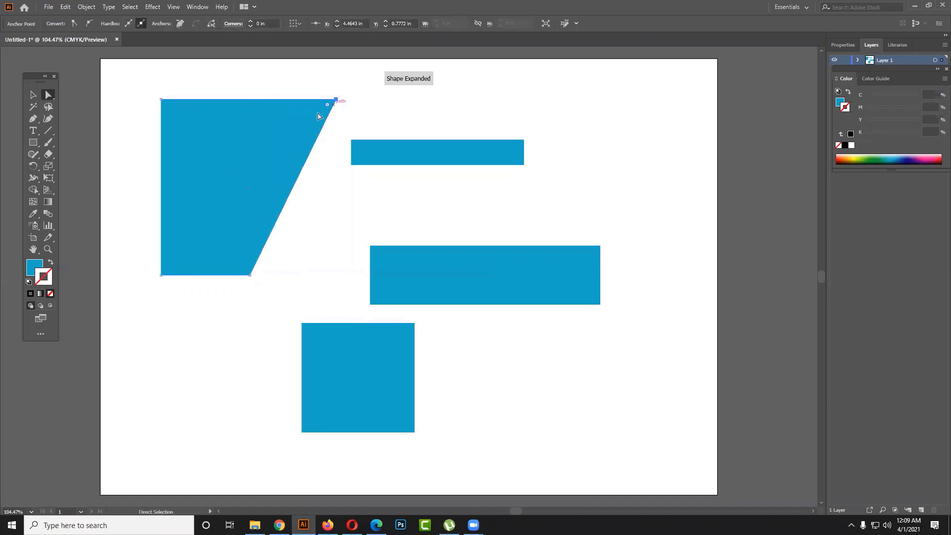
drag(290, 131, 261, 130)
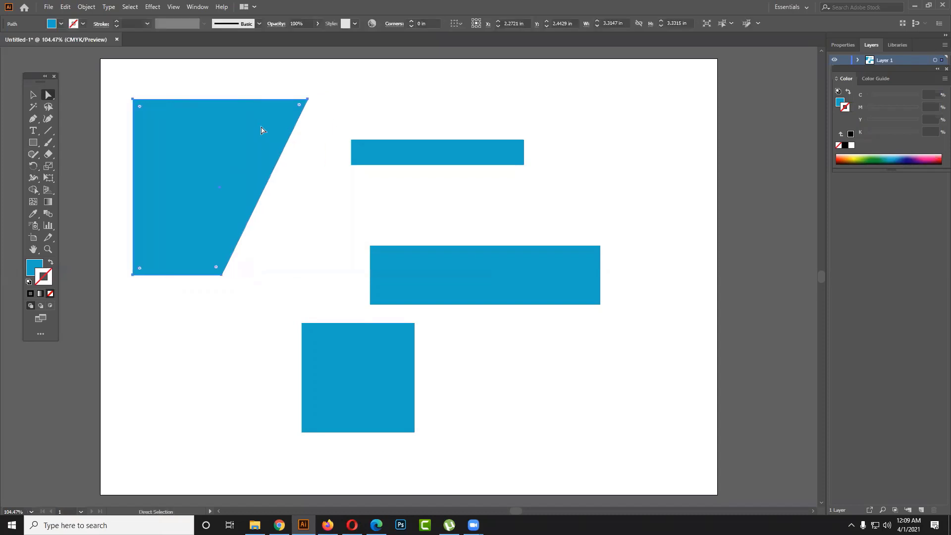
Step: Taper the thin bar by pulling its bottom-right anchor down, and move the square left
click(454, 160)
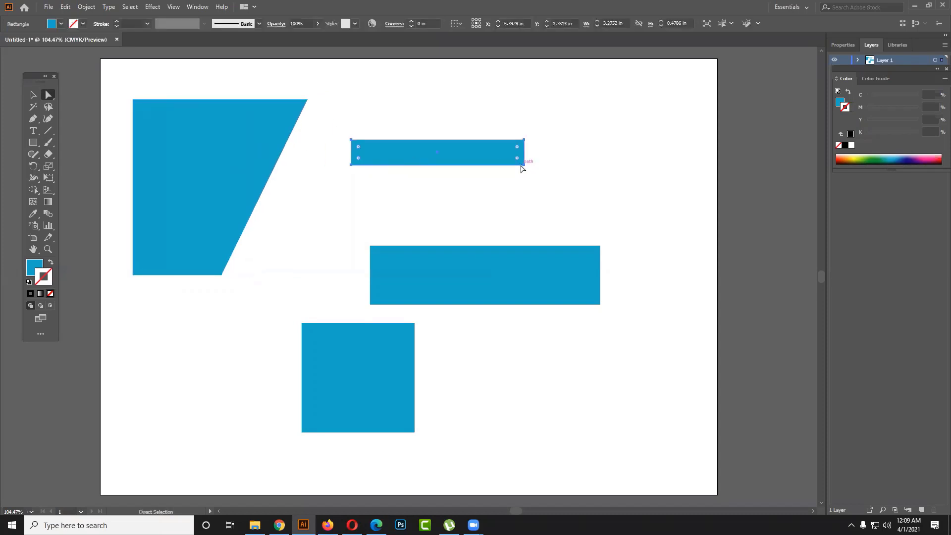
drag(523, 165, 525, 203)
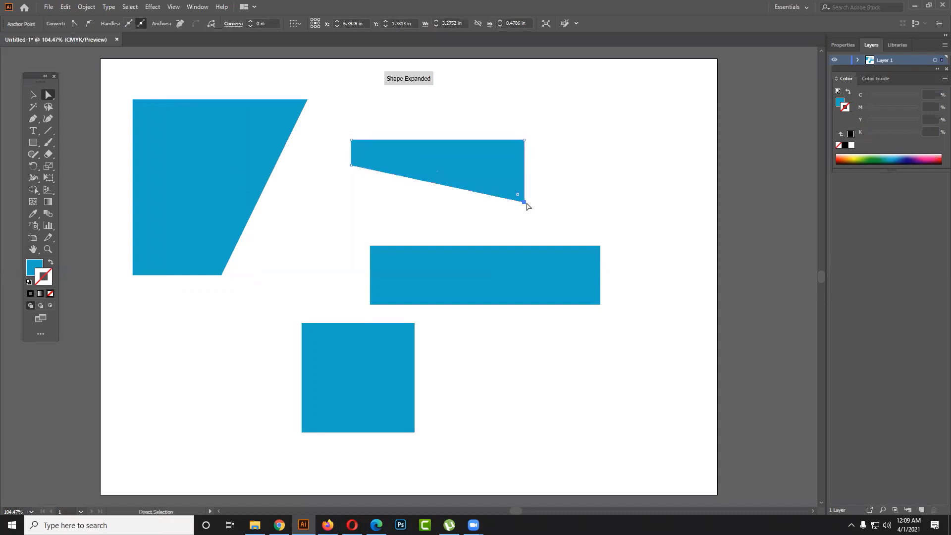
drag(342, 410, 227, 415)
drag(327, 452, 295, 320)
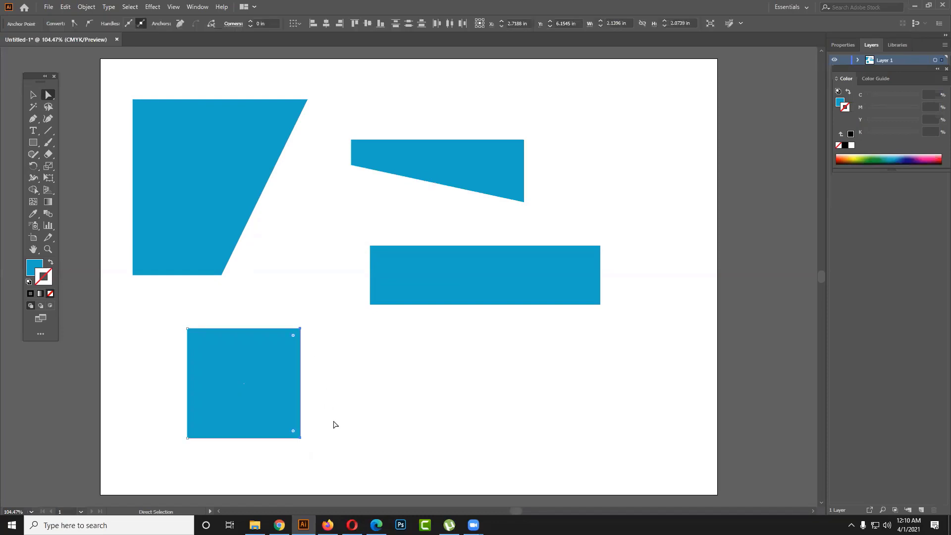
Step: Drag the square's anchors to slant it, then pull one inward into a sharp concave arrowhead
mouse_move(331, 461)
mouse_down()
mouse_move(297, 328)
mouse_move(315, 334)
mouse_move(324, 251)
mouse_up()
drag(325, 288, 332, 409)
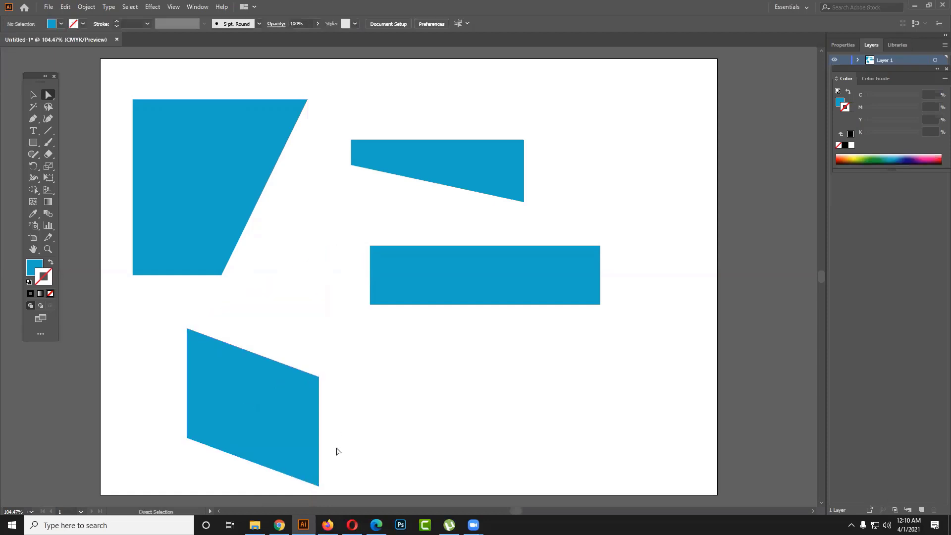
mouse_move(339, 490)
mouse_down()
mouse_move(295, 370)
mouse_move(334, 287)
mouse_up()
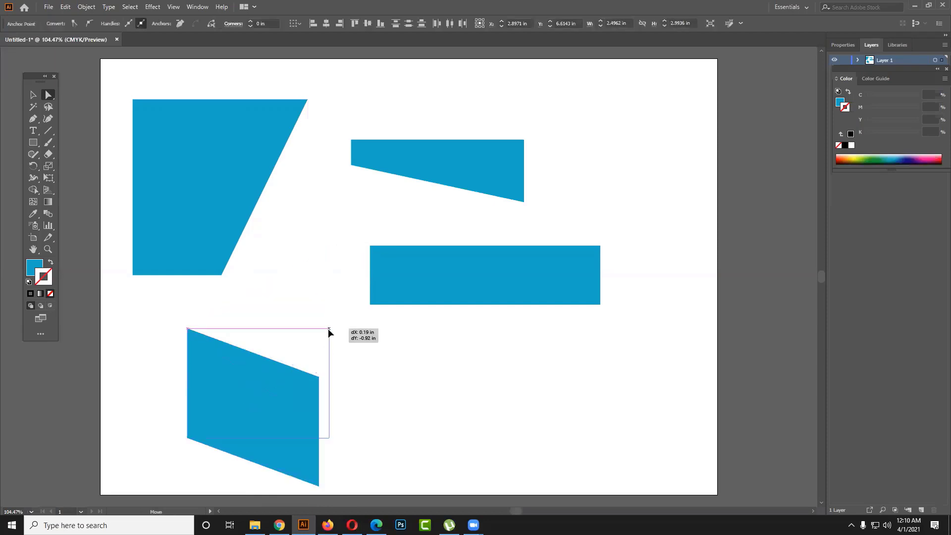
click(385, 384)
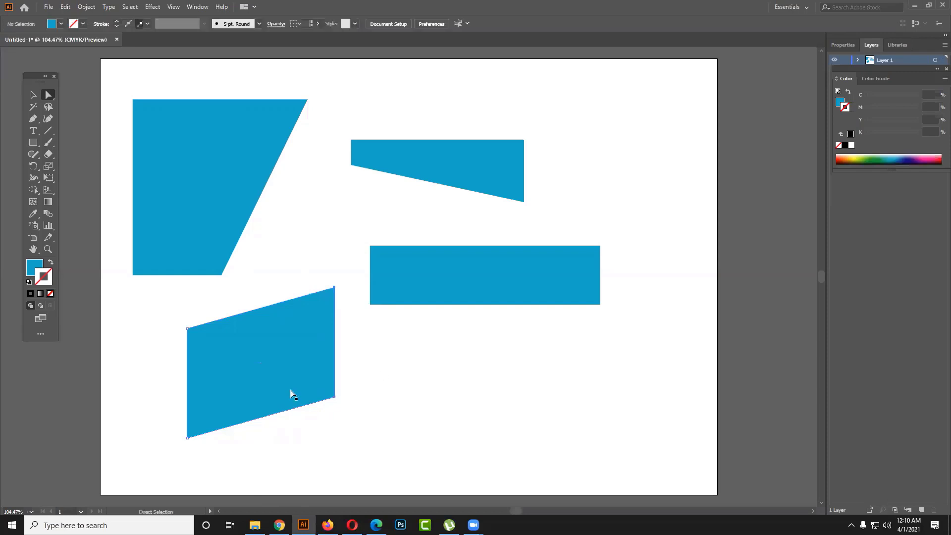
click(188, 328)
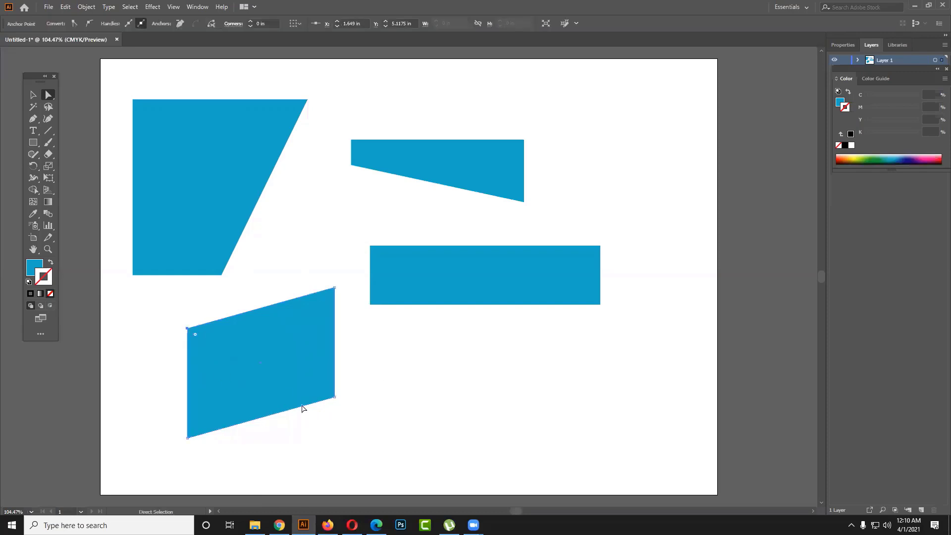
shift+click(336, 398)
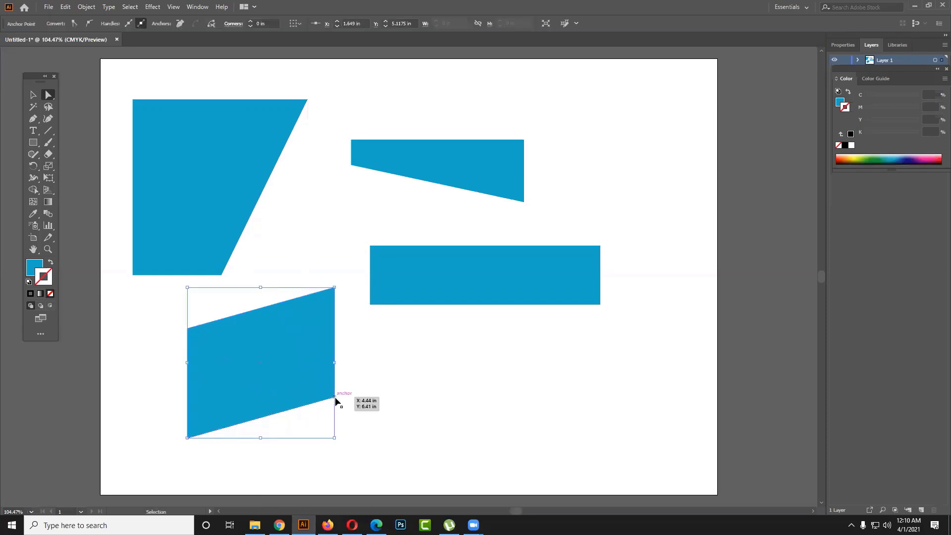
click(353, 415)
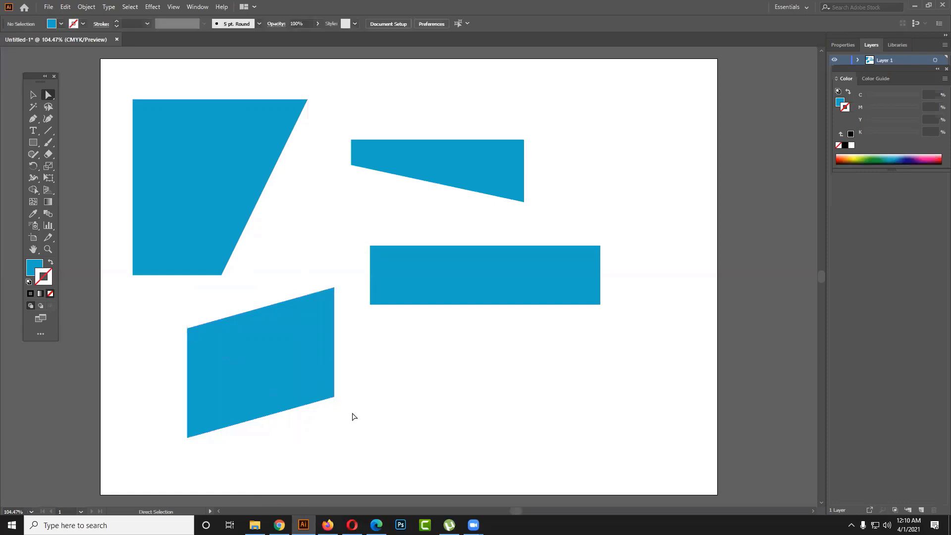
click(335, 398)
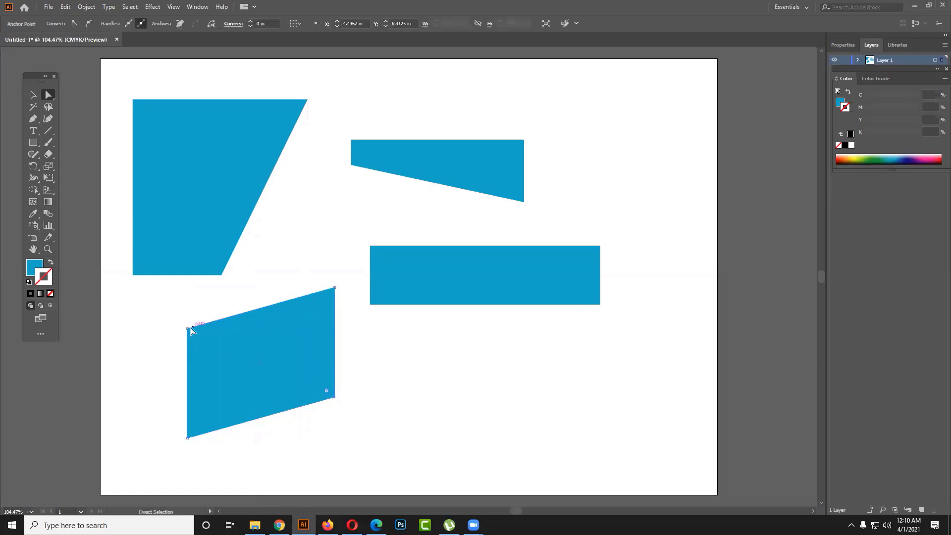
drag(192, 331, 218, 349)
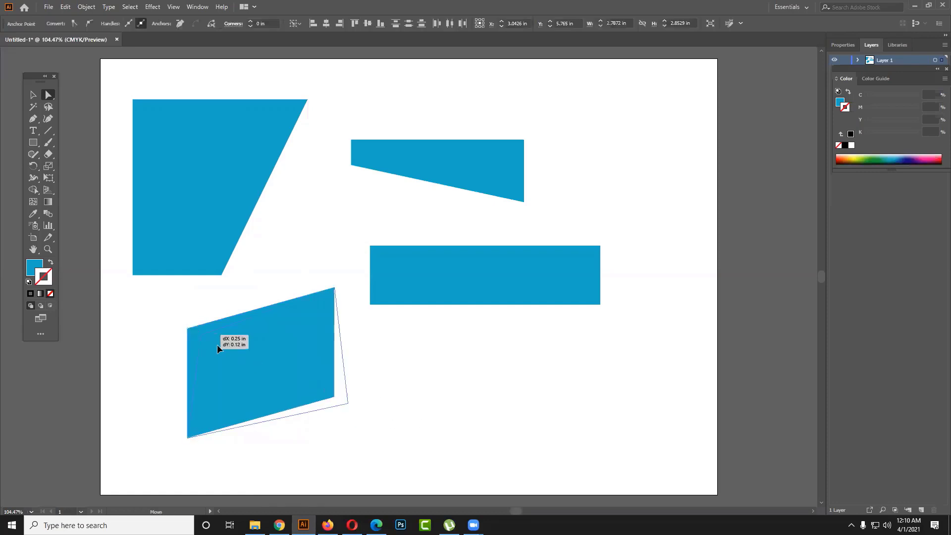
drag(218, 348, 386, 397)
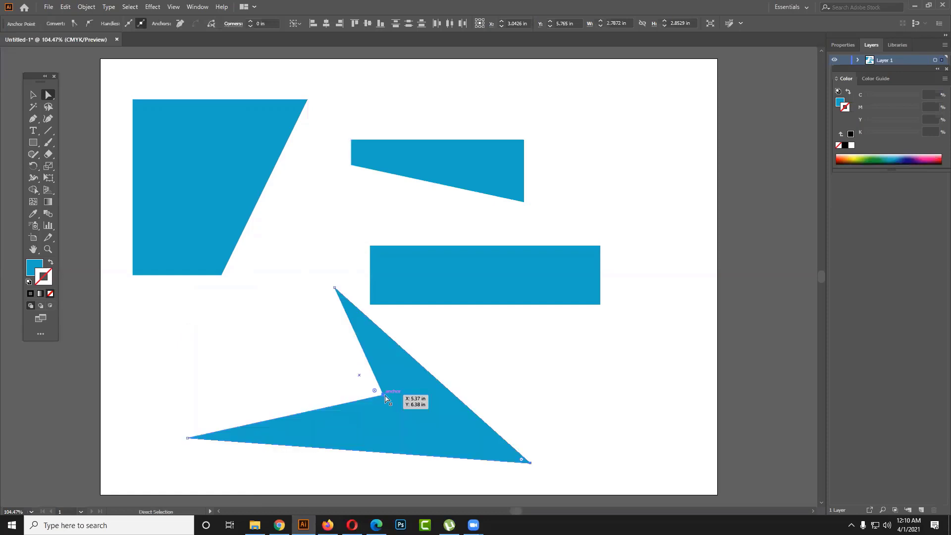
click(529, 372)
Step: Move the long rectangle up and left so it sits beneath the slanted quad
drag(521, 269, 591, 251)
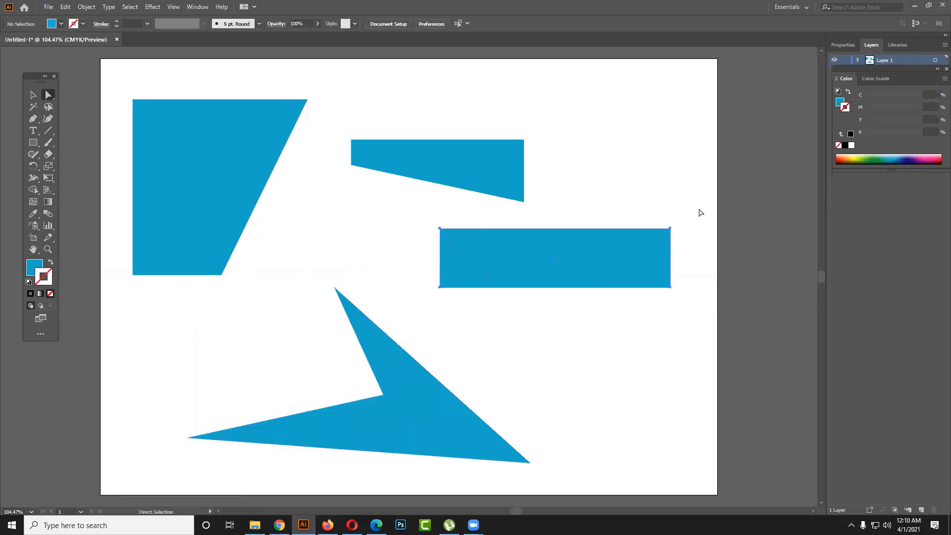
drag(699, 203, 662, 301)
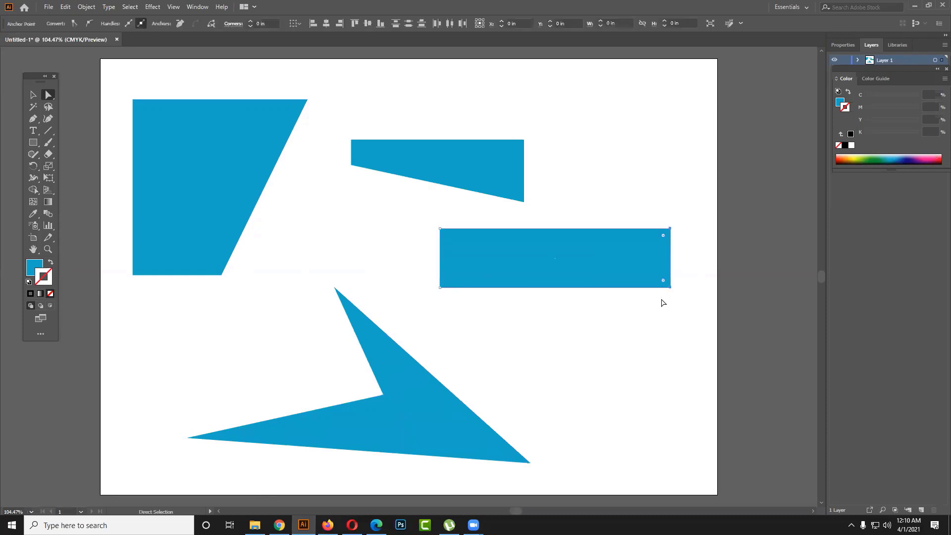
drag(679, 219, 654, 301)
click(692, 218)
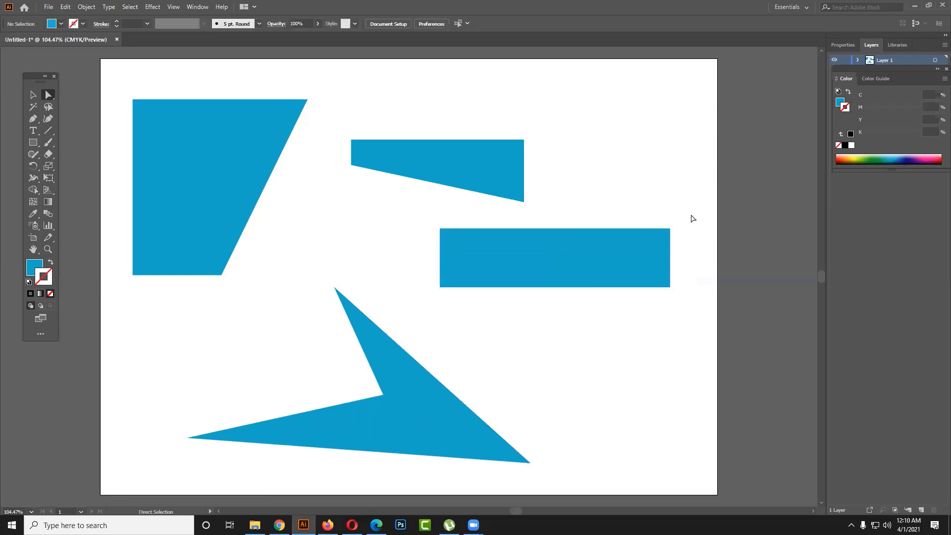
drag(683, 264, 658, 308)
click(643, 263)
mouse_move(611, 259)
mouse_down()
mouse_move(519, 242)
mouse_move(569, 258)
mouse_up()
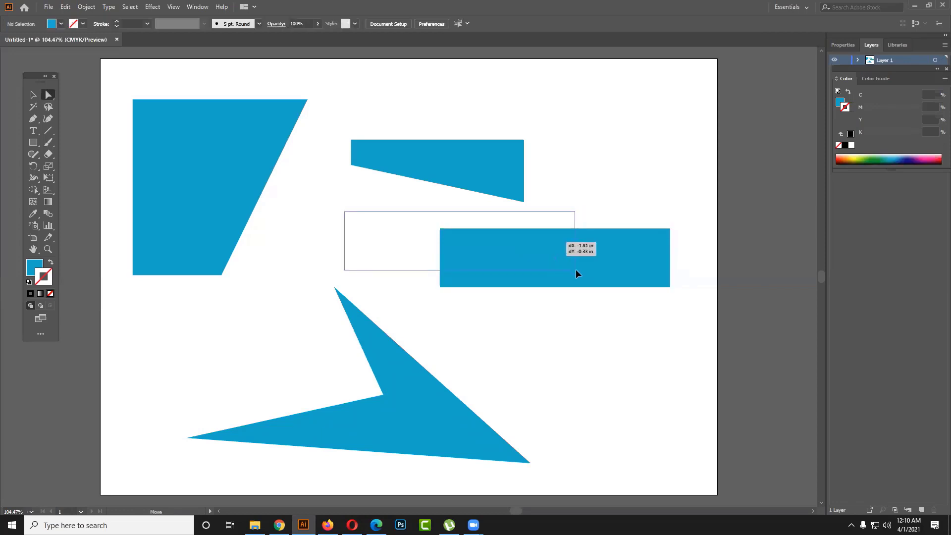
drag(576, 273, 572, 219)
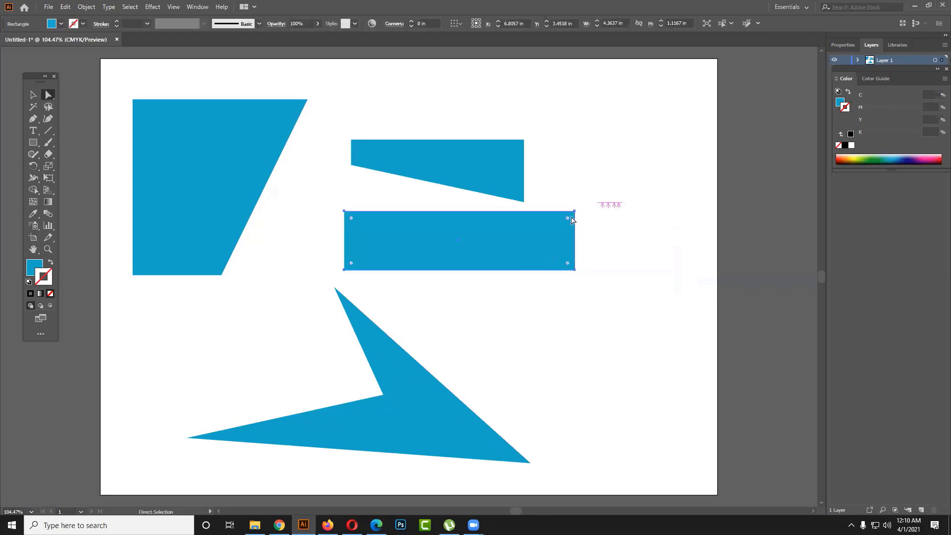
click(574, 286)
Step: Select the rectangle's right-side corner points, then deselect it
click(573, 270)
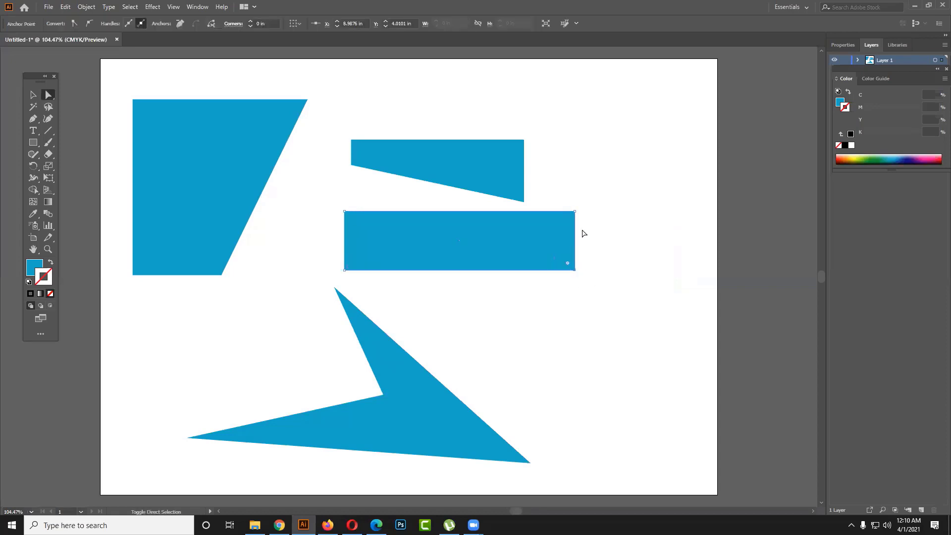
shift+click(574, 212)
click(628, 255)
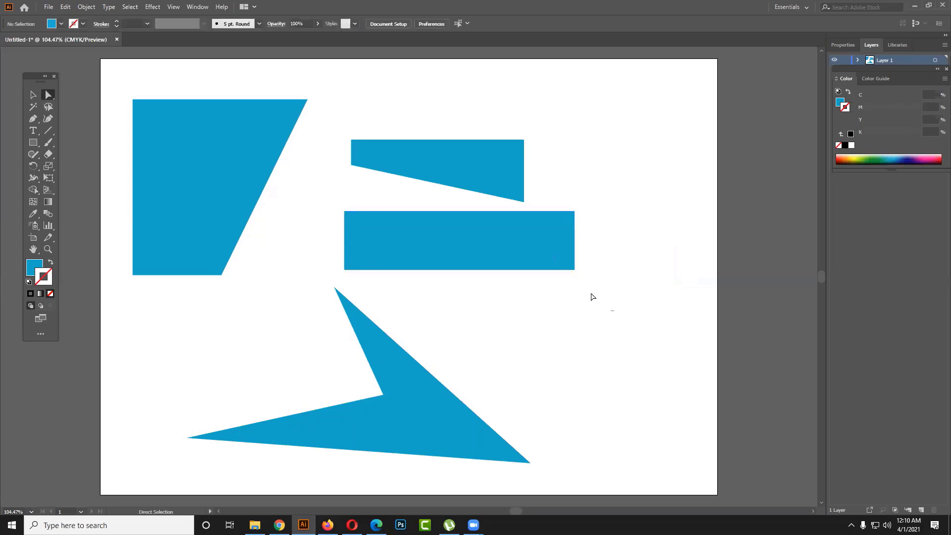
drag(616, 308, 549, 188)
click(656, 245)
click(33, 94)
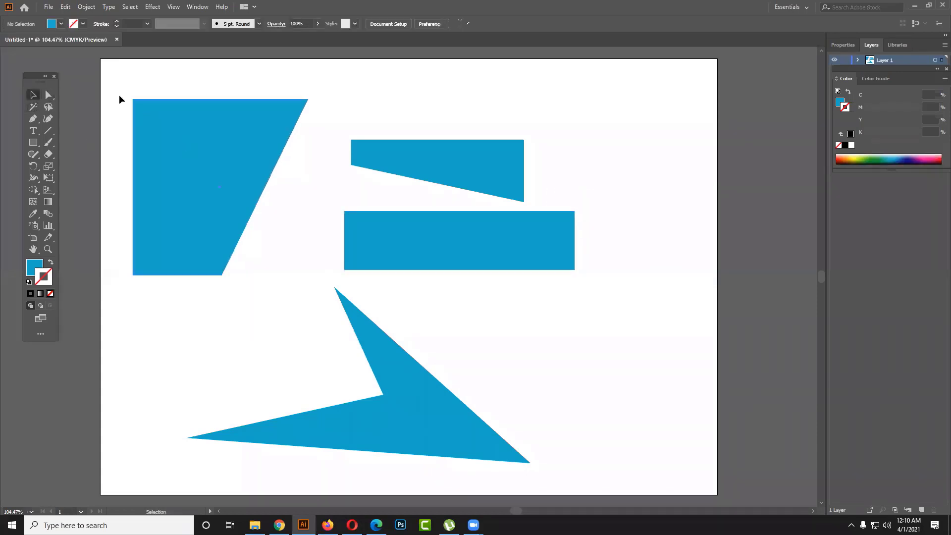
Step: Delete all shapes, then draw a trial hexagon, drag two corners outward, and delete it
drag(115, 88, 502, 412)
key(Delete)
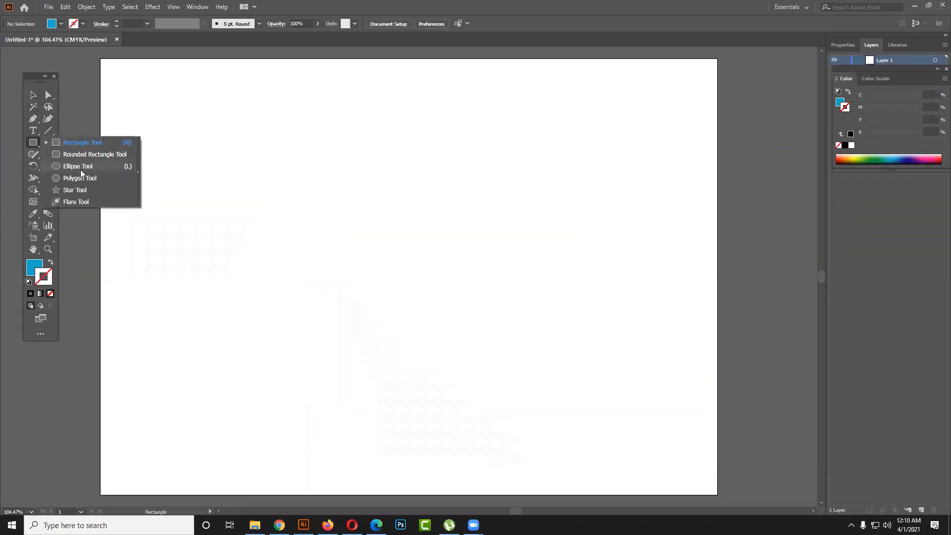
drag(27, 143, 82, 180)
mouse_move(325, 207)
mouse_down()
mouse_move(408, 270)
mouse_move(530, 310)
mouse_up()
key(a)
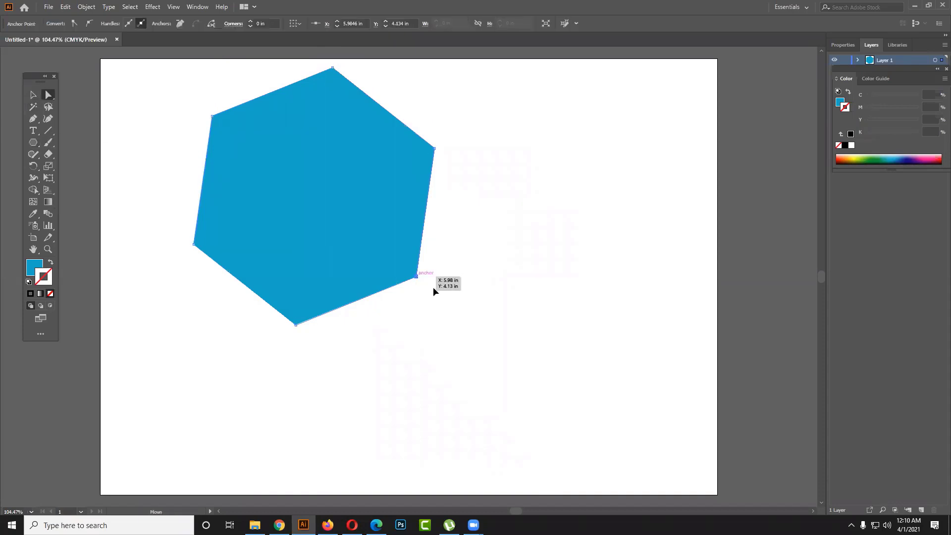
drag(296, 325, 230, 352)
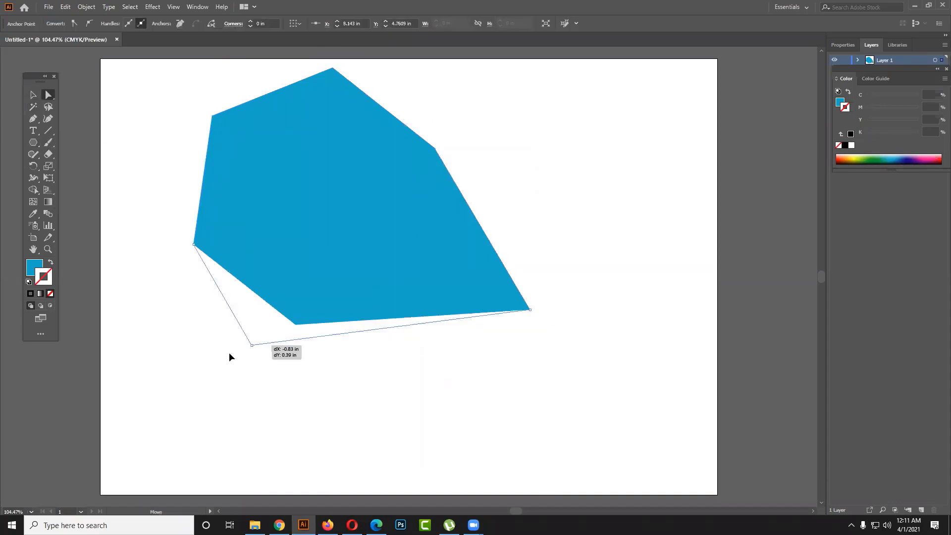
drag(530, 310, 498, 343)
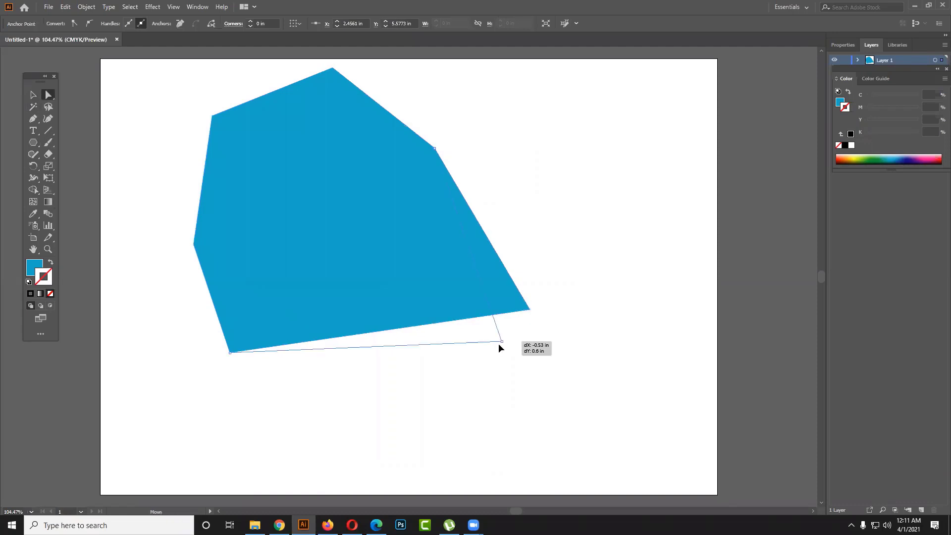
click(381, 279)
key(Delete)
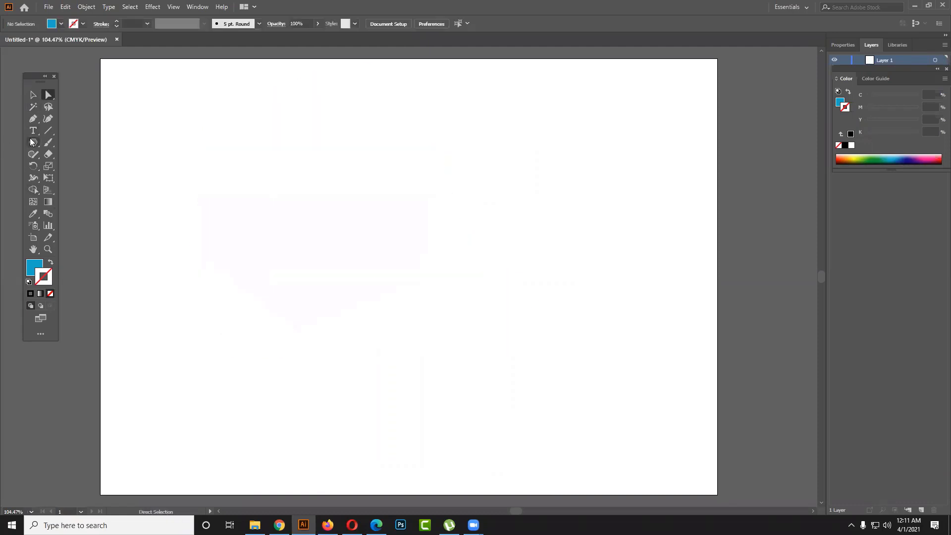
Step: Draw a five-sided polygon and stretch it down into a long slanted band
drag(33, 142, 94, 177)
drag(368, 237, 414, 274)
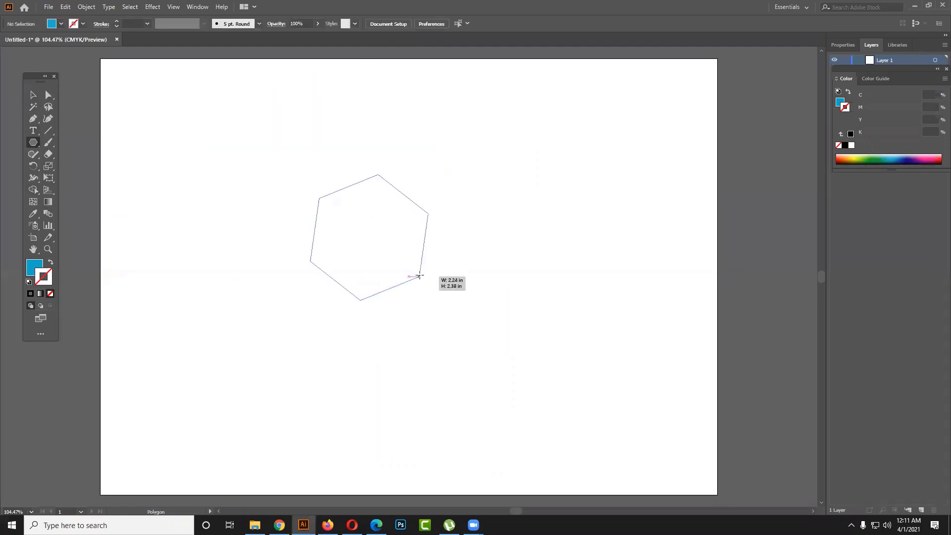
key(Down)
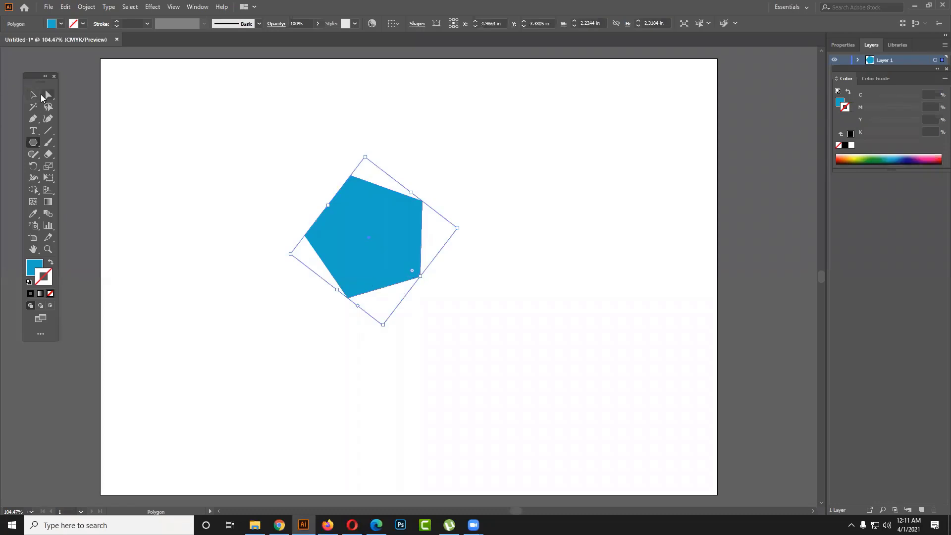
click(48, 95)
mouse_move(371, 228)
mouse_down()
mouse_move(164, 164)
mouse_move(139, 146)
mouse_up()
mouse_move(136, 208)
mouse_down()
mouse_move(182, 201)
mouse_move(262, 494)
mouse_up()
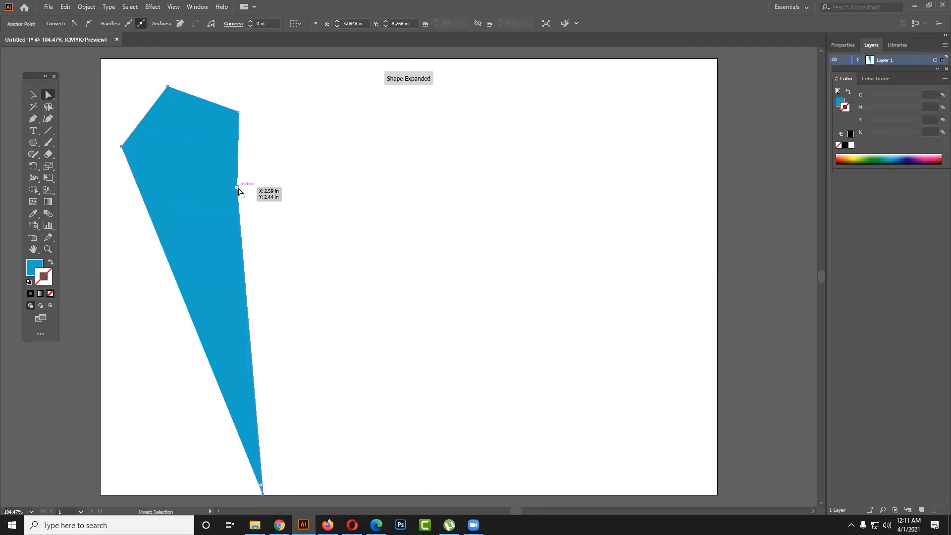
drag(238, 191, 375, 494)
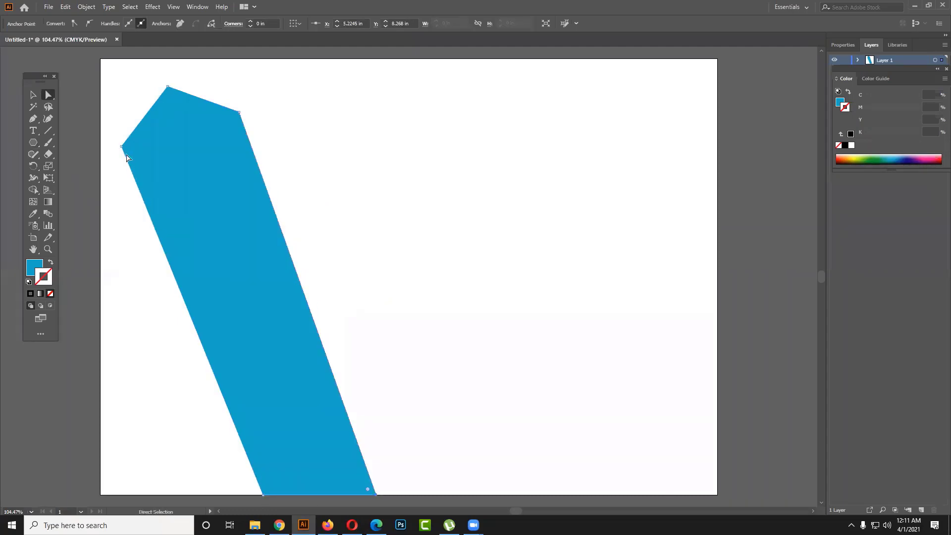
Step: Pin the band's upper corners to the page's top-left corner and top edge
drag(110, 123, 101, 101)
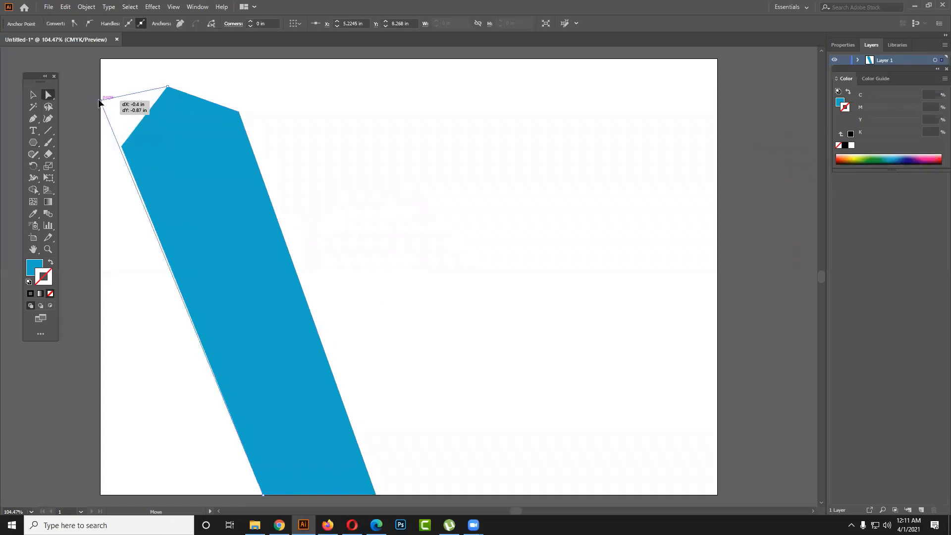
drag(168, 88, 101, 59)
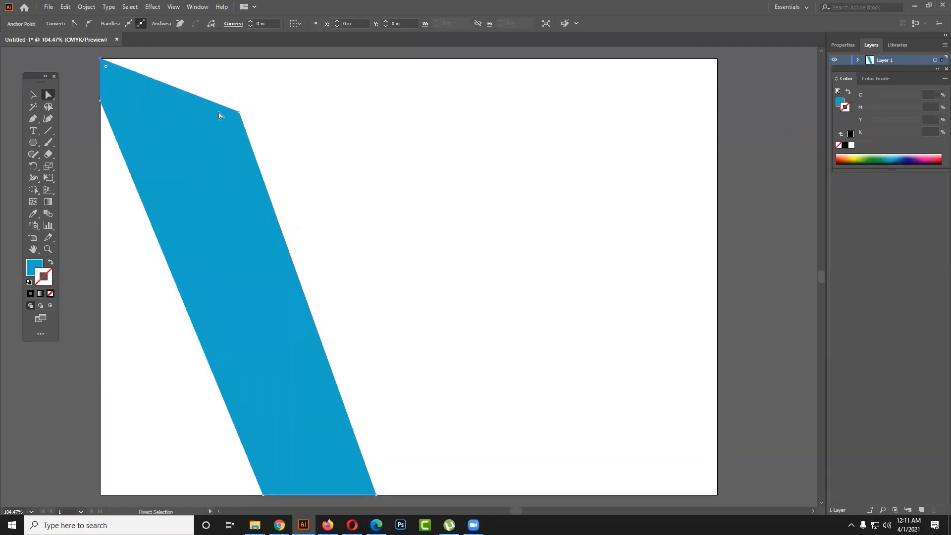
drag(239, 114, 194, 59)
click(276, 114)
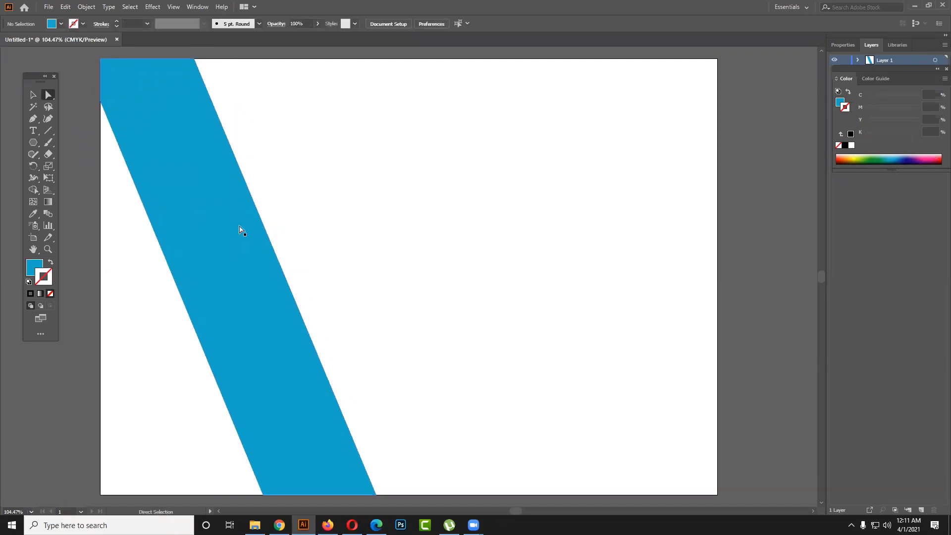
Step: Pull the band's bottom corners along the page's bottom edge to the bottom-right corner
click(291, 424)
mouse_move(376, 495)
mouse_down()
mouse_move(383, 505)
mouse_move(586, 445)
mouse_move(718, 495)
mouse_up()
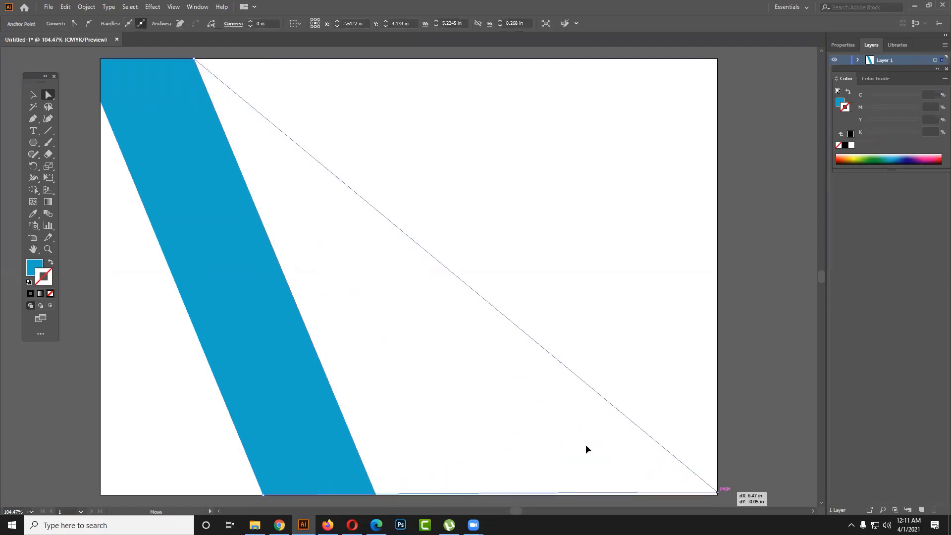
drag(585, 448, 718, 494)
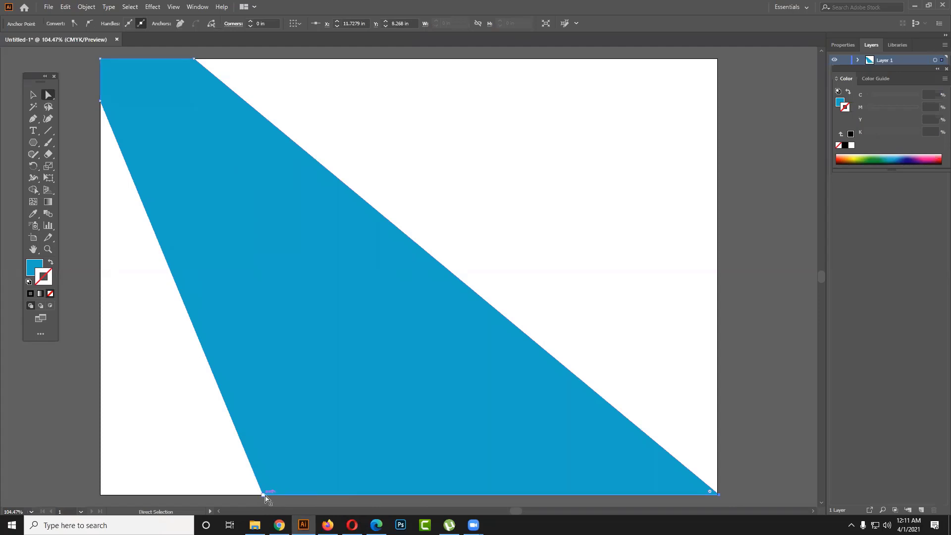
drag(263, 494, 643, 495)
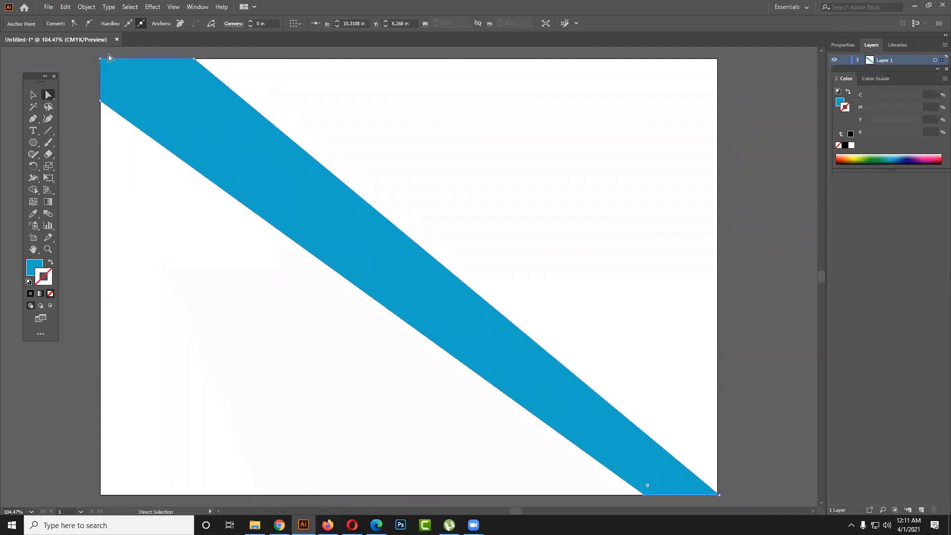
click(697, 494)
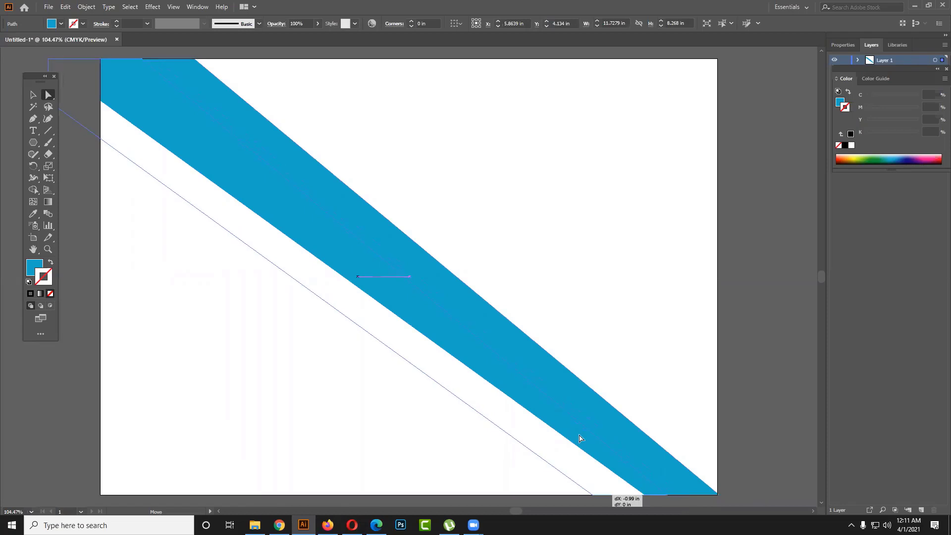
key(shift+Left)
key(shift+Left)
key(shift+Left)
key(shift+Right)
key(shift+Right)
key(shift+Right)
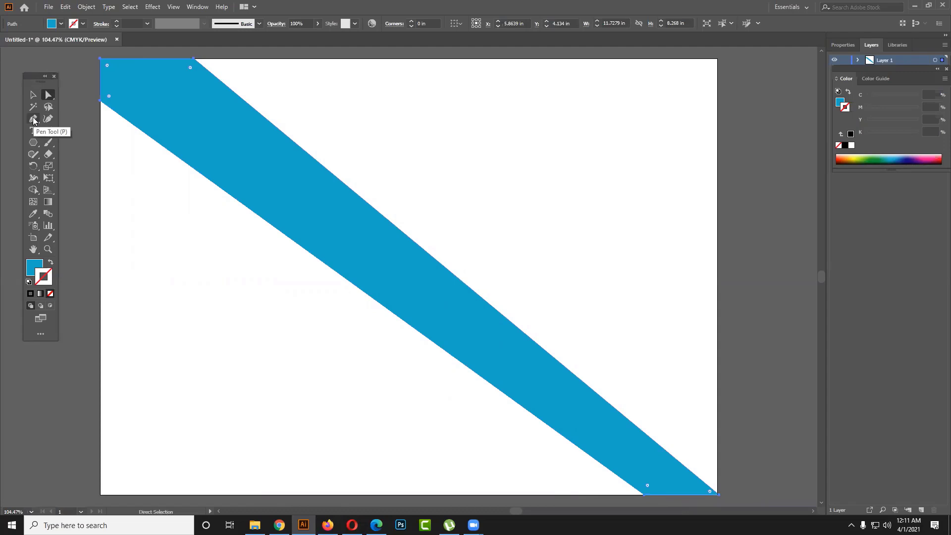
mouse_move(33, 120)
mouse_down()
mouse_move(57, 122)
mouse_move(80, 143)
mouse_up()
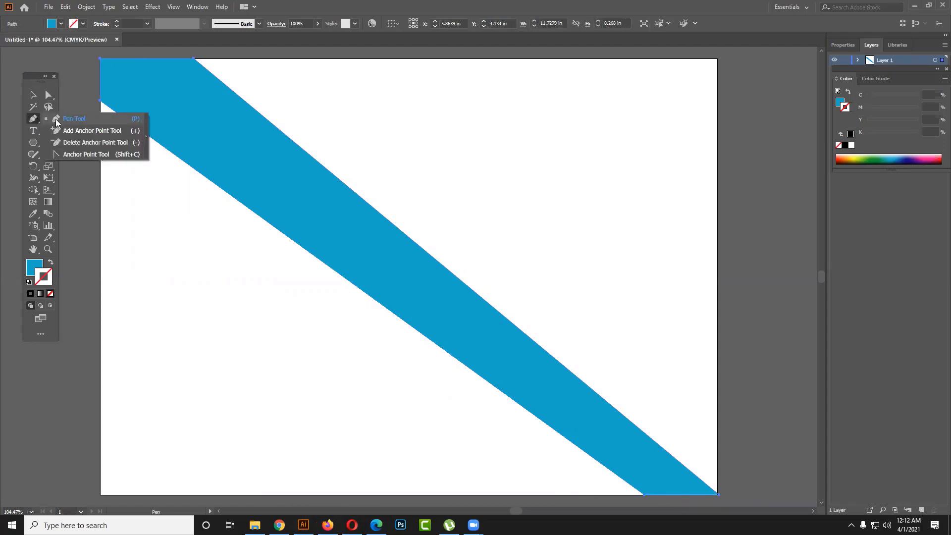
Step: Add a bottom-edge point, moving it to the page's bottom-right corner and the old corner up the right edge
click(101, 133)
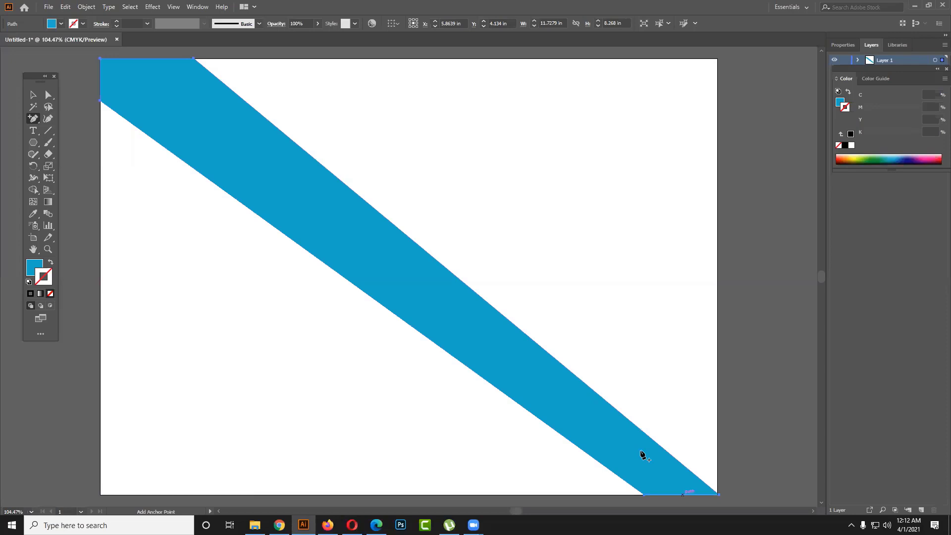
click(683, 494)
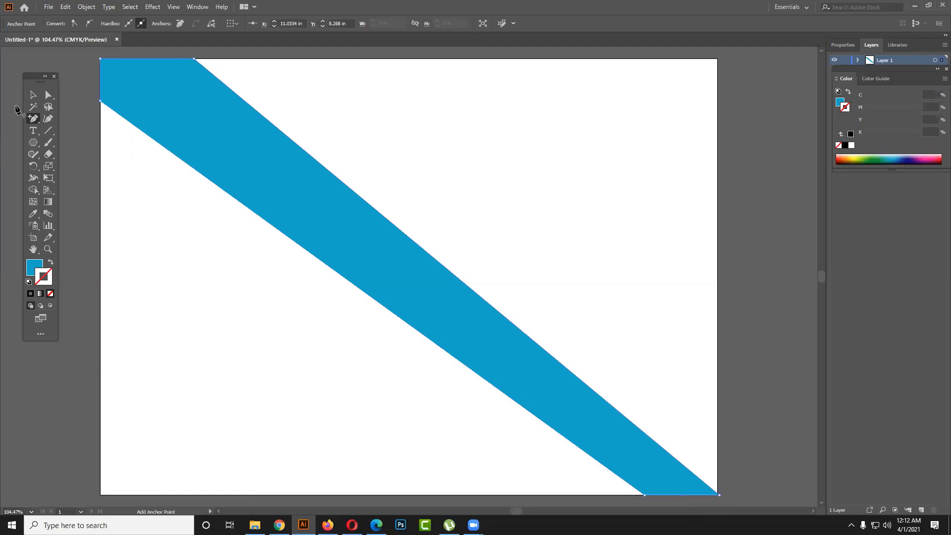
click(48, 95)
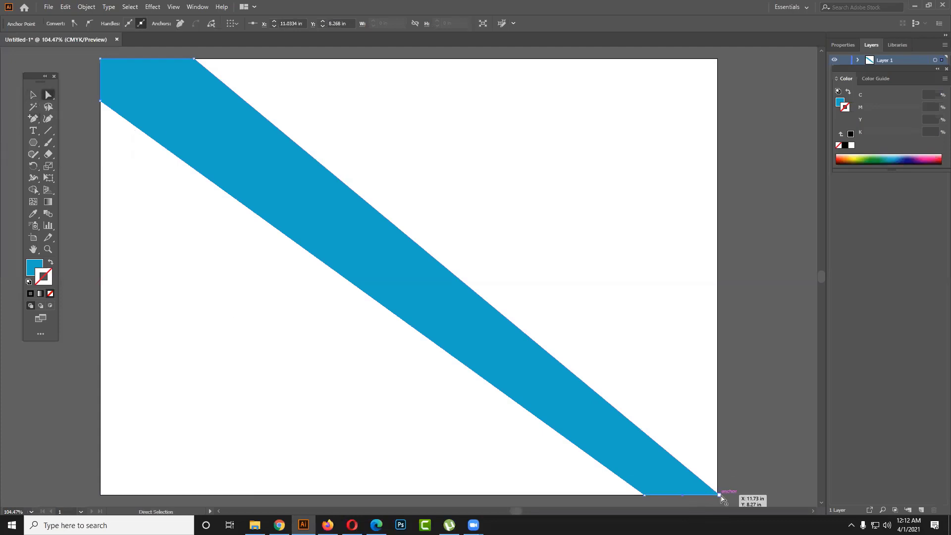
drag(718, 494, 719, 421)
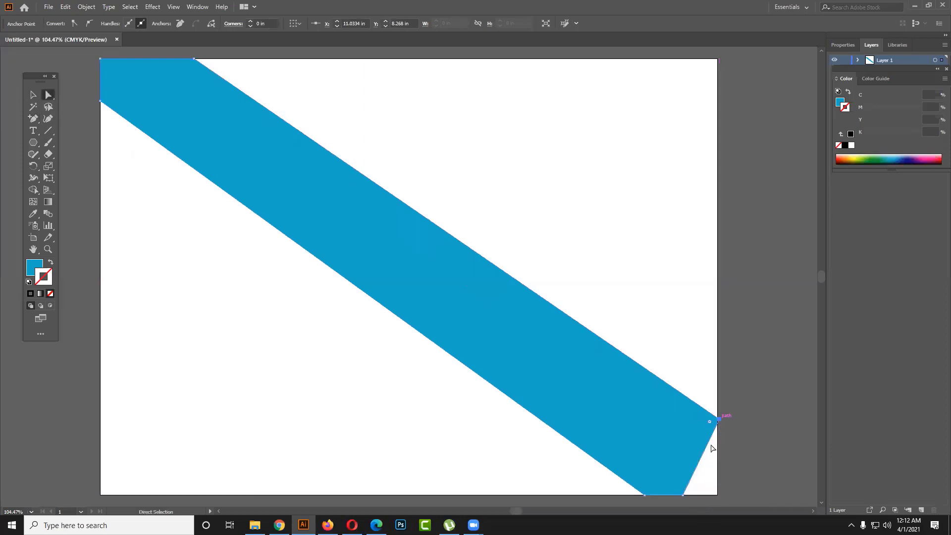
drag(682, 494, 718, 494)
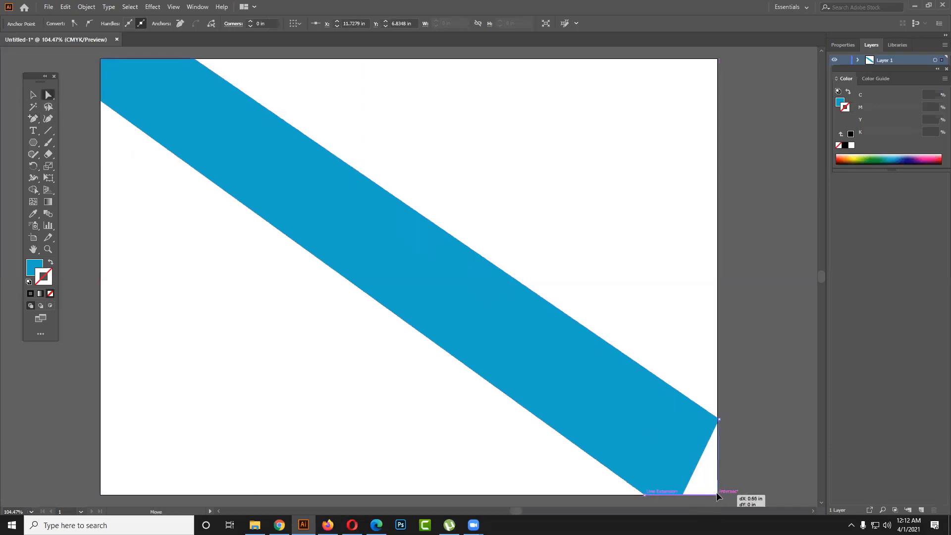
click(720, 421)
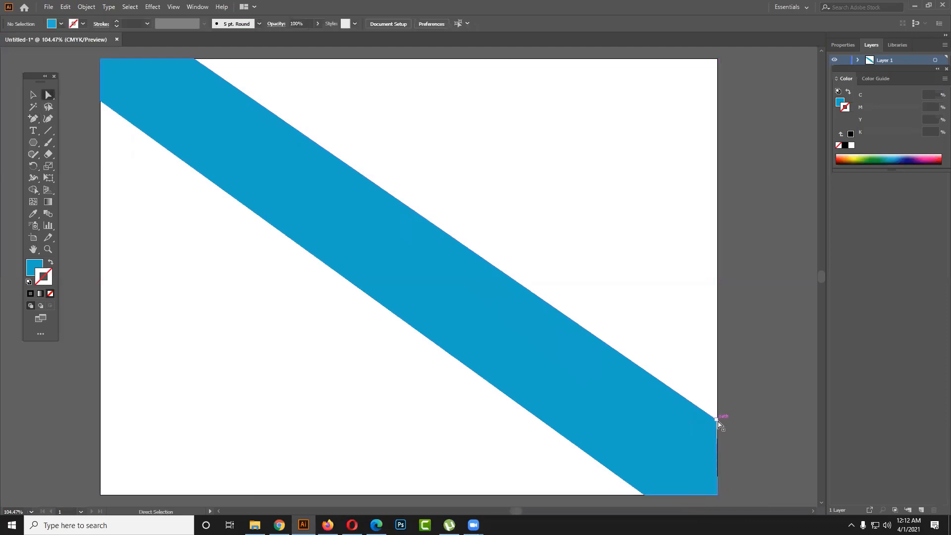
drag(717, 421, 718, 417)
Step: Raise the right-edge corner, widen the bottom leftward, then delete the blue band
click(758, 435)
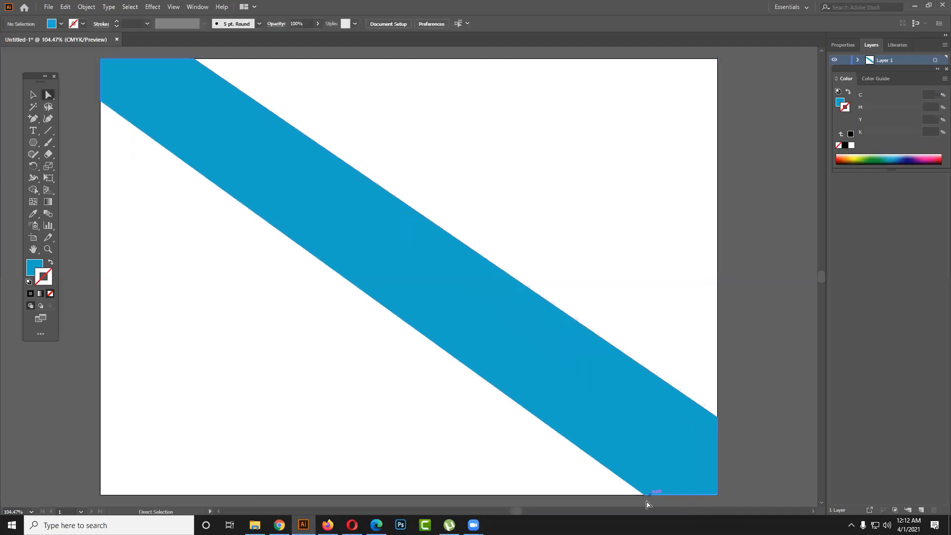
click(536, 382)
click(165, 110)
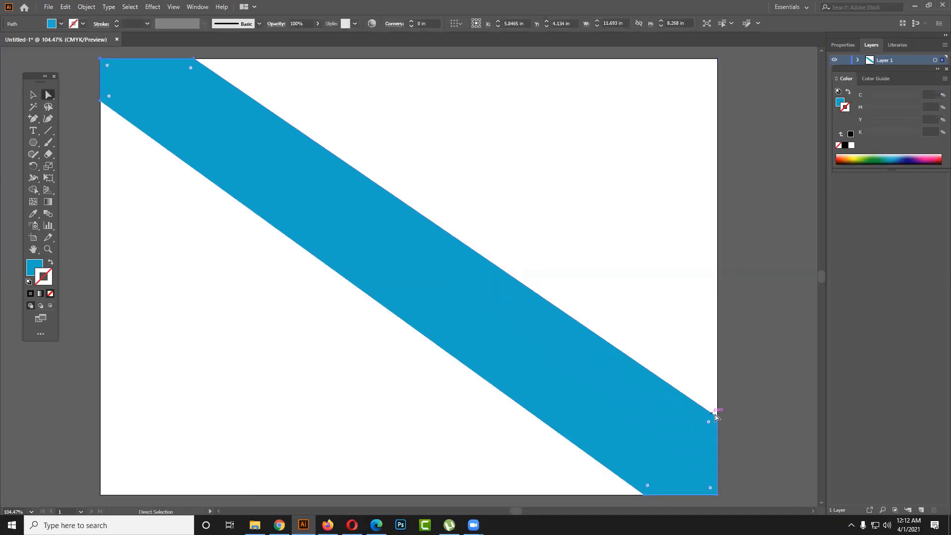
click(719, 420)
drag(718, 420, 717, 360)
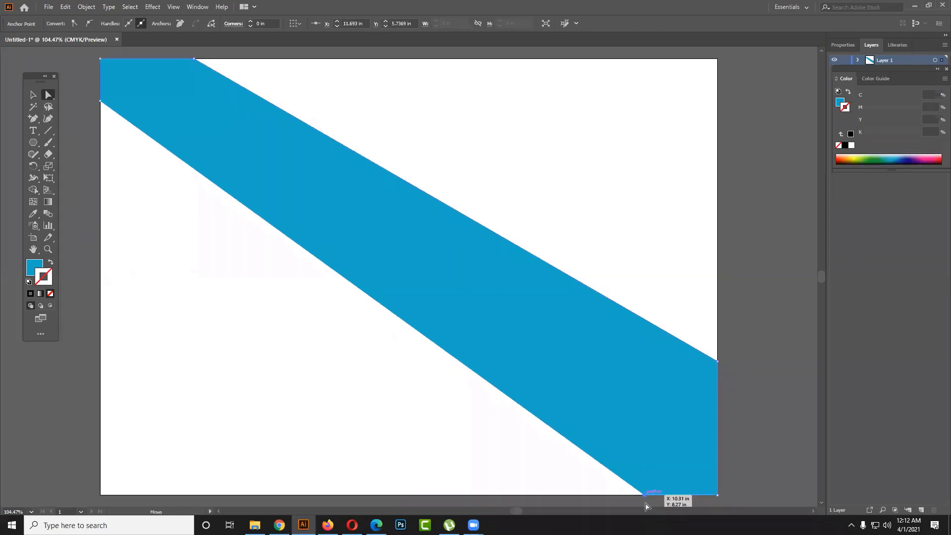
drag(644, 494, 588, 495)
click(579, 431)
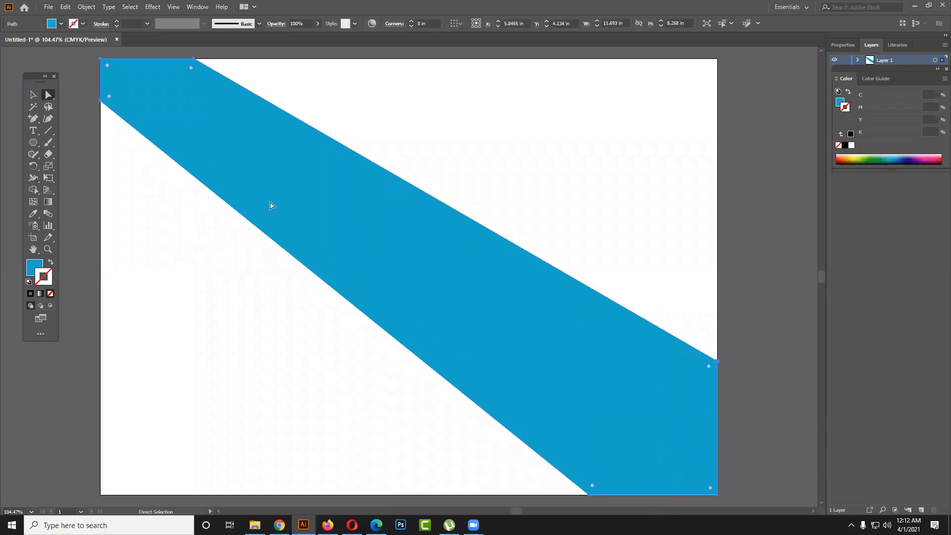
key(Delete)
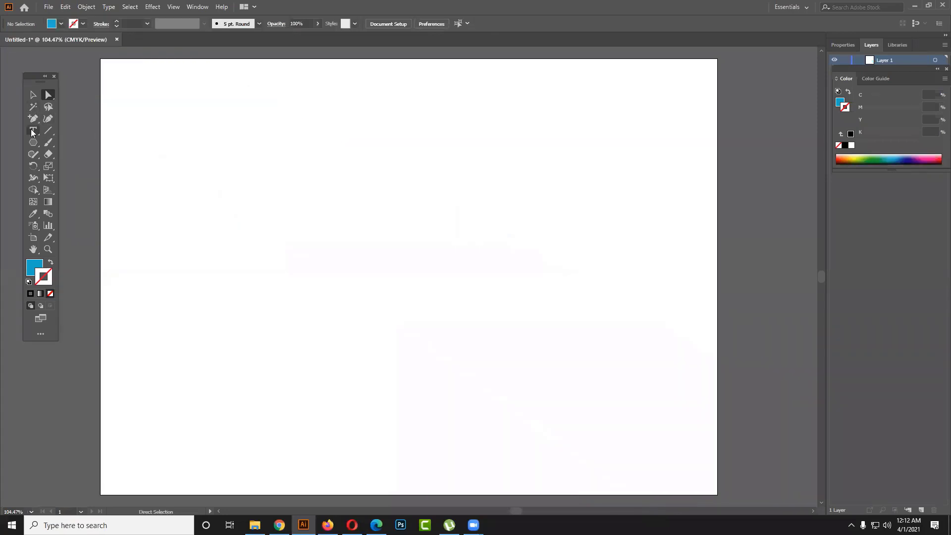
Step: Draw a tall rectangle near the artboard's upper left and set its fill to #000000 black
click(33, 143)
click(71, 144)
mouse_move(193, 142)
mouse_down()
mouse_move(299, 263)
mouse_move(276, 280)
mouse_up()
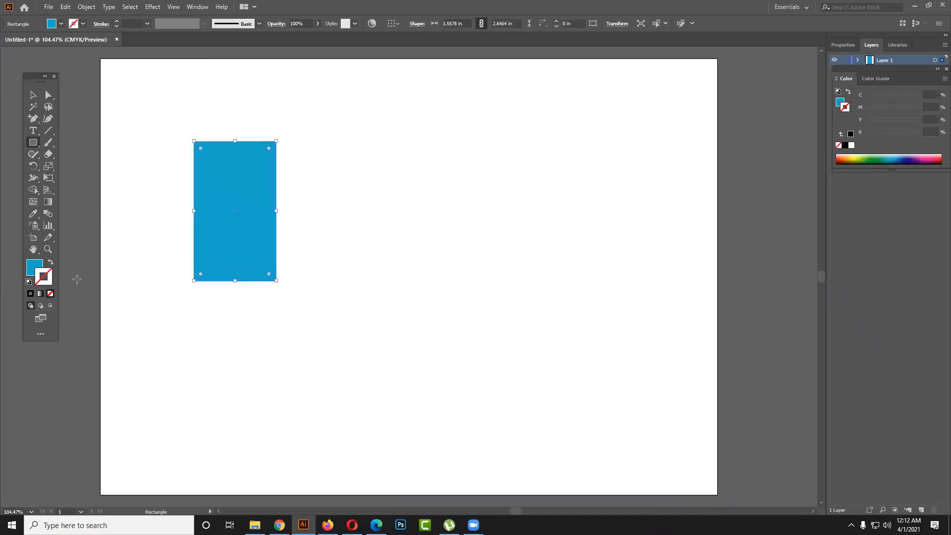
double_click(38, 265)
drag(449, 296, 485, 327)
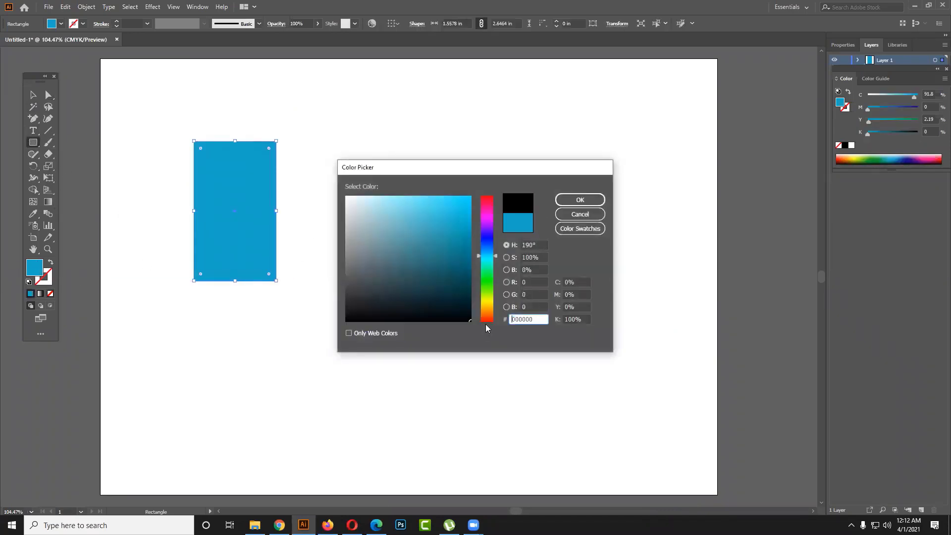
click(580, 199)
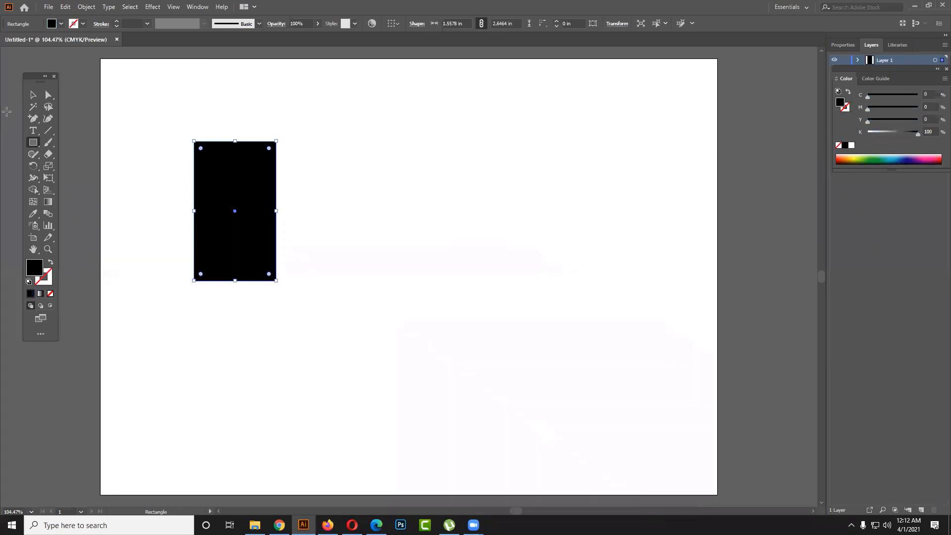
click(33, 118)
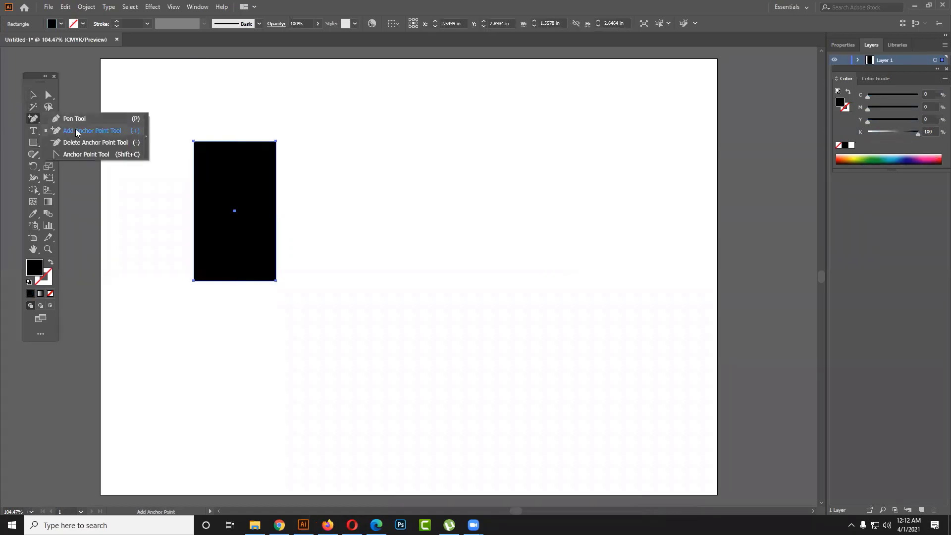
Step: Add a midpoint on the rectangle's bottom edge, pull it up into a notch, and move the shape top-left
click(76, 131)
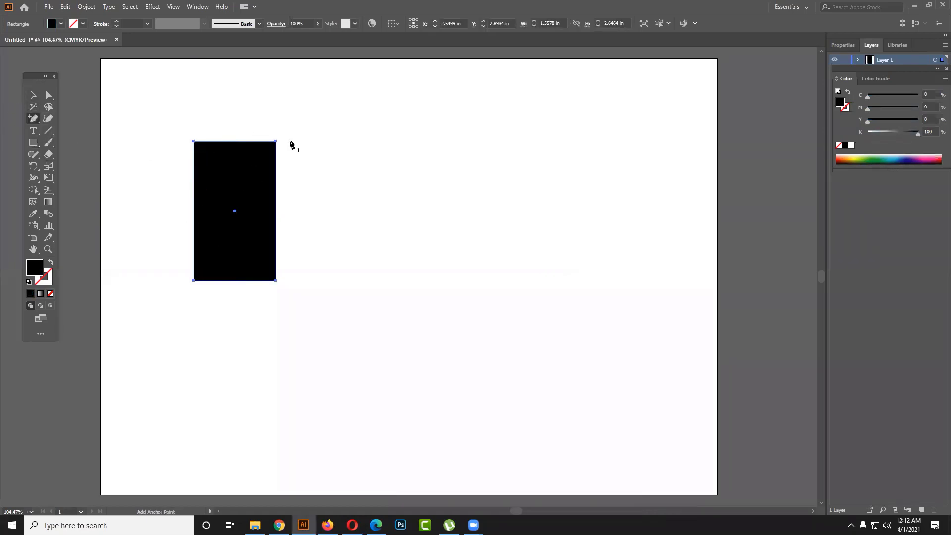
click(232, 281)
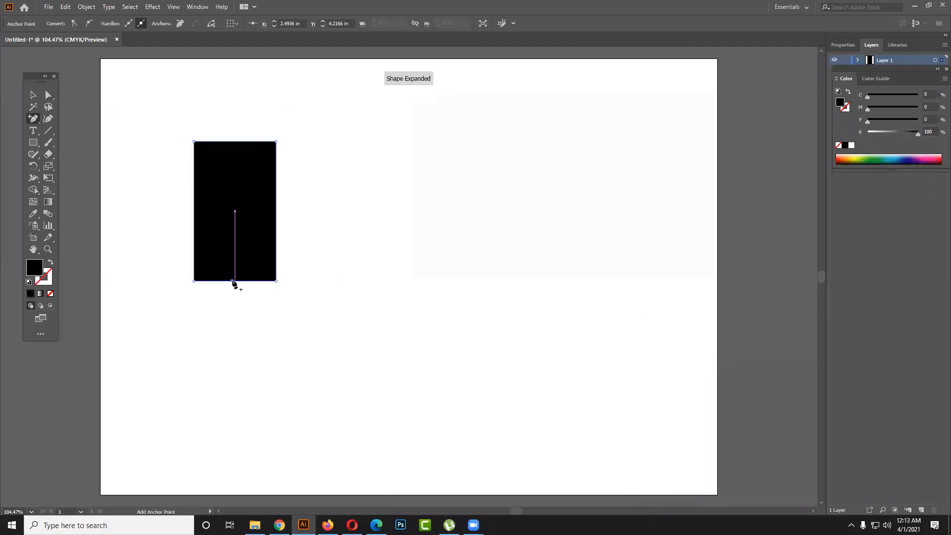
click(49, 94)
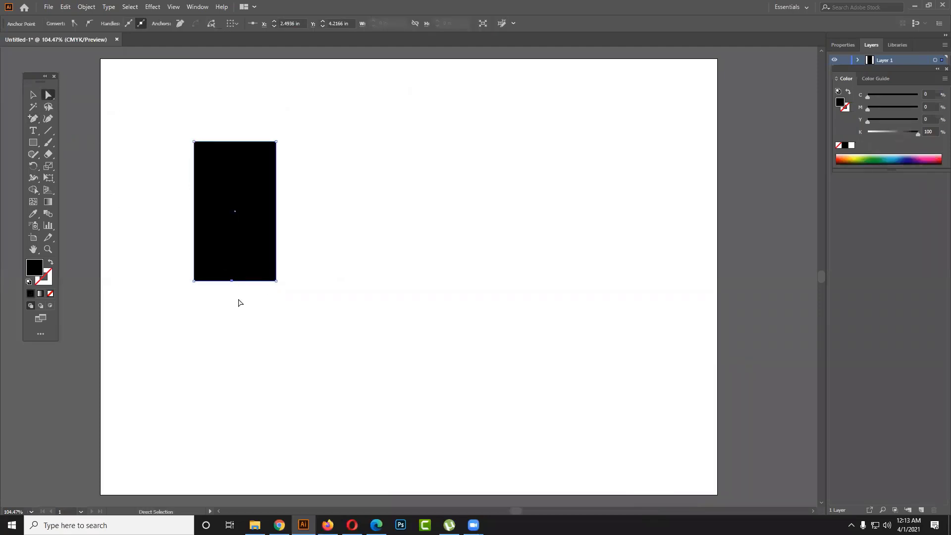
drag(232, 281, 235, 211)
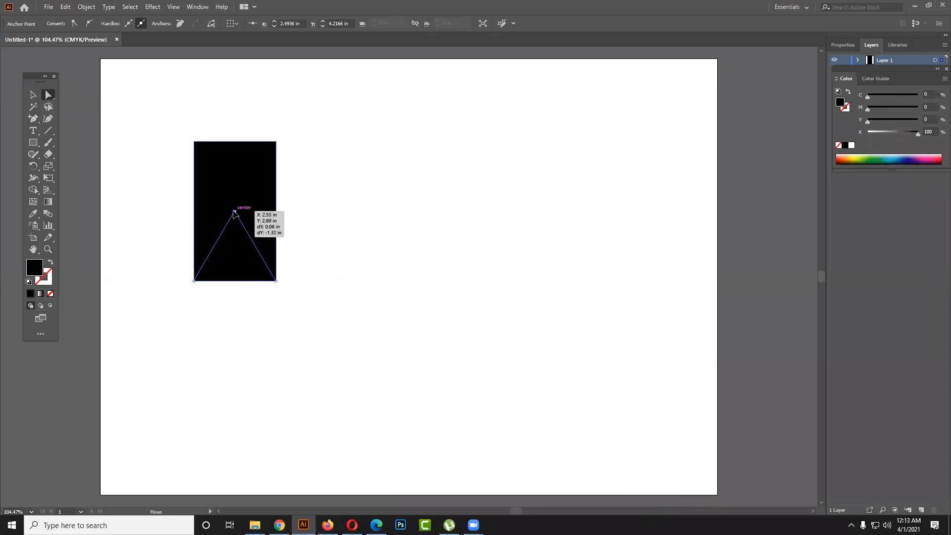
click(304, 246)
drag(255, 219, 189, 142)
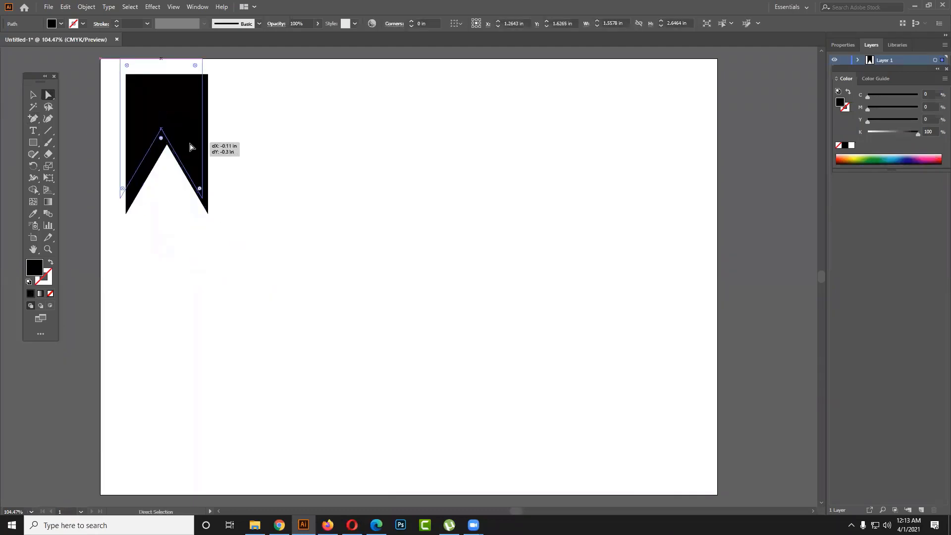
Step: Pull the notch apex down into a pointed banner tip, then delete the banner
click(268, 173)
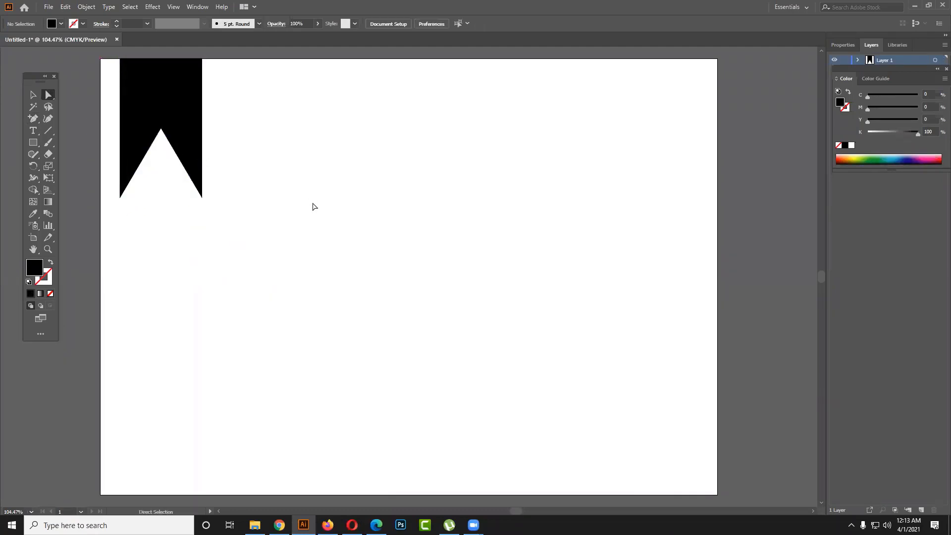
click(161, 130)
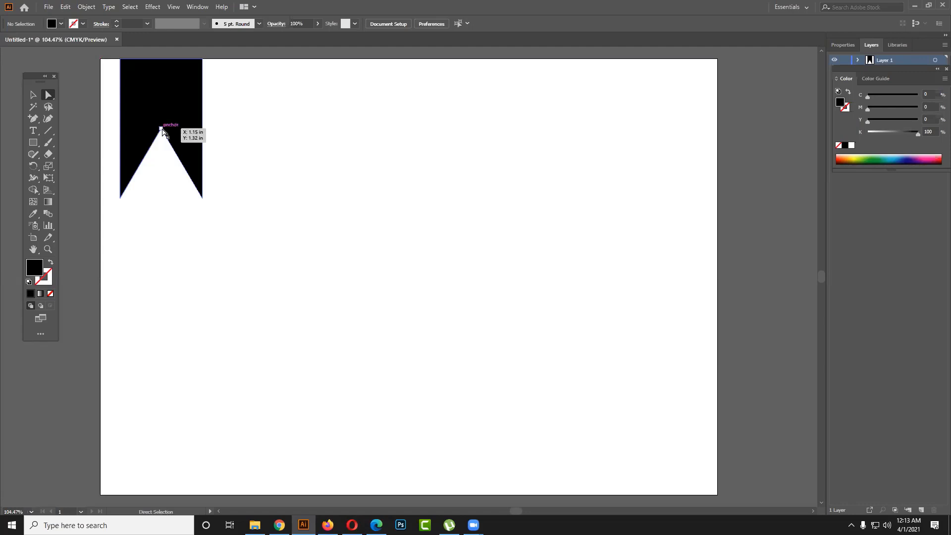
drag(162, 130, 160, 236)
click(213, 214)
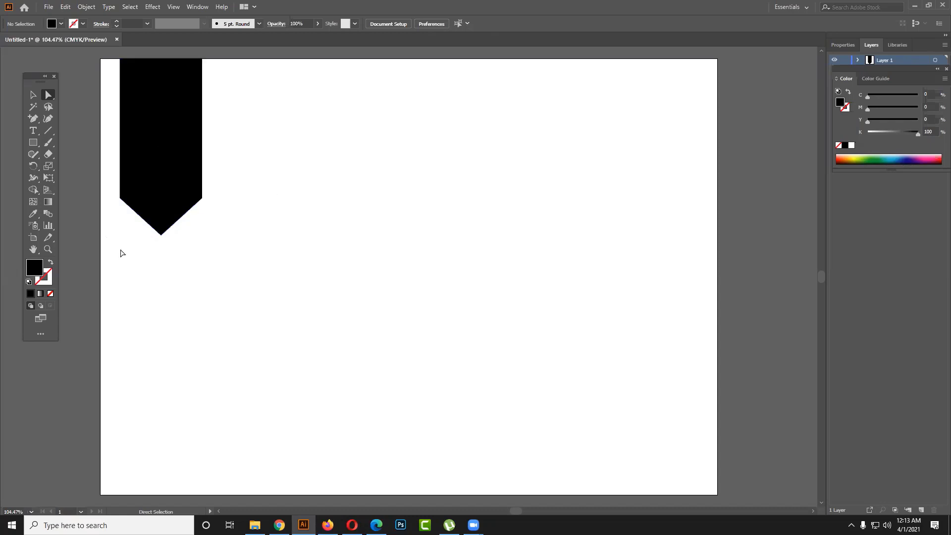
drag(121, 253, 216, 178)
click(241, 258)
drag(242, 258, 106, 185)
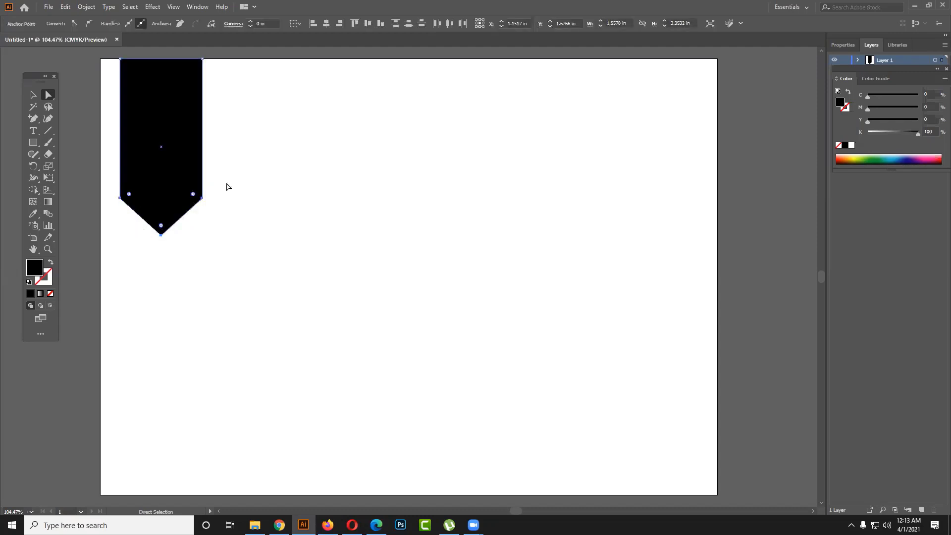
click(33, 94)
key(Delete)
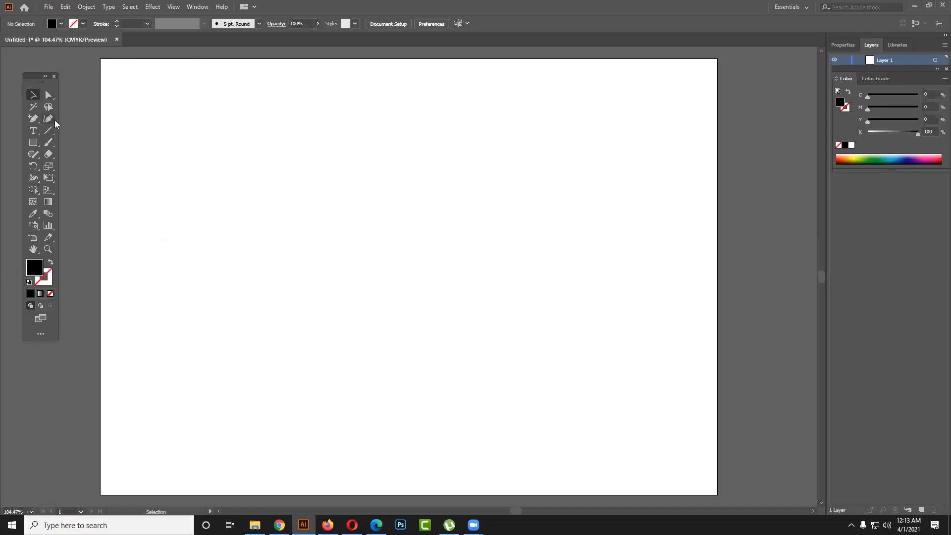
Step: Draw a wide black rectangle in the artboard's upper area
click(37, 118)
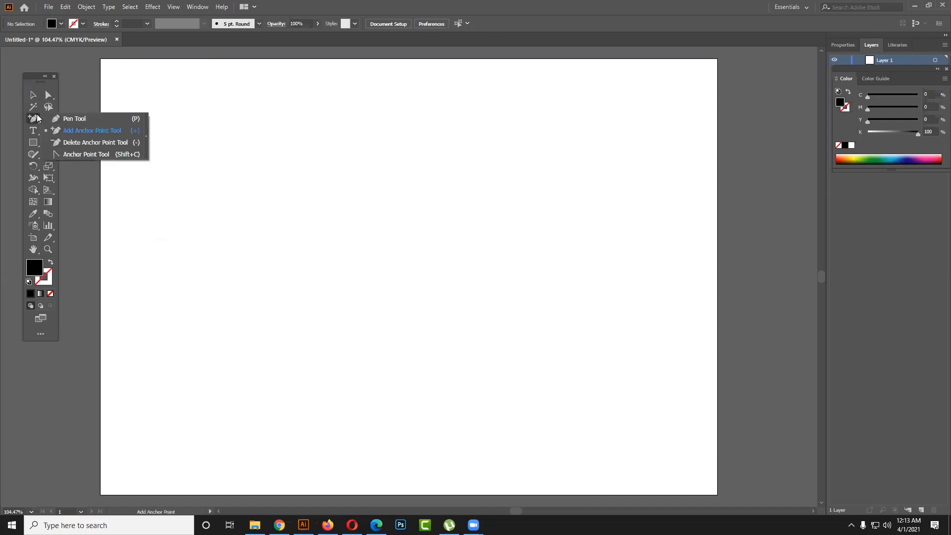
click(33, 143)
drag(147, 166, 445, 287)
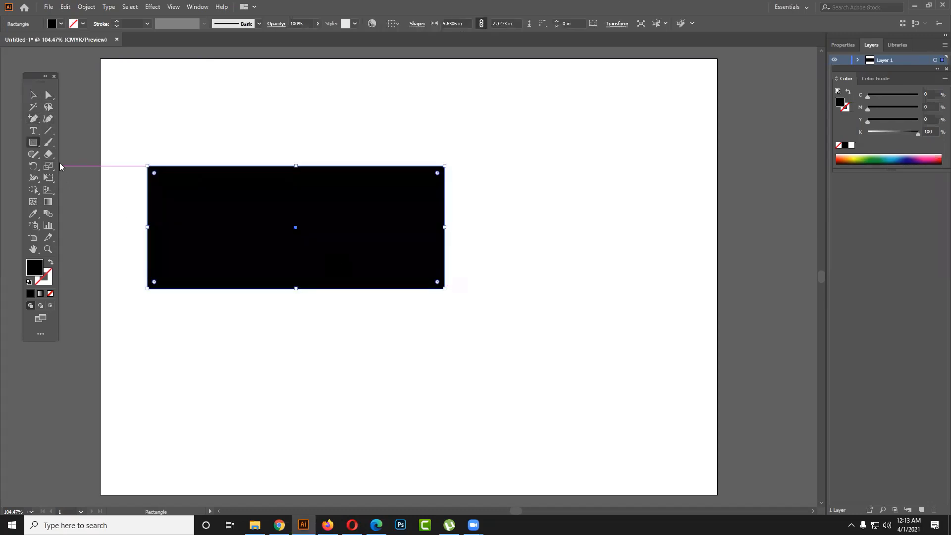
Step: Add two anchor points on the top edge and four along the bottom edge
click(34, 119)
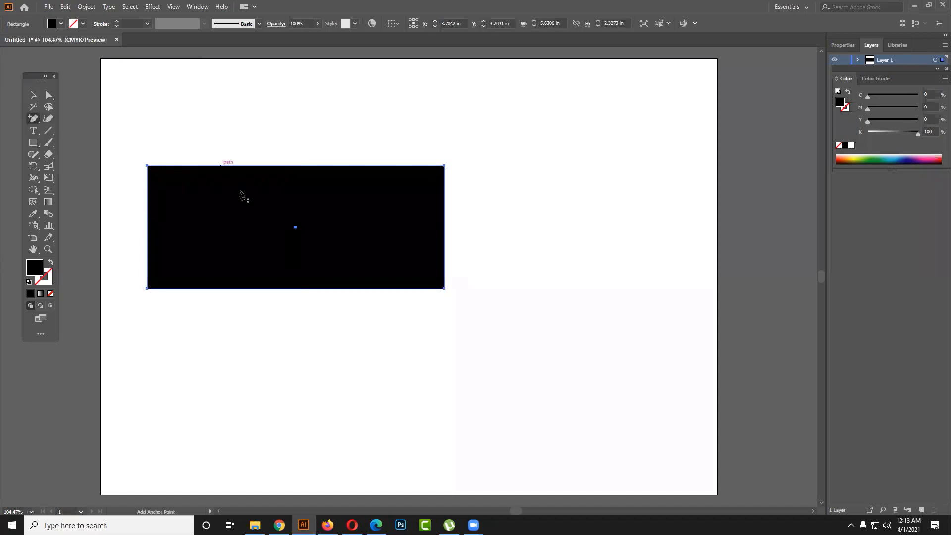
click(214, 166)
click(393, 166)
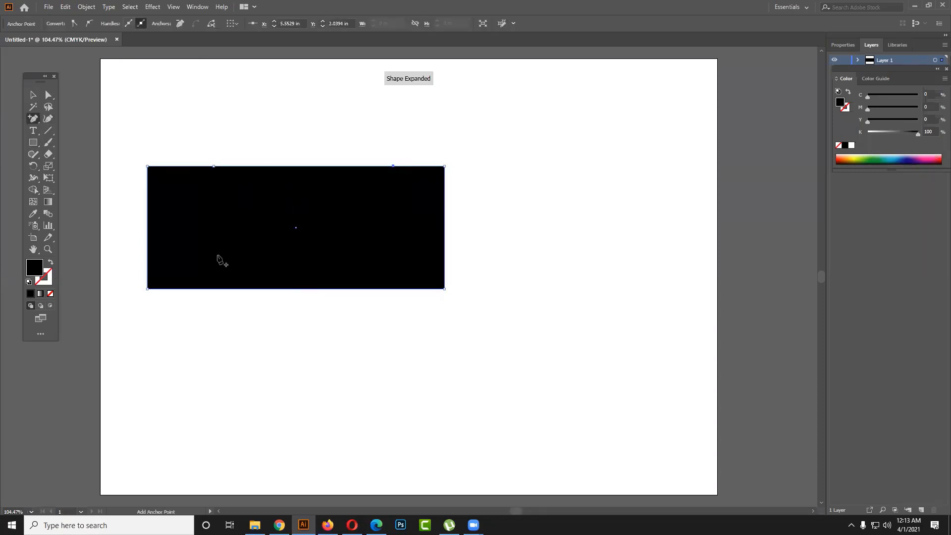
click(196, 288)
click(288, 290)
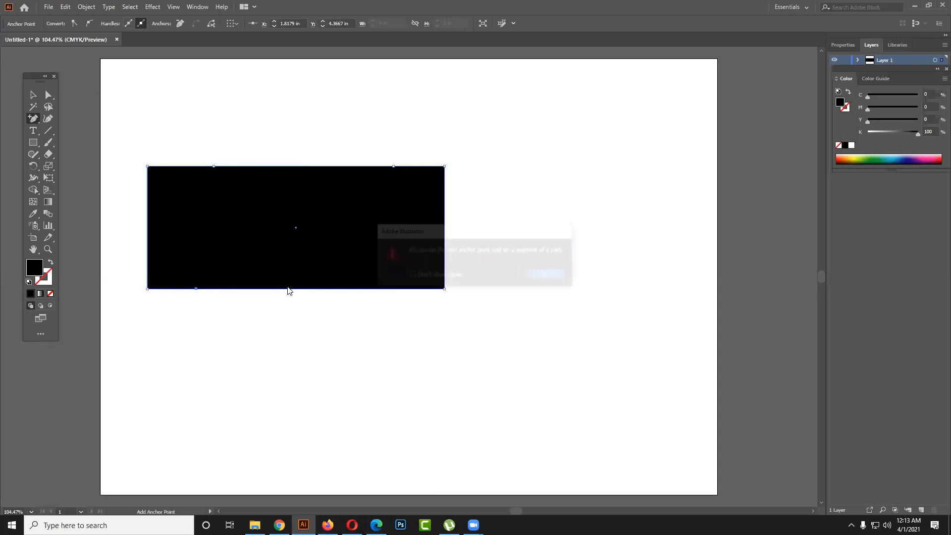
click(545, 275)
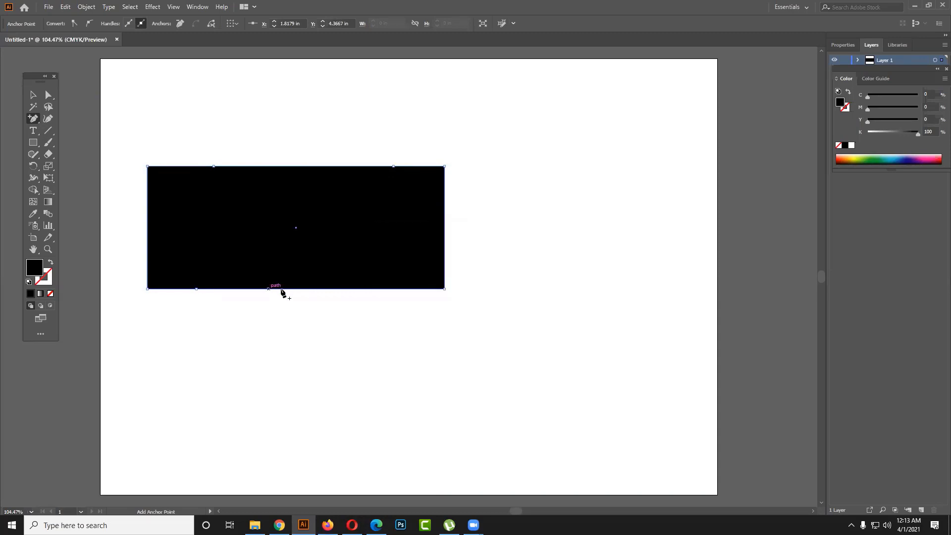
click(269, 288)
click(346, 288)
Step: Add two more bottom-edge points and turn off the repeated point-placement warning
click(371, 268)
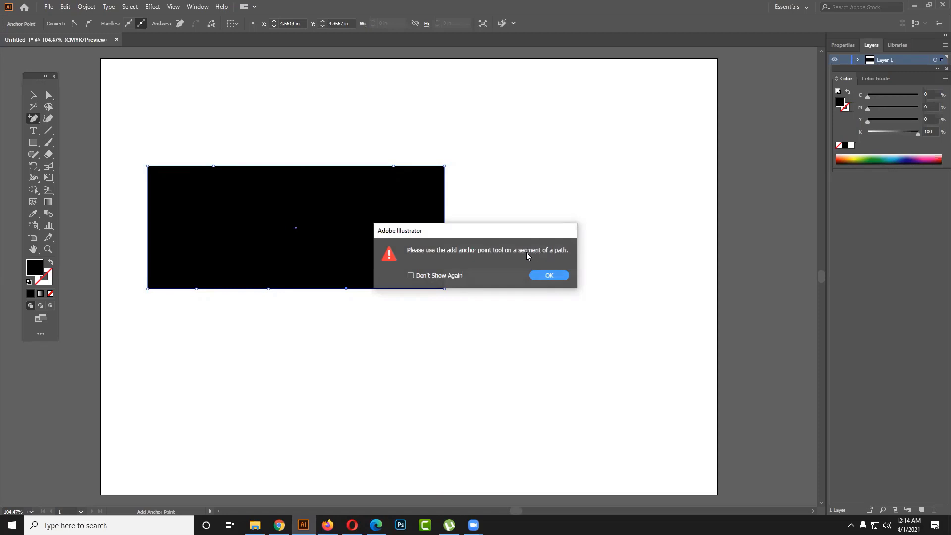
click(537, 276)
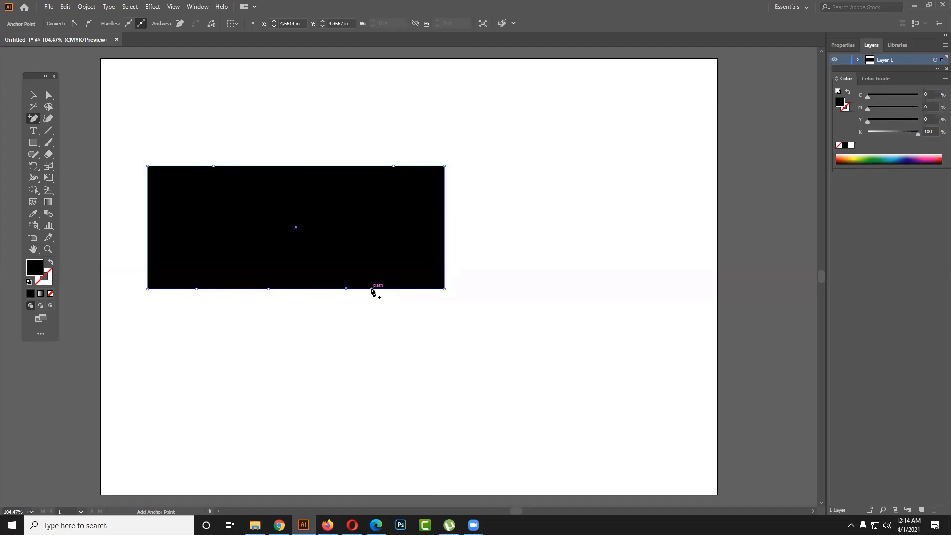
click(386, 241)
click(442, 275)
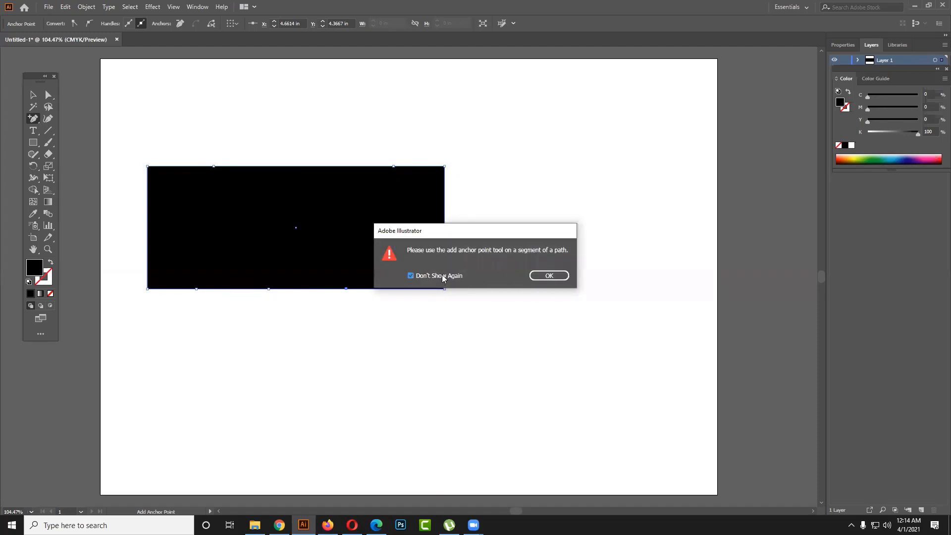
key(Return)
Step: Drag the bottom points into a zigzag of two downward tips around a raised peak, dipping the top-right point
click(48, 95)
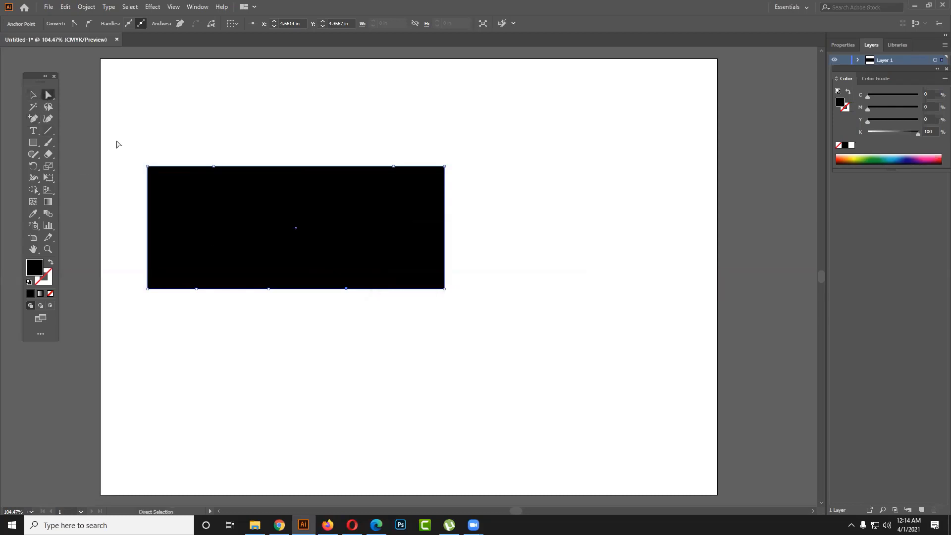
drag(347, 289, 348, 296)
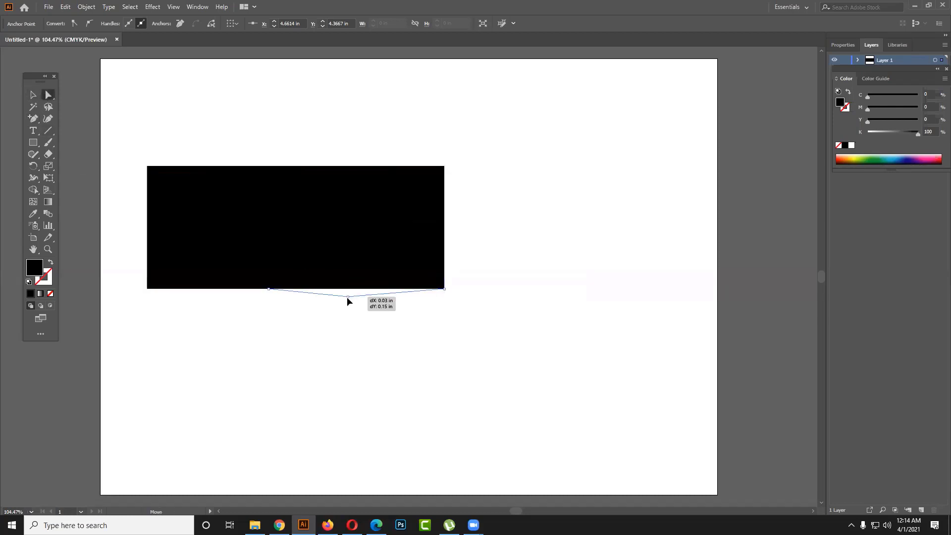
drag(268, 289, 273, 277)
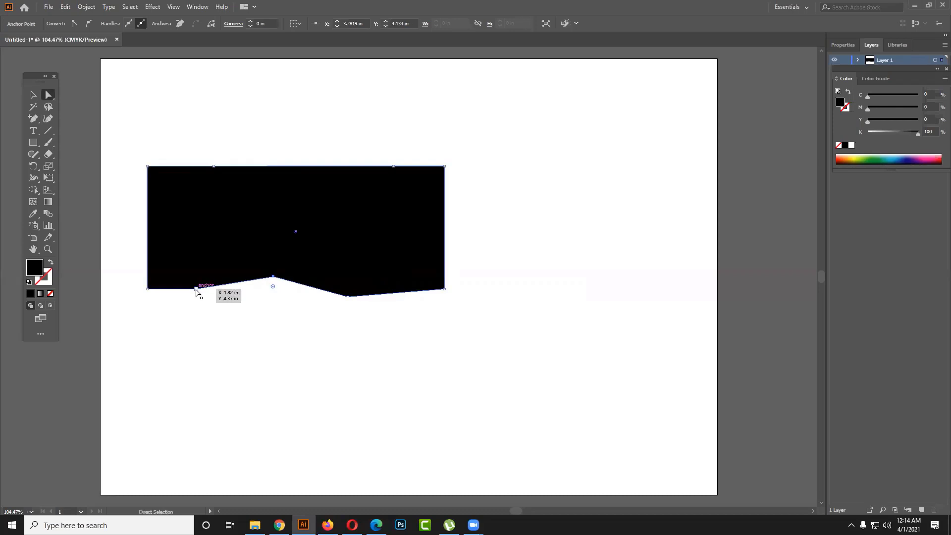
drag(197, 289, 206, 303)
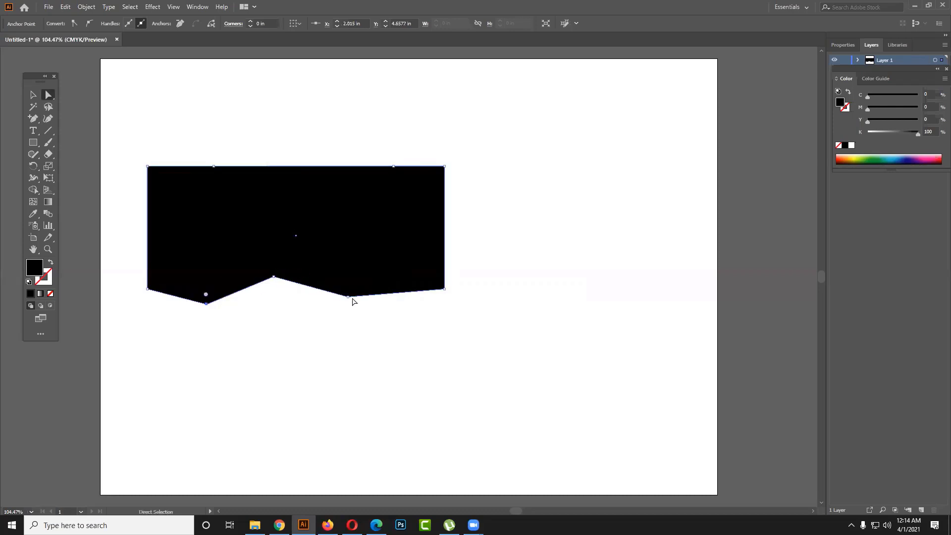
drag(394, 169, 394, 175)
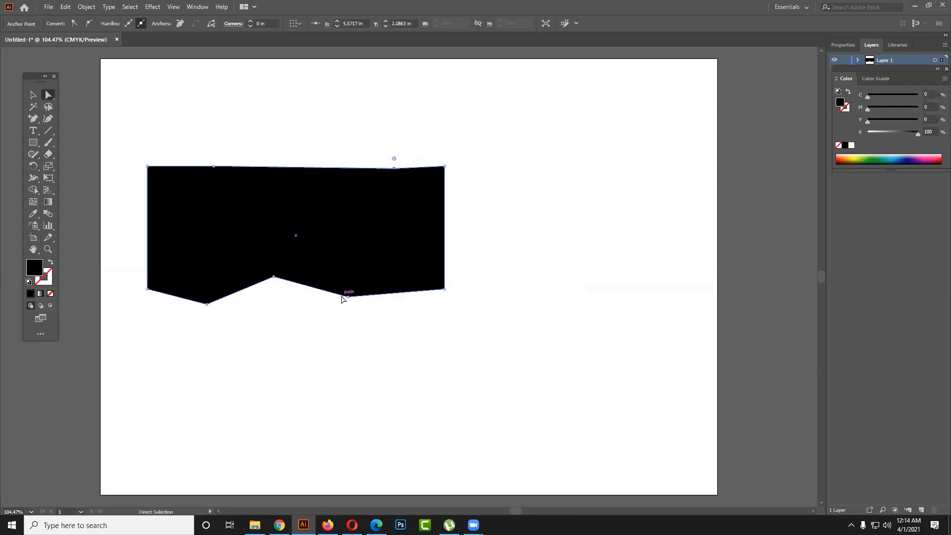
click(347, 296)
mouse_move(348, 287)
mouse_down()
mouse_move(353, 307)
mouse_move(353, 295)
mouse_up()
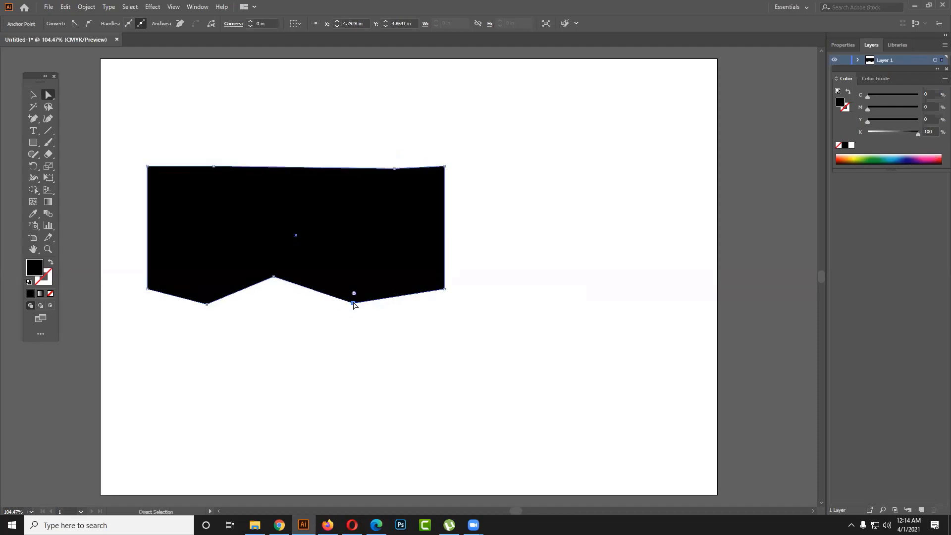
click(33, 122)
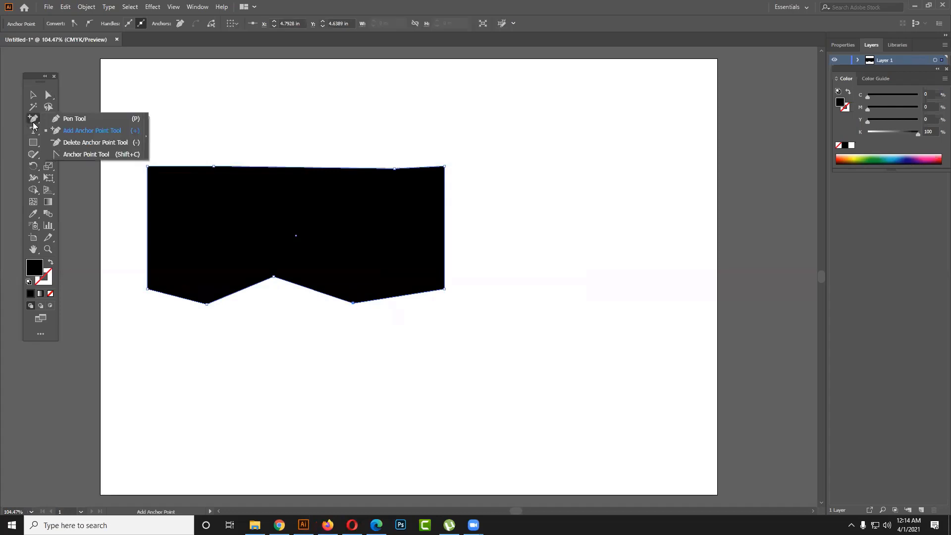
Step: Remove the shape's anchor points one by one down to a thin sliver, then delete the sliver
click(99, 141)
click(353, 303)
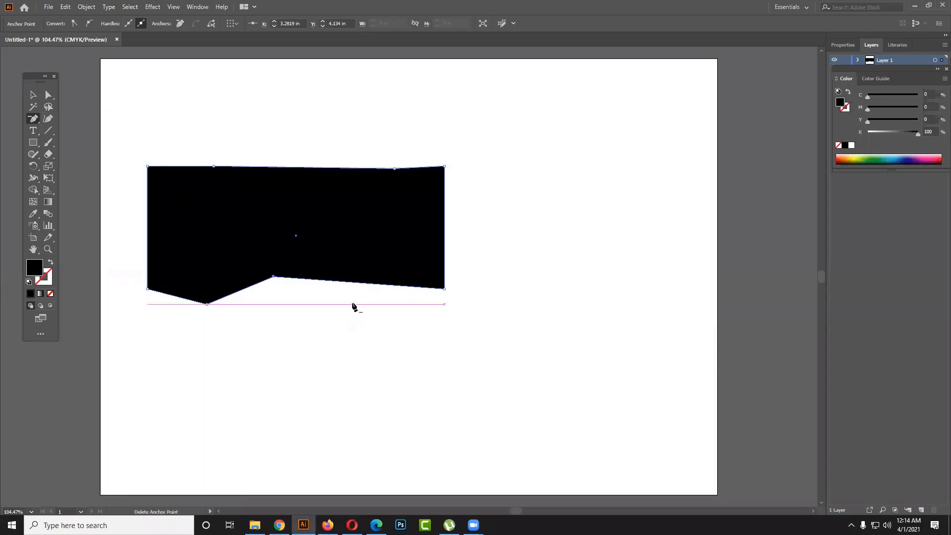
click(444, 289)
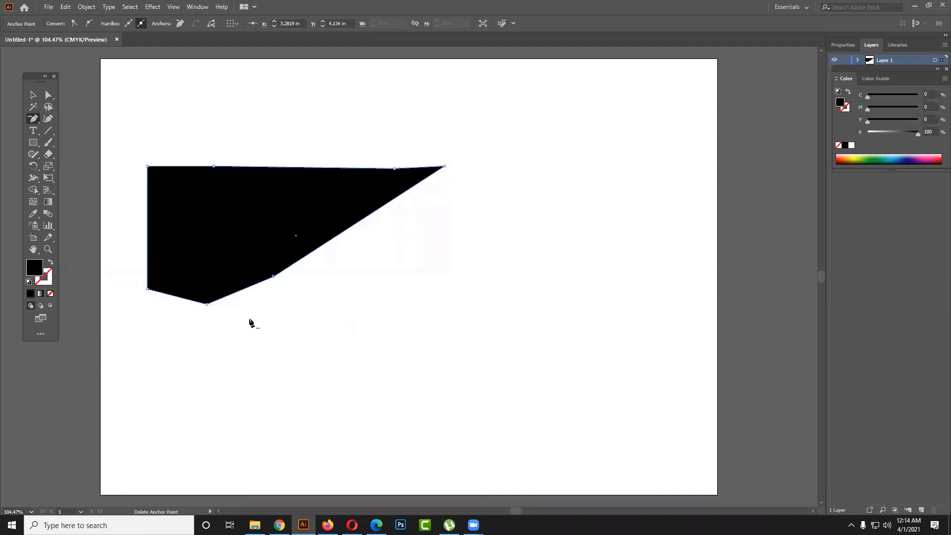
click(147, 290)
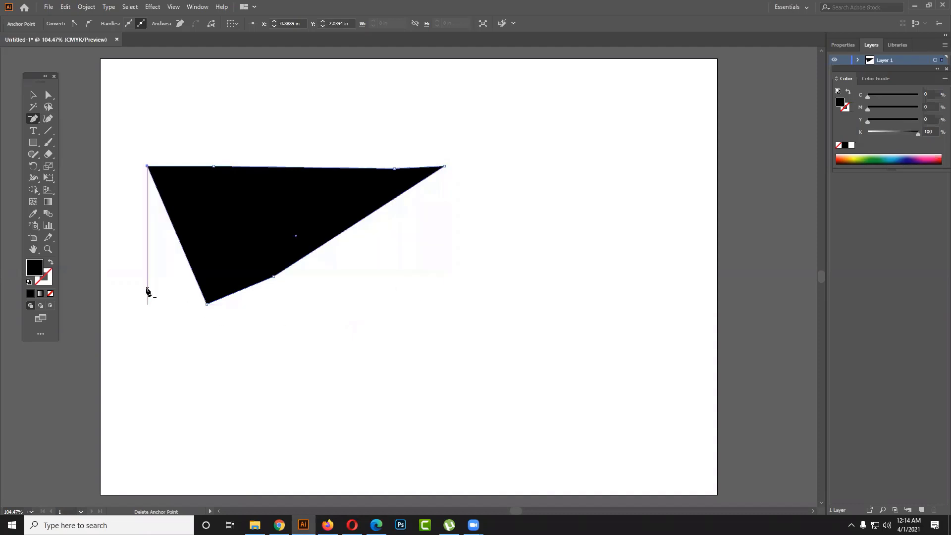
click(215, 167)
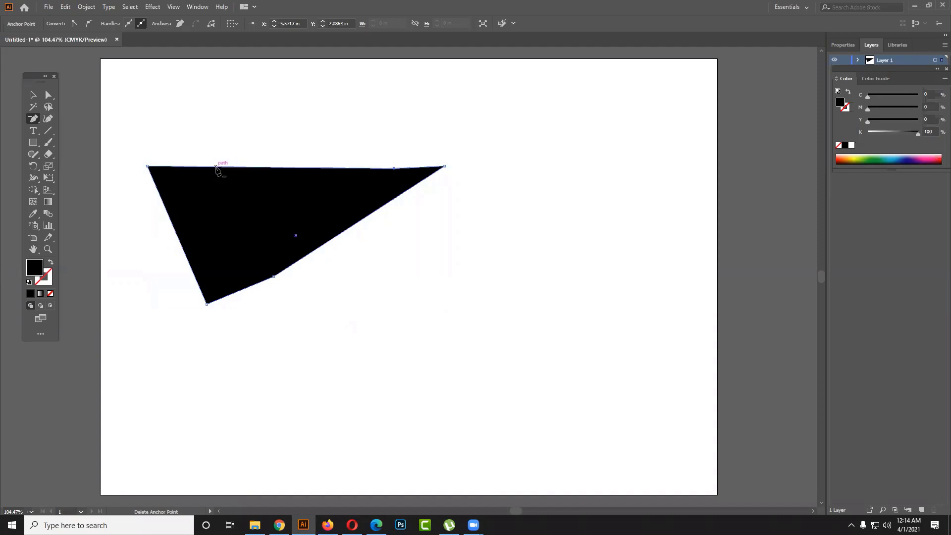
click(215, 168)
click(560, 277)
click(148, 166)
key(v)
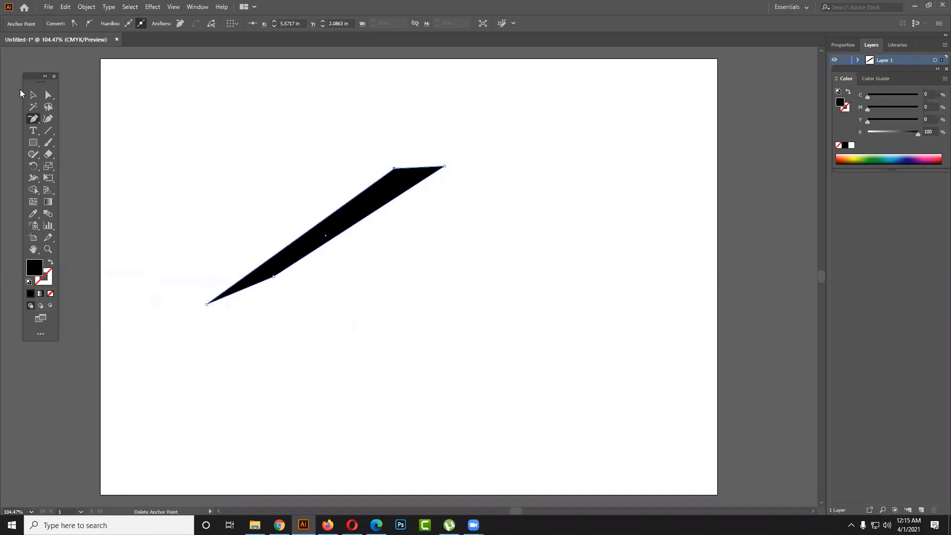
click(203, 168)
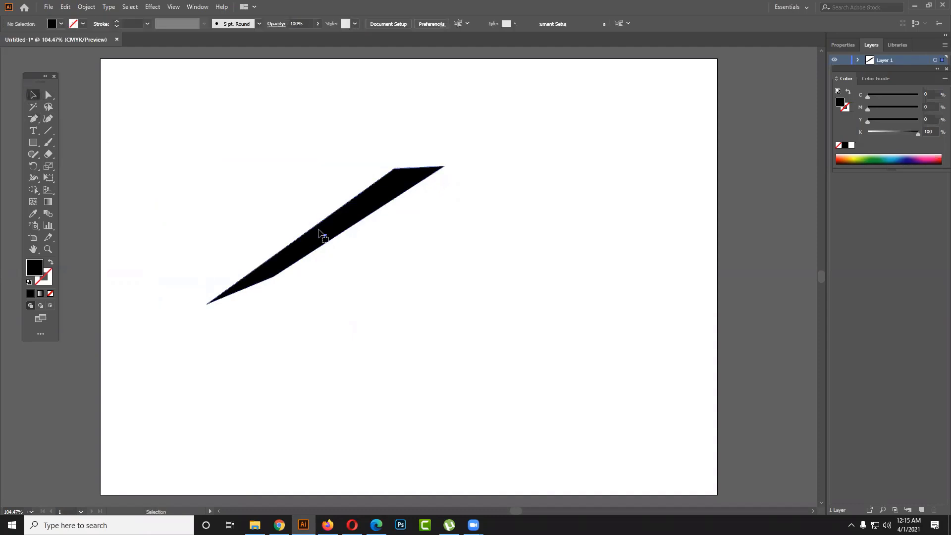
key(Delete)
click(34, 142)
drag(269, 180, 490, 287)
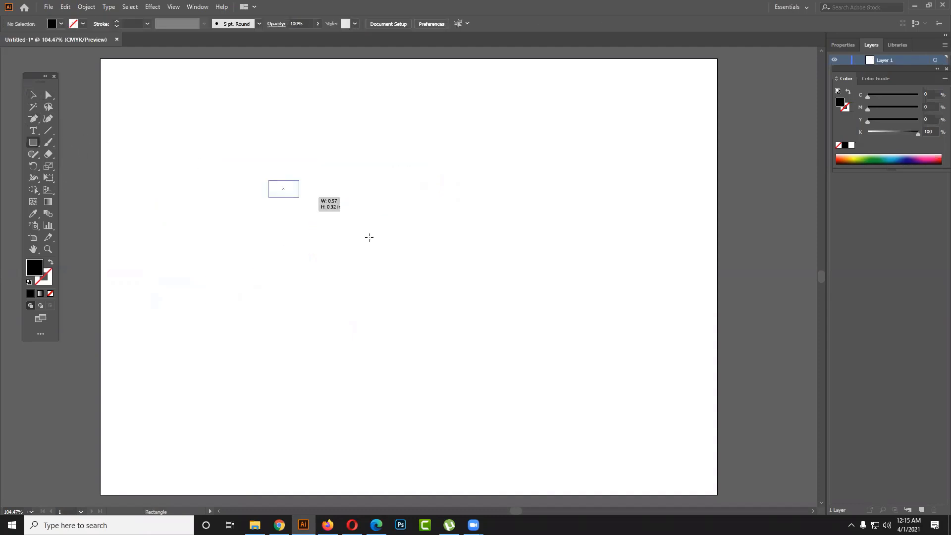
click(34, 118)
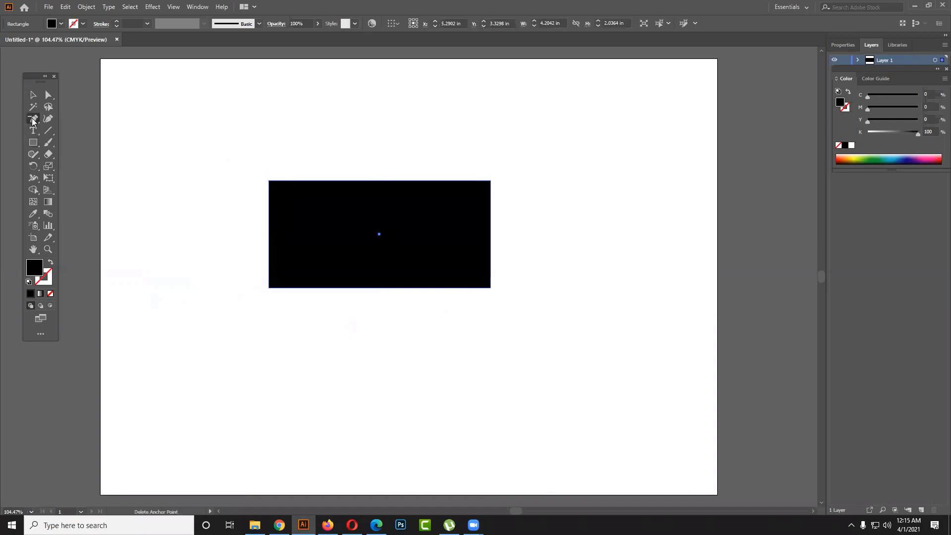
click(84, 142)
click(491, 288)
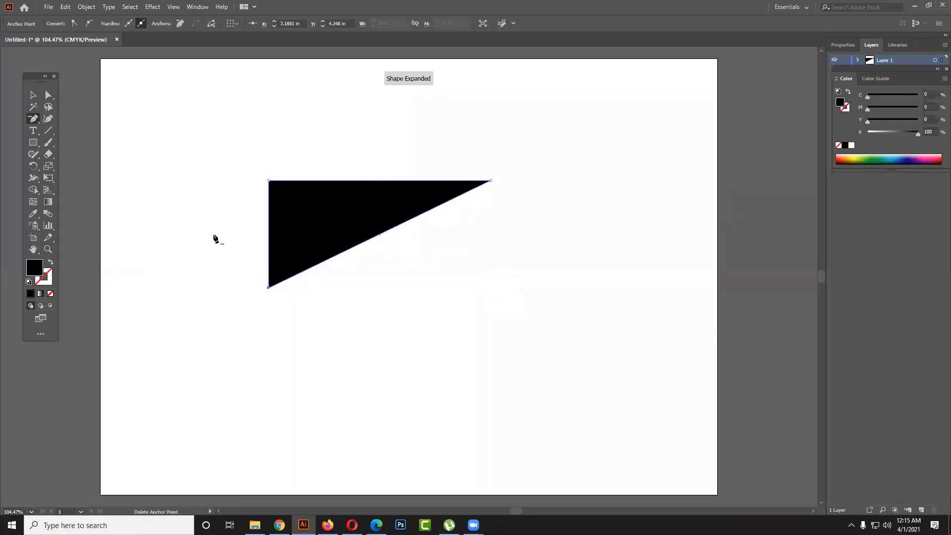
click(48, 95)
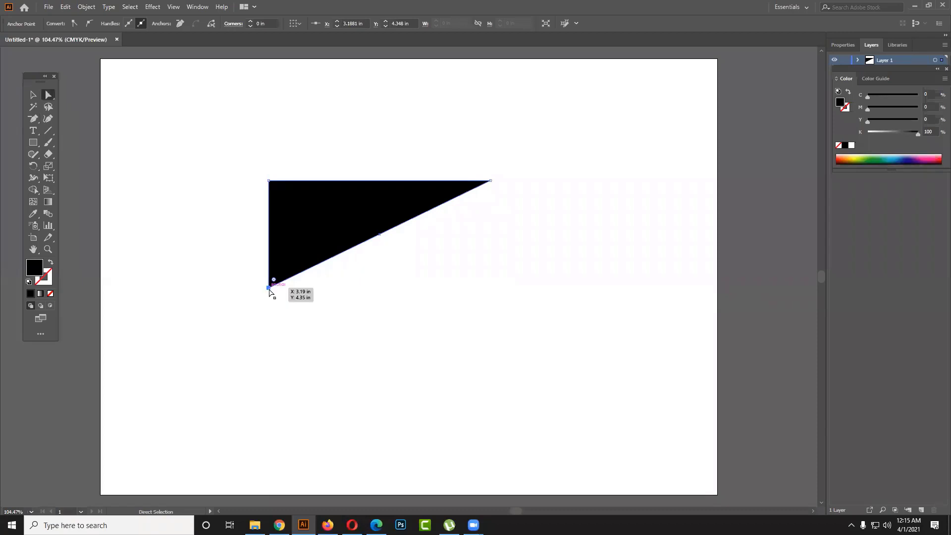
drag(268, 287, 334, 288)
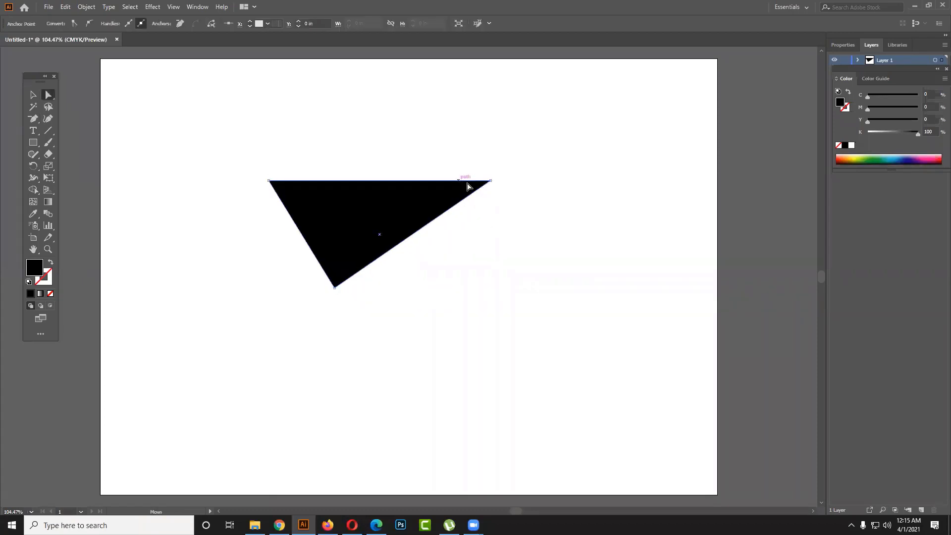
drag(490, 180, 473, 205)
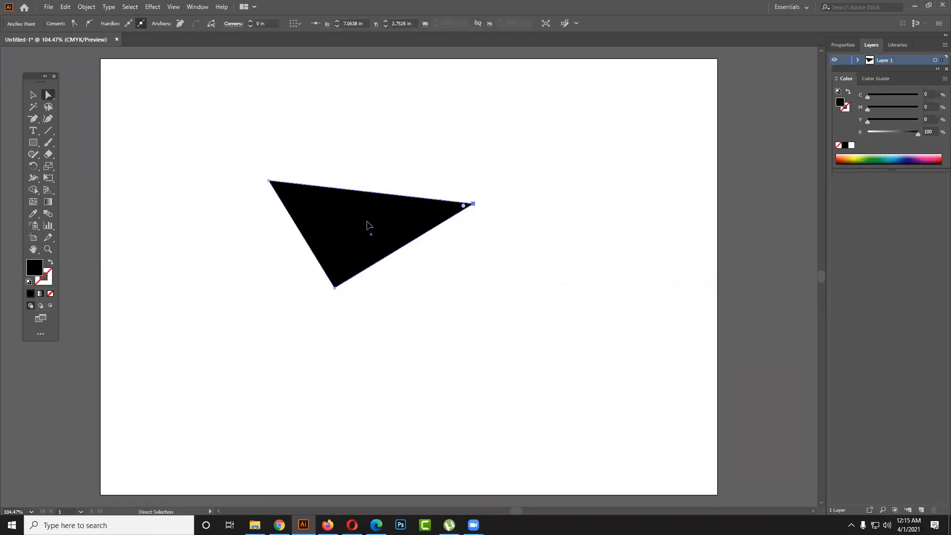
drag(405, 224, 313, 226)
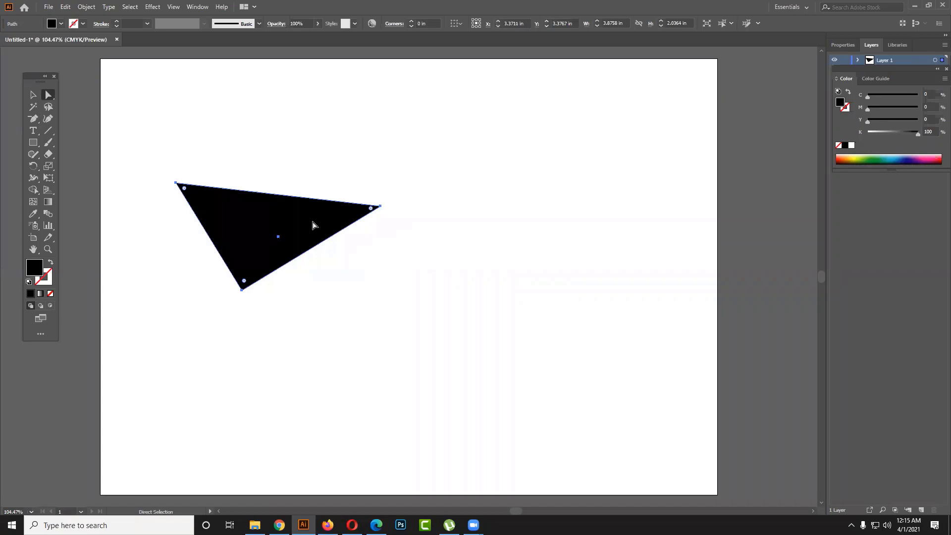
key(Delete)
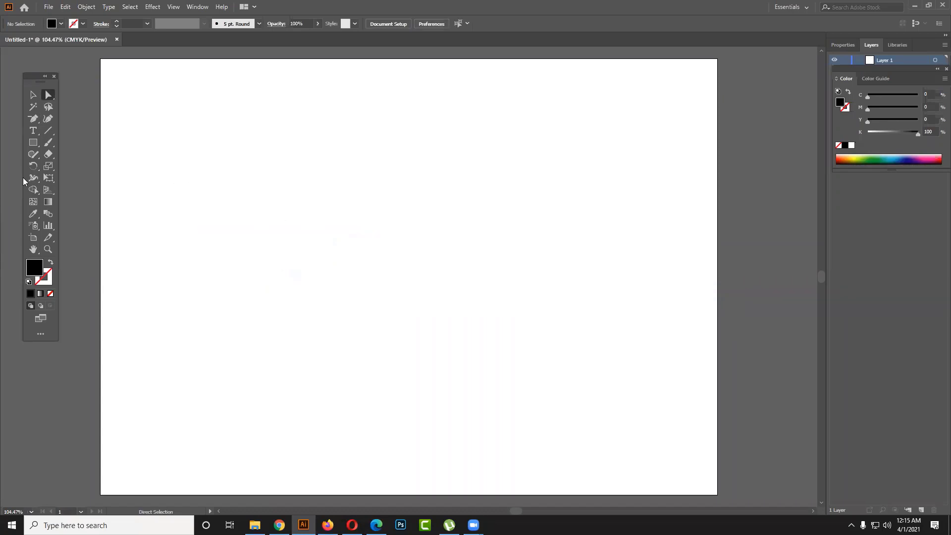
Step: Draw a wide, sharp-cornered black rectangle across the middle of the artboard
click(34, 142)
click(32, 119)
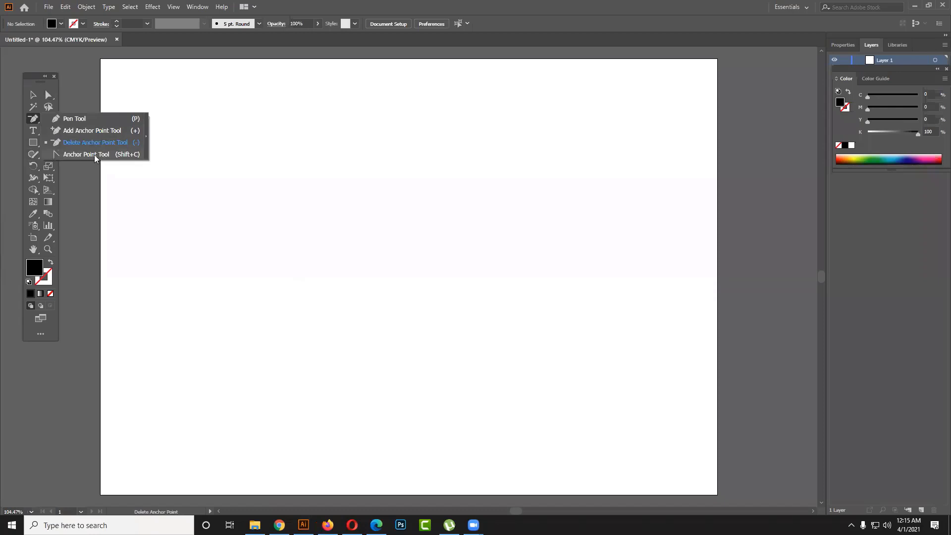
click(32, 145)
drag(256, 167, 595, 363)
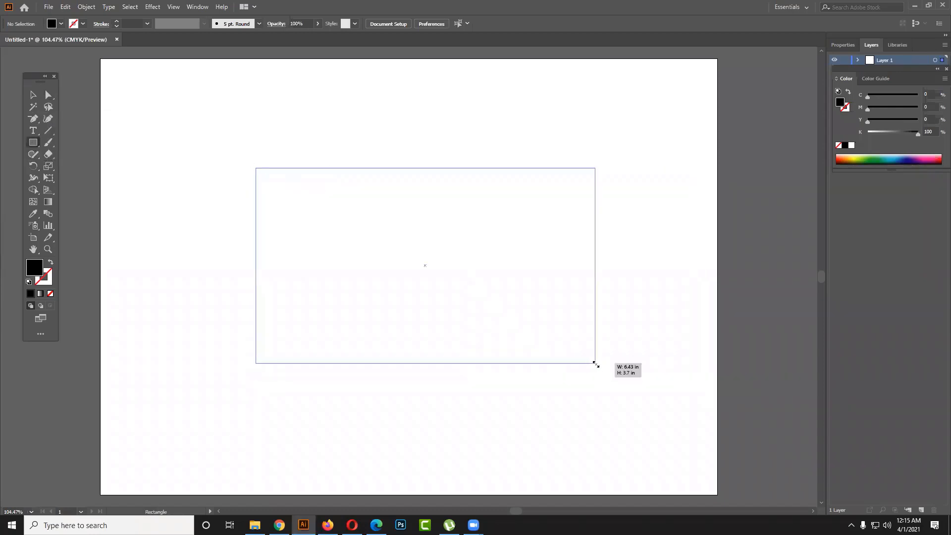
click(32, 121)
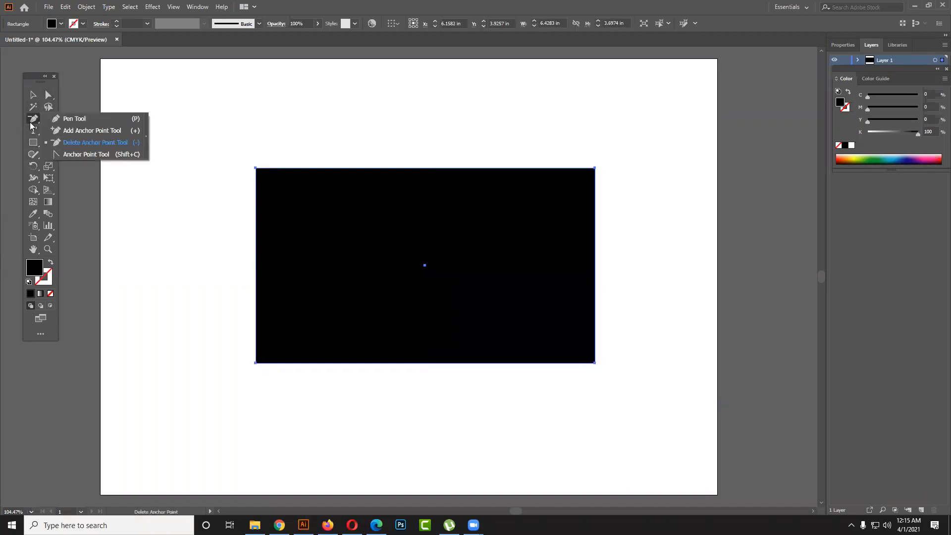
click(87, 154)
Step: Pull curve handles from the rectangle's top-left corner to bend its top and left edges
click(256, 168)
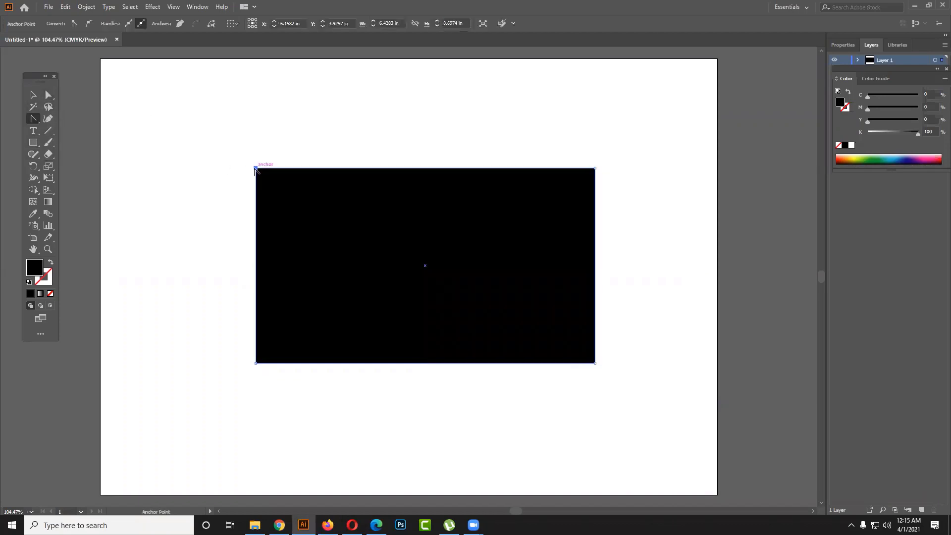
drag(255, 168, 351, 188)
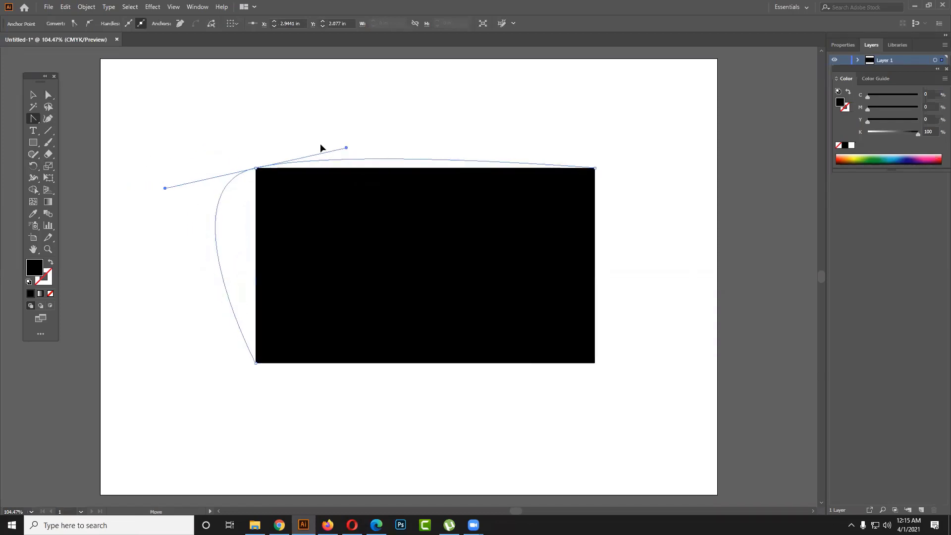
drag(351, 188, 272, 118)
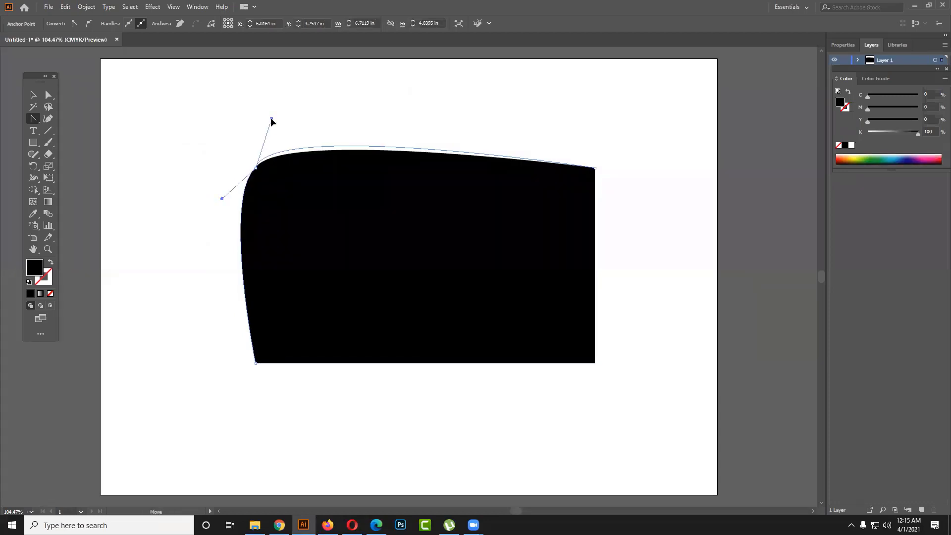
click(256, 169)
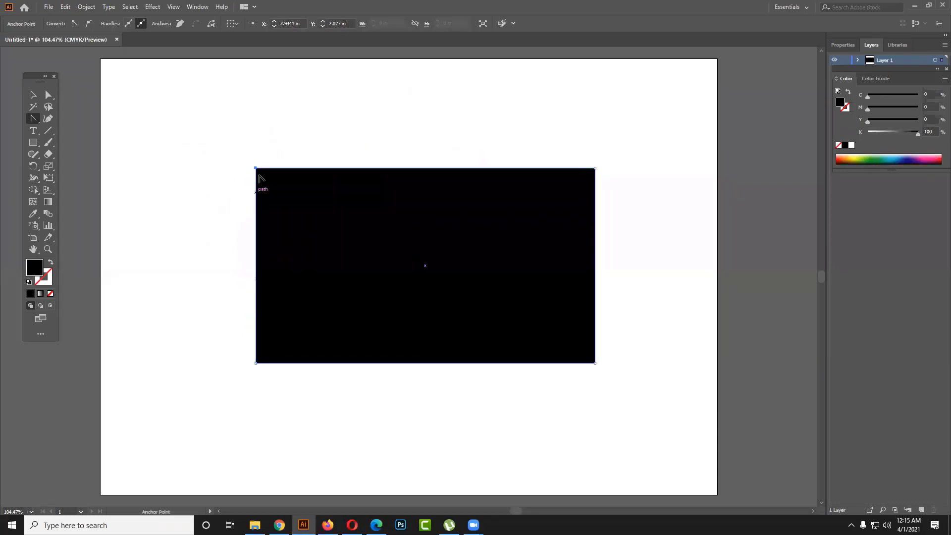
drag(256, 169, 291, 147)
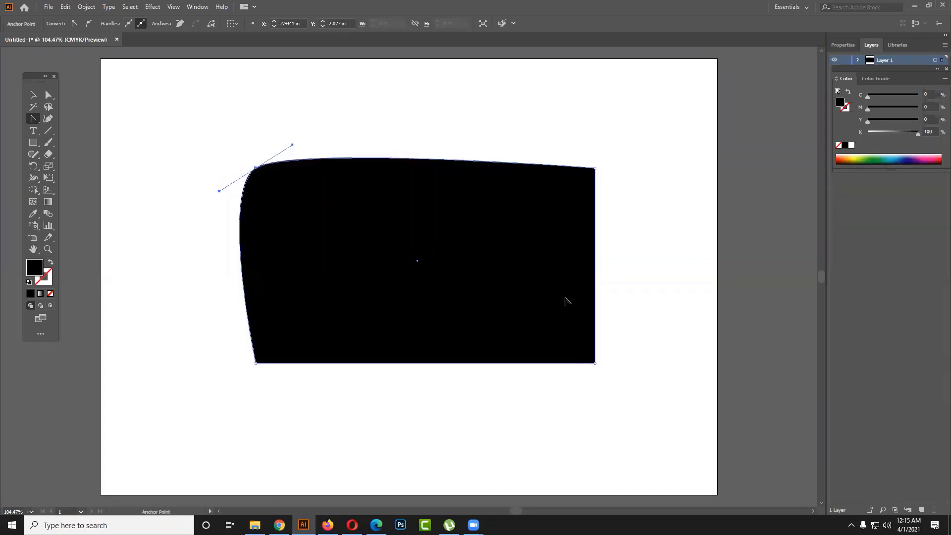
click(596, 364)
Step: Curve the bottom-right, bottom-left and top-right corners into a wavy banner shape
drag(596, 364, 553, 387)
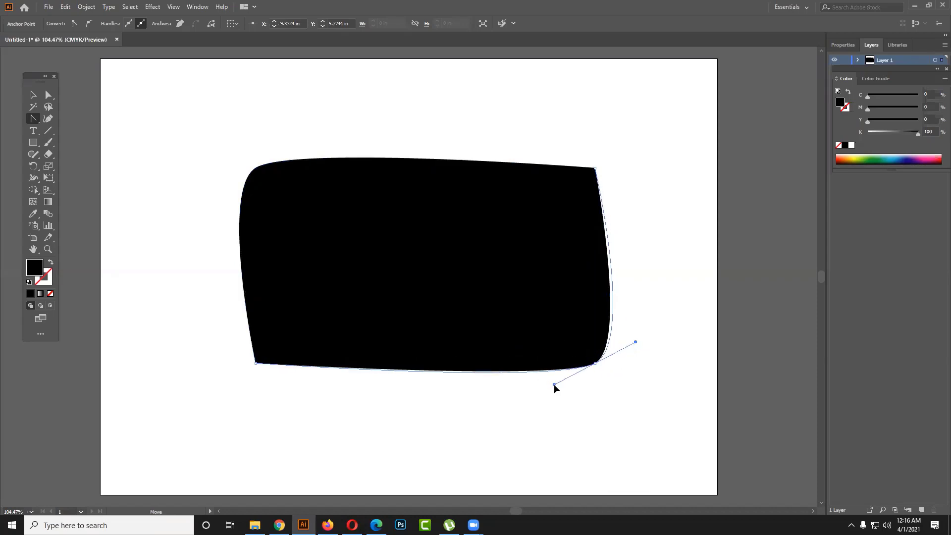
drag(553, 383, 548, 387)
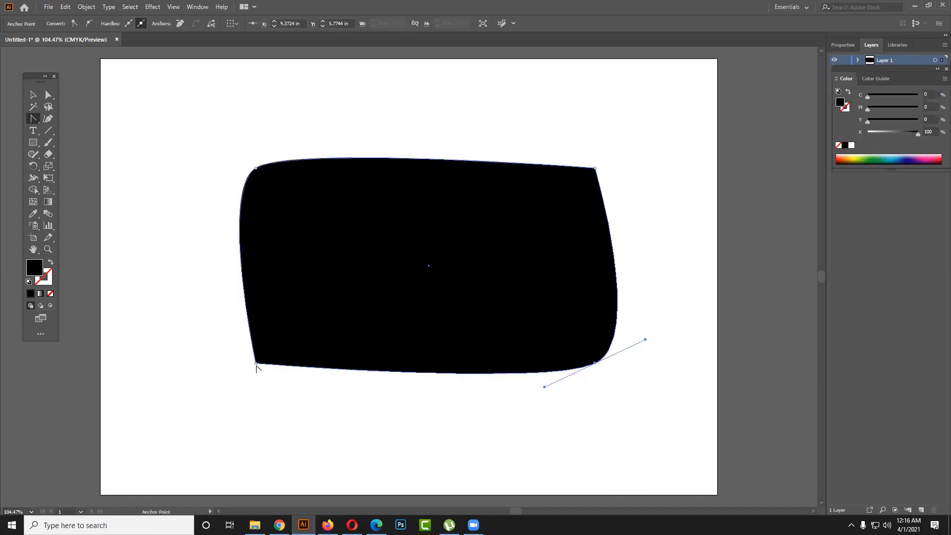
mouse_move(256, 364)
mouse_down()
mouse_move(259, 337)
mouse_move(216, 358)
mouse_move(214, 394)
mouse_up()
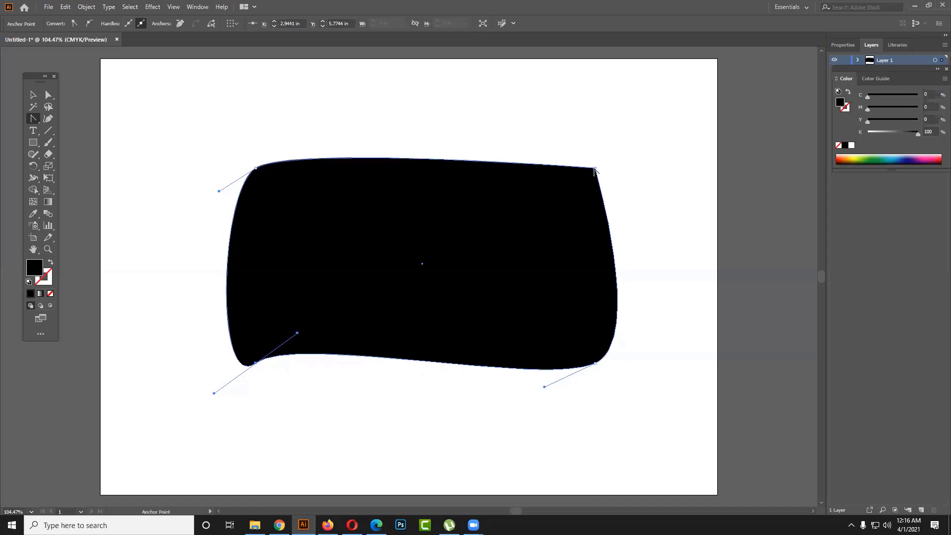
mouse_move(595, 169)
mouse_down()
mouse_move(619, 196)
mouse_move(636, 151)
mouse_up()
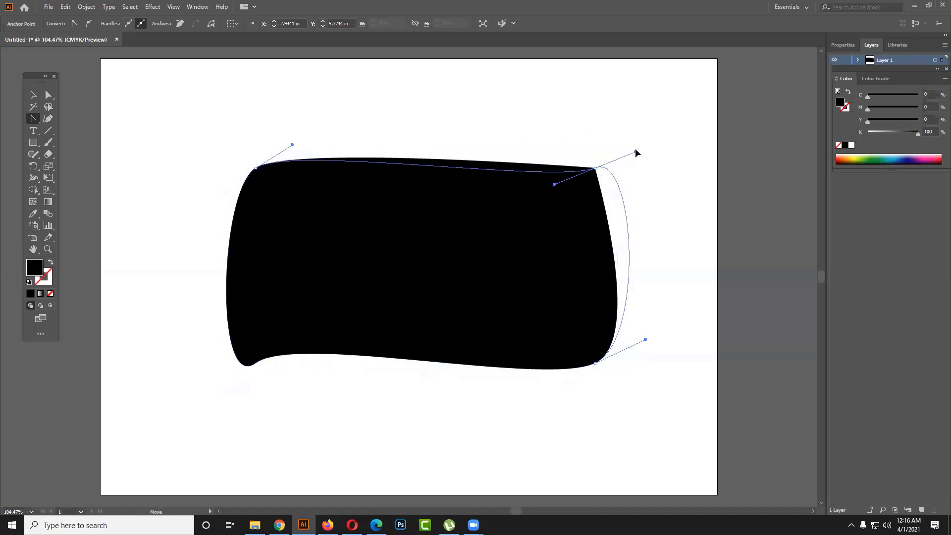
drag(636, 152, 632, 129)
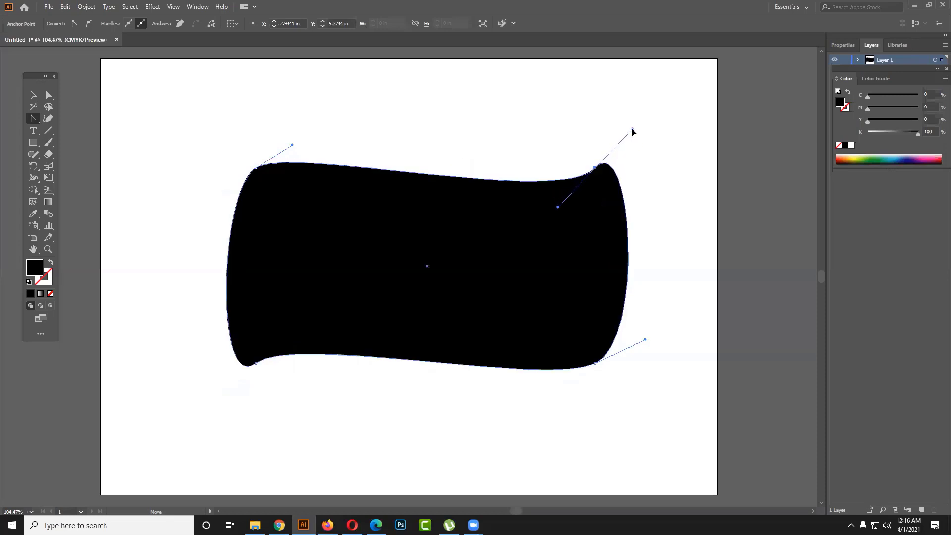
Step: Select the whole wavy black shape and delete it
click(28, 92)
click(240, 126)
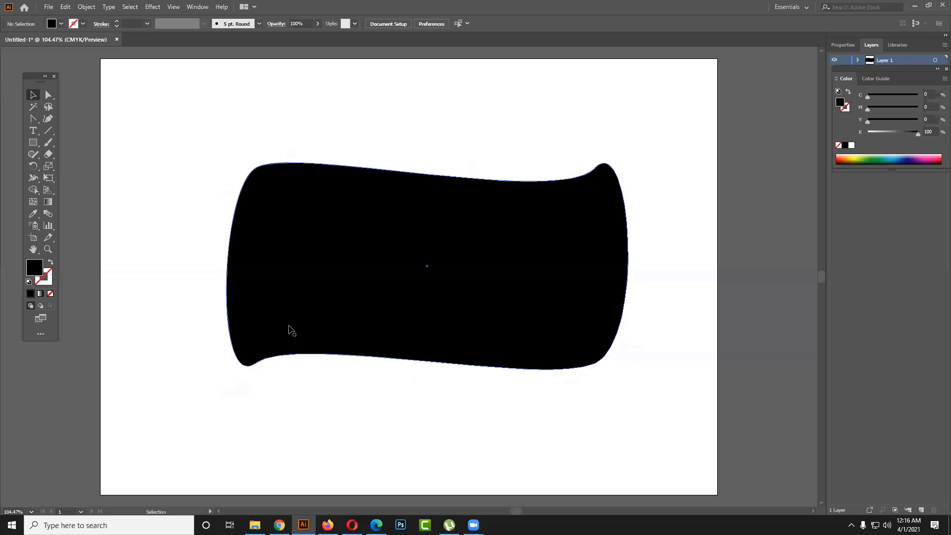
click(349, 286)
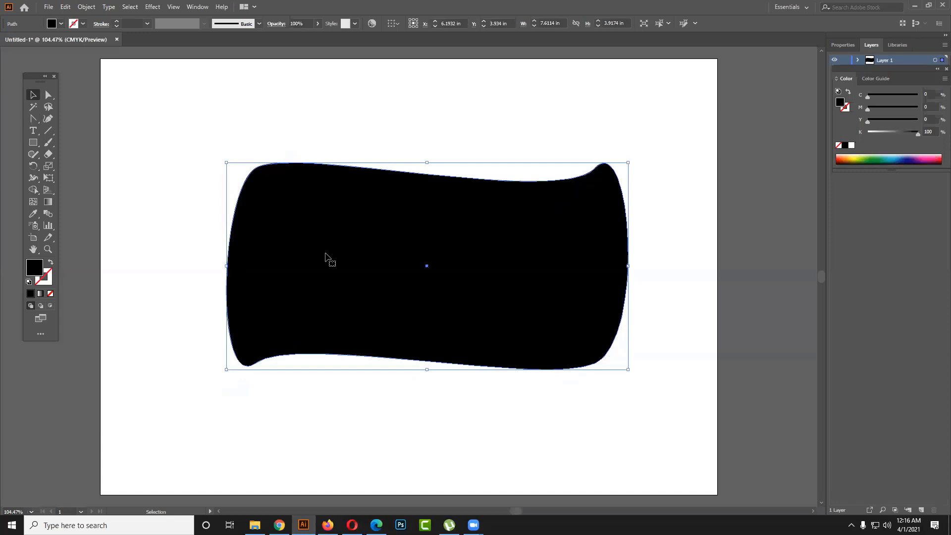
key(Delete)
Step: Draw a wide black rectangle on the upper-left part of the artboard
click(36, 119)
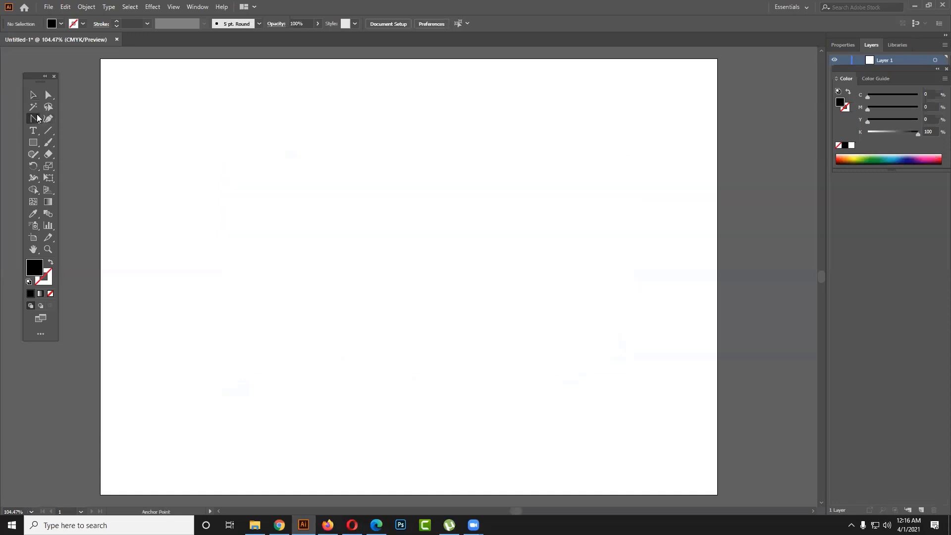
right_click(38, 118)
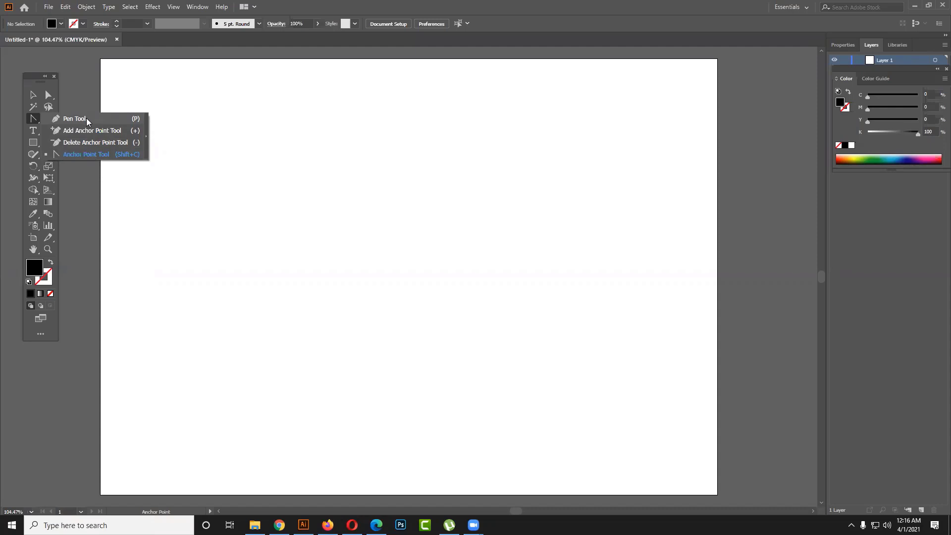
click(36, 119)
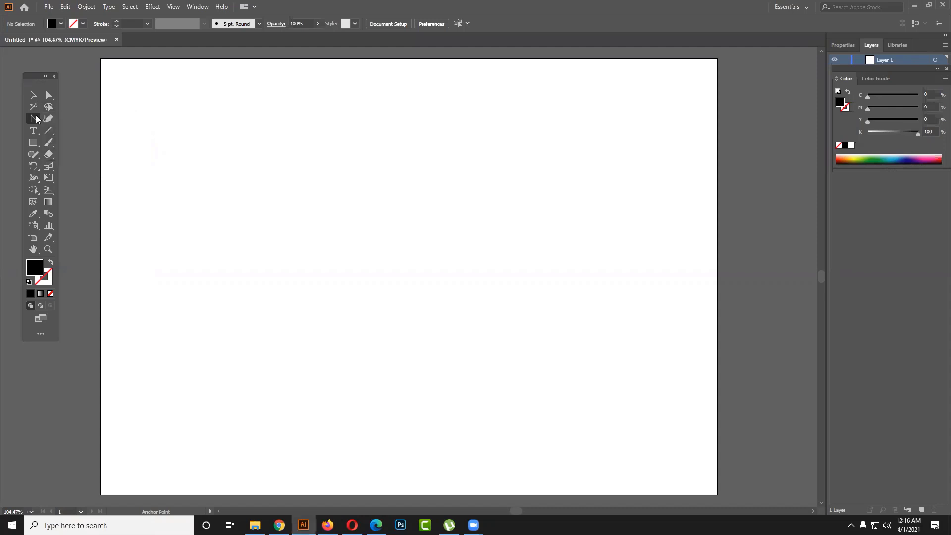
click(35, 145)
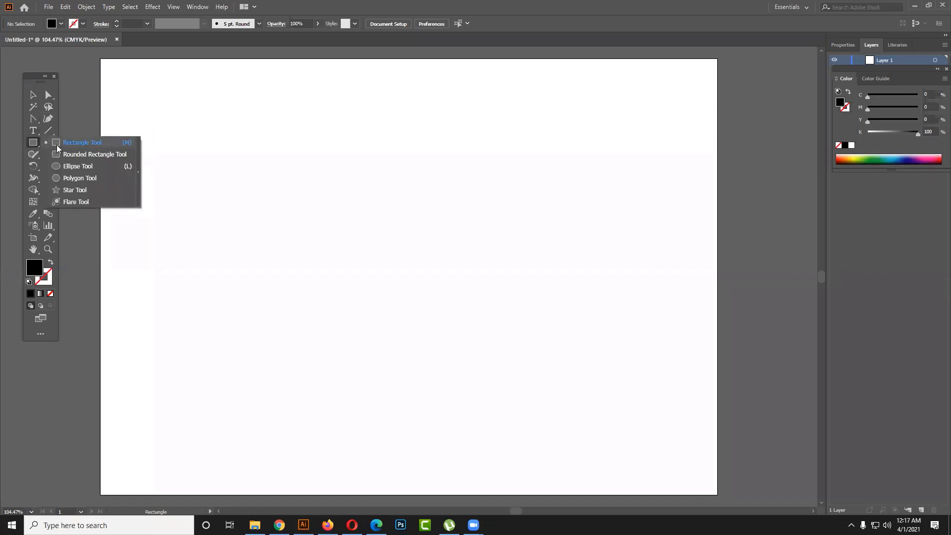
click(90, 144)
drag(244, 167, 498, 317)
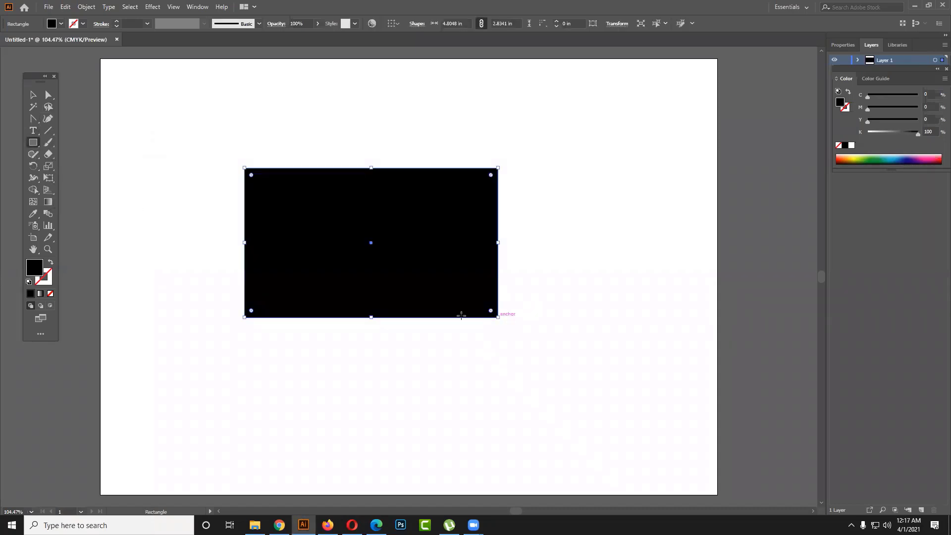
Step: Nudge the rectangle slightly up and left and keep it selected
key(v)
drag(357, 257, 361, 235)
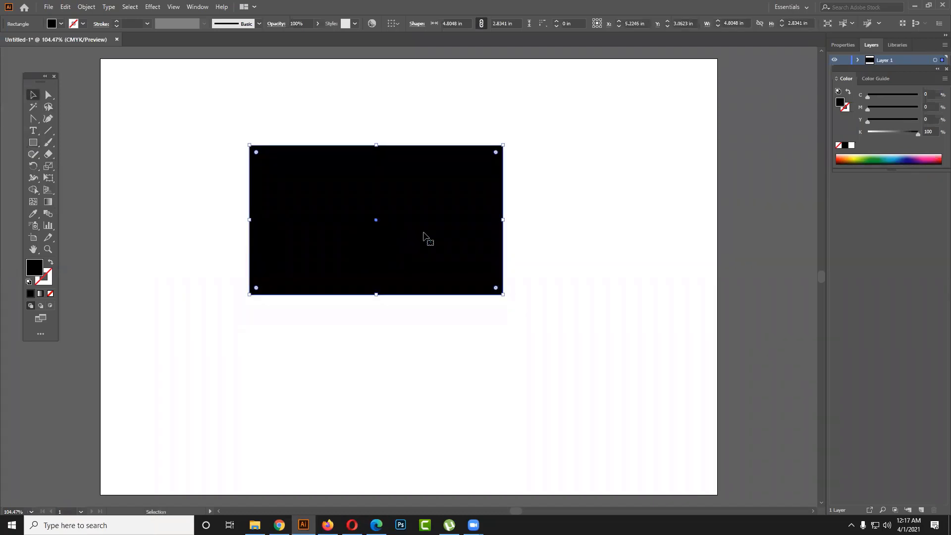
drag(497, 233, 466, 230)
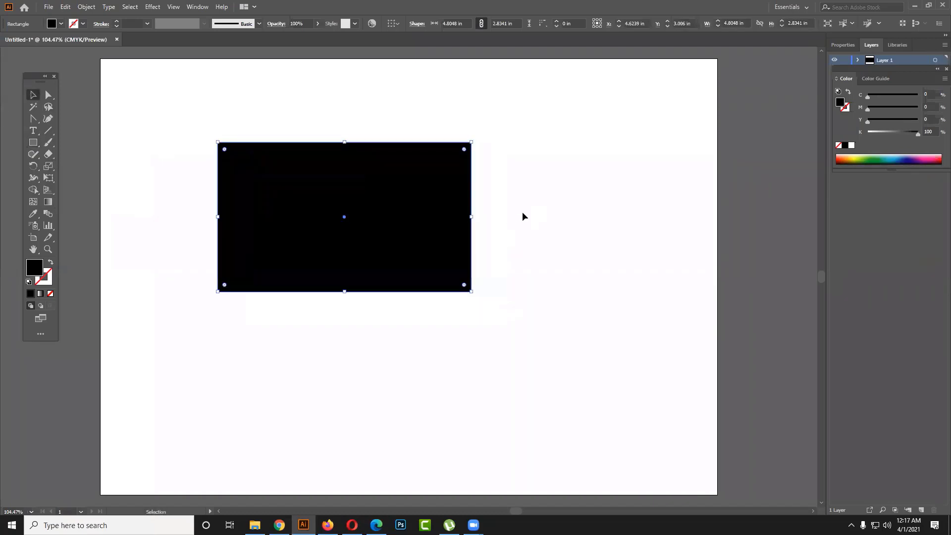
click(522, 212)
click(458, 222)
click(48, 94)
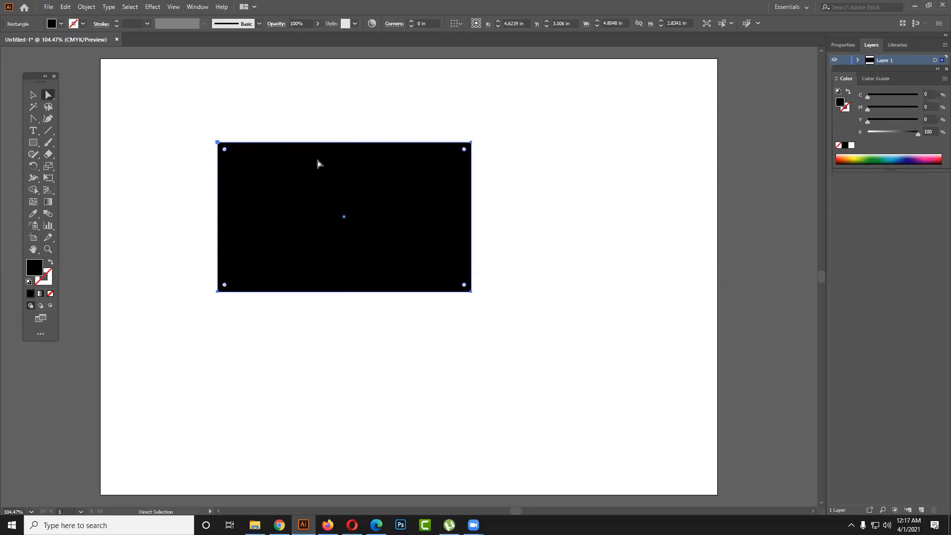
Step: Round the top-left and bottom-right corners into a leaf shape, then shift it up-left
drag(309, 180, 312, 183)
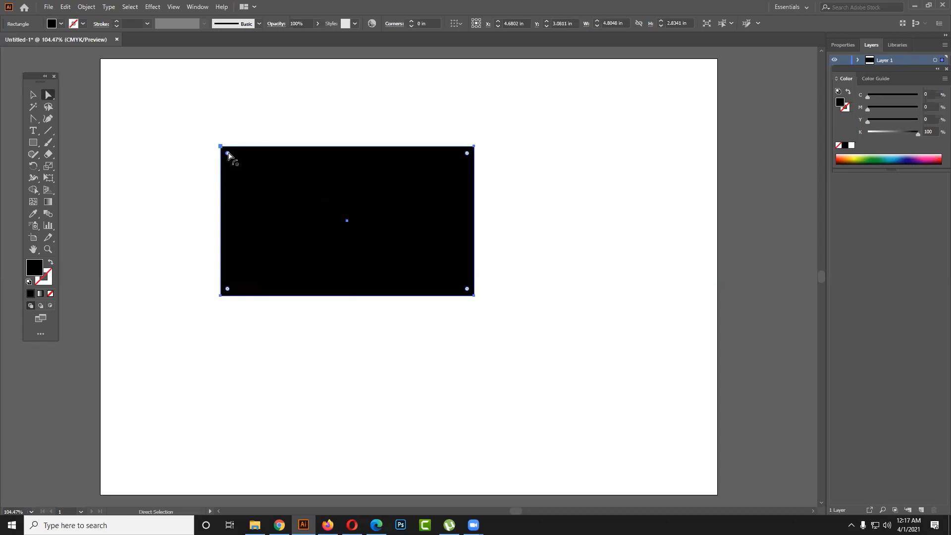
drag(228, 153, 297, 209)
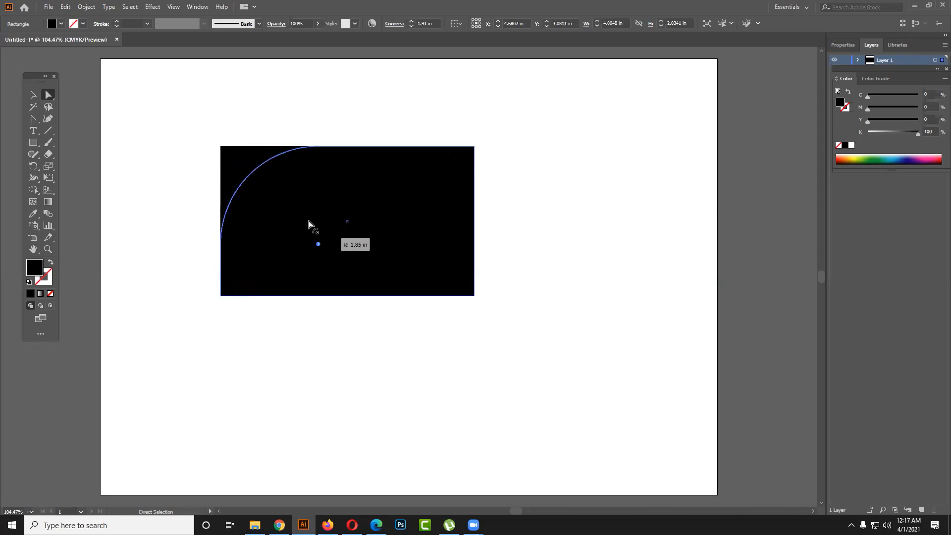
drag(297, 209, 293, 212)
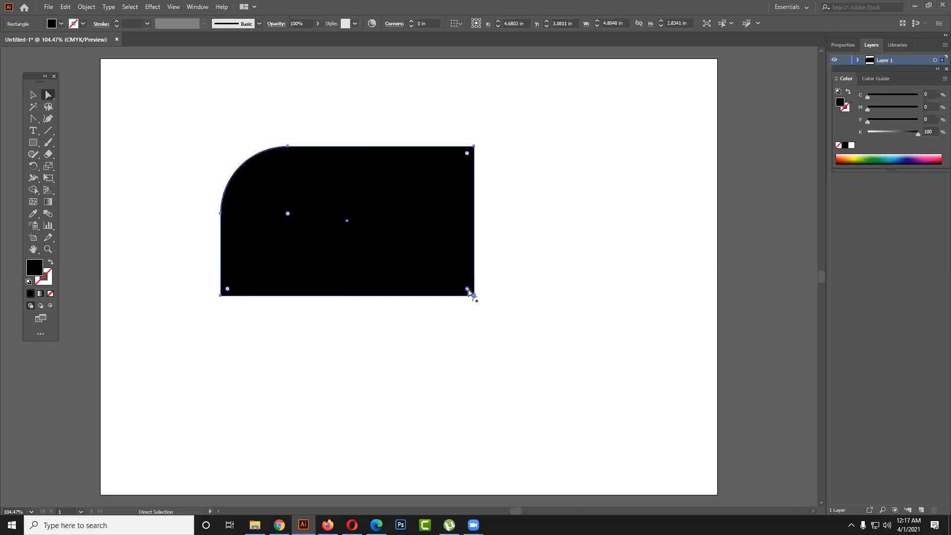
drag(467, 289, 367, 239)
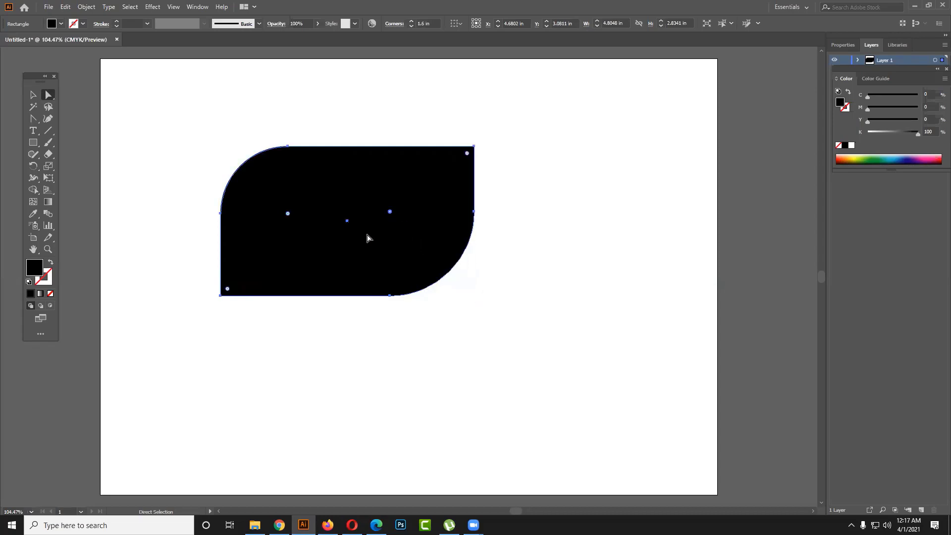
drag(349, 278, 325, 244)
Step: Draw a new black rectangle below the leaf shape and move it up-right
click(35, 147)
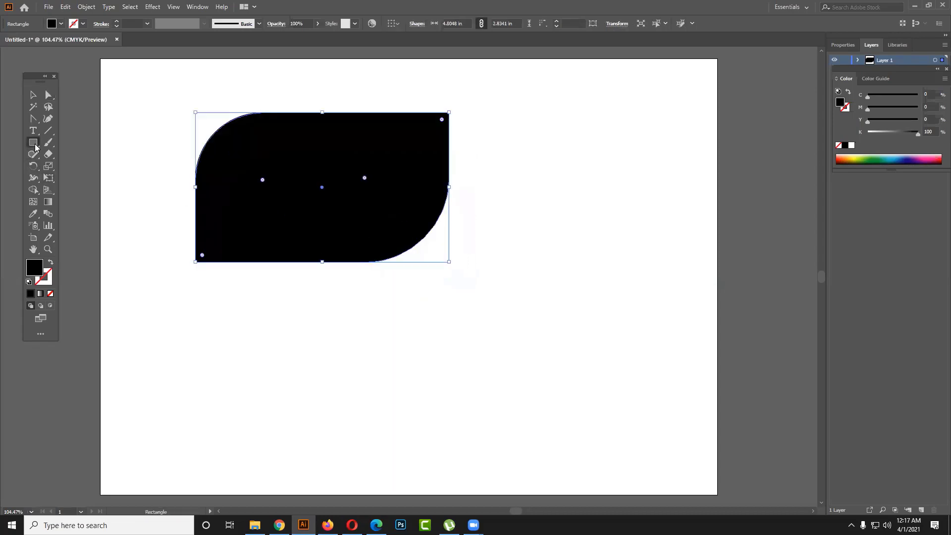
drag(36, 147, 52, 144)
drag(222, 344, 414, 445)
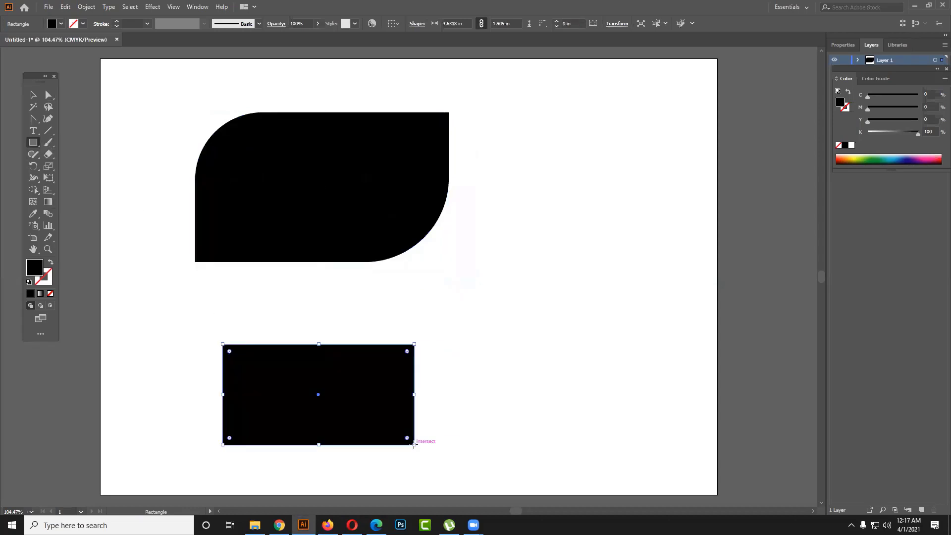
click(48, 94)
drag(409, 358, 486, 316)
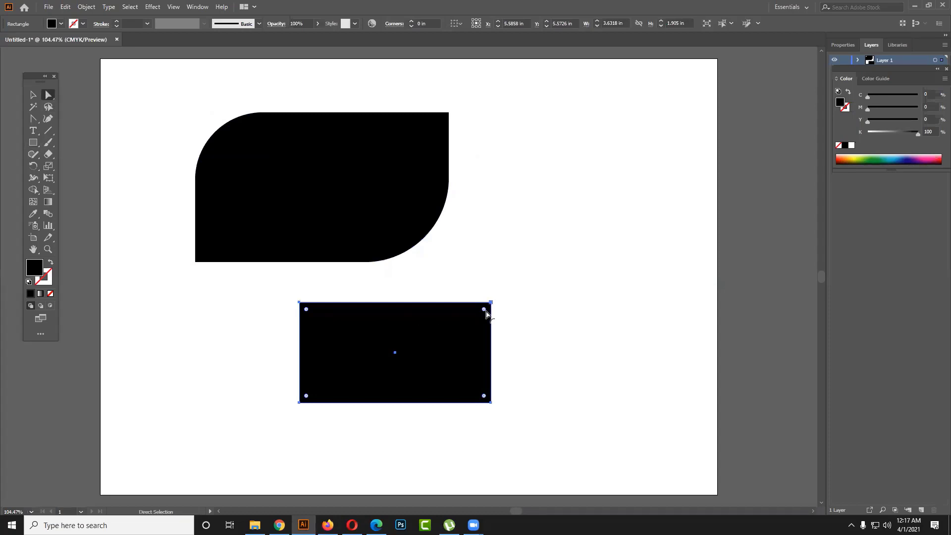
Step: Round all four corners of the lower rectangle, then draw a tall rectangle on the right
drag(484, 311, 467, 323)
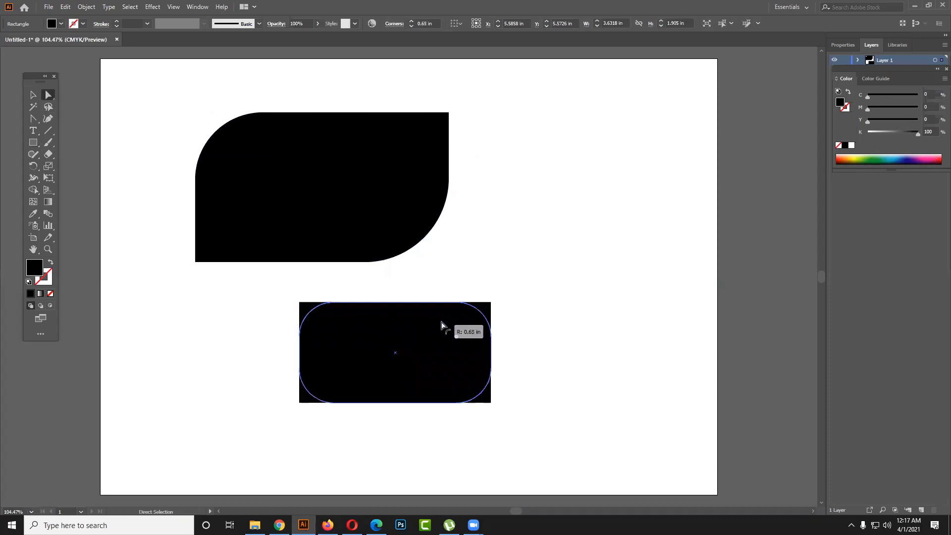
drag(446, 351, 408, 355)
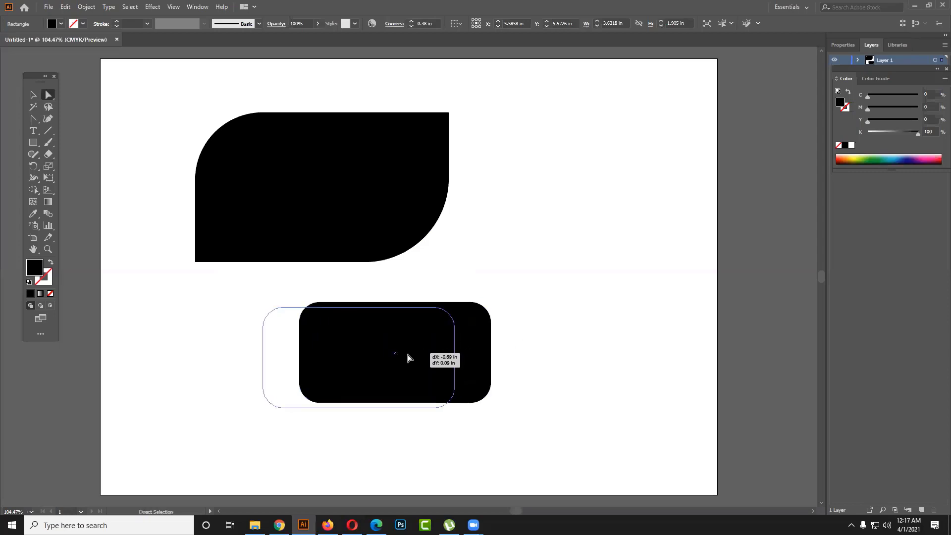
click(34, 142)
drag(500, 149, 650, 324)
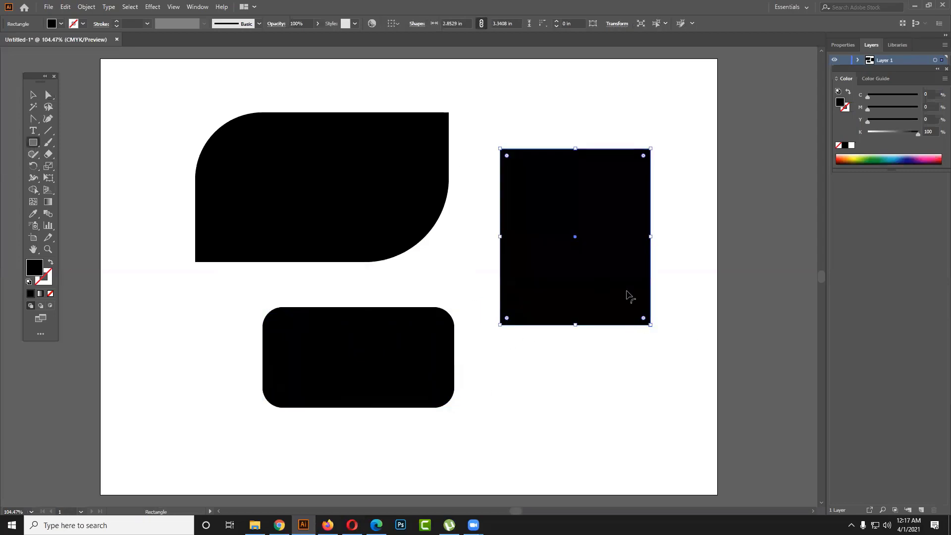
Step: Dismiss the Rectangle size dialog, move the tall rectangle up-right, and round all four corners
click(601, 259)
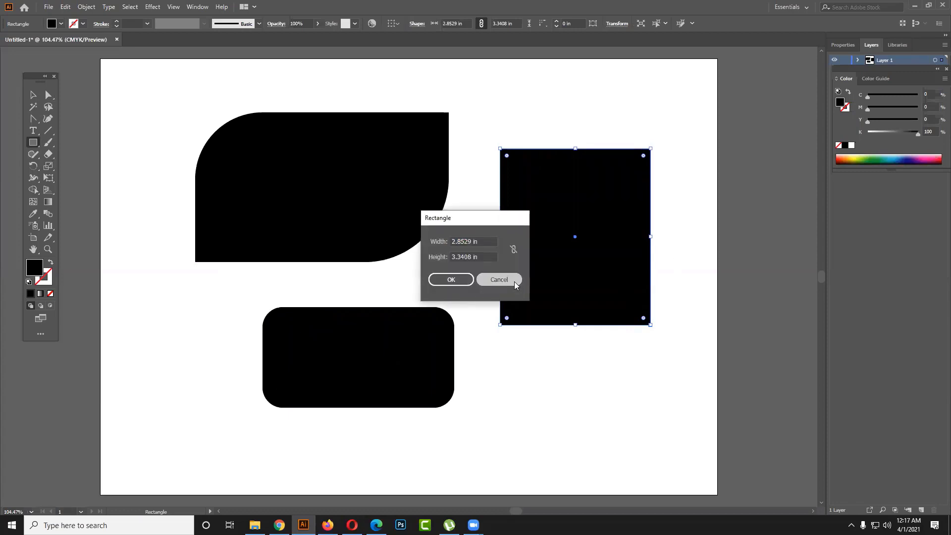
click(499, 279)
click(33, 94)
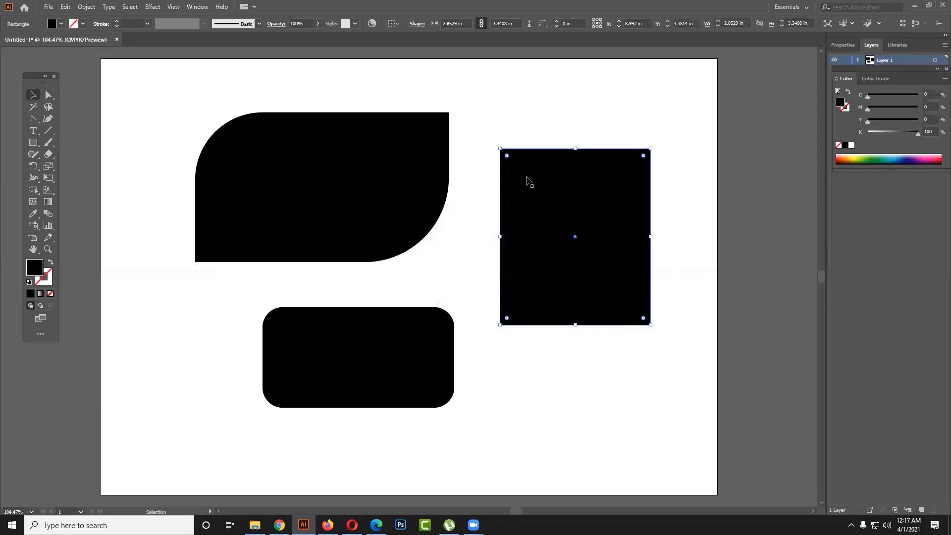
click(49, 94)
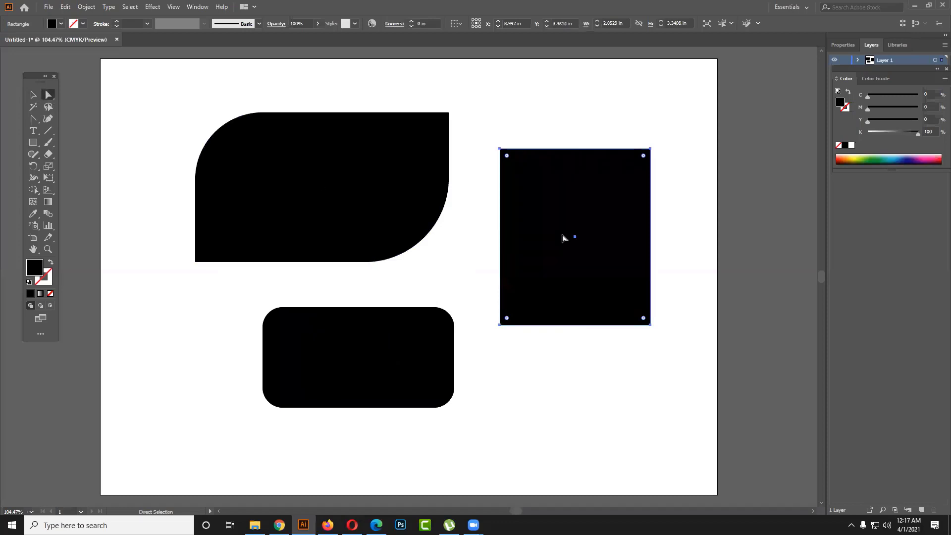
drag(562, 237, 533, 212)
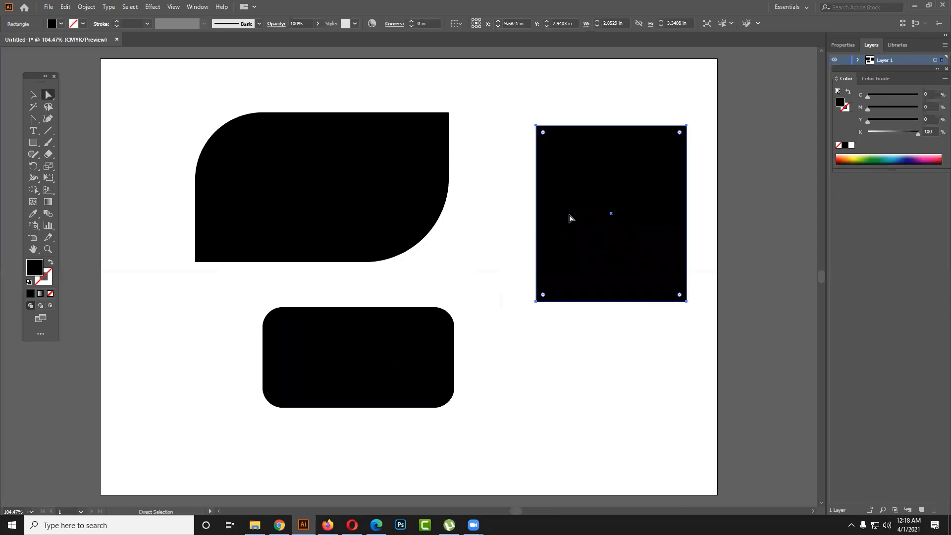
drag(543, 134, 561, 158)
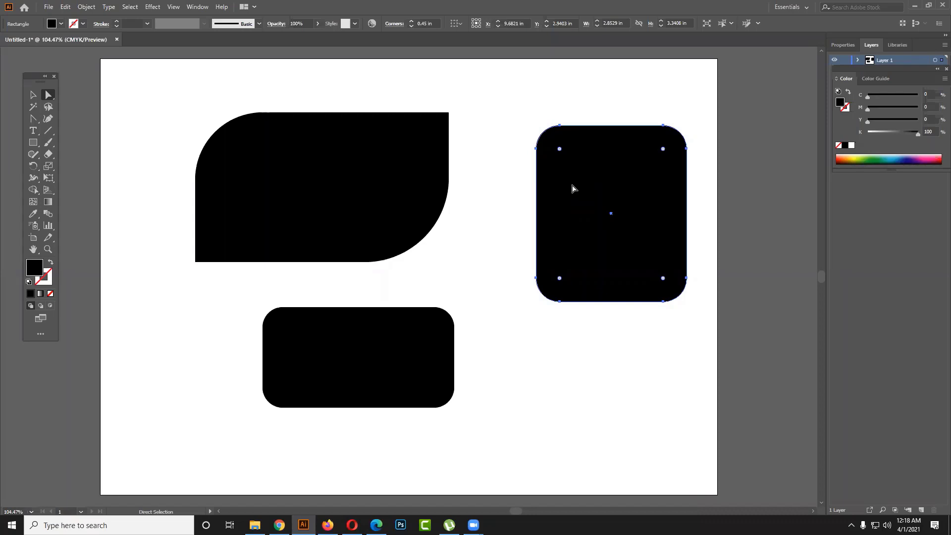
click(566, 329)
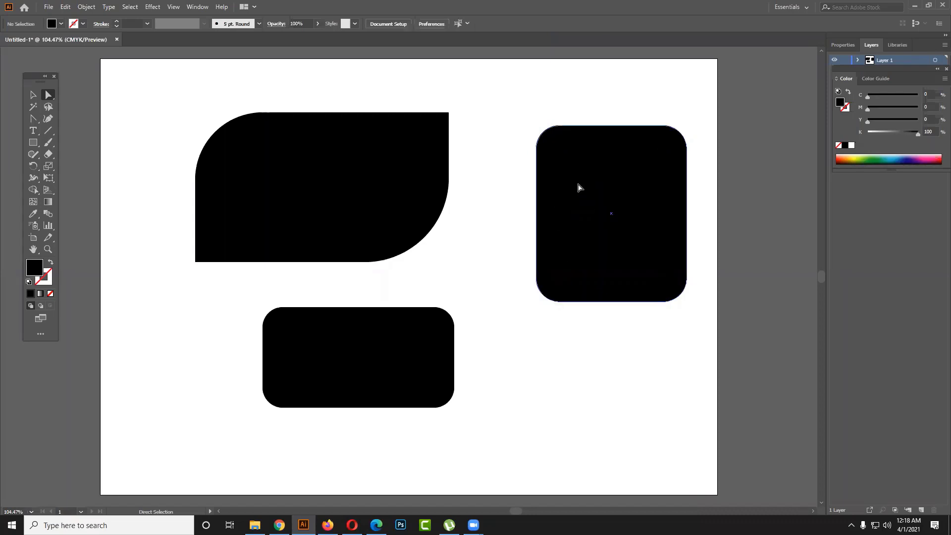
click(581, 211)
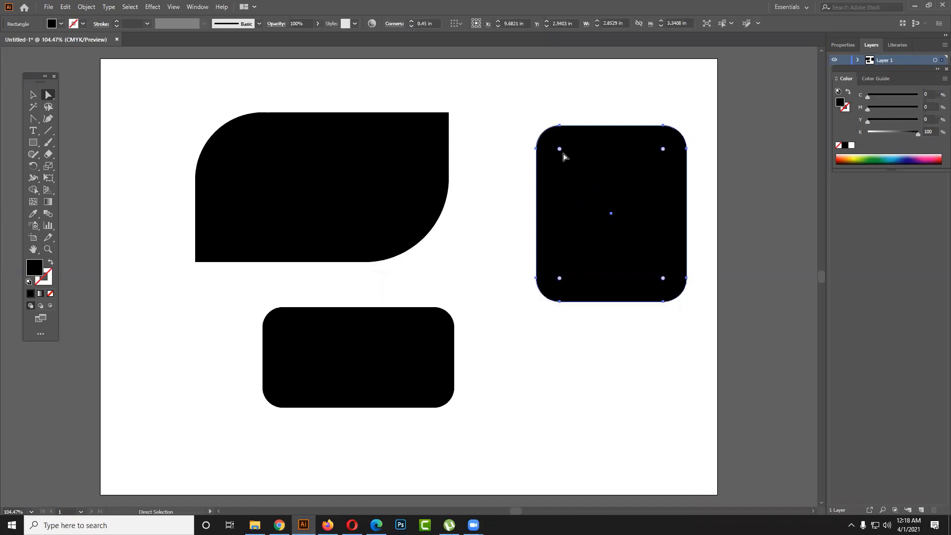
click(34, 143)
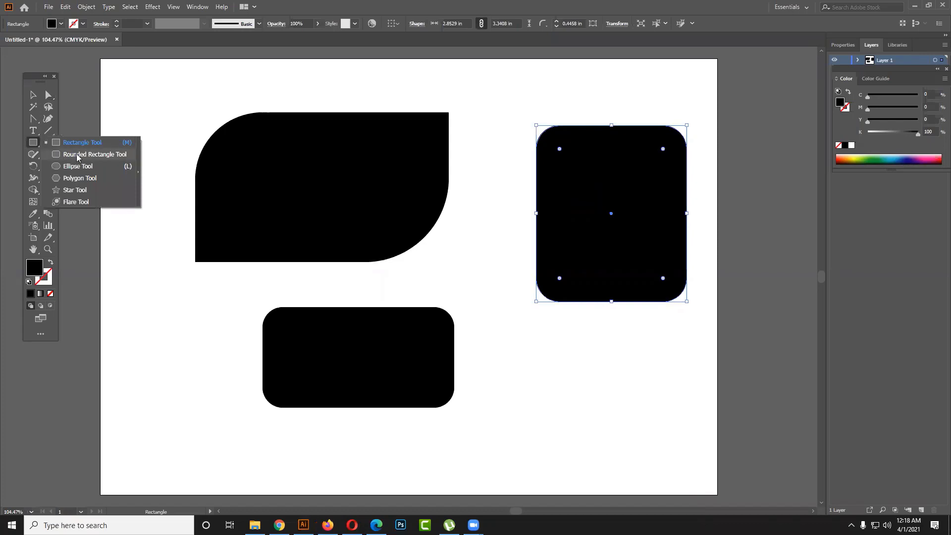
Step: Draw a wide rounded rectangle below the tall shape and select the shapes for corner editing
click(78, 154)
drag(531, 331, 688, 418)
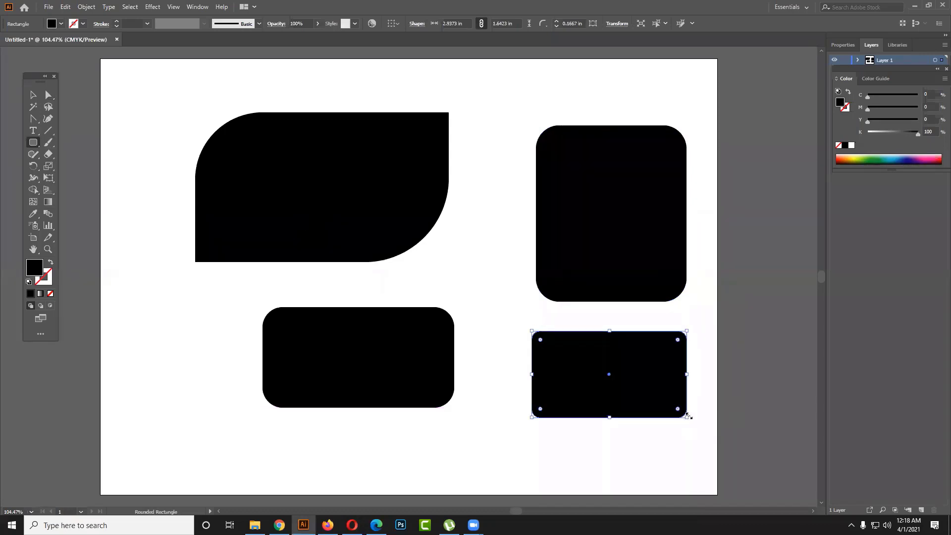
click(32, 94)
click(515, 317)
click(585, 398)
key(a)
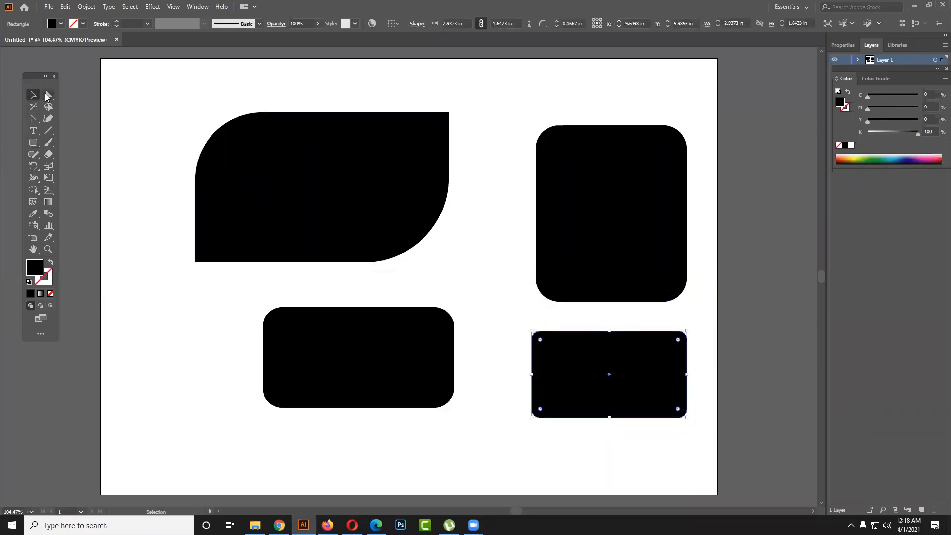
click(599, 246)
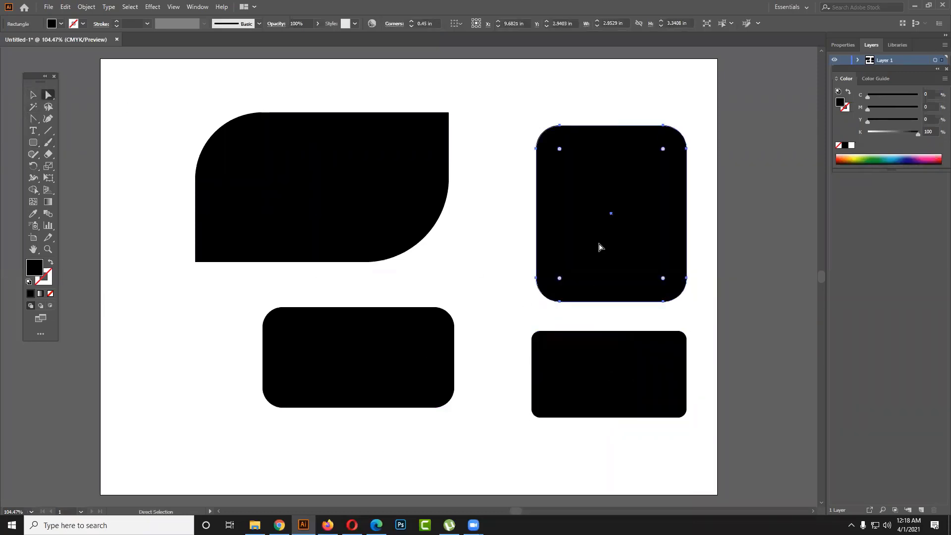
Step: Draw a small rectangle at the lower left and round its corners to about 0.41 in
drag(33, 143, 99, 143)
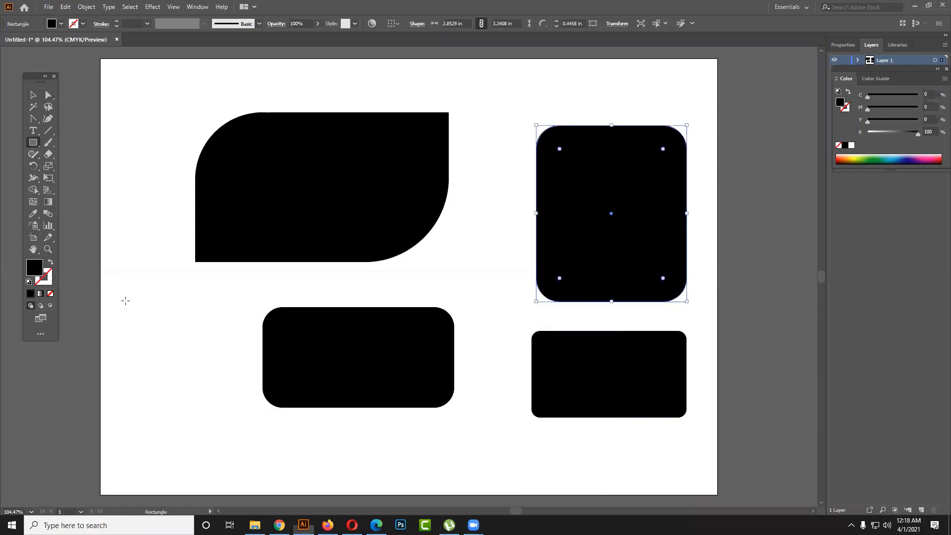
mouse_move(133, 335)
mouse_down()
mouse_move(225, 381)
mouse_move(239, 402)
mouse_up()
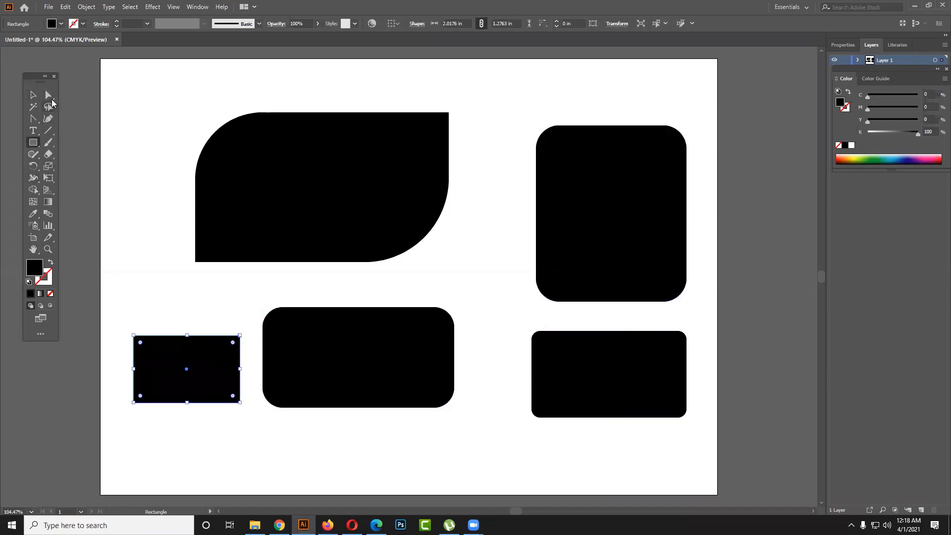
click(48, 94)
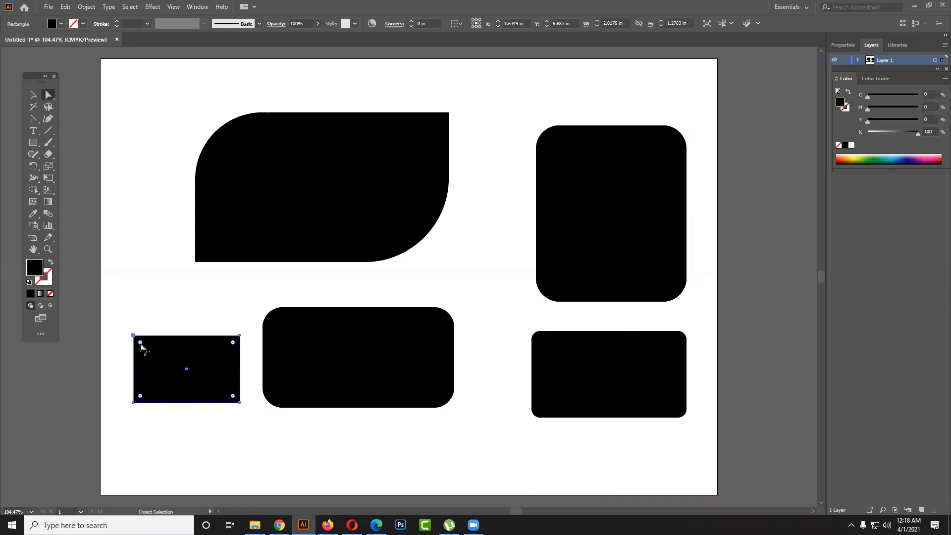
drag(140, 343, 156, 357)
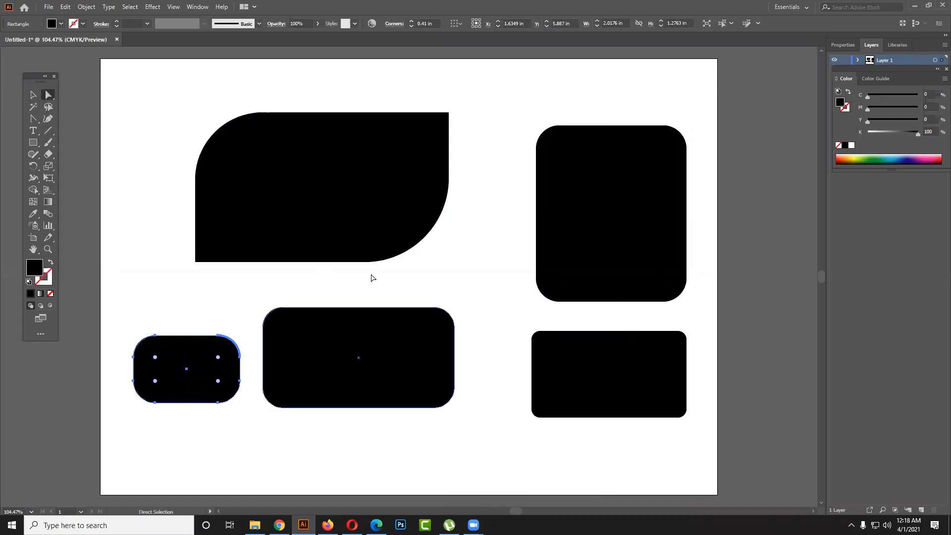
click(567, 221)
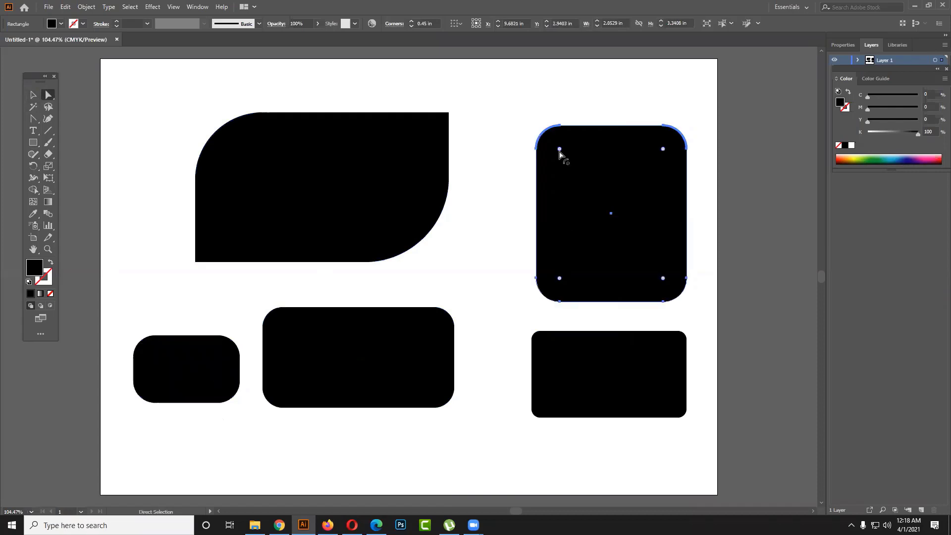
drag(559, 153, 542, 133)
Step: Draw a long rectangle and fully round its right end into a pill bar
scroll(259, 371, down, 2)
scroll(259, 371, down, 3)
scroll(389, 329, down, 5)
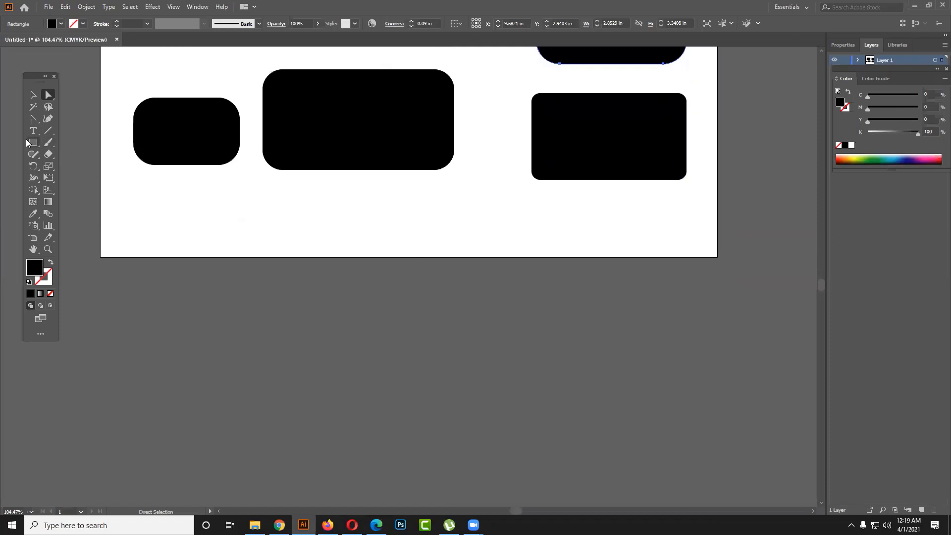
click(43, 146)
scroll(199, 291, down, 3)
scroll(200, 291, down, 1)
mouse_move(207, 312)
mouse_down()
mouse_move(403, 368)
mouse_move(414, 352)
mouse_up()
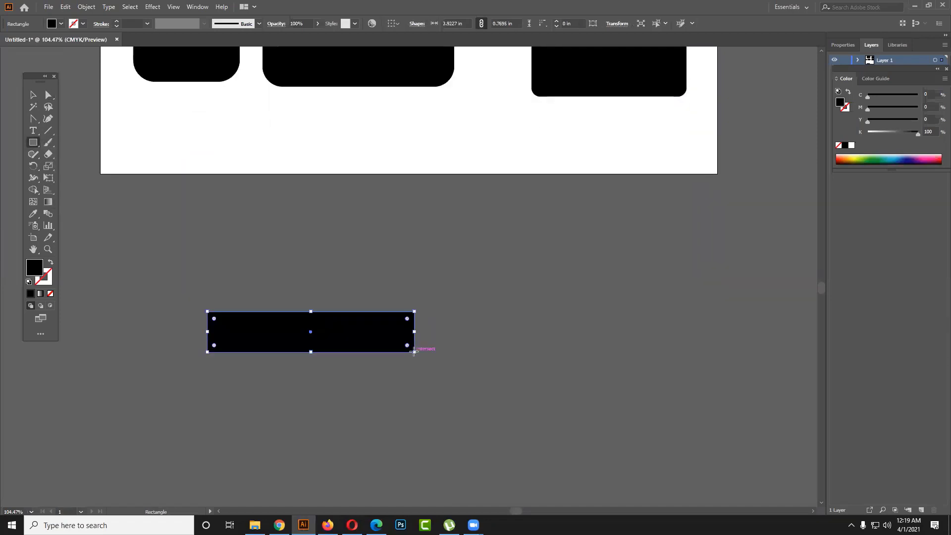
click(49, 95)
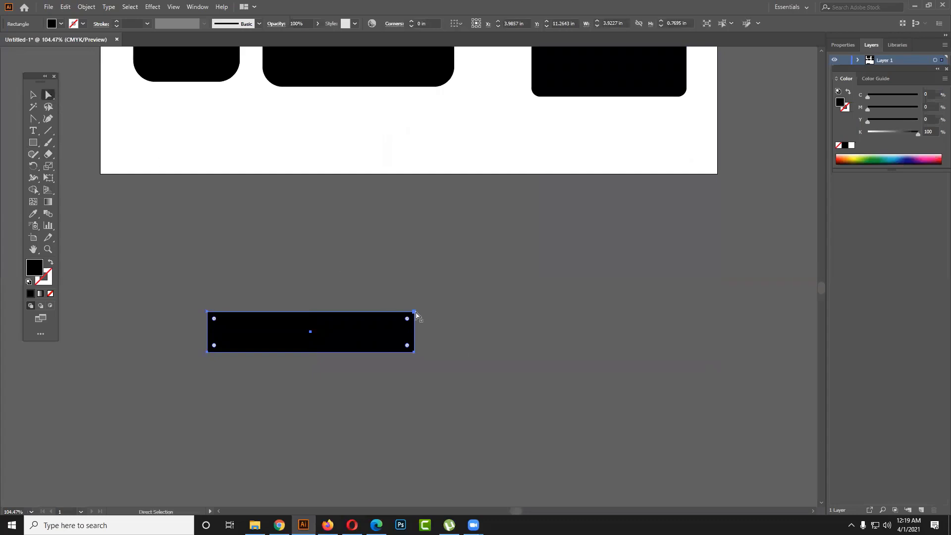
click(428, 333)
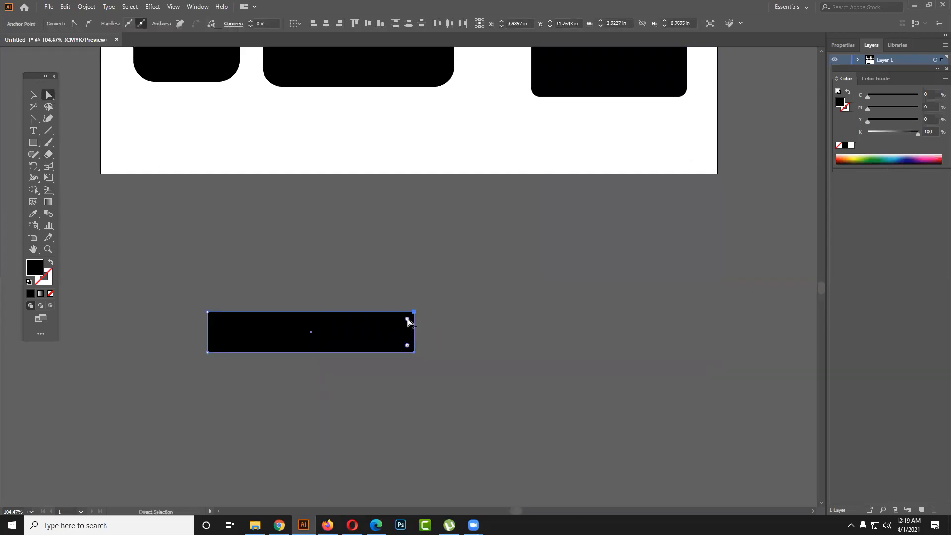
drag(408, 320, 367, 322)
click(460, 338)
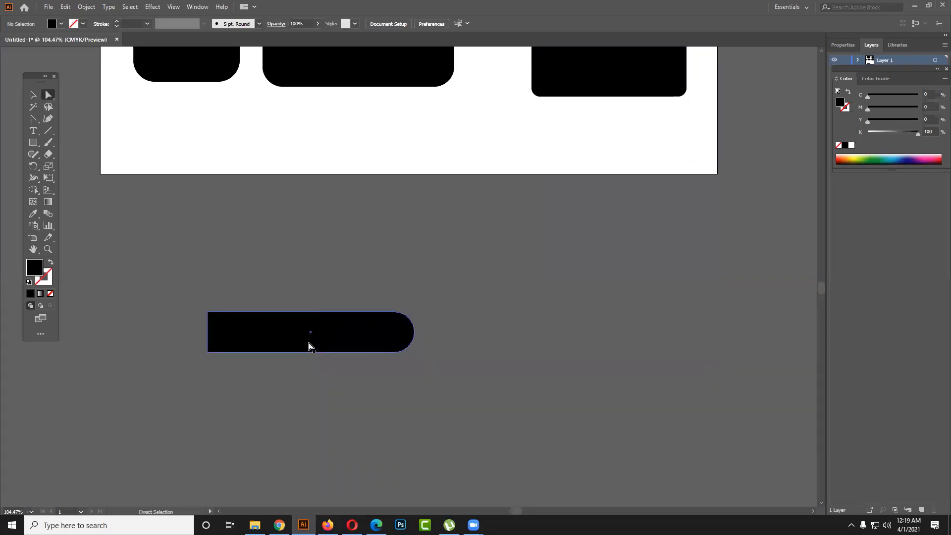
Step: Move the pill bar up and left onto the artboard's left edge
click(32, 94)
drag(302, 333, 297, 293)
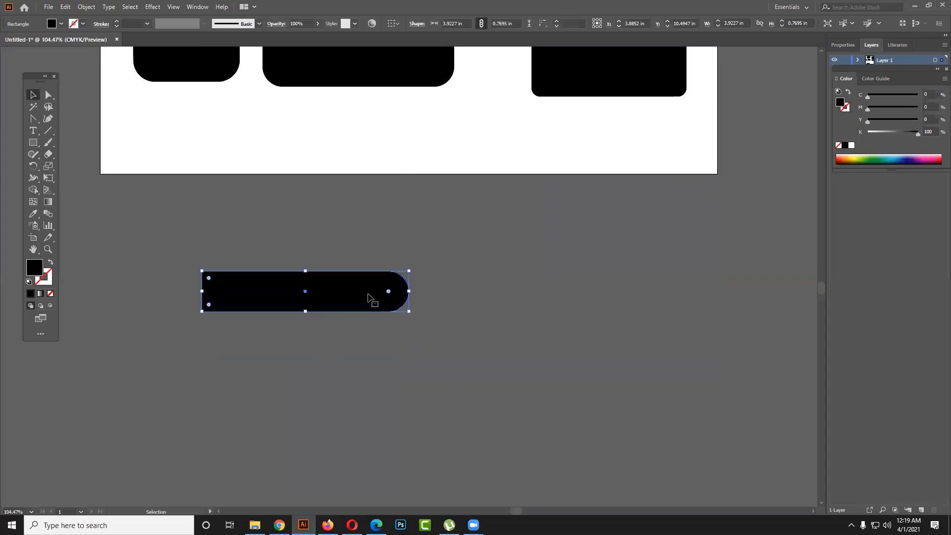
drag(372, 300, 344, 247)
scroll(326, 356, up, 3)
drag(189, 198, 702, 100)
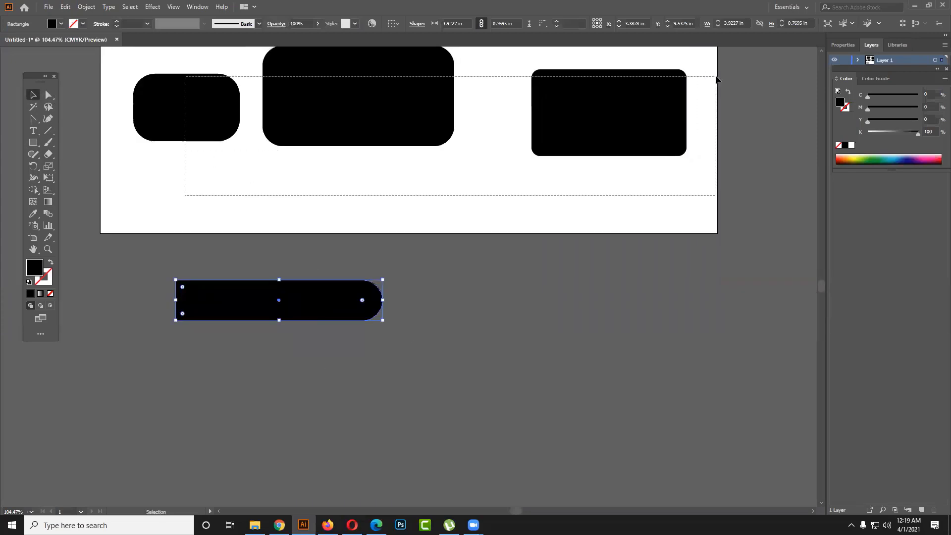
scroll(498, 250, up, 2)
drag(352, 363, 264, 120)
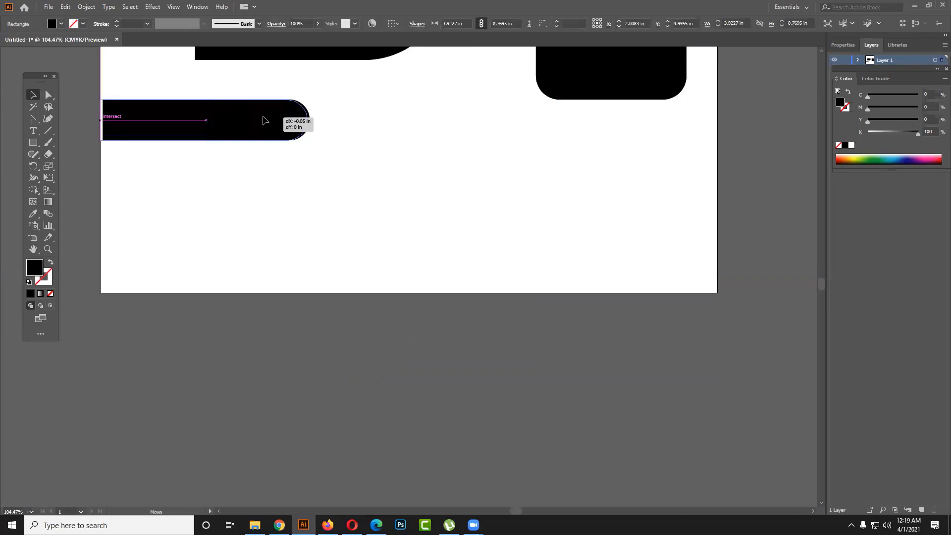
click(313, 185)
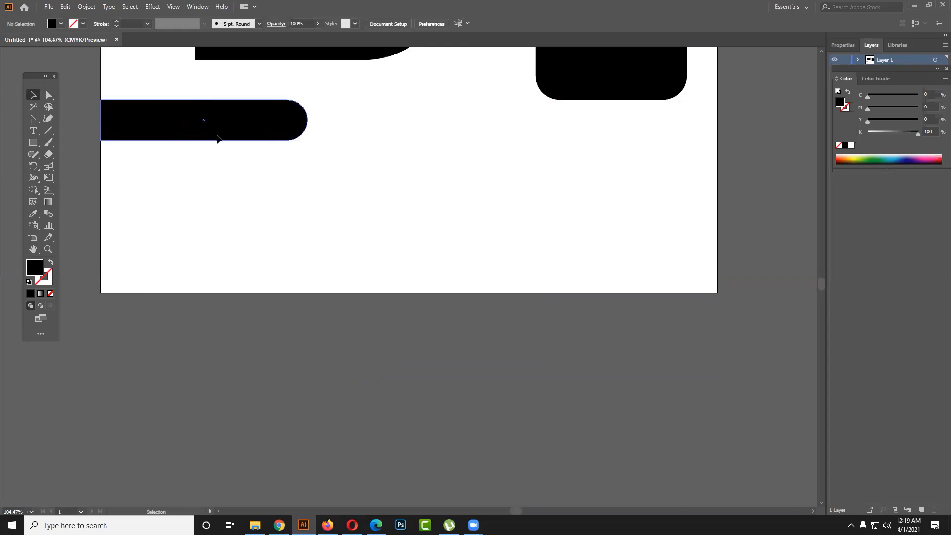
click(208, 138)
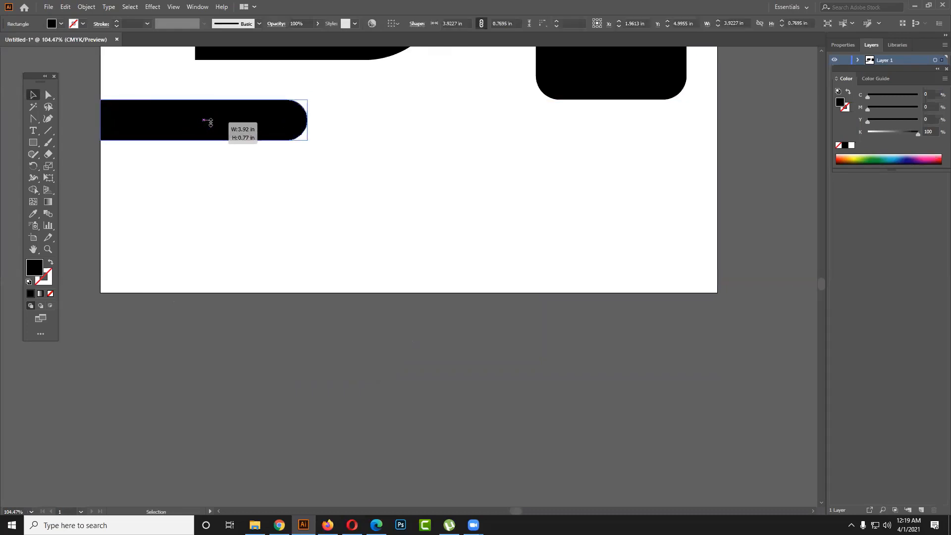
click(344, 168)
Step: Select the large leftover shapes at the top of the artboard for removal
scroll(349, 188, up, 2)
scroll(352, 202, up, 3)
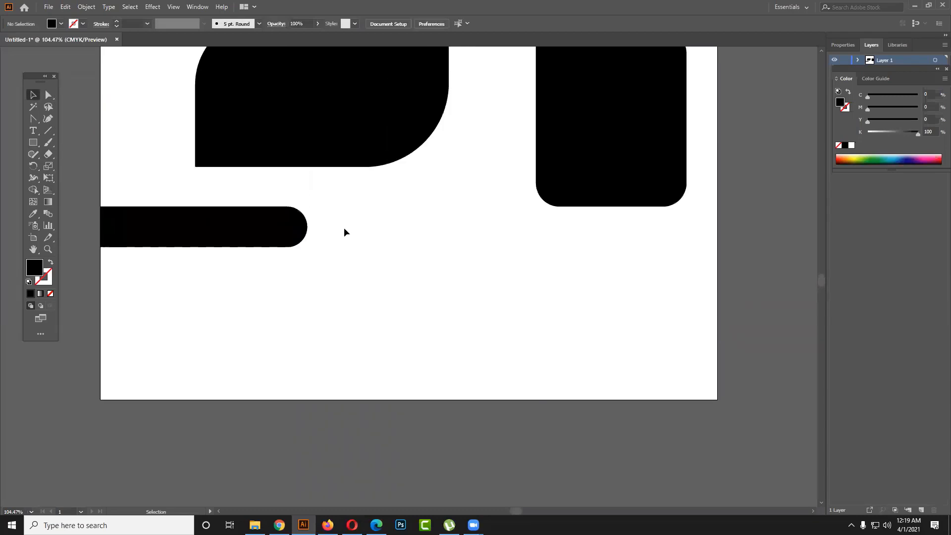
scroll(295, 276, up, 1)
click(255, 113)
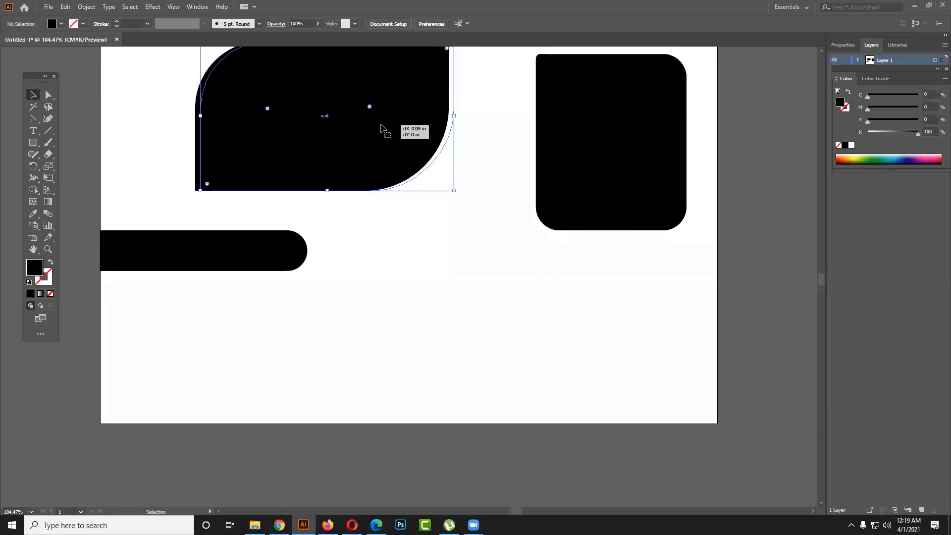
drag(480, 223, 586, 204)
Step: Delete the selected old shapes and the pill bar, leaving the artboard empty
key(Delete)
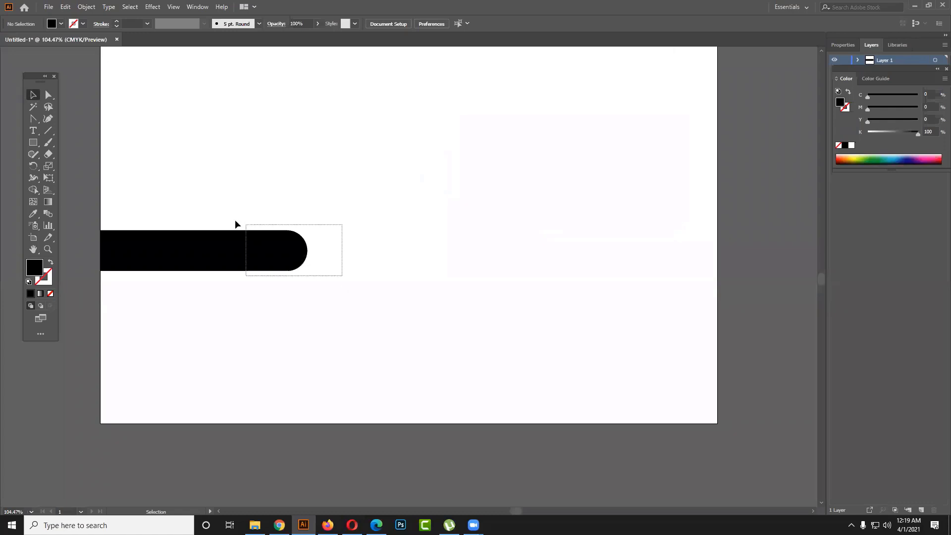
drag(342, 272, 240, 223)
key(Delete)
Step: Draw a tall black rectangle near the artboard's top-left corner
click(38, 143)
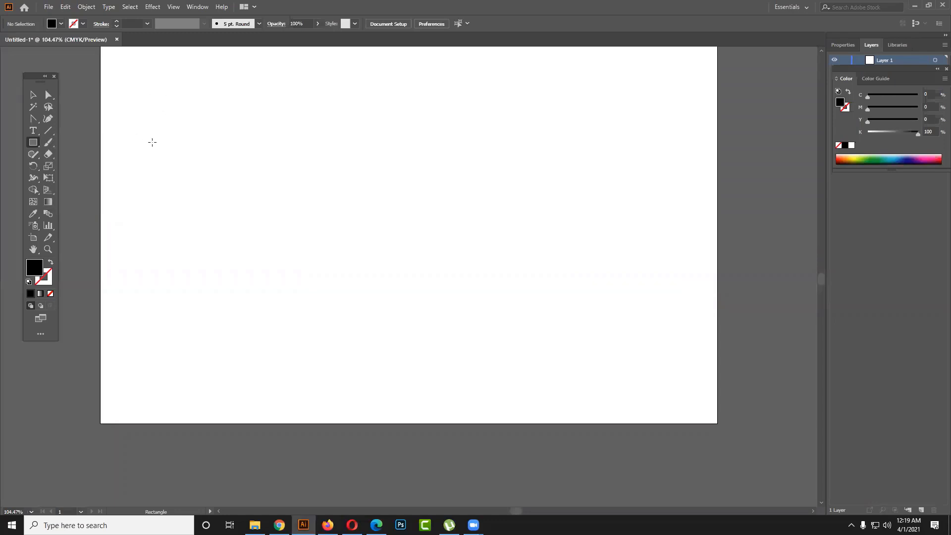
scroll(149, 139, up, 2)
drag(140, 95, 217, 238)
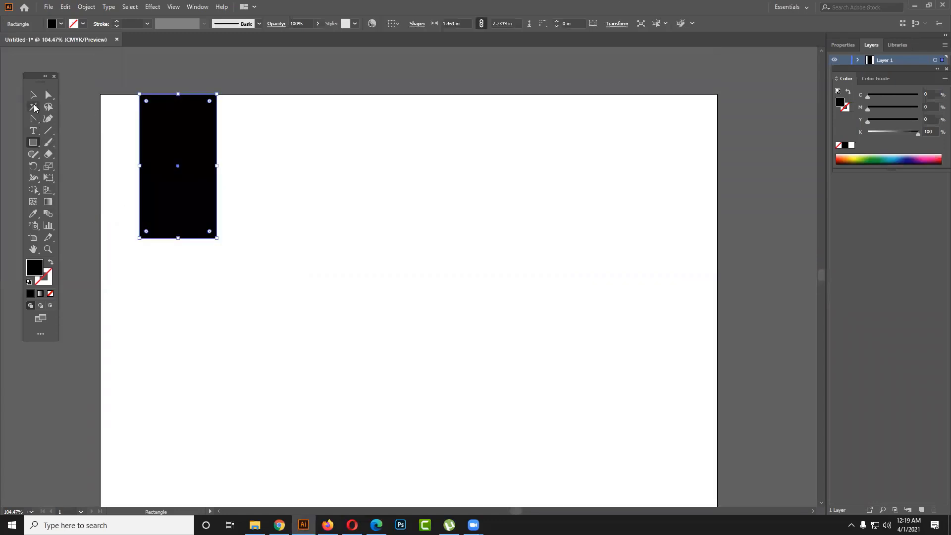
click(32, 121)
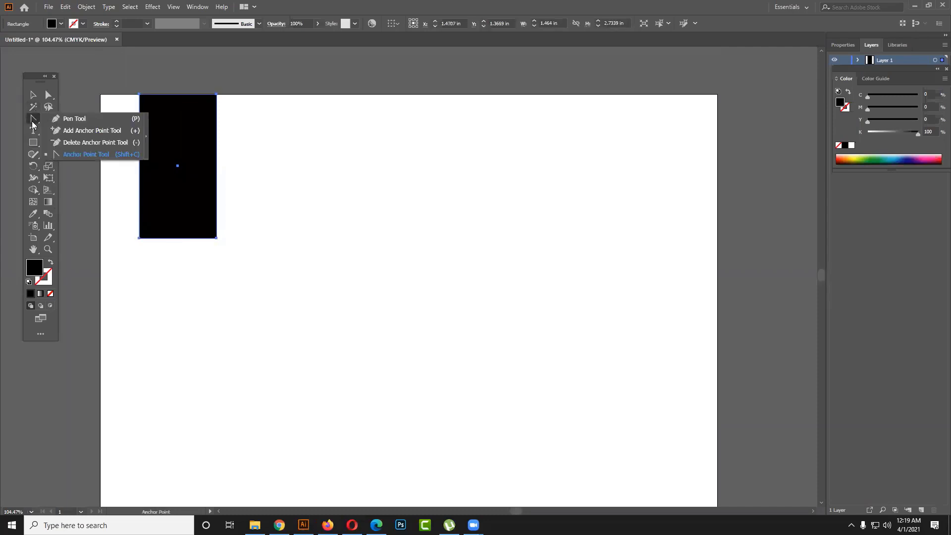
Step: Add a bottom-middle anchor, pull it down into a point, and round the bottom corners
click(71, 131)
click(180, 238)
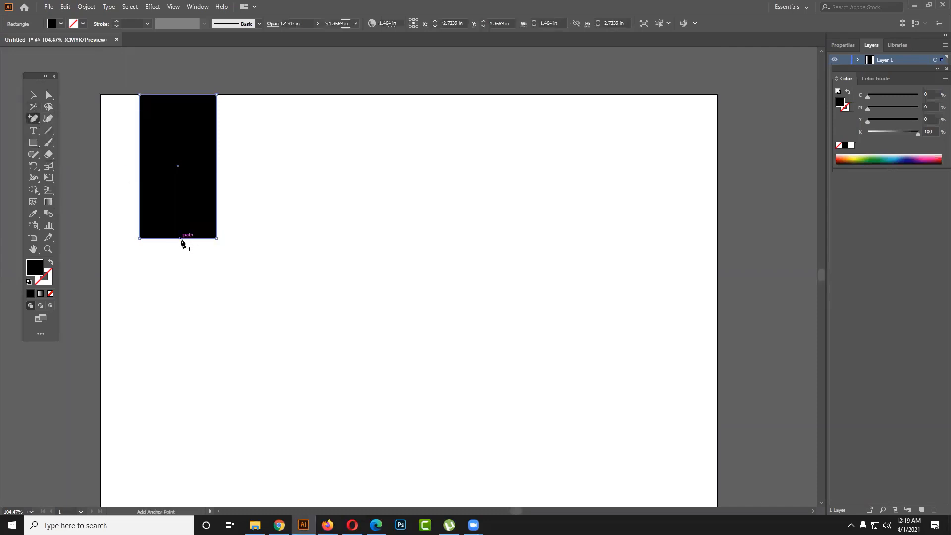
click(48, 95)
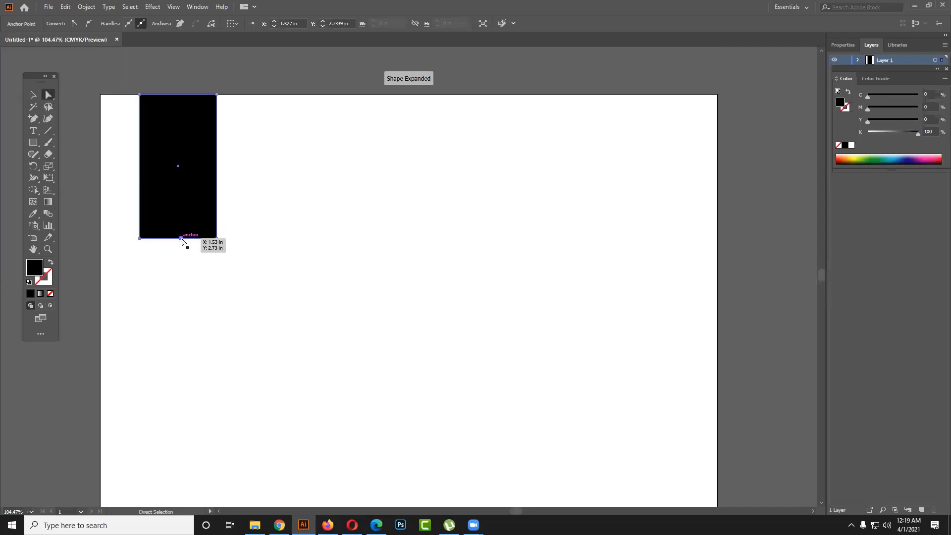
drag(181, 239, 177, 267)
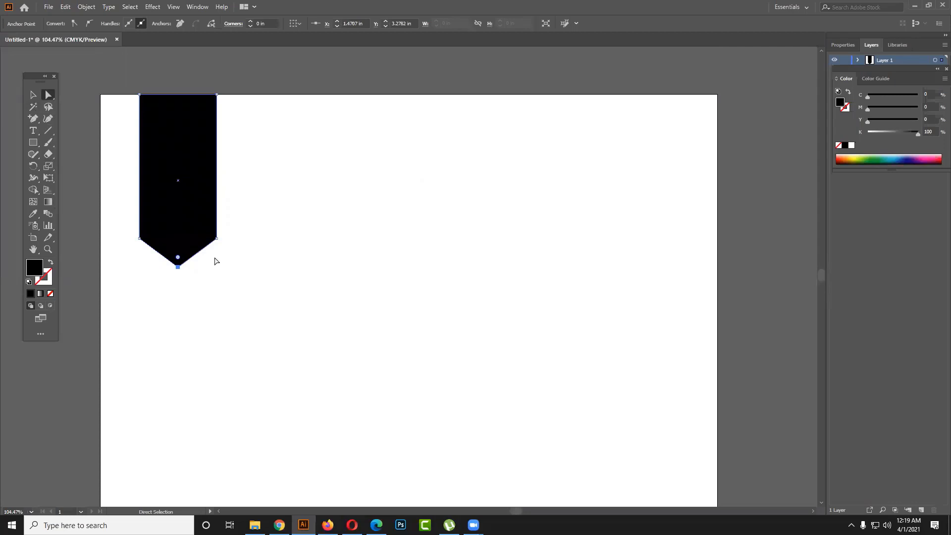
drag(246, 283, 126, 229)
drag(178, 259, 177, 245)
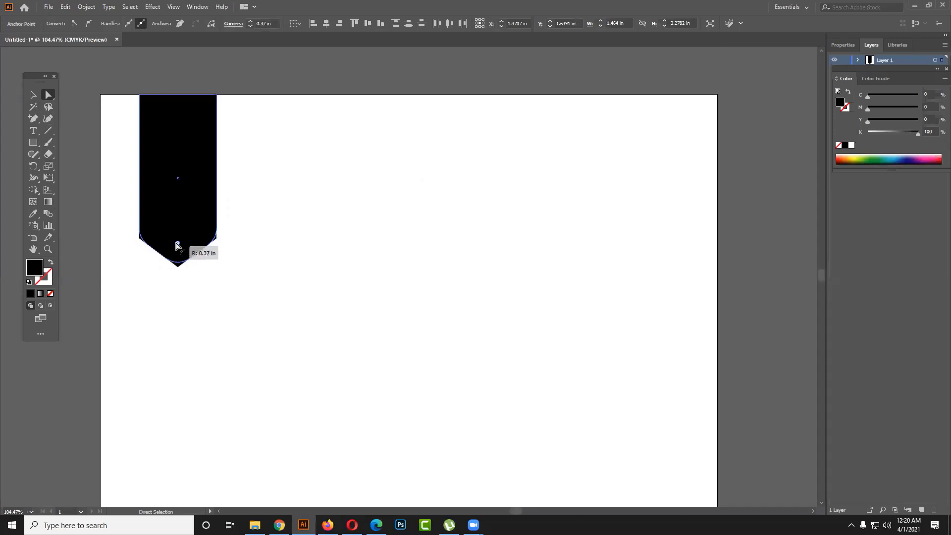
click(257, 274)
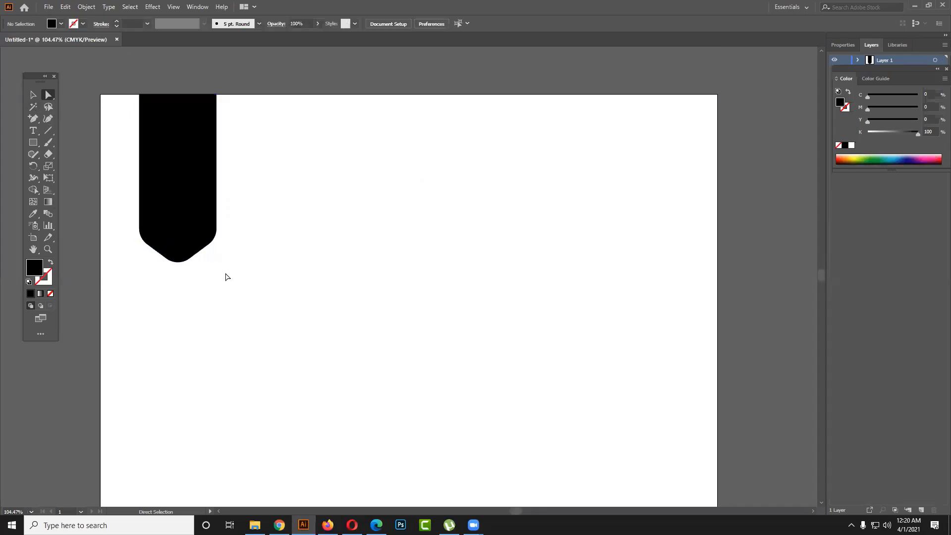
drag(232, 270, 150, 225)
Step: Move the banner up toward the top of the artboard and deselect it
click(87, 157)
click(33, 94)
click(149, 112)
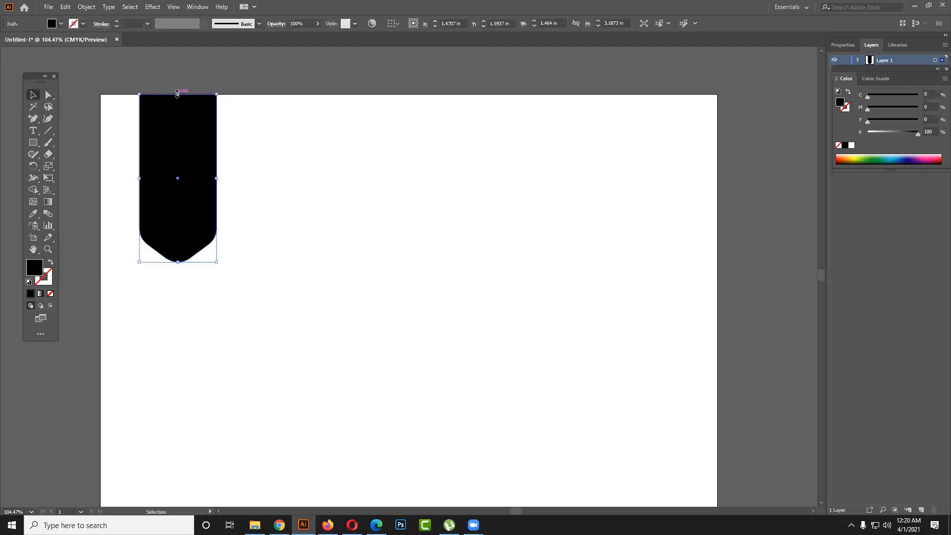
mouse_move(178, 94)
mouse_down()
mouse_move(181, 134)
mouse_move(179, 110)
mouse_up()
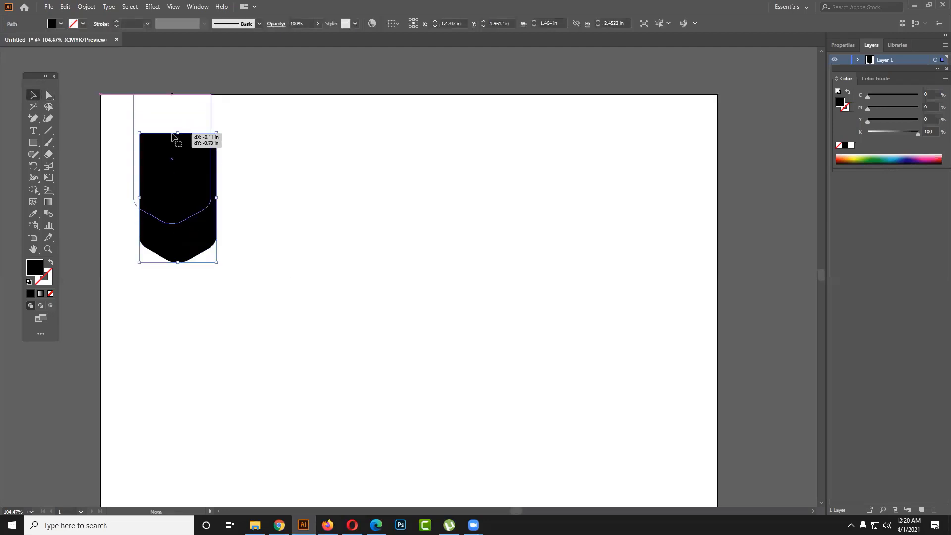
click(255, 195)
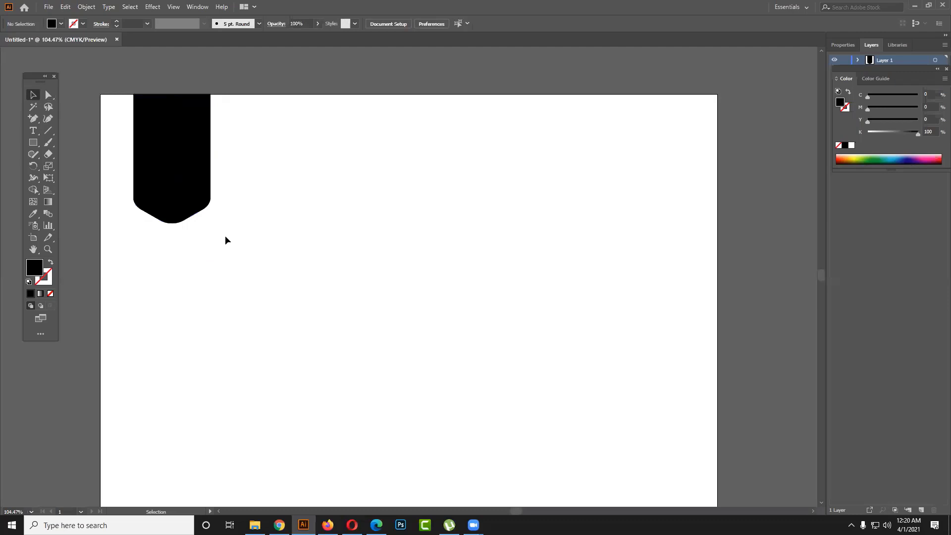
scroll(231, 238, down, 1)
scroll(230, 238, down, 1)
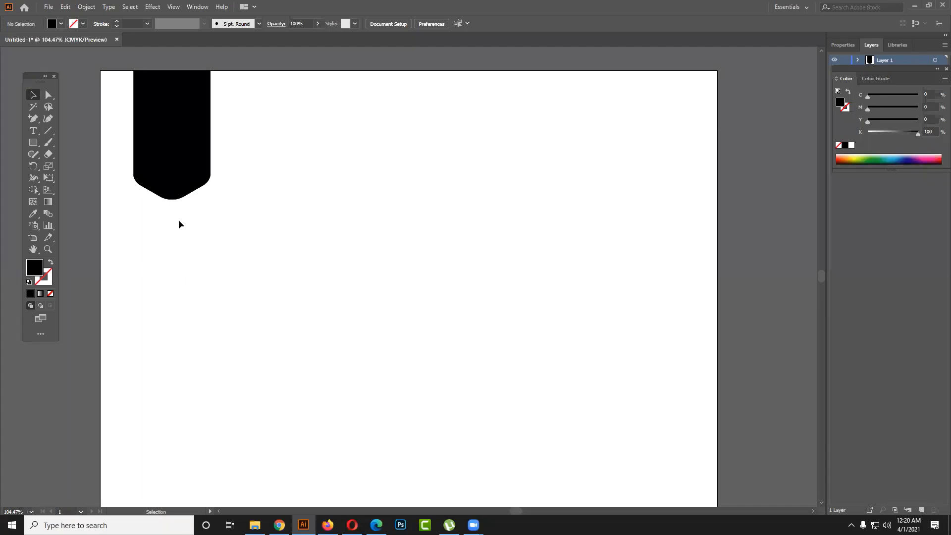
Step: Draw a black pentagon below the banner and round all its corners
click(173, 155)
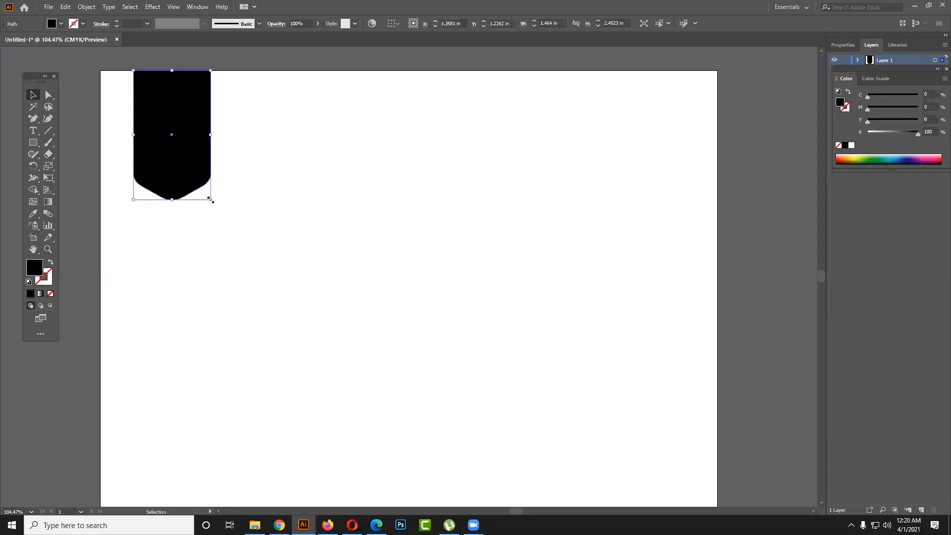
drag(261, 217, 158, 148)
click(267, 233)
click(176, 151)
drag(33, 142, 99, 178)
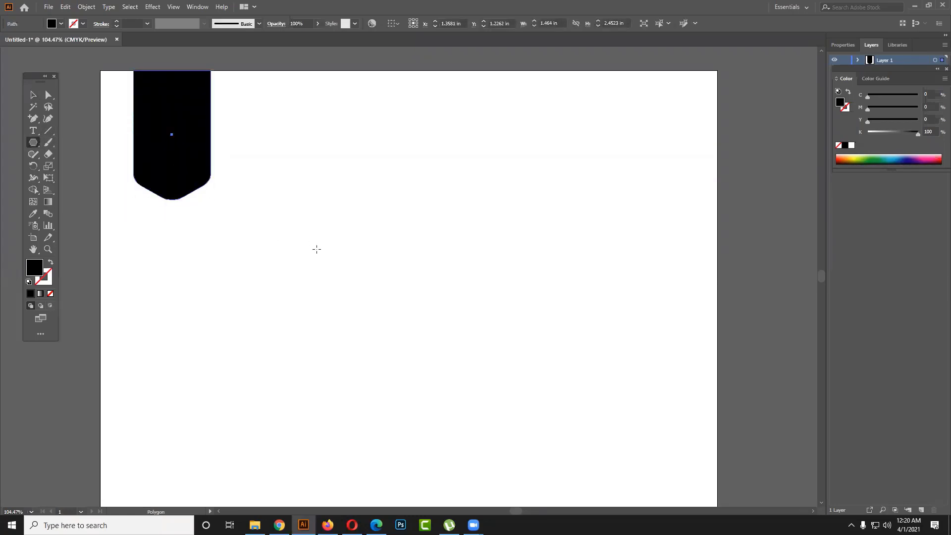
drag(317, 249, 362, 296)
key(a)
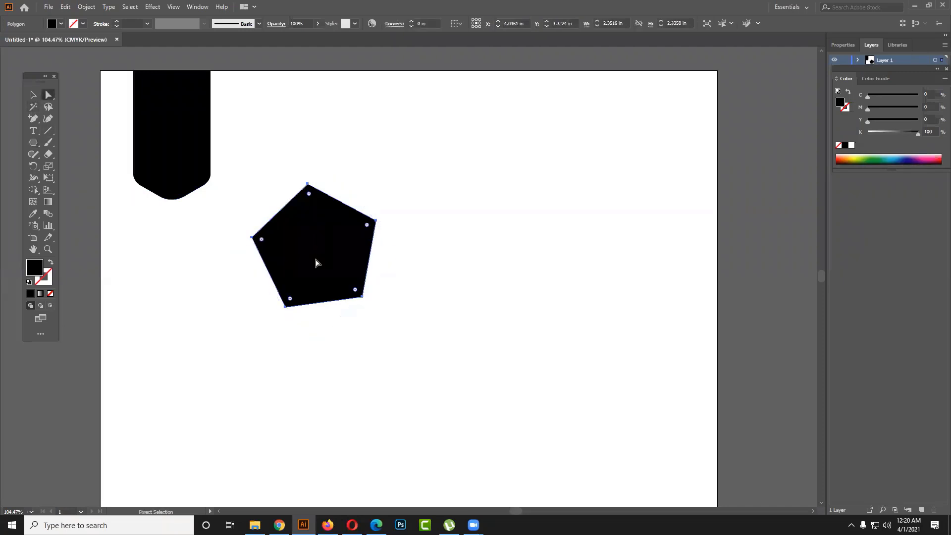
drag(261, 239, 291, 249)
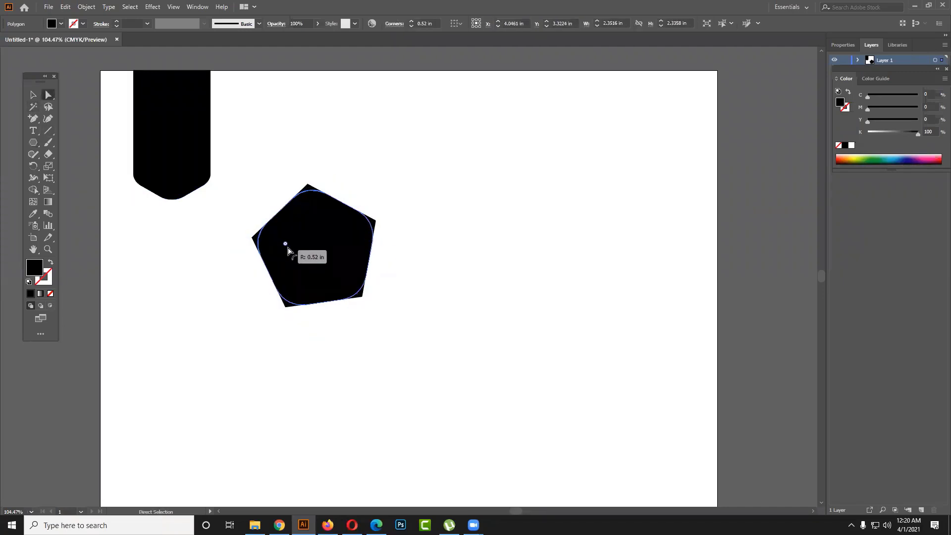
Step: Move the rounded pentagon left and slightly down beside the banner
click(527, 296)
drag(344, 272, 287, 284)
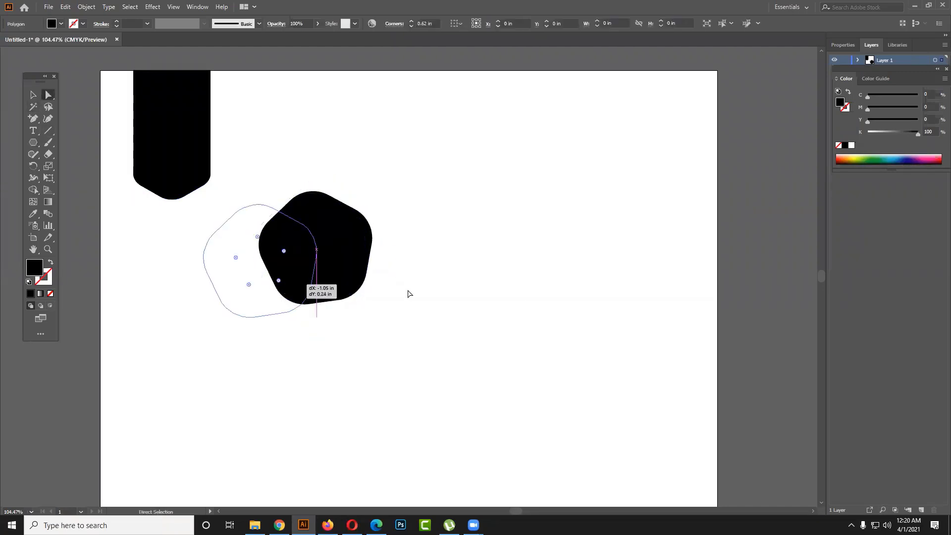
drag(408, 294, 408, 294)
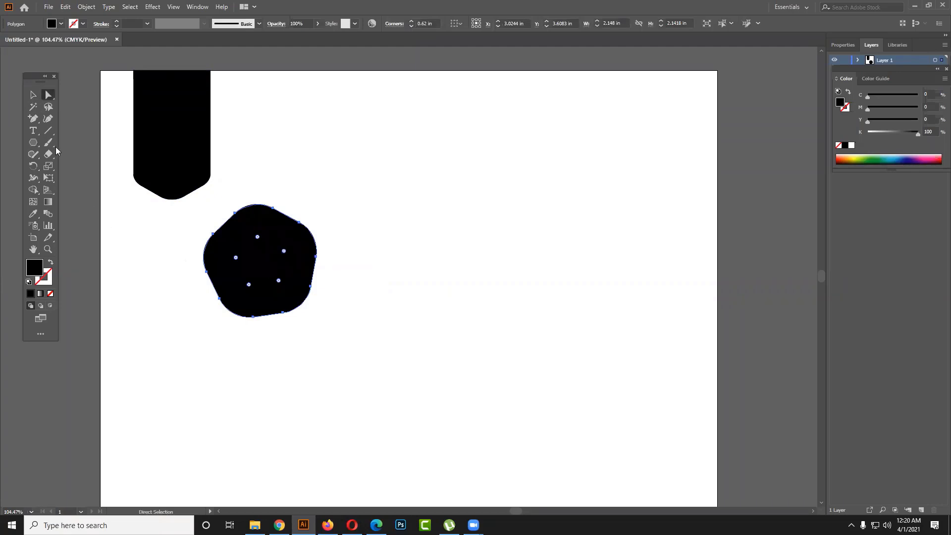
click(33, 142)
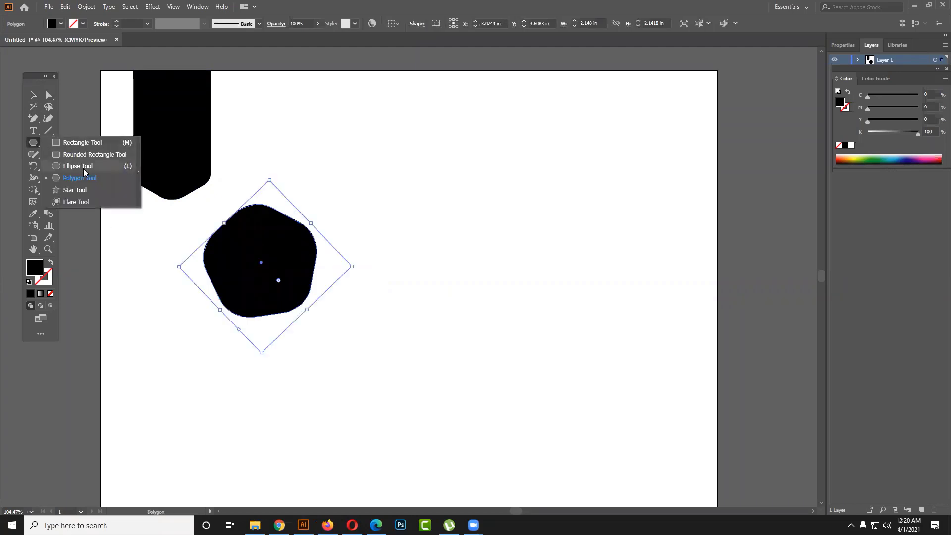
Step: Draw a six-sided polygon right of the pentagon and round all its corners
click(80, 178)
mouse_move(471, 238)
mouse_down()
mouse_move(512, 280)
mouse_move(514, 307)
mouse_up()
key(Up)
key(a)
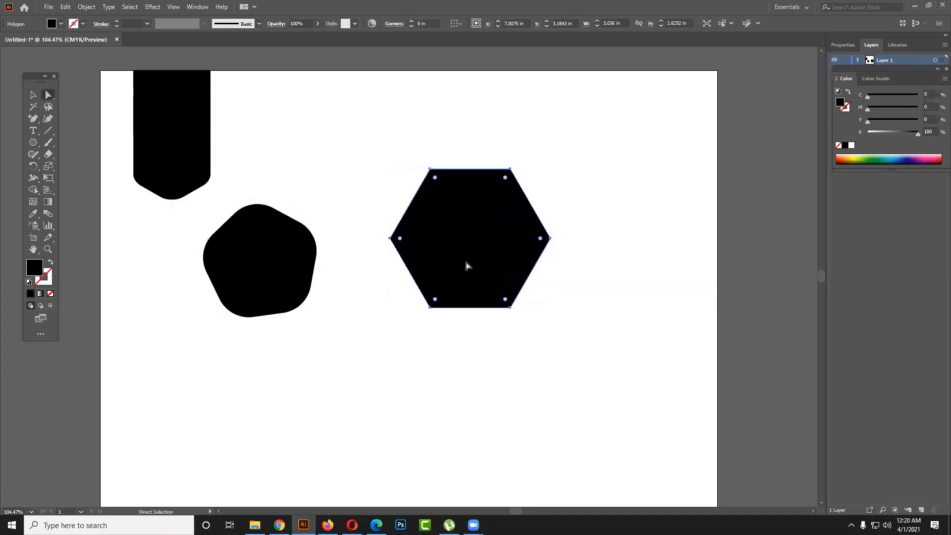
drag(400, 239, 439, 249)
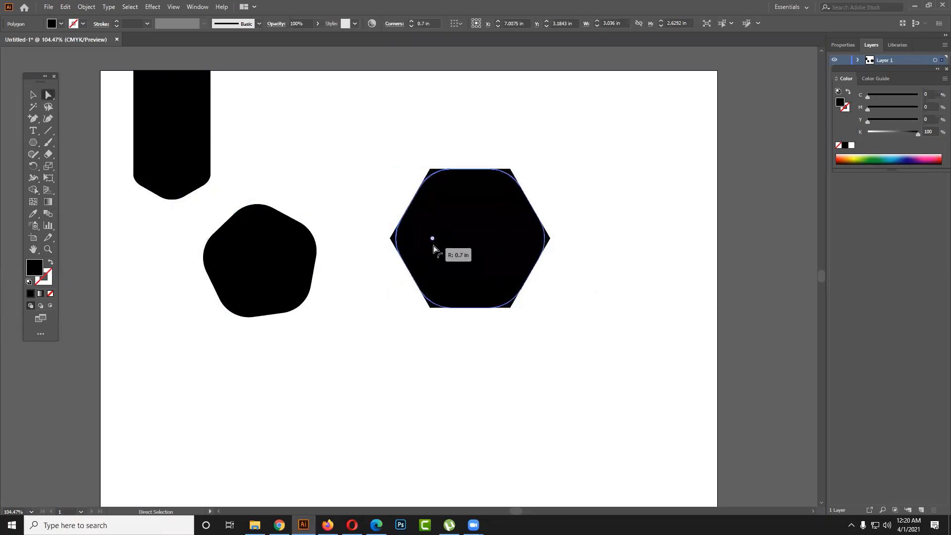
Step: Draw a circle below the rounded hexagon with the Ellipse Tool
click(636, 306)
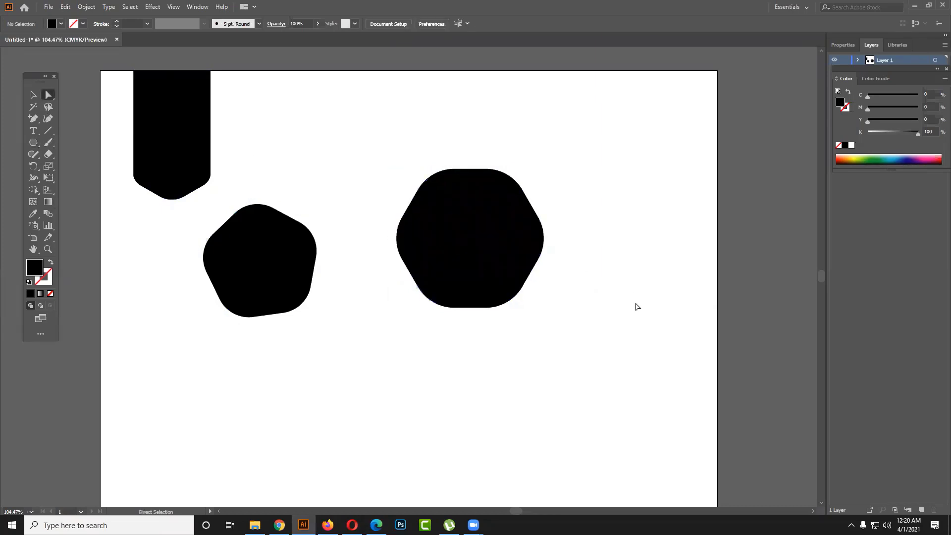
drag(33, 143, 55, 169)
drag(340, 380, 417, 449)
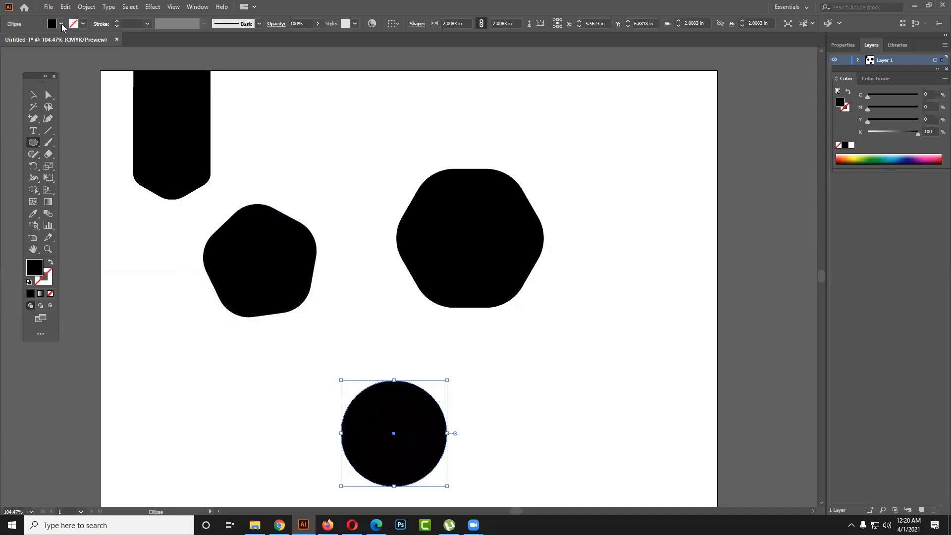
Step: Fill the circle blue, move it onto the hexagon and centre-align the two
click(61, 24)
click(58, 41)
click(29, 95)
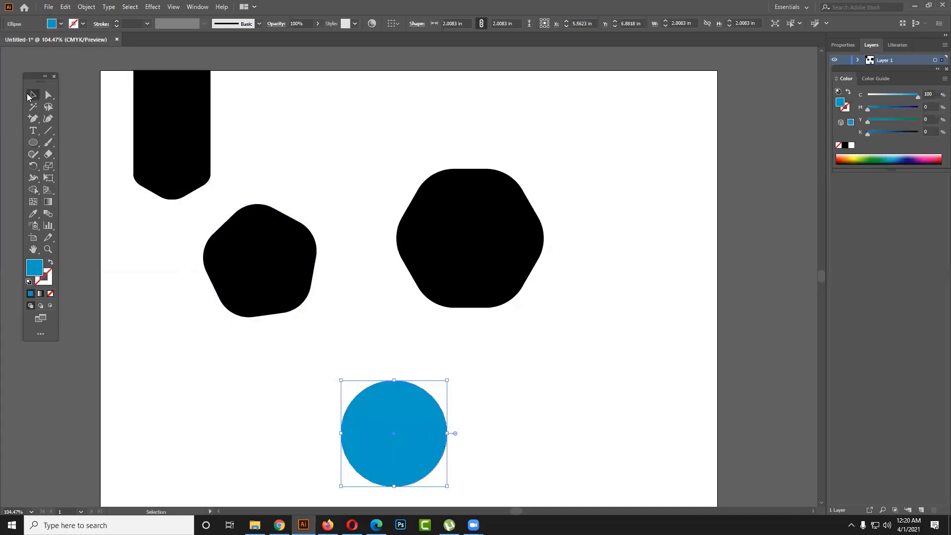
drag(358, 438, 434, 240)
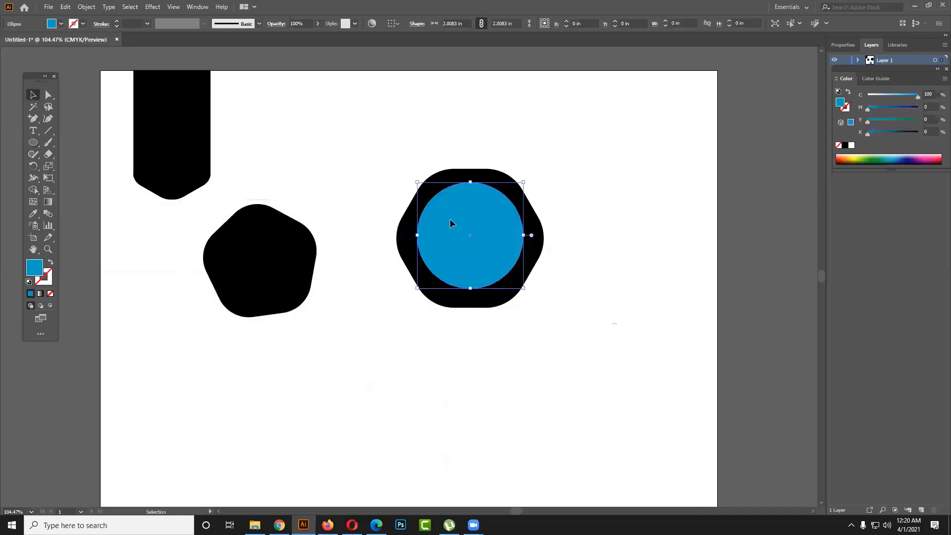
drag(618, 324, 393, 166)
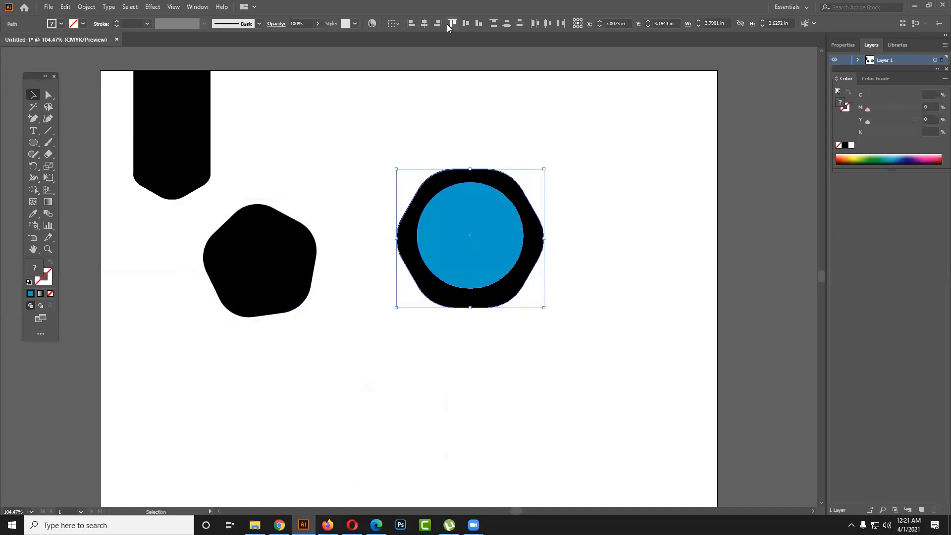
click(465, 24)
Step: Use Shape Builder (Shift+M) to remove the circle, leaving a hexagon ring
drag(368, 145, 502, 266)
key(shift+m)
alt+click(426, 249)
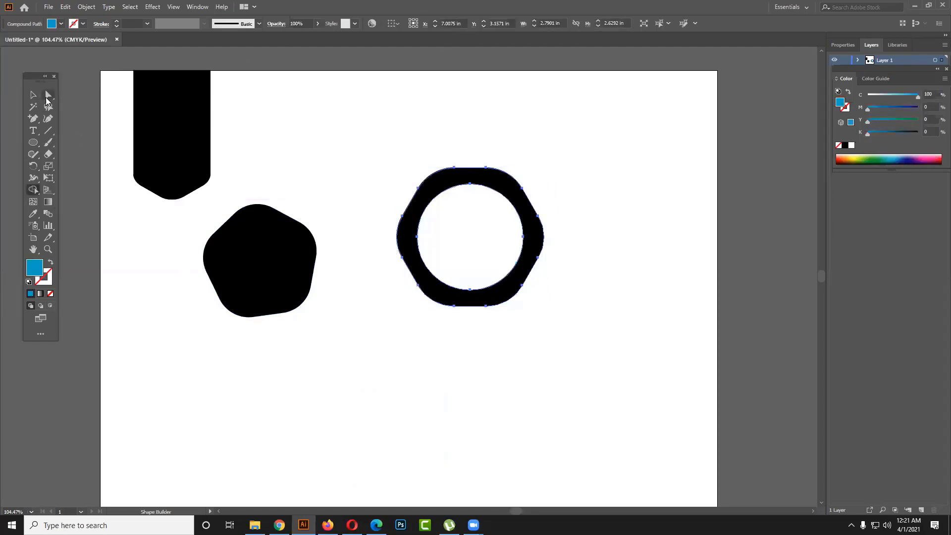
Step: Move the hexagon ring off the artboard to the right
click(34, 95)
drag(518, 205, 784, 253)
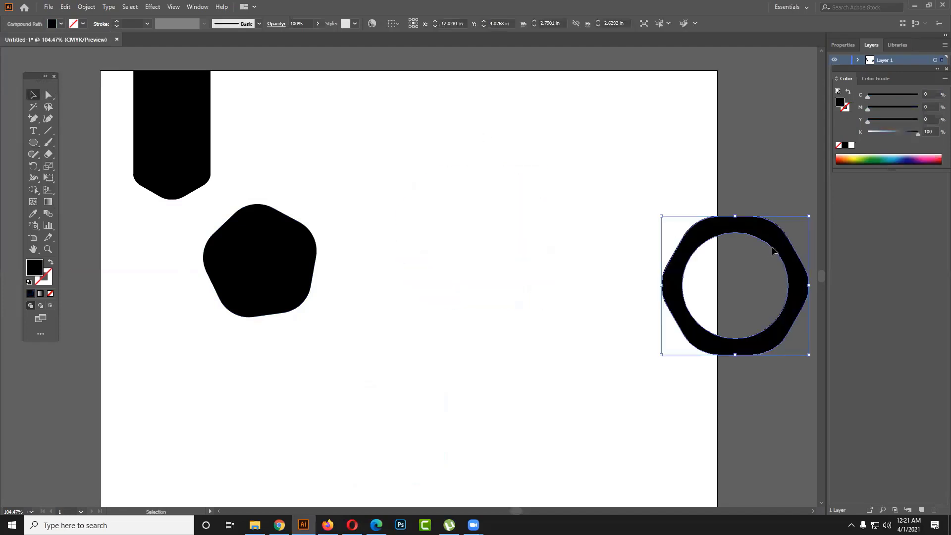
scroll(651, 287, right, 5)
drag(490, 303, 680, 297)
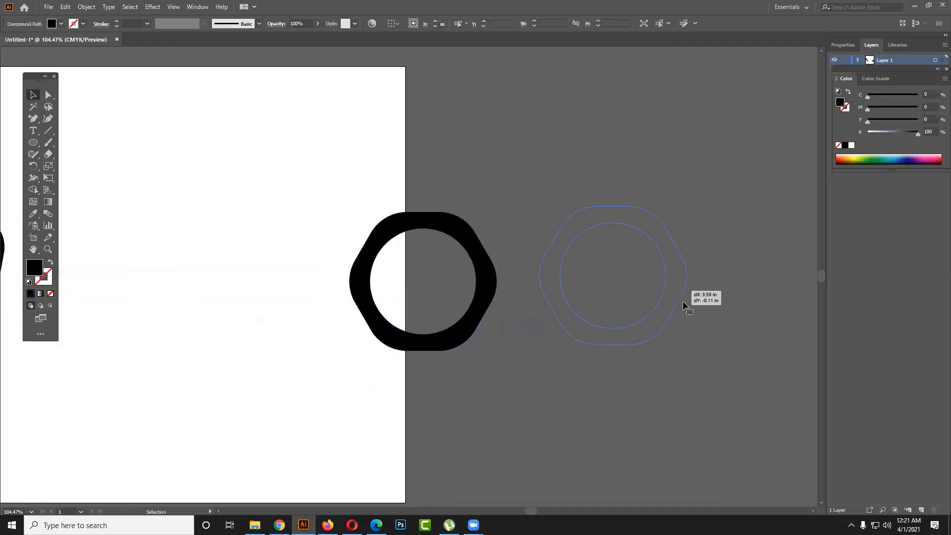
click(707, 338)
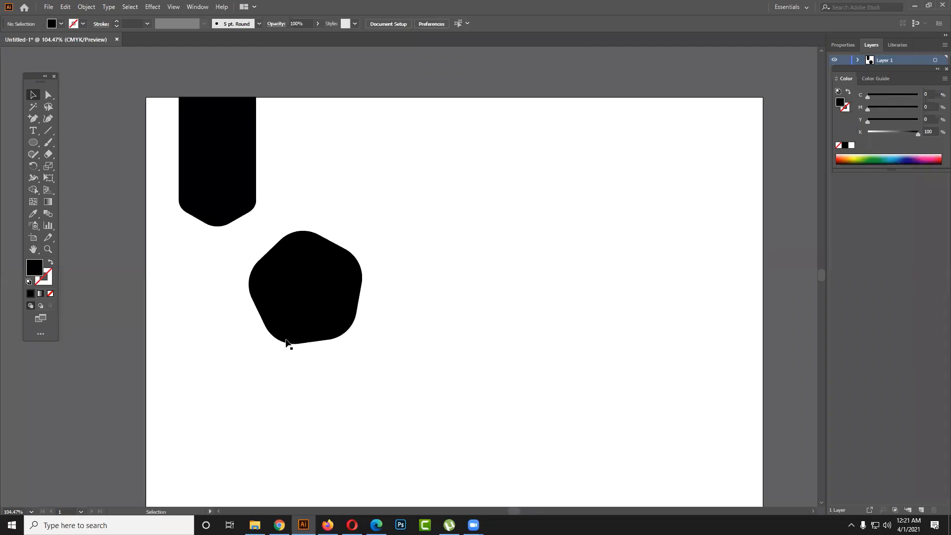
Step: Delete the banner and pentagon, then draw a wide black rectangle mid-artboard
drag(429, 365, 174, 183)
key(Delete)
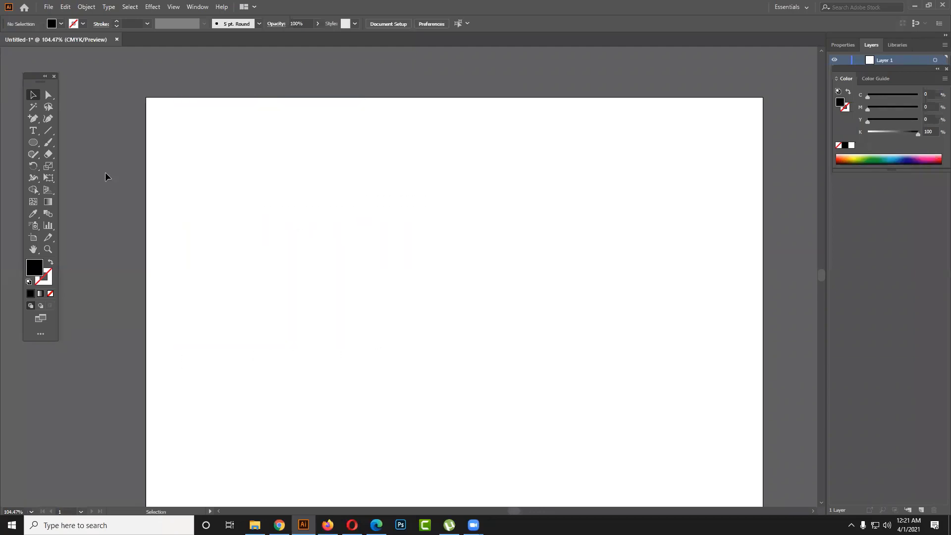
drag(33, 142, 74, 143)
mouse_move(342, 181)
mouse_down()
mouse_move(576, 337)
mouse_move(632, 334)
mouse_up()
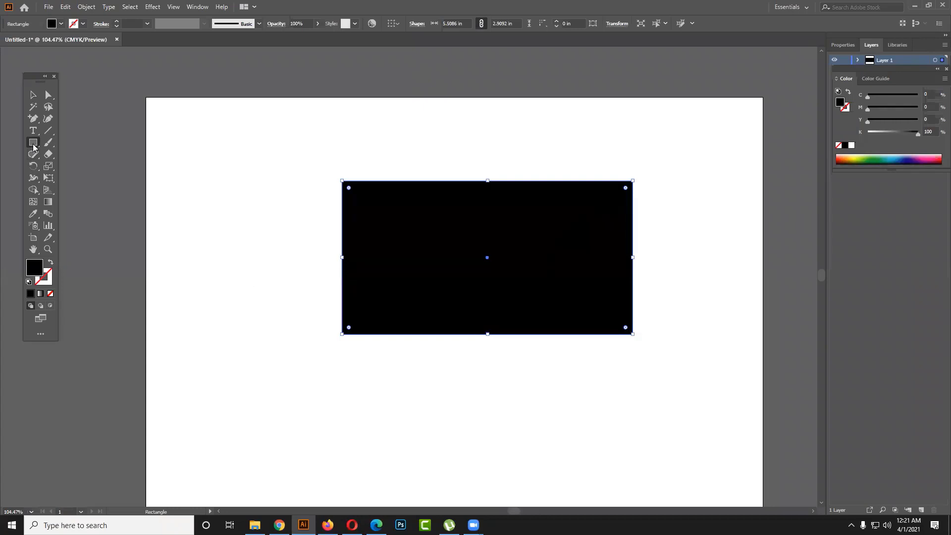
Step: Add a large blue circle overlapping the rectangle's left side
drag(33, 143, 74, 167)
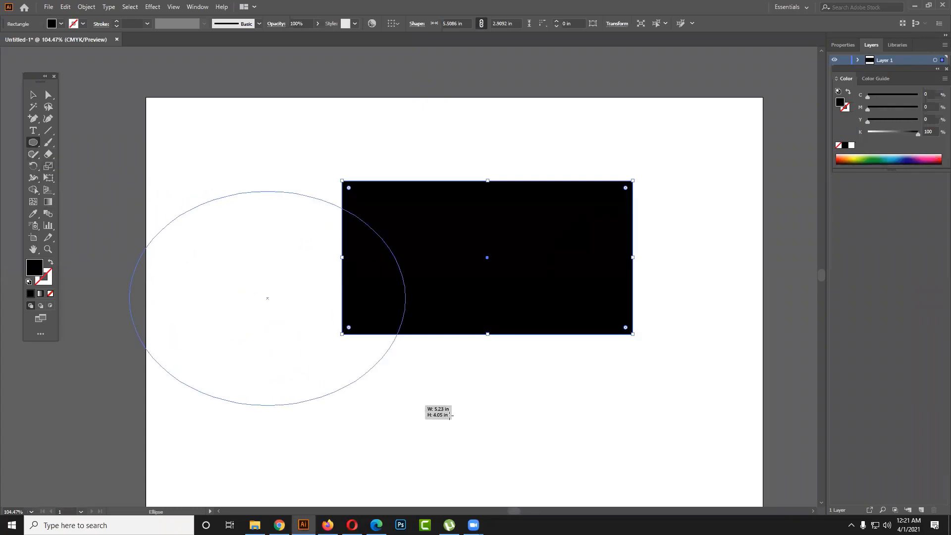
drag(315, 354, 455, 415)
click(900, 157)
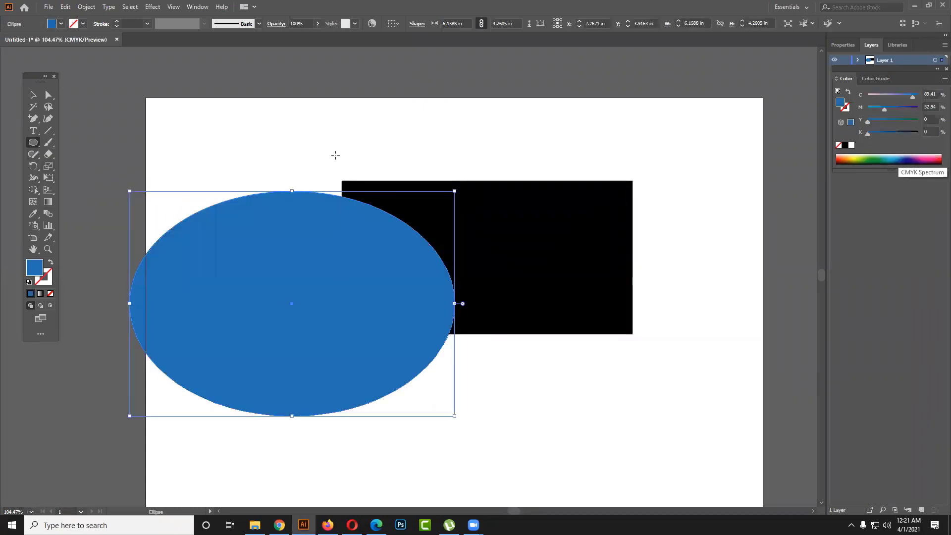
click(33, 95)
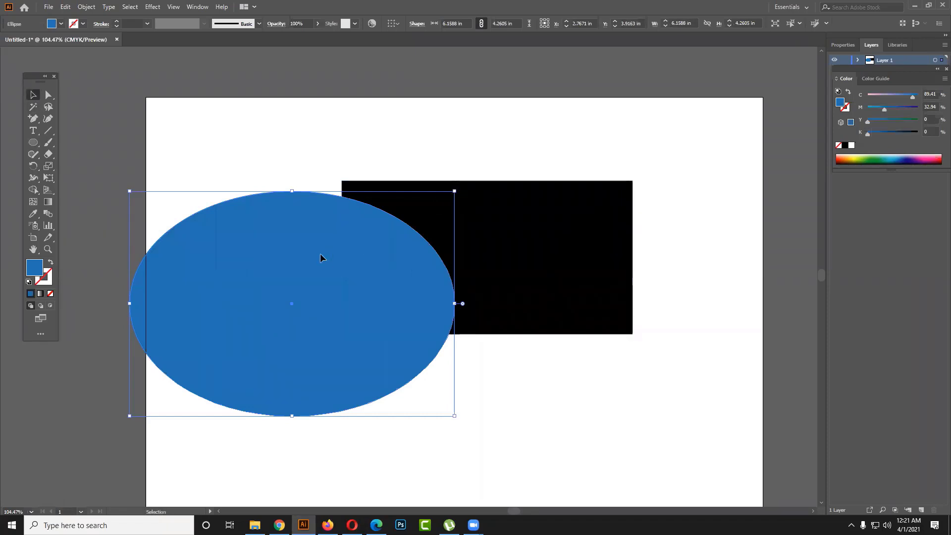
mouse_move(317, 259)
mouse_down()
mouse_move(314, 240)
mouse_move(336, 234)
mouse_up()
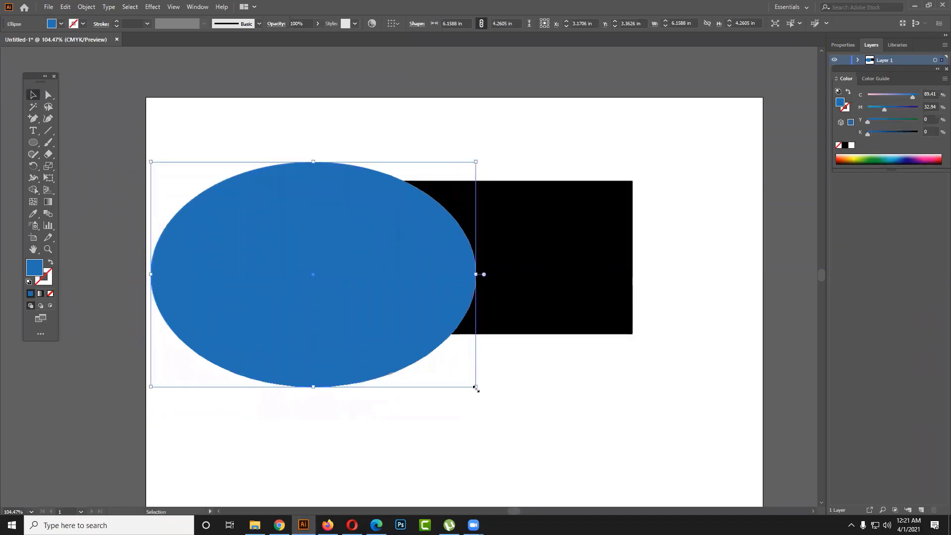
drag(476, 387, 512, 499)
drag(425, 373, 388, 383)
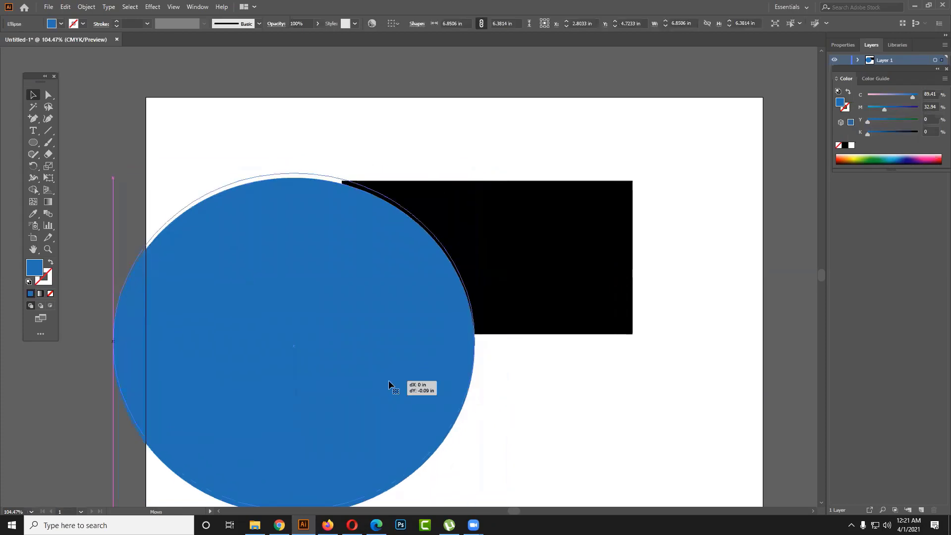
Step: Marquee-select both the blue circle and the black rectangle
click(525, 416)
drag(581, 400, 380, 248)
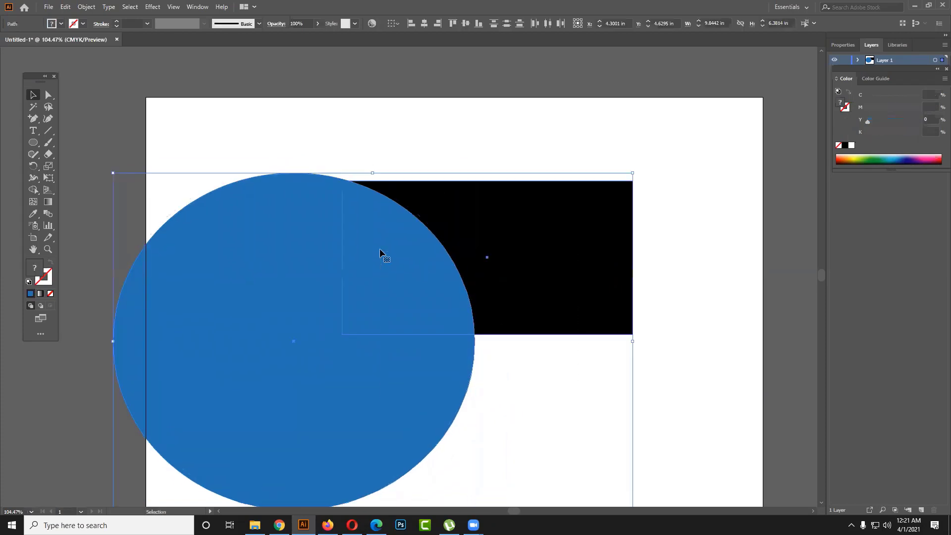
click(639, 393)
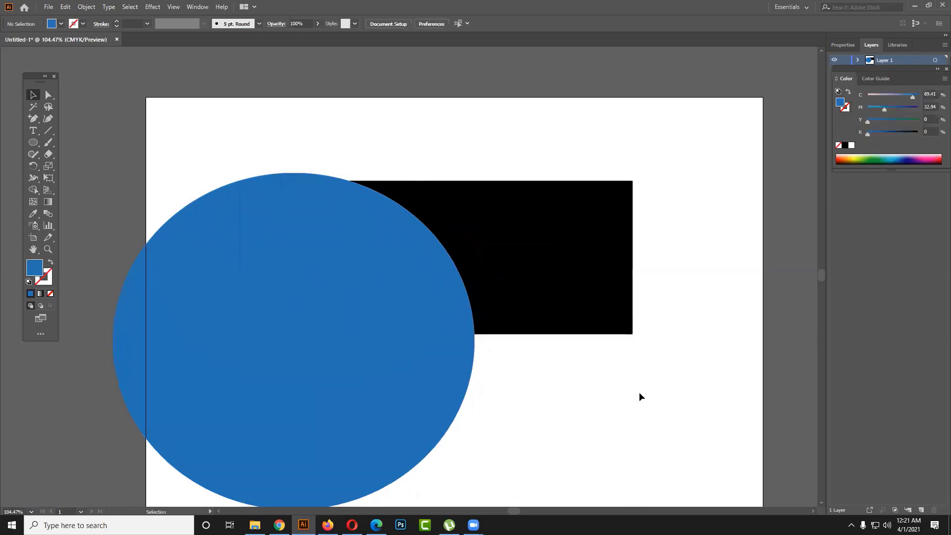
drag(613, 393, 379, 261)
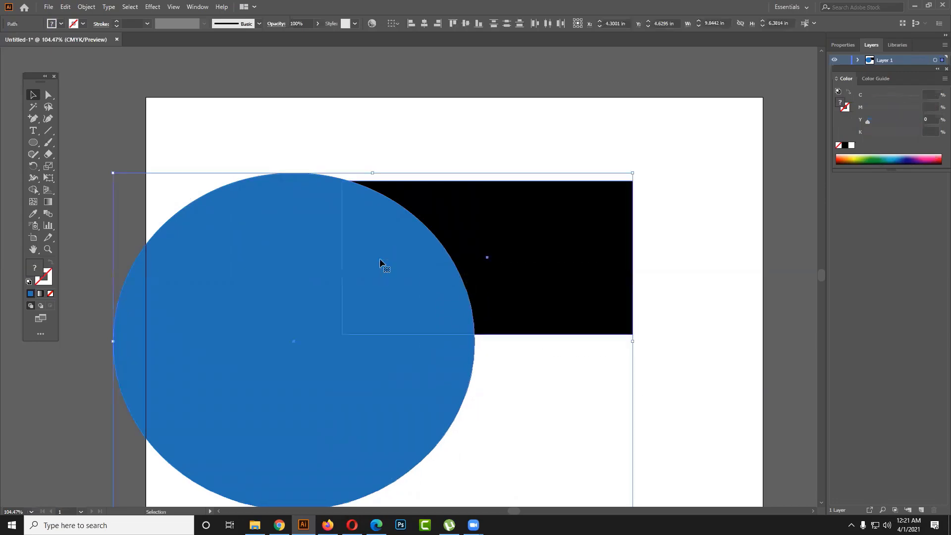
Step: Show the Pathfinder panel from the Window menu and park it right of the artwork
click(196, 7)
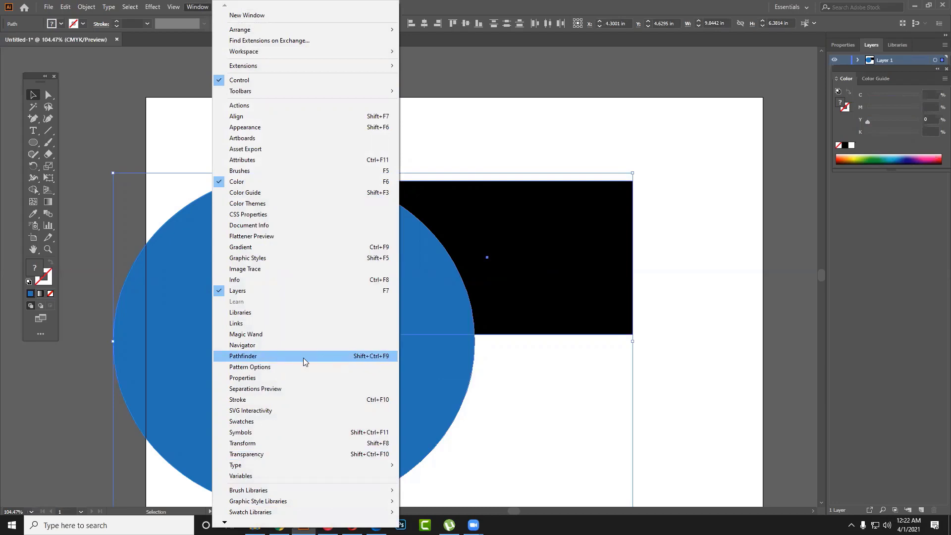
click(262, 356)
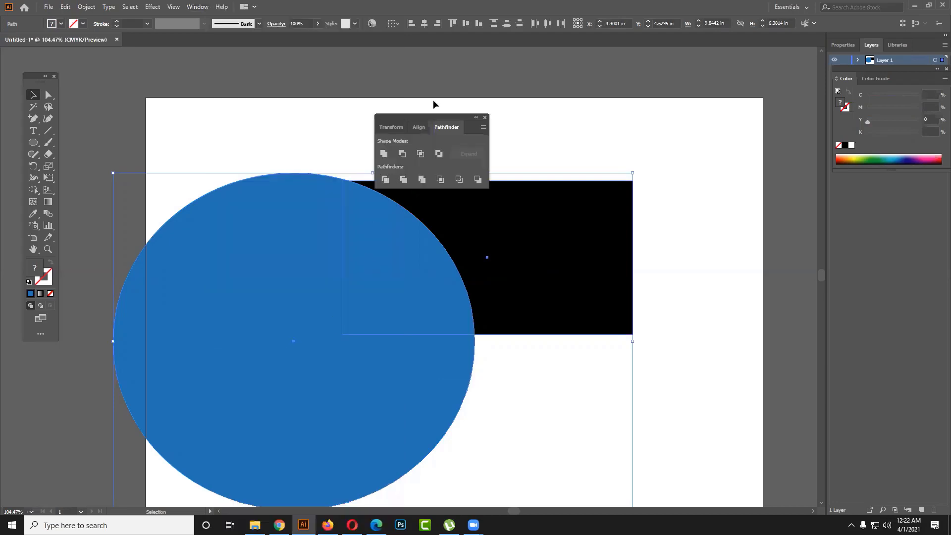
drag(435, 118, 795, 244)
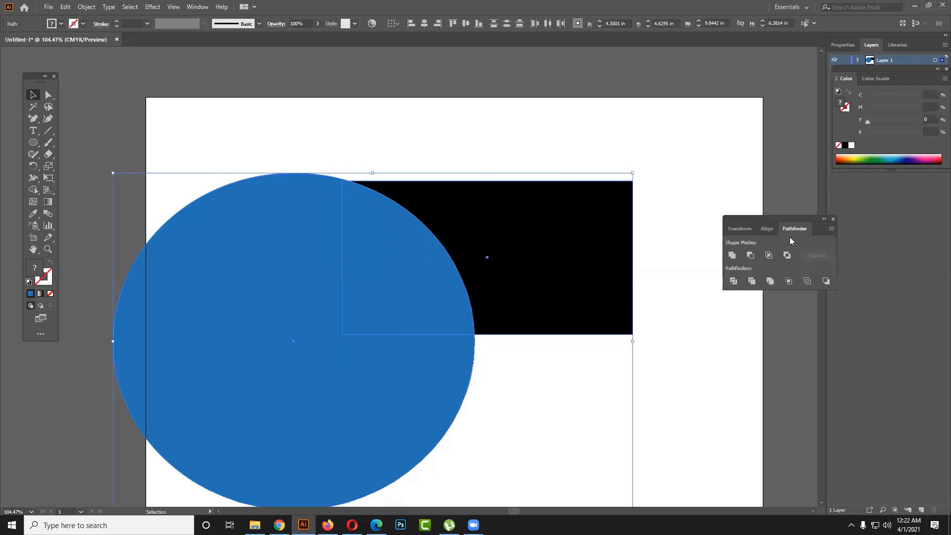
drag(794, 244, 816, 242)
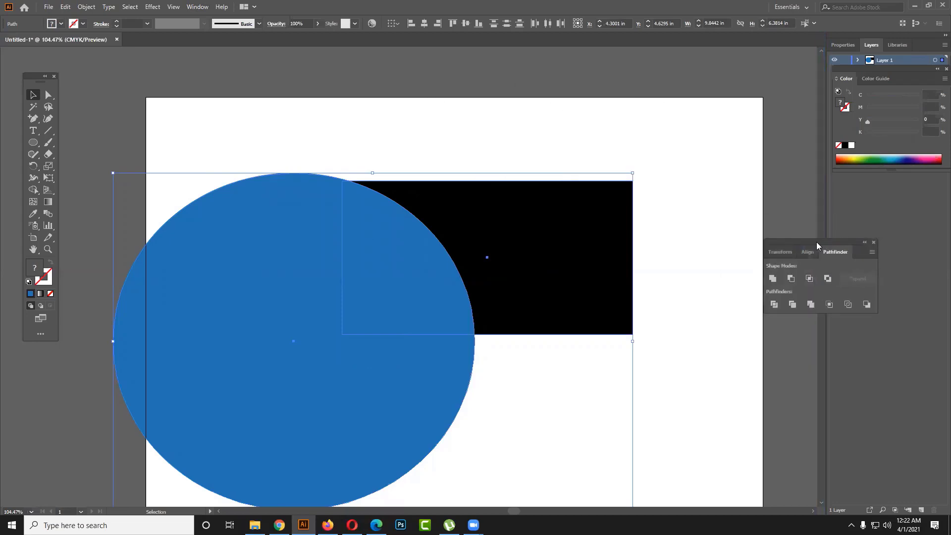
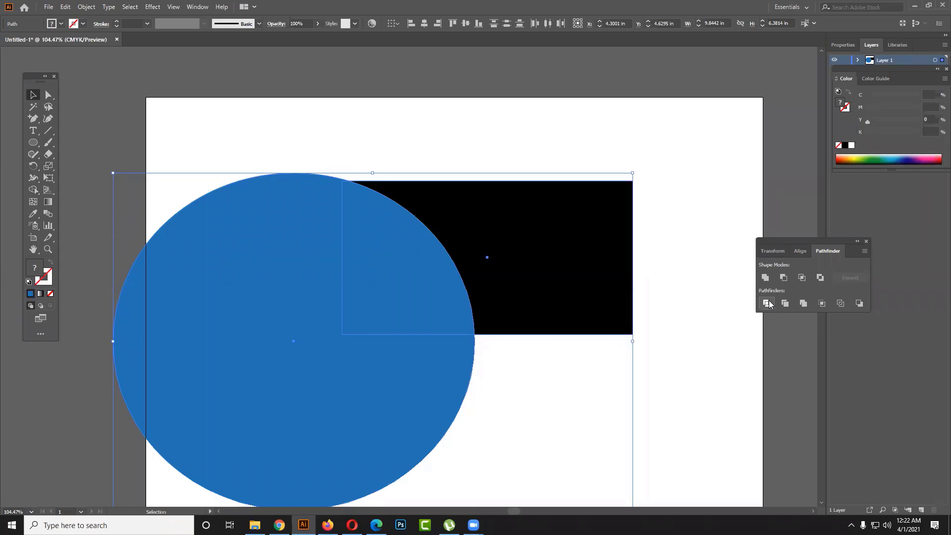
Step: Divide the overlapping blue circle and black rectangle and reposition the divided artwork
click(767, 307)
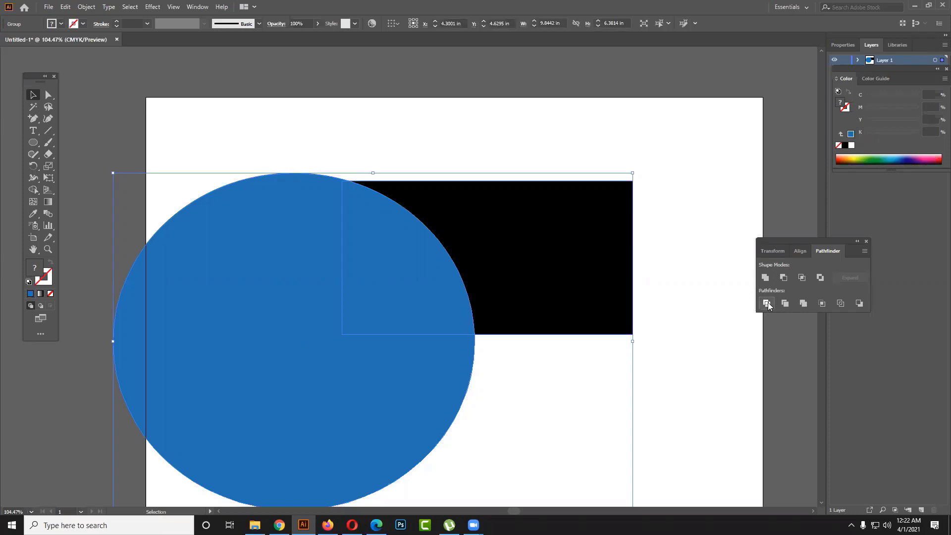
drag(516, 241, 566, 182)
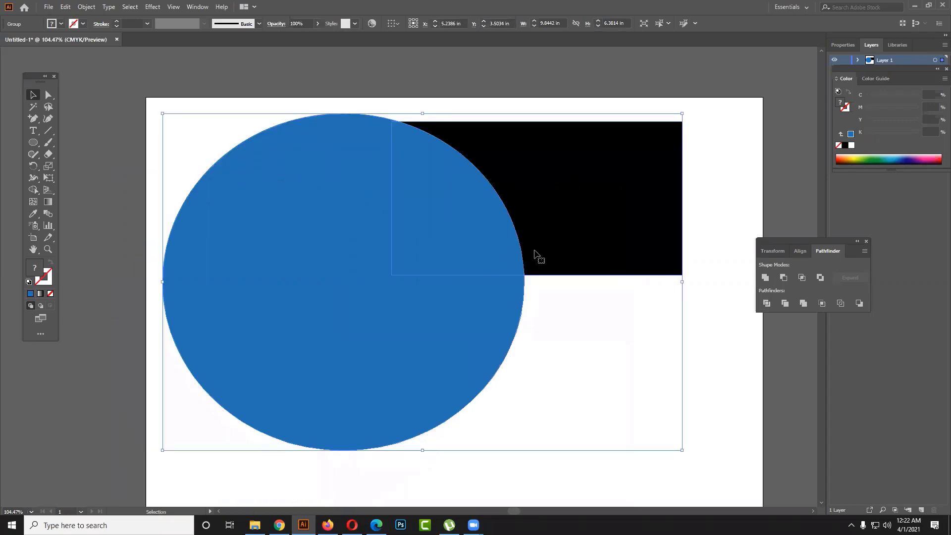
right_click(513, 200)
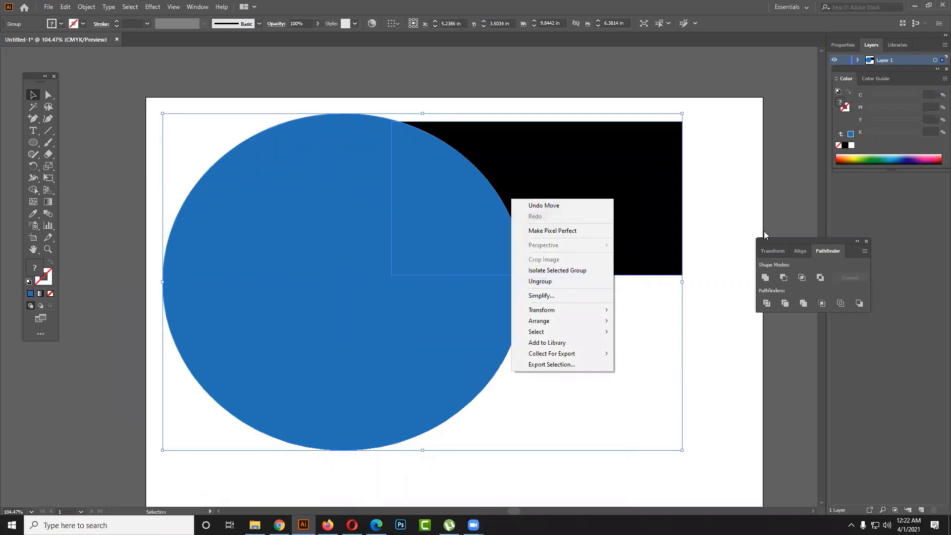
click(643, 234)
mouse_move(632, 219)
mouse_down()
mouse_move(650, 177)
mouse_move(579, 286)
mouse_up()
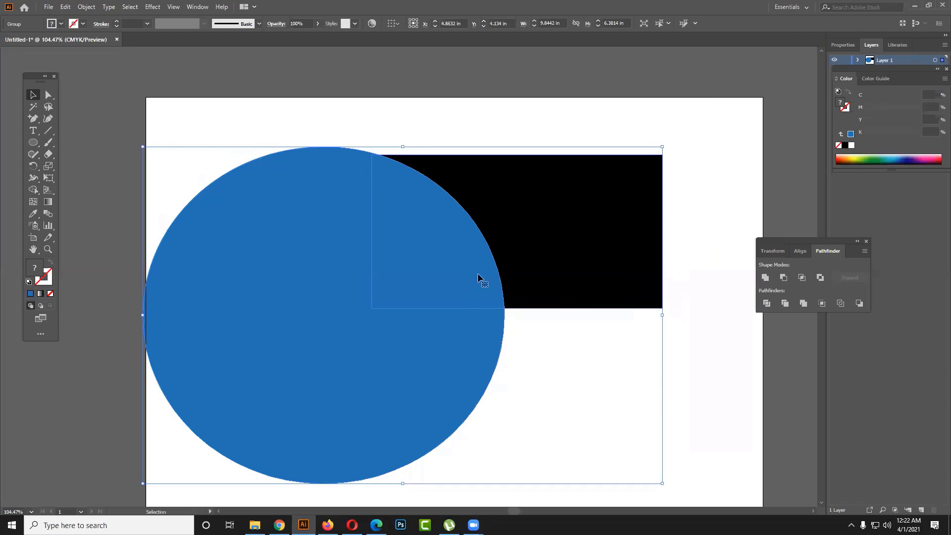
Step: Ungroup the divided pieces and move them up toward the page top
drag(478, 276, 493, 250)
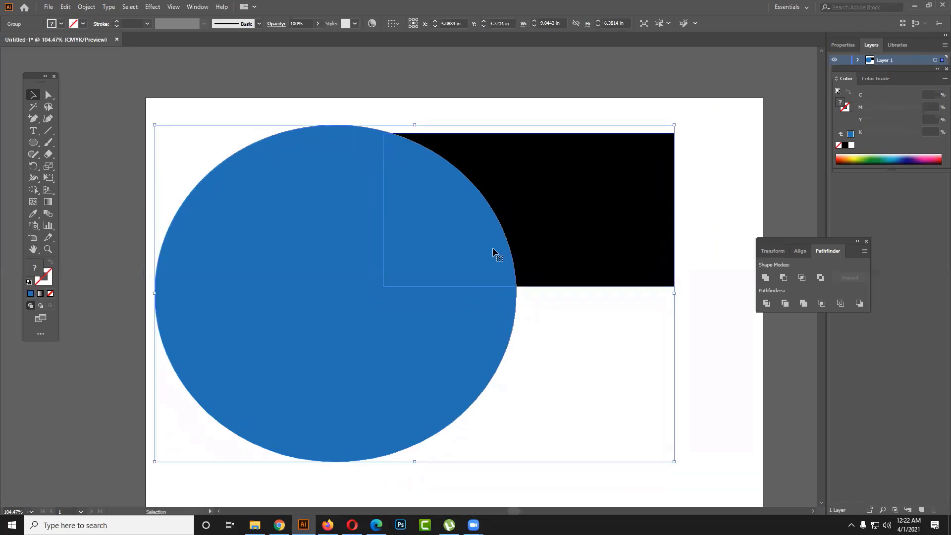
right_click(494, 249)
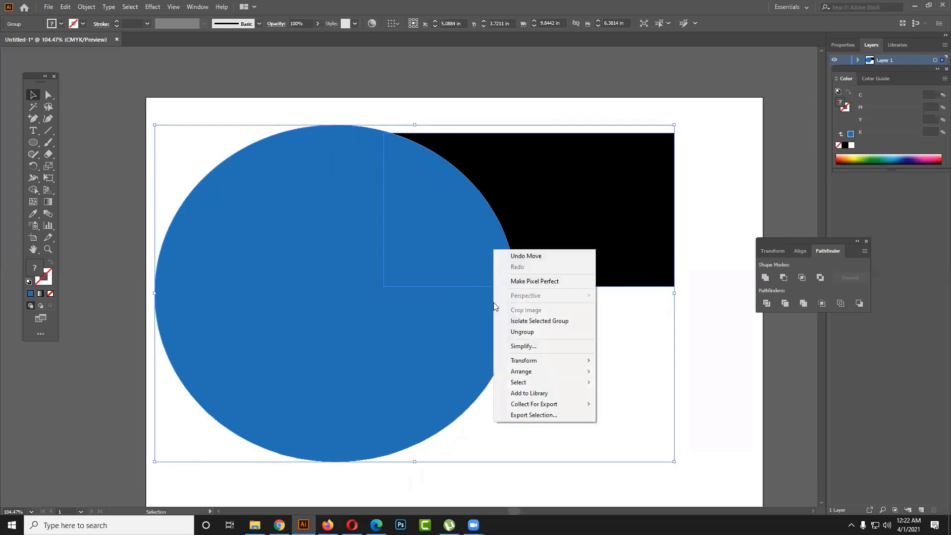
click(521, 333)
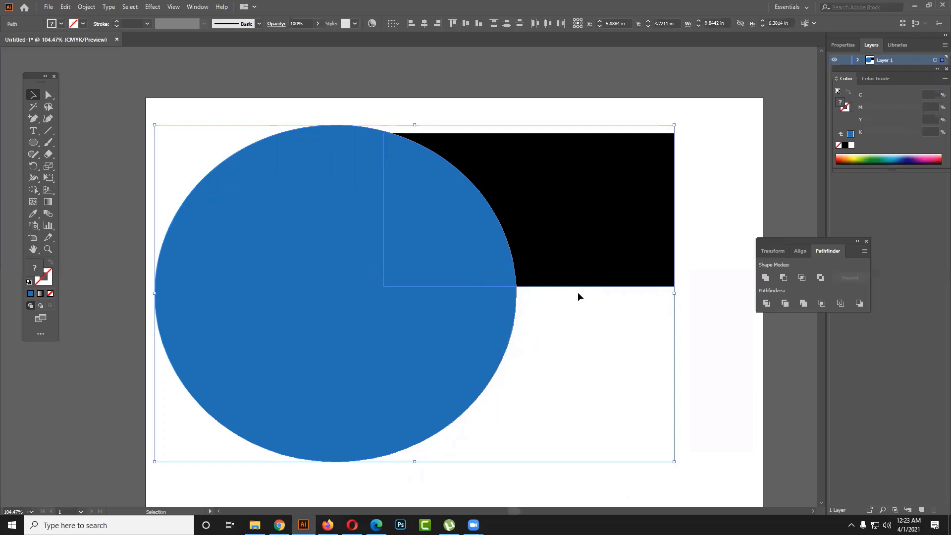
mouse_move(569, 250)
mouse_down()
mouse_move(569, 224)
mouse_move(535, 208)
mouse_move(544, 216)
mouse_up()
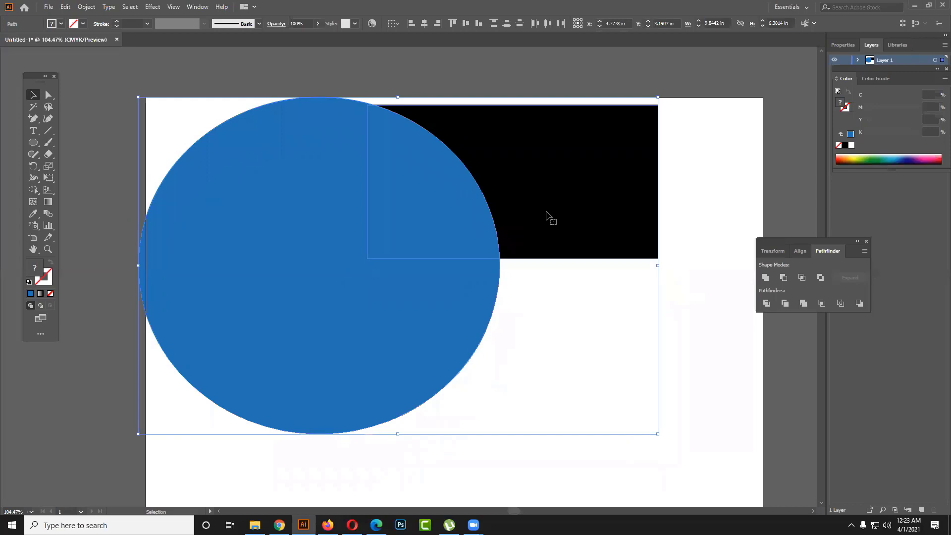
Step: Pull the cut circle aside and give the quarter-circle piece a red fill
click(725, 195)
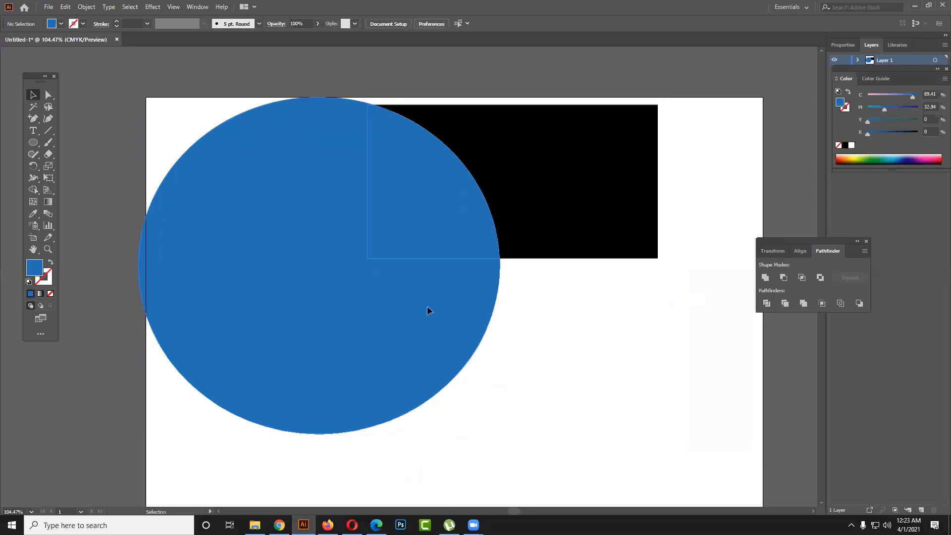
drag(441, 302, 329, 339)
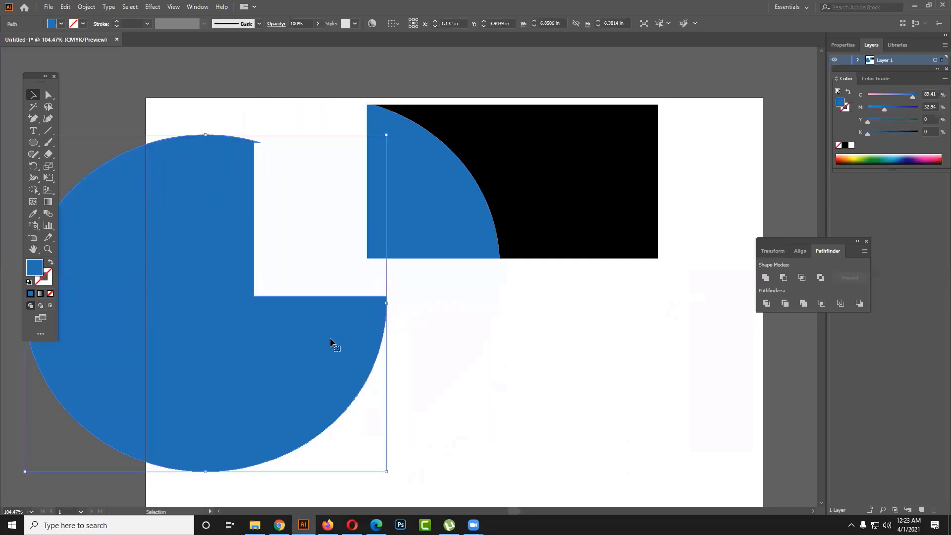
mouse_move(373, 319)
mouse_down()
mouse_move(296, 341)
mouse_move(324, 332)
mouse_up()
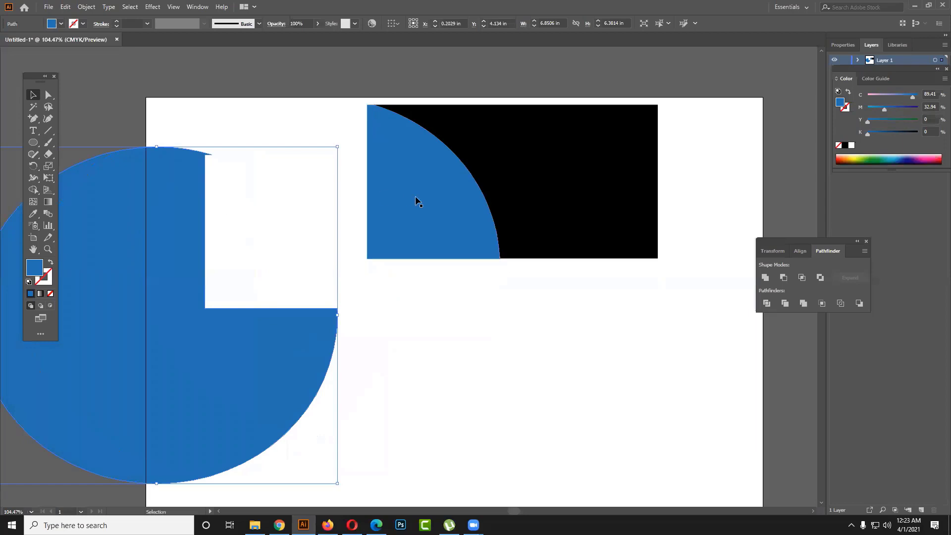
click(474, 213)
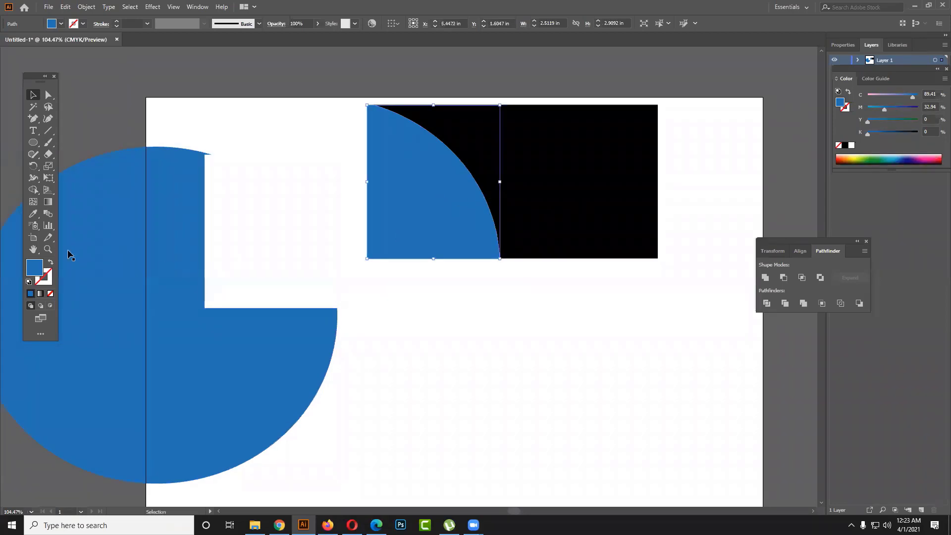
click(61, 24)
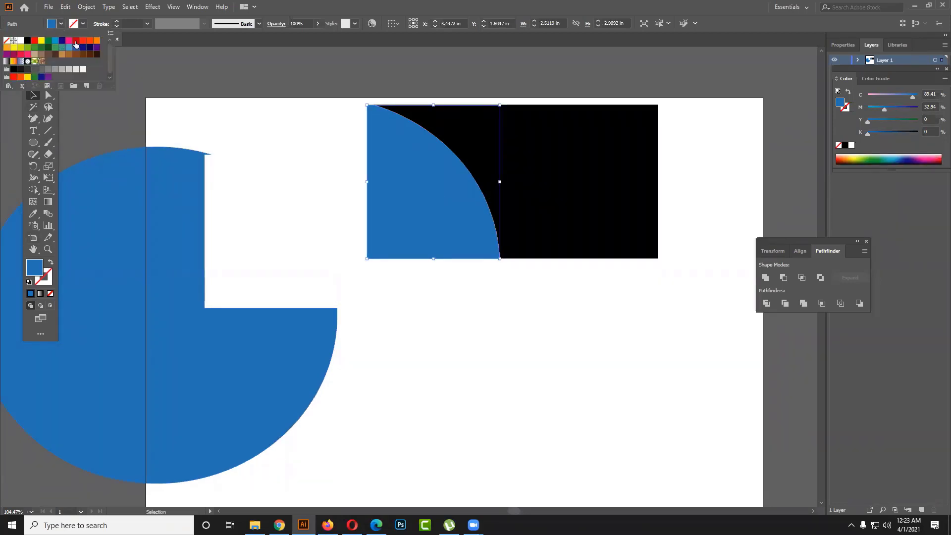
click(83, 42)
click(90, 41)
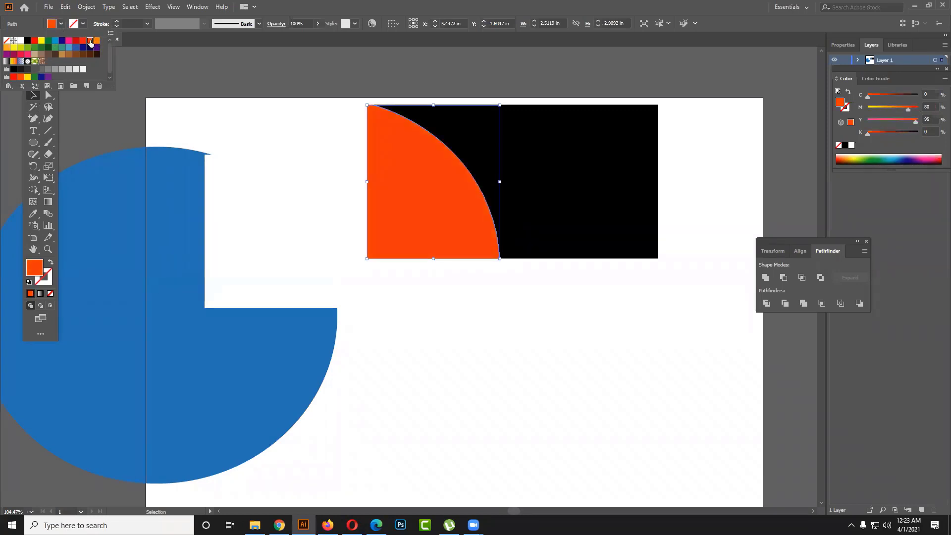
Step: Fit the cut circle back around the red quarter, then delete all the pieces
click(404, 291)
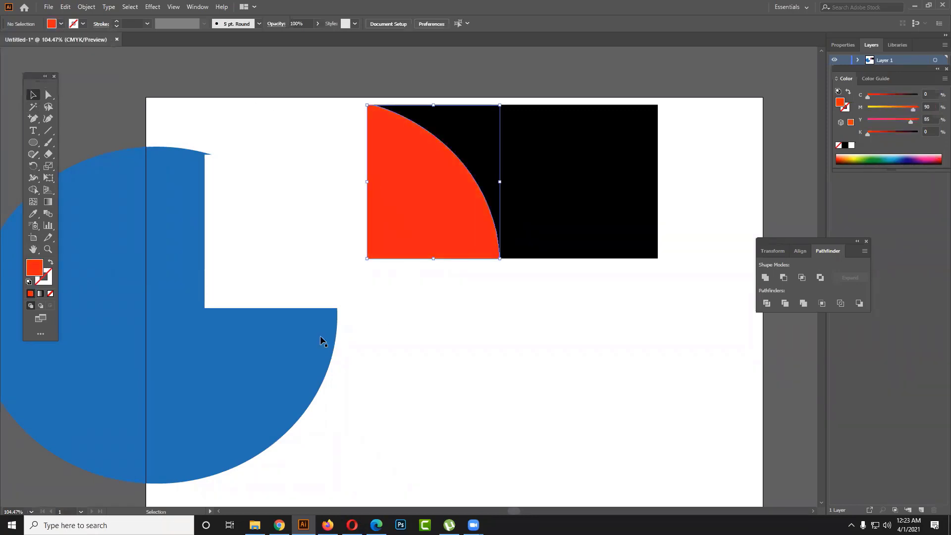
drag(327, 339, 374, 312)
click(448, 358)
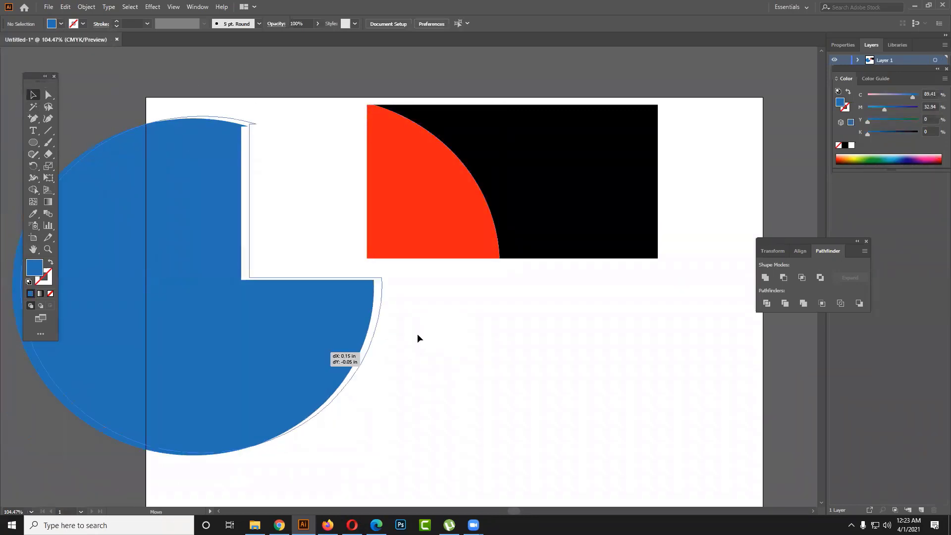
drag(347, 349, 475, 328)
drag(563, 362, 344, 180)
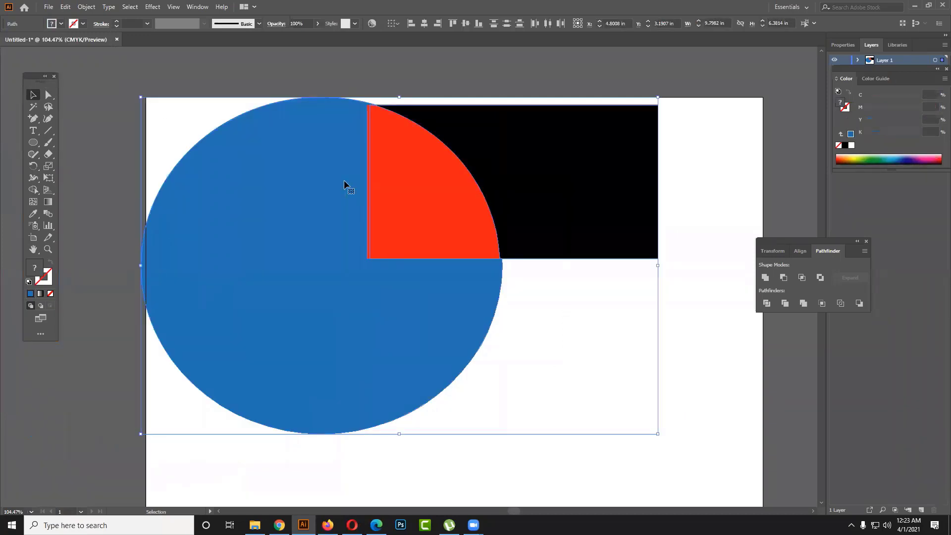
key(Delete)
Step: Draw a blue rectangle and a teal-filled hexagon beside its left edge
drag(33, 142, 74, 140)
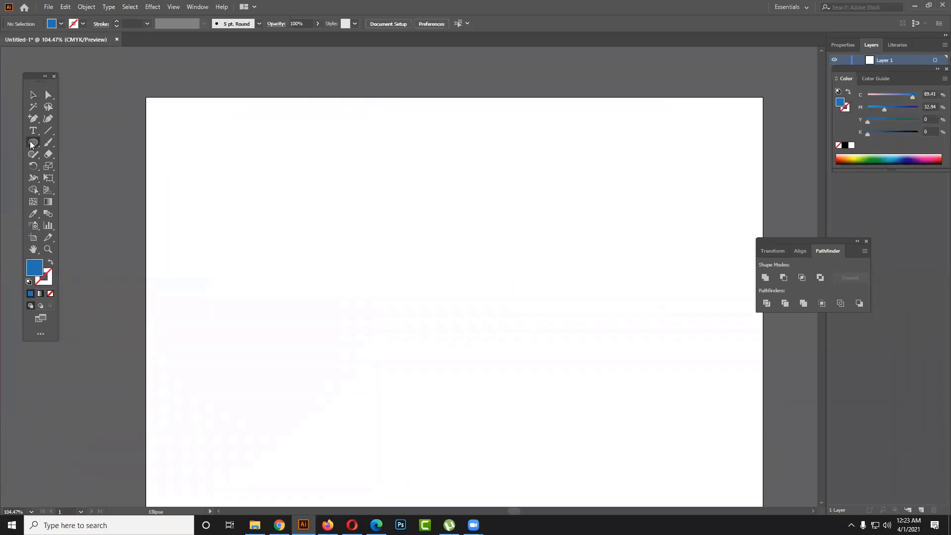
drag(290, 194, 548, 340)
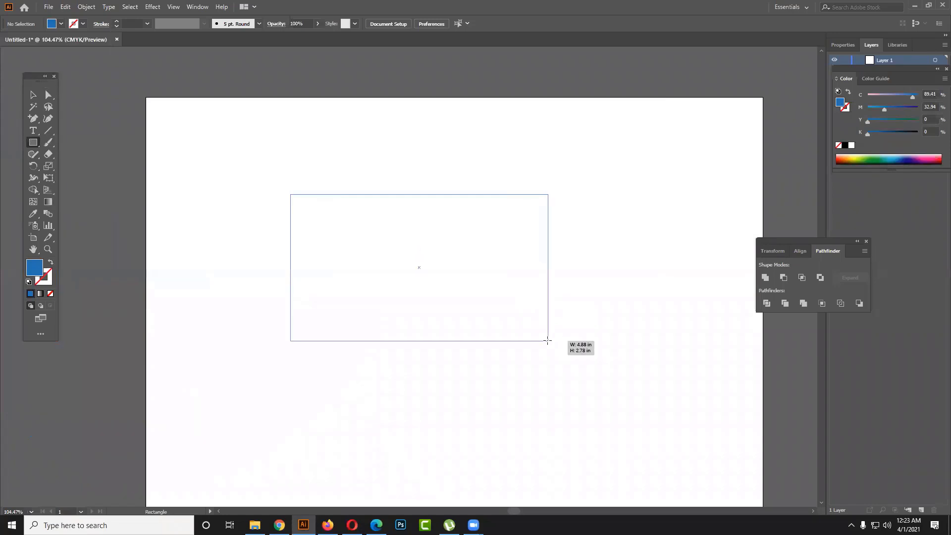
drag(37, 143, 96, 185)
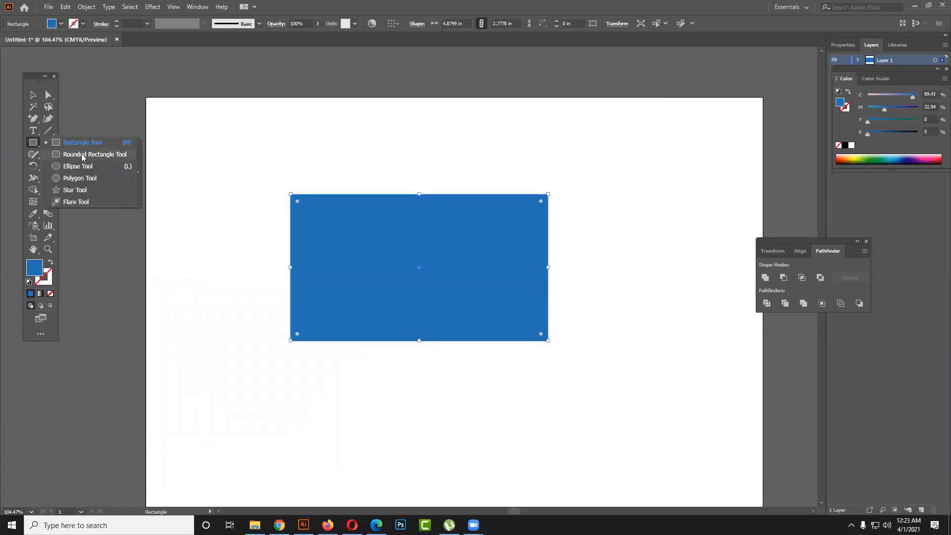
mouse_move(226, 227)
mouse_down()
mouse_move(257, 247)
mouse_move(230, 280)
mouse_up()
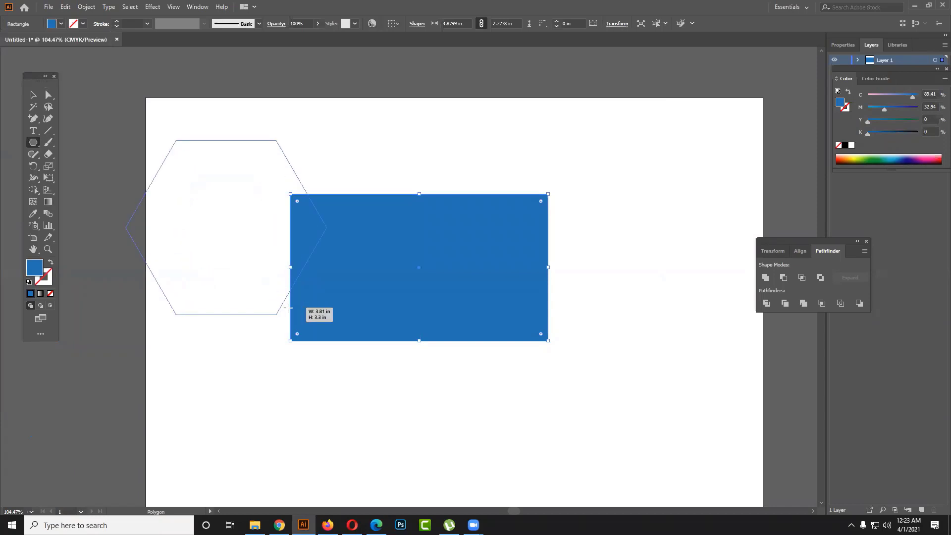
drag(230, 280, 290, 307)
click(61, 24)
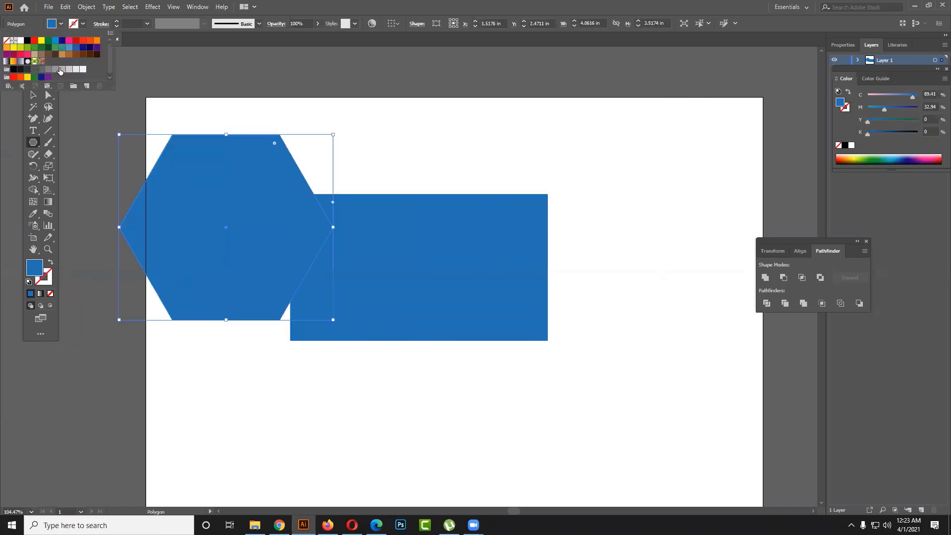
click(63, 46)
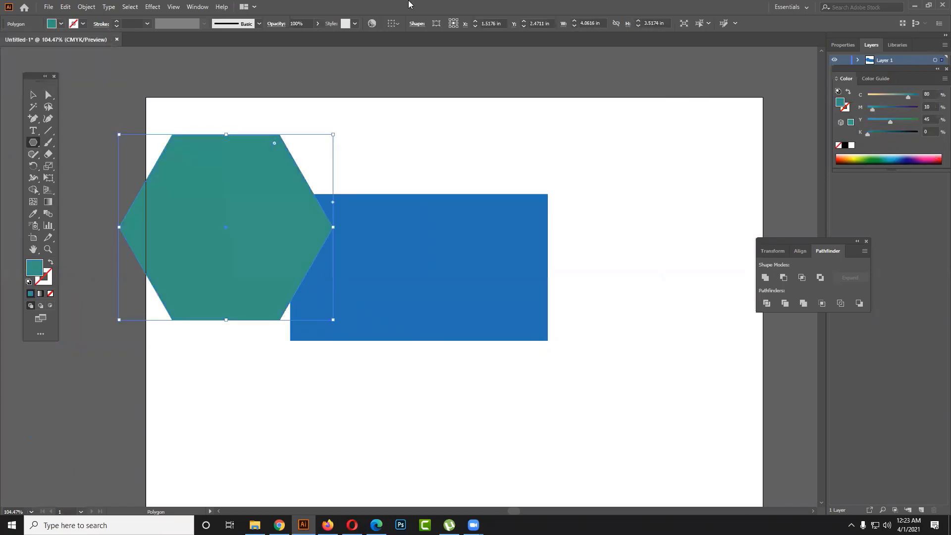
Step: Place the hexagon over the rectangle's left end, select both, and move Pathfinder aside
click(33, 95)
mouse_move(251, 233)
mouse_down()
mouse_move(275, 329)
mouse_move(286, 284)
mouse_move(319, 285)
mouse_up()
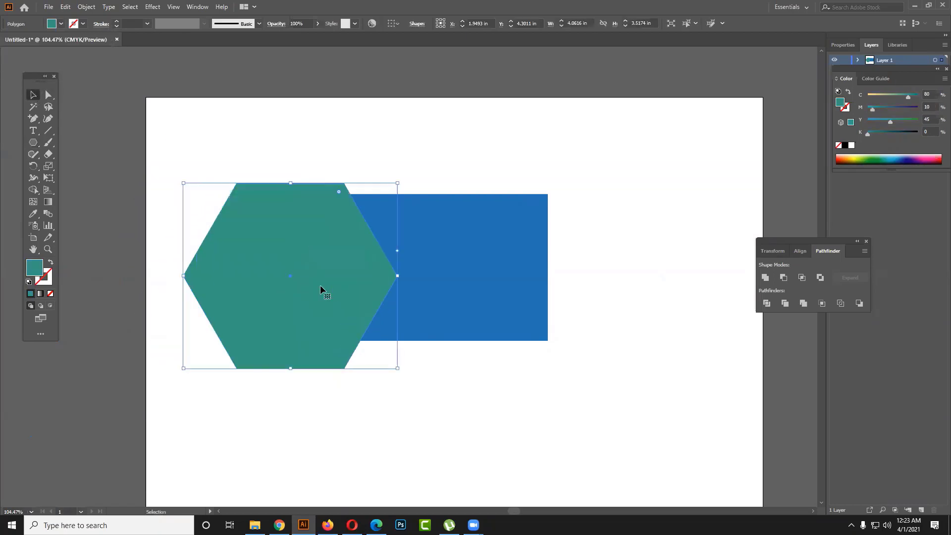
click(413, 357)
mouse_move(346, 323)
mouse_down()
mouse_move(410, 394)
mouse_move(306, 322)
mouse_move(317, 322)
mouse_up()
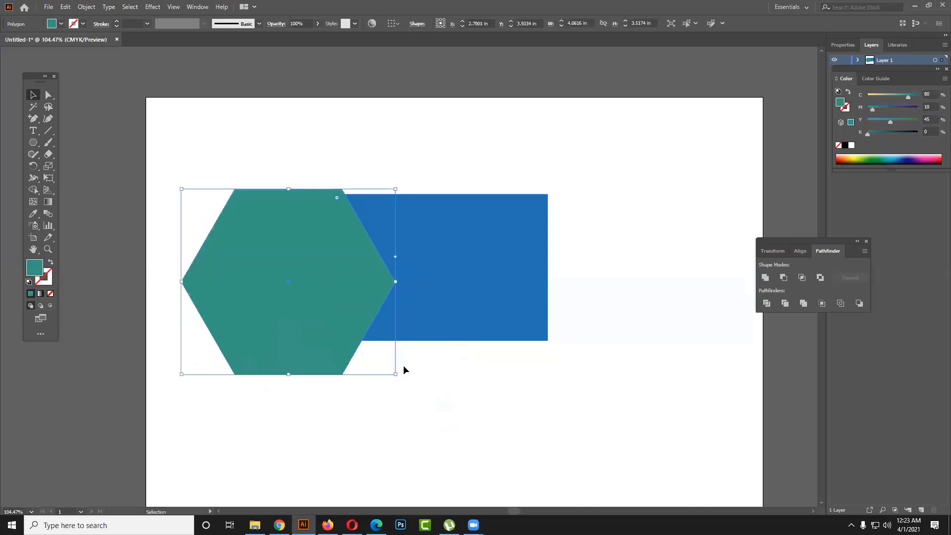
drag(492, 416, 340, 253)
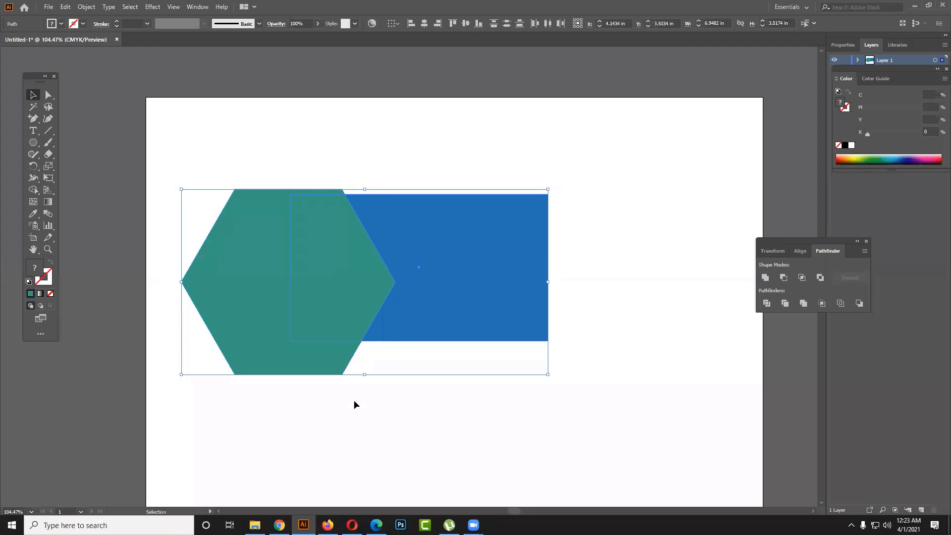
mouse_move(779, 239)
mouse_down()
mouse_move(671, 180)
mouse_move(636, 178)
mouse_up()
Step: Show the Pathfinder panel from Window and Divide the hexagon and rectangle
click(723, 182)
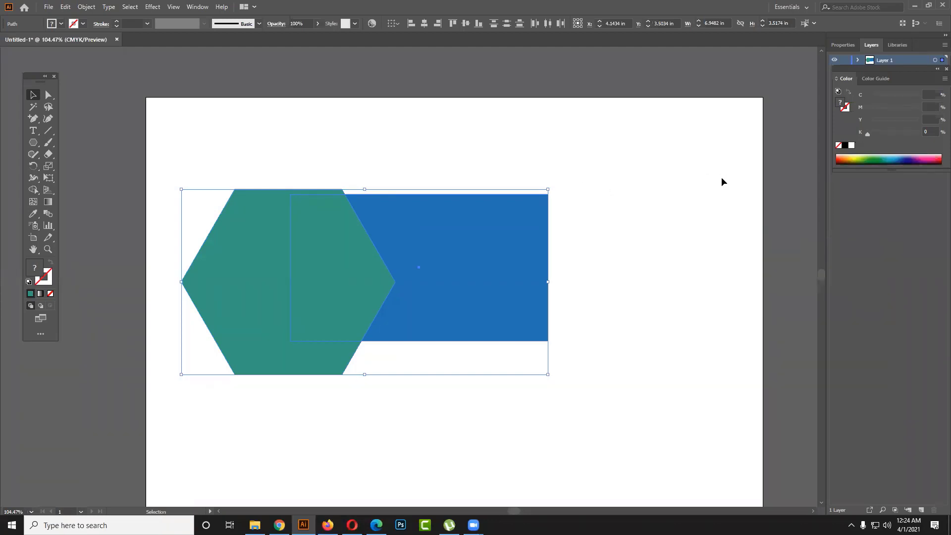
click(201, 7)
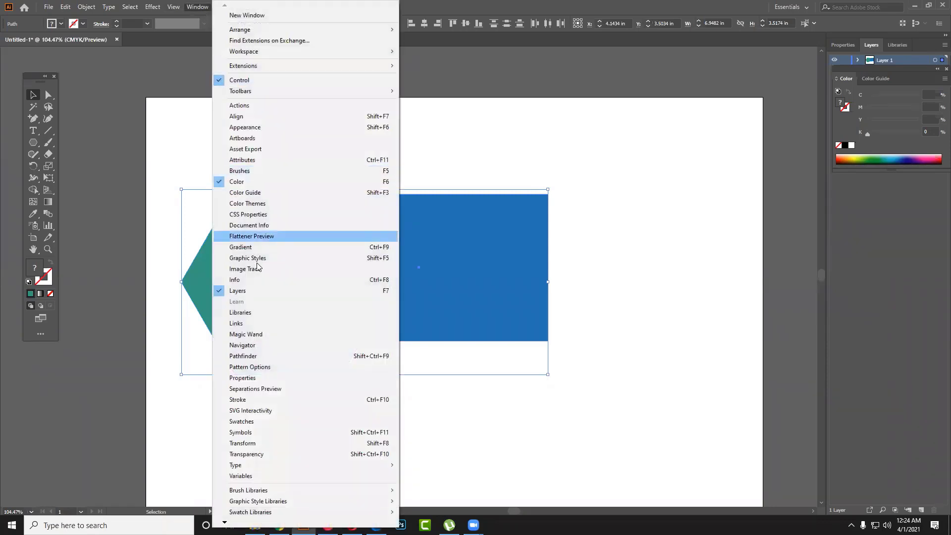
click(267, 356)
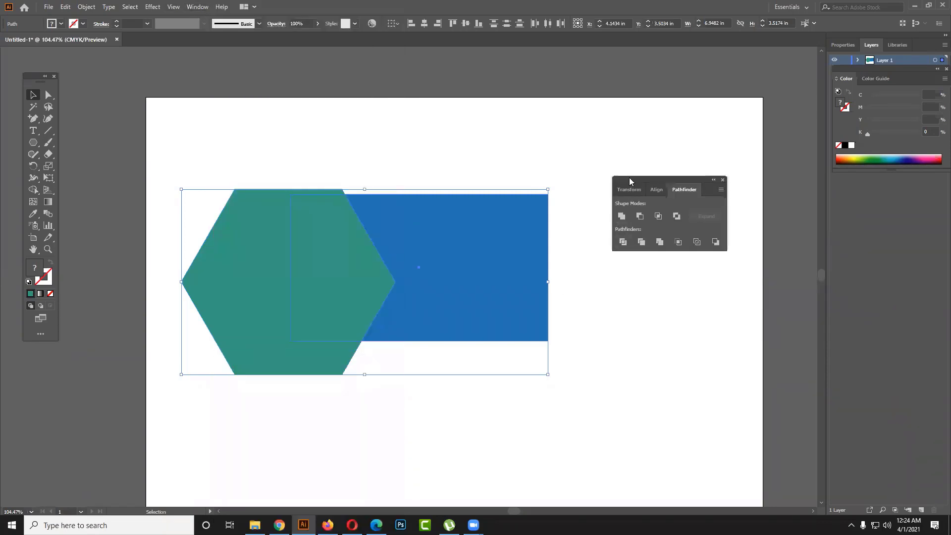
drag(631, 193, 638, 155)
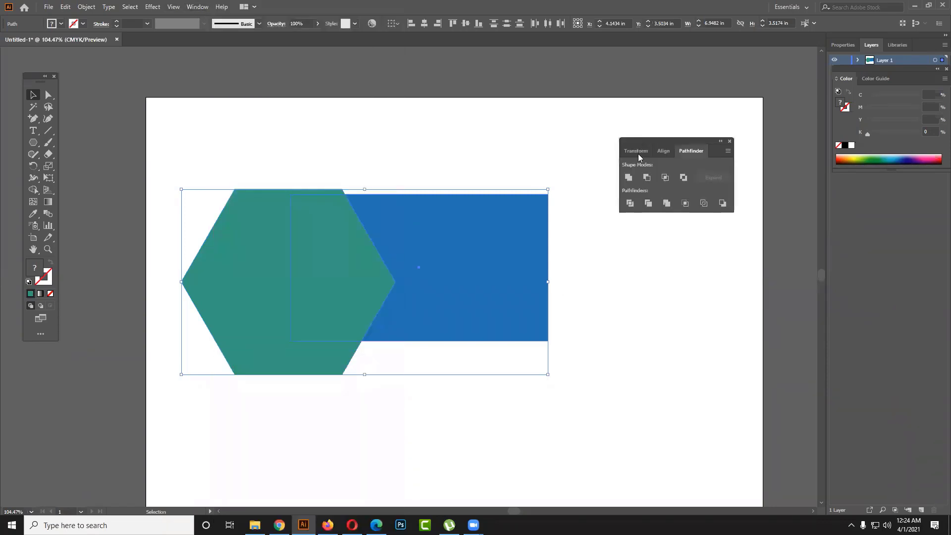
click(637, 202)
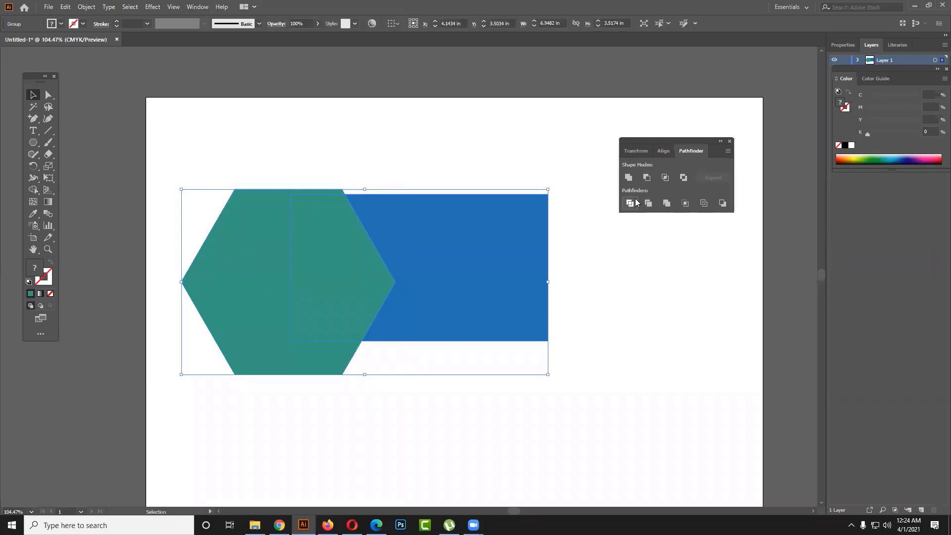
Step: Ungroup the divided pieces and delete the outer hexagon piece
right_click(343, 260)
click(381, 346)
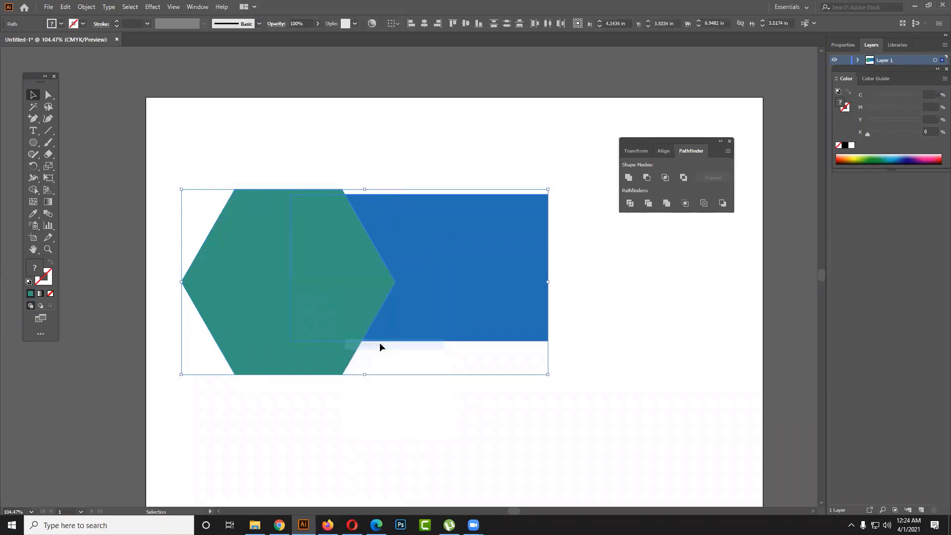
click(602, 291)
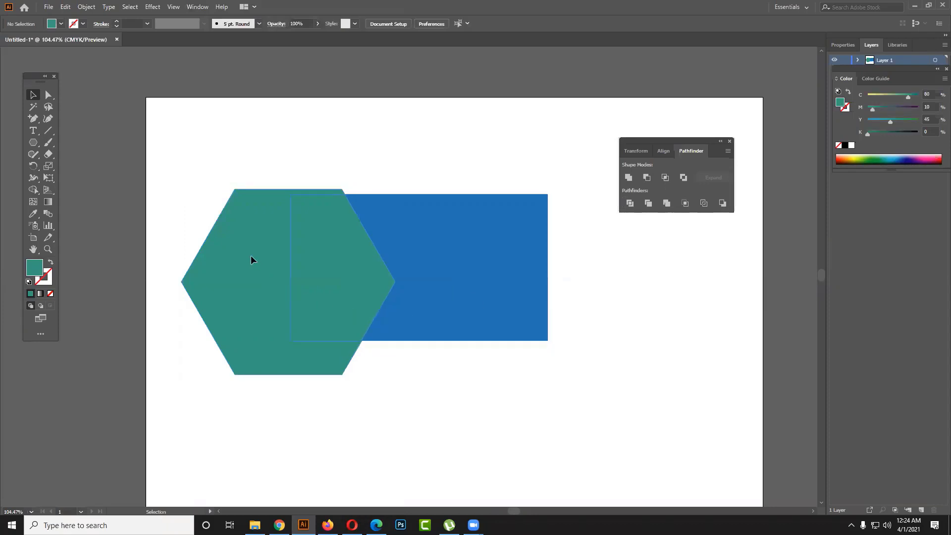
mouse_move(250, 260)
mouse_down()
mouse_move(139, 278)
mouse_move(135, 295)
mouse_move(121, 287)
mouse_up()
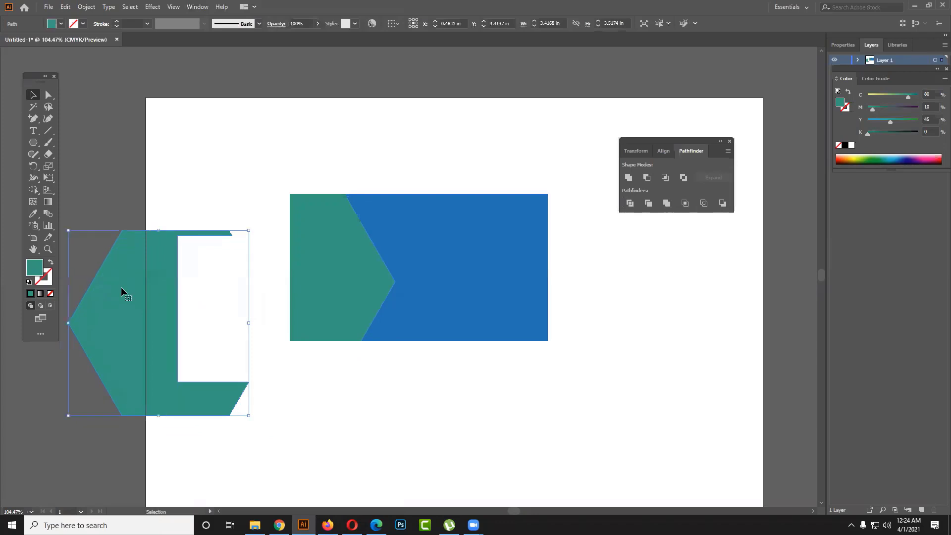
key(Delete)
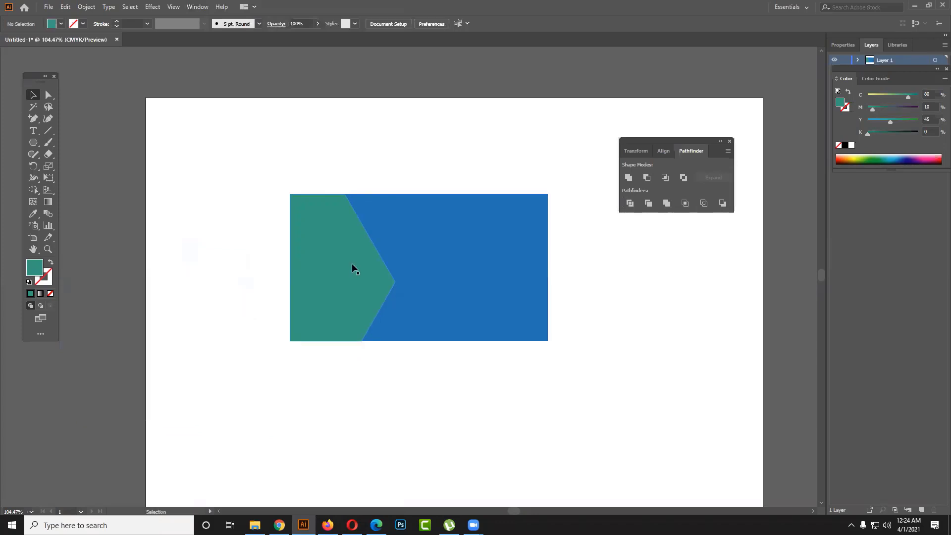
Step: Recolour the teal arrow piece, trying cyan before settling on light grey
click(352, 265)
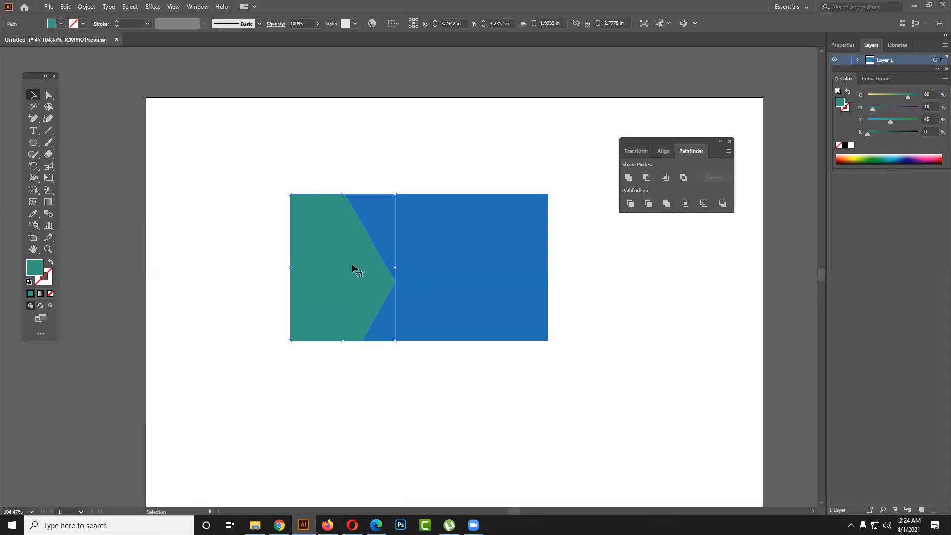
click(61, 24)
click(60, 43)
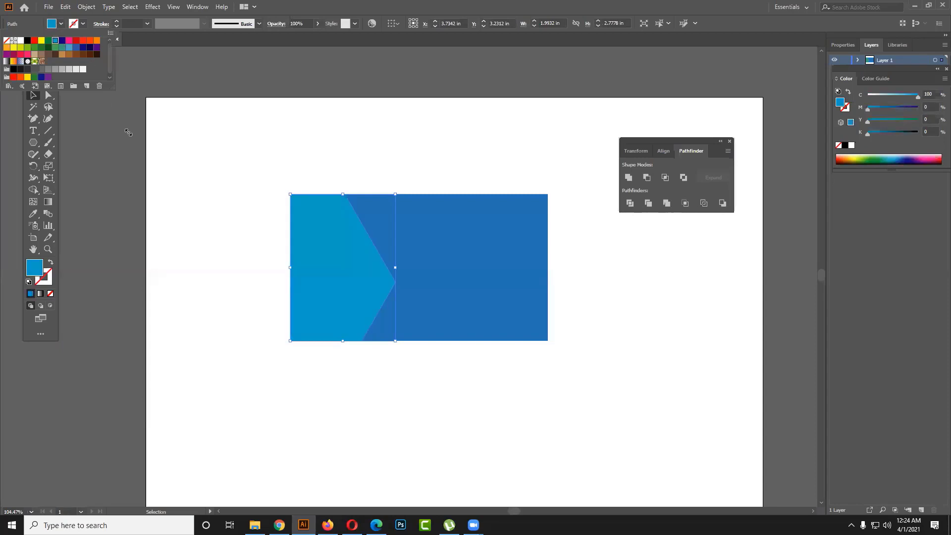
click(61, 24)
click(70, 74)
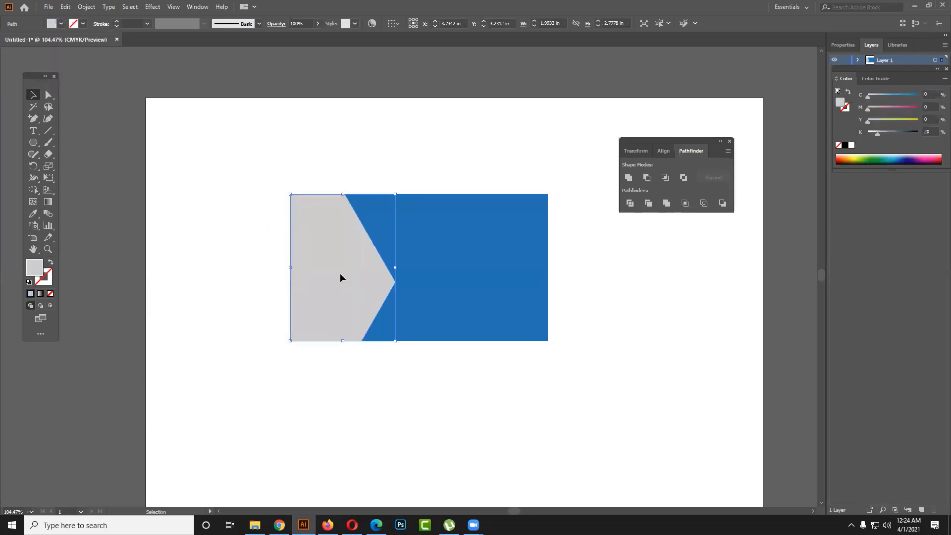
Step: Reshape the grey piece's tip with Direct Selection and shift the blue piece up-right
click(460, 310)
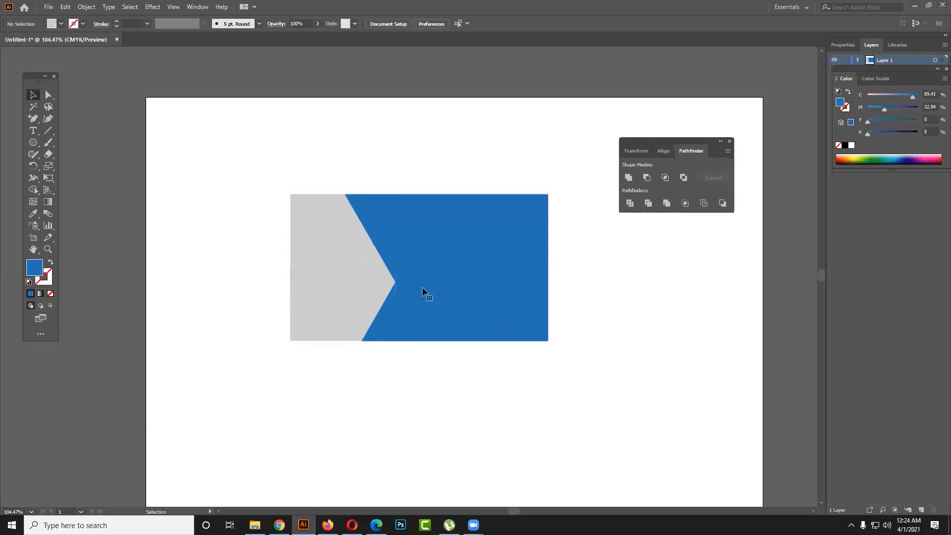
click(49, 94)
mouse_move(272, 198)
mouse_down()
mouse_move(400, 288)
mouse_move(404, 310)
mouse_up()
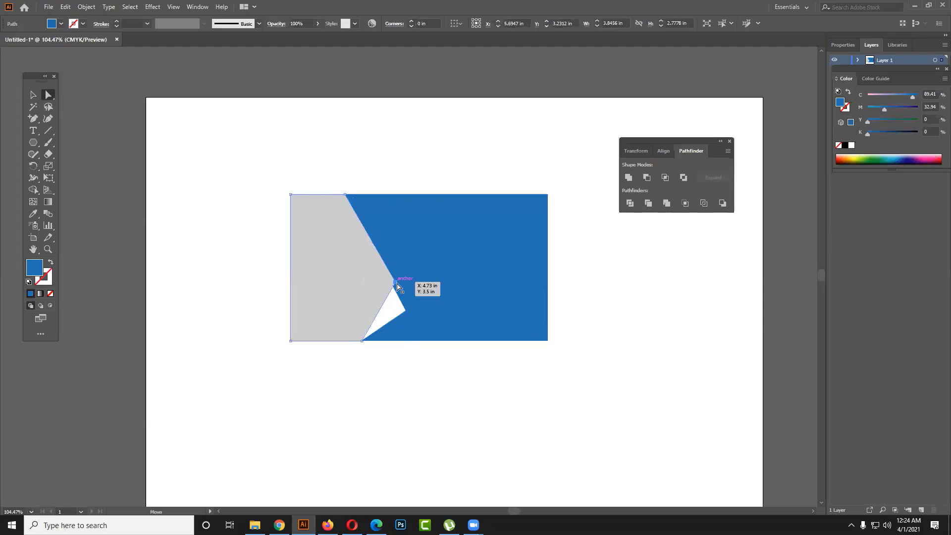
mouse_move(394, 283)
mouse_down()
mouse_move(402, 311)
mouse_move(299, 308)
mouse_up()
drag(485, 267, 515, 233)
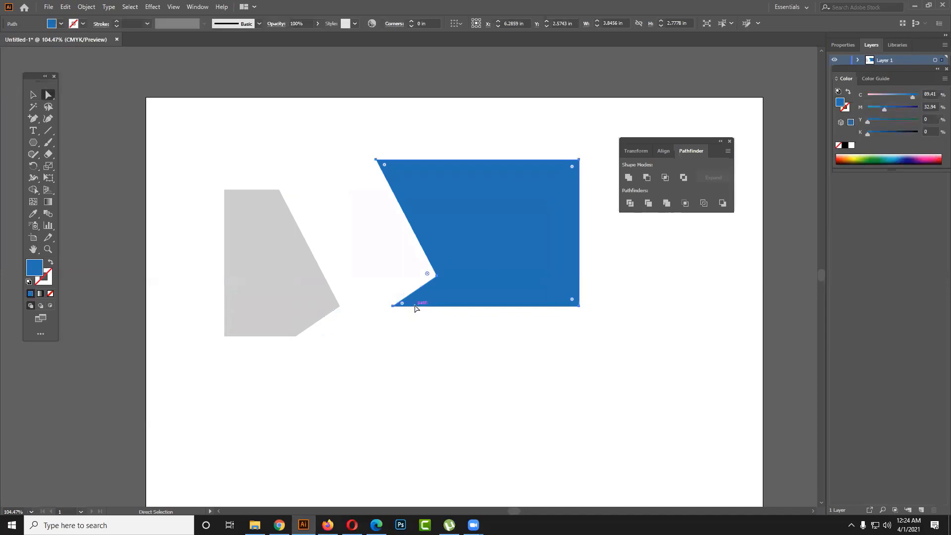
click(416, 311)
Step: Select both the grey and blue shapes with the Selection tool
scroll(414, 308, down, 4)
drag(263, 269, 499, 144)
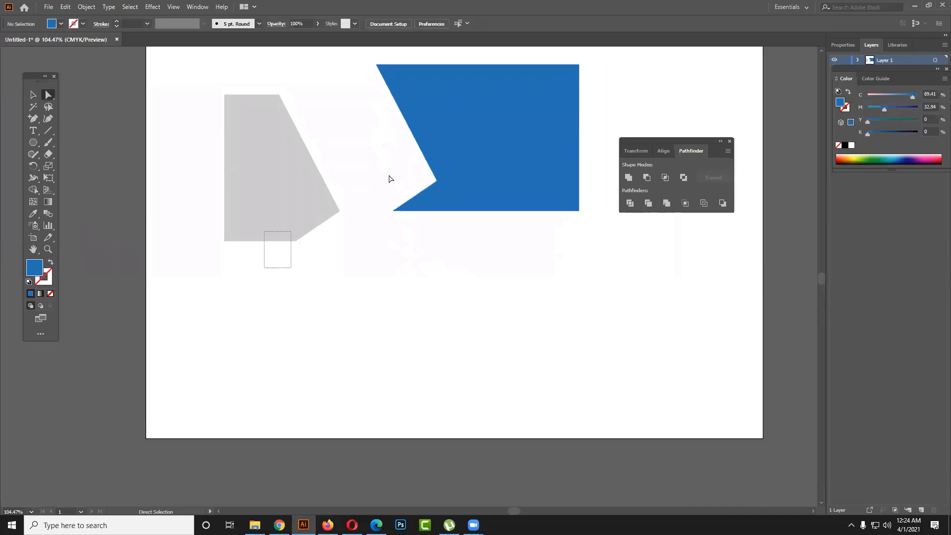
click(32, 95)
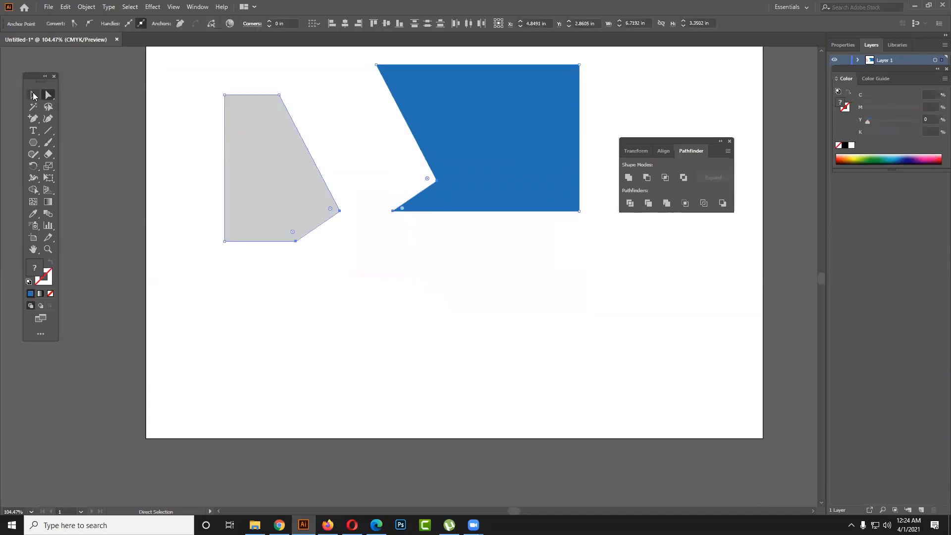
drag(274, 293, 484, 131)
Step: Delete both shapes, then draw a blue rectangle with a navy hexagon over its left end
key(Delete)
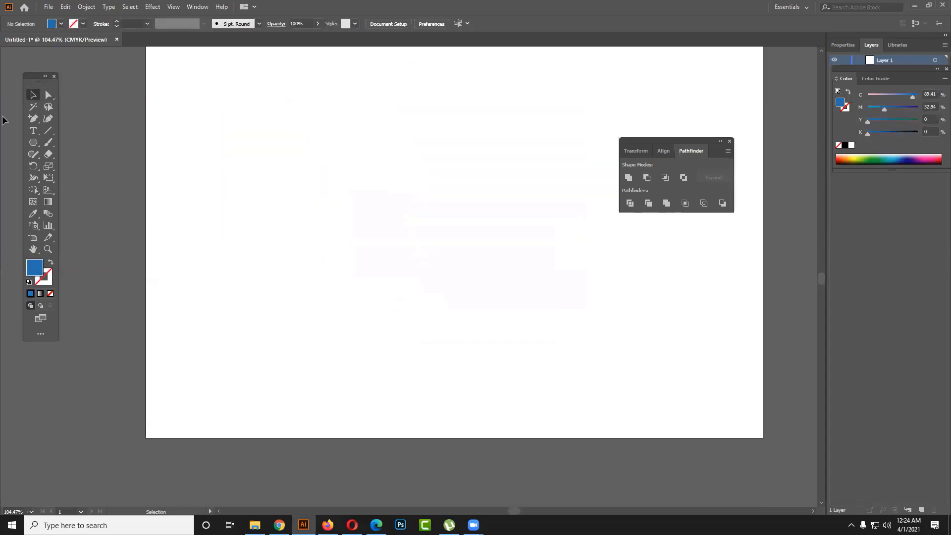
click(33, 143)
drag(258, 128, 557, 294)
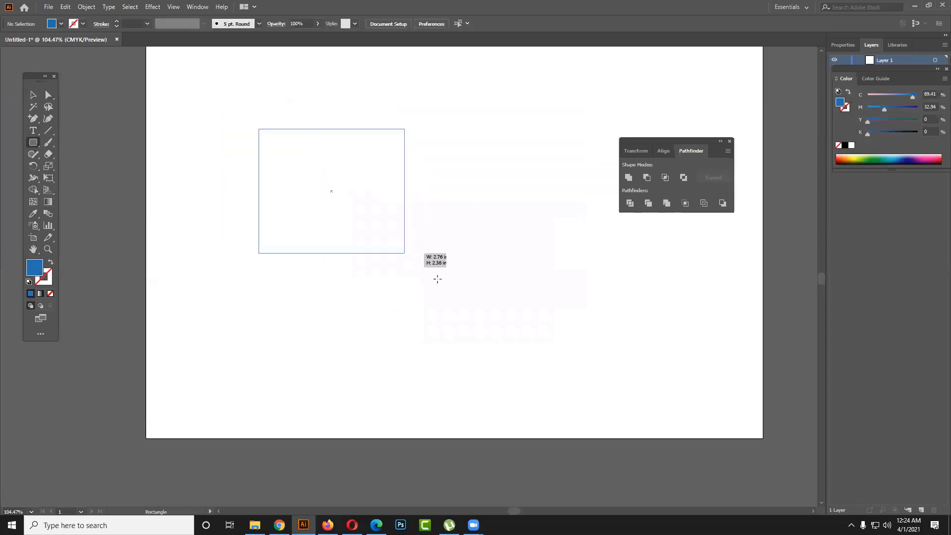
drag(35, 146, 83, 179)
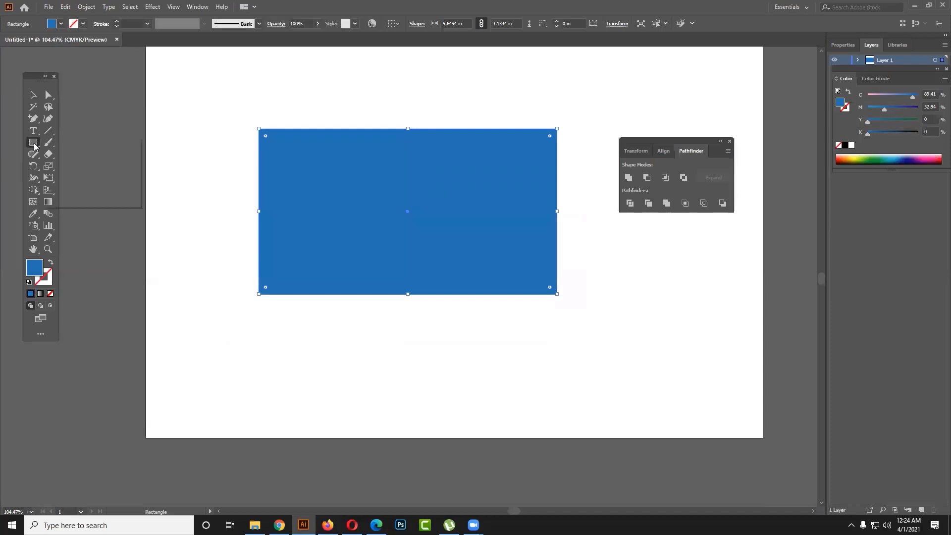
drag(186, 208, 249, 316)
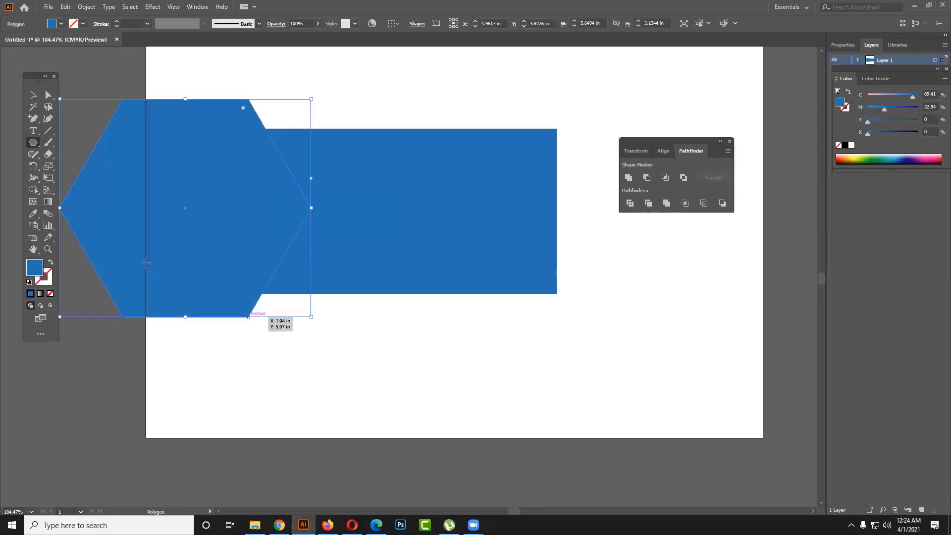
click(61, 23)
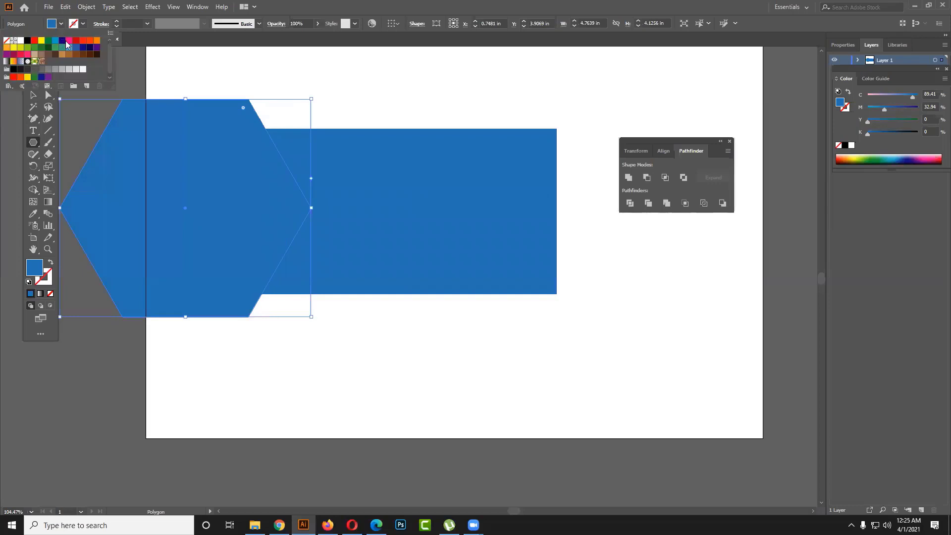
click(62, 42)
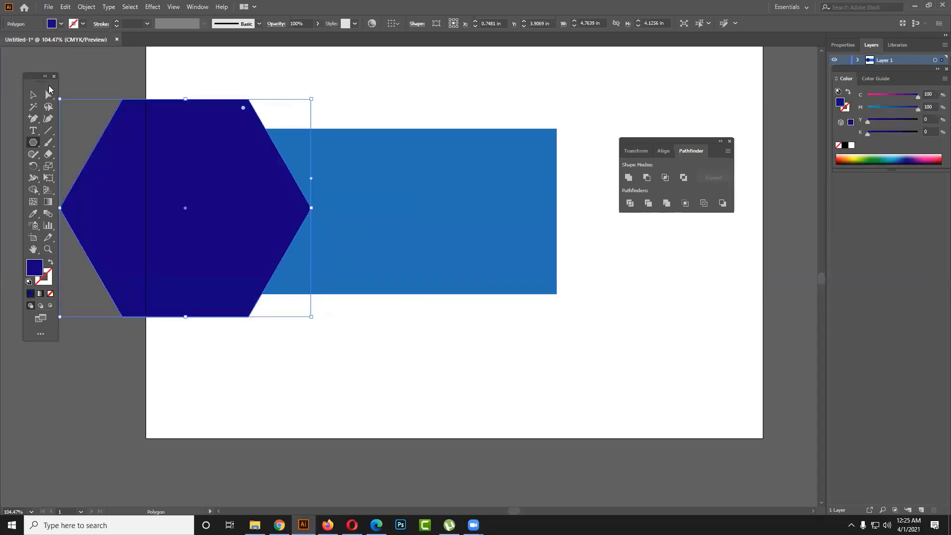
Step: Round the hexagon's corners, nudge it right, and select it with the rectangle
click(49, 94)
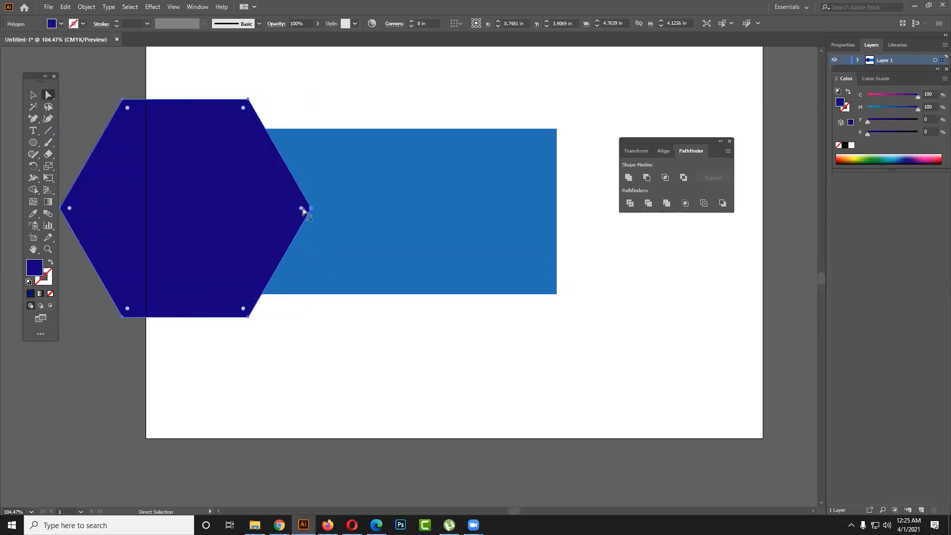
mouse_move(302, 210)
mouse_down()
mouse_move(257, 212)
mouse_move(248, 232)
mouse_up()
click(32, 93)
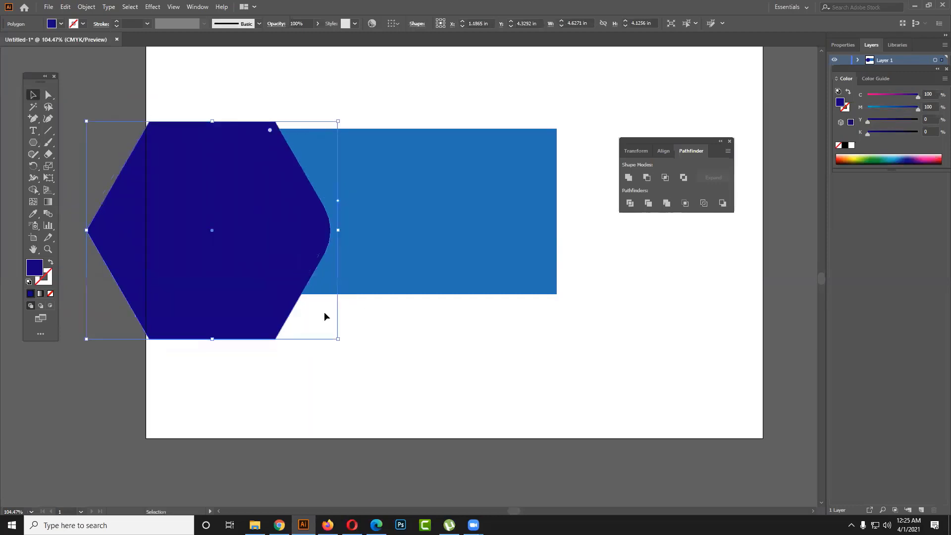
drag(275, 308, 308, 302)
drag(405, 351, 285, 247)
Step: Divide and ungroup the shapes, then delete the hexagon piece outside the rectangle
click(629, 204)
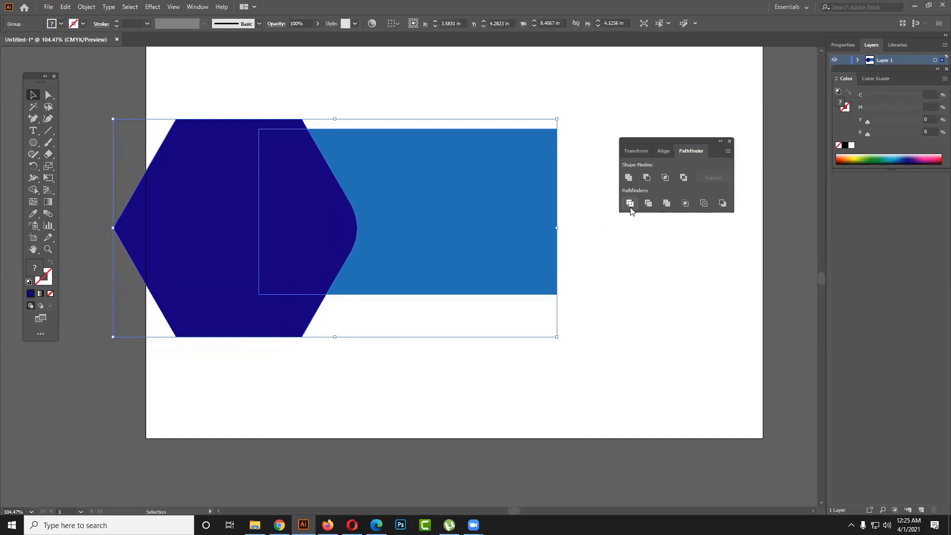
right_click(449, 214)
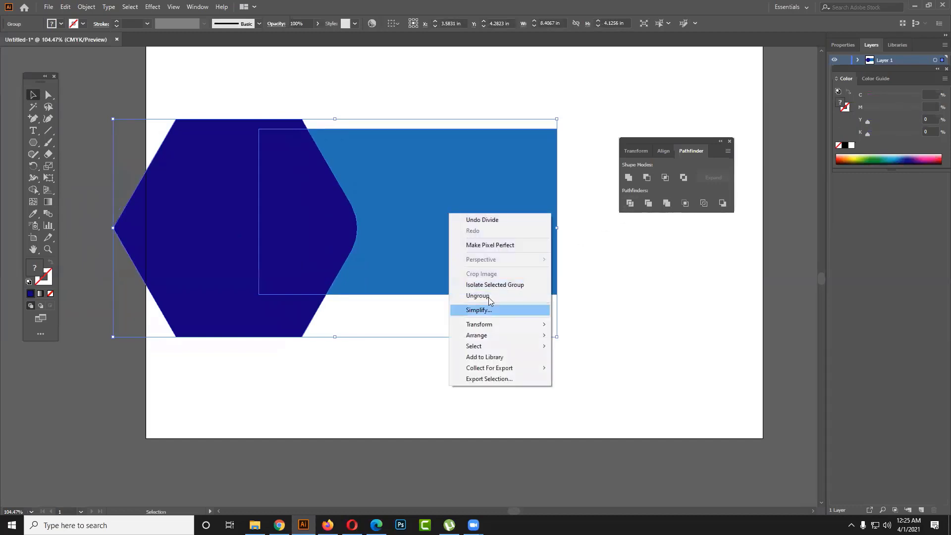
click(540, 296)
click(395, 319)
click(283, 334)
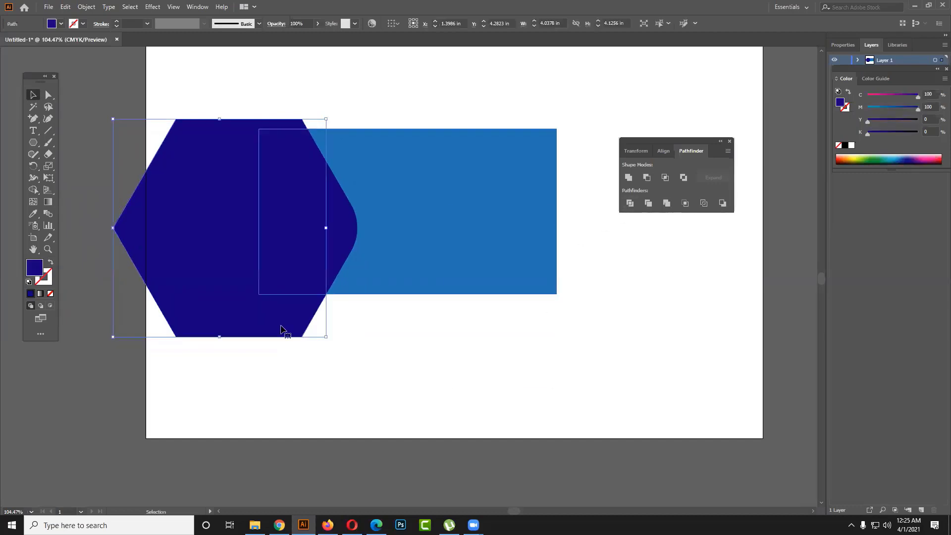
key(Delete)
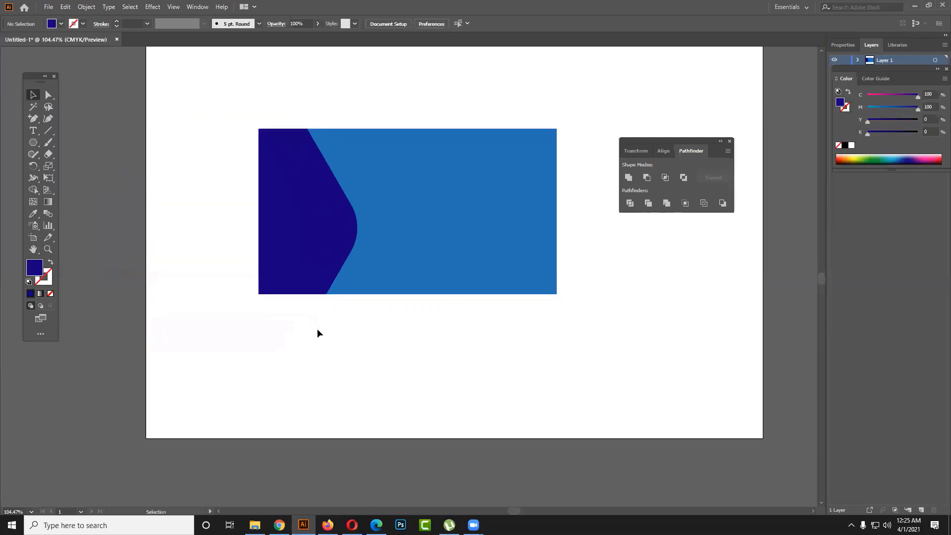
Step: Pull the navy and light blue pieces apart, then delete both
drag(314, 268, 464, 251)
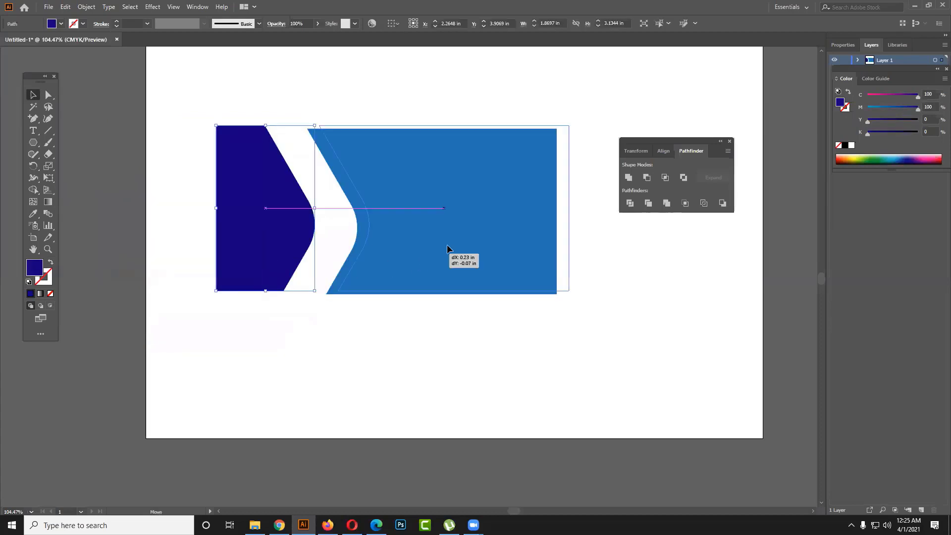
drag(298, 253, 284, 257)
click(337, 311)
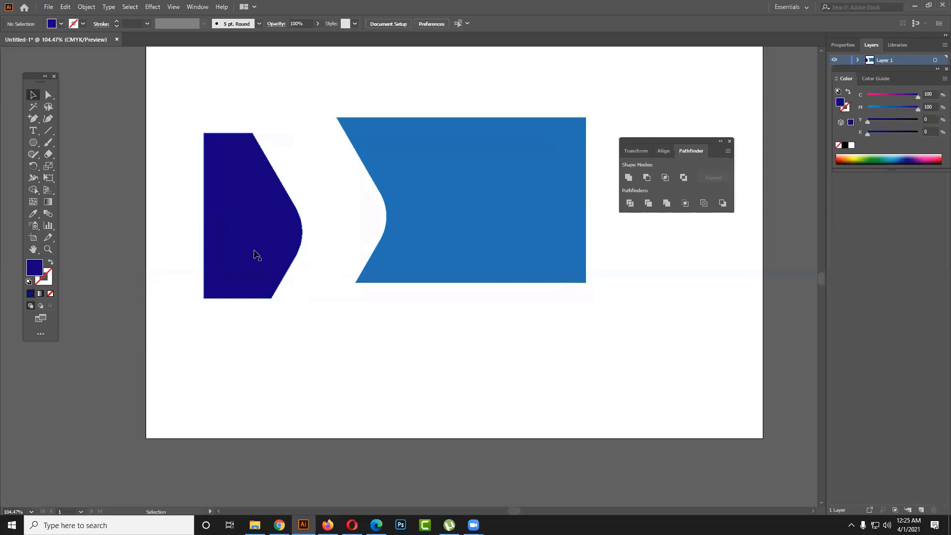
drag(487, 352, 208, 191)
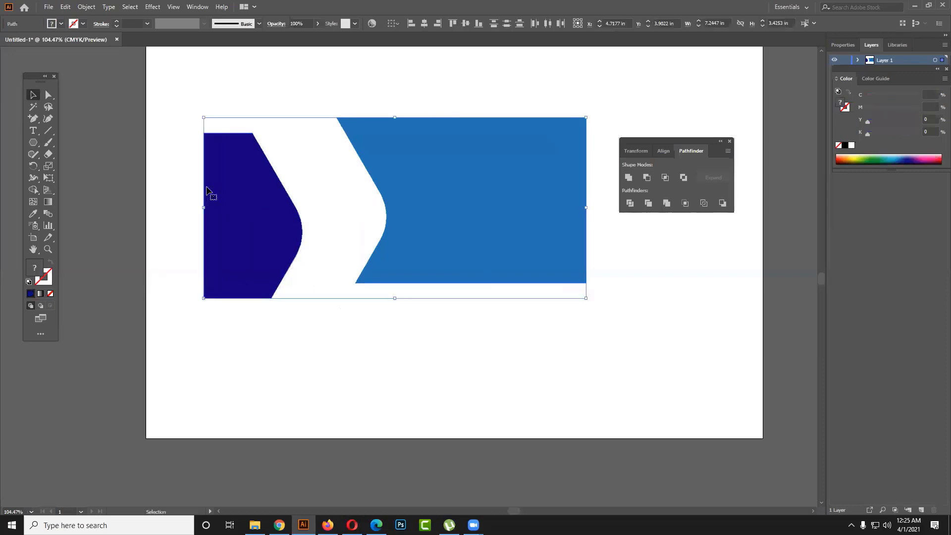
key(Delete)
drag(33, 143, 68, 146)
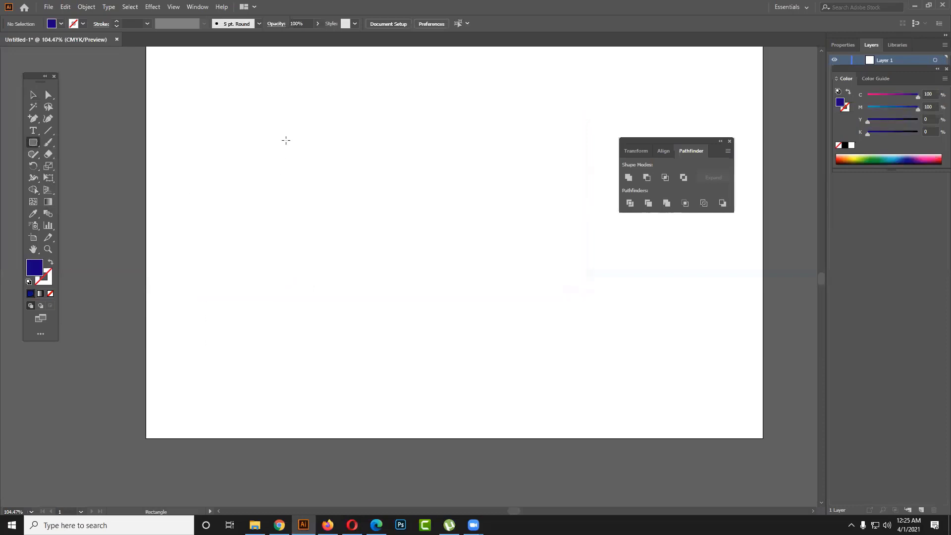
Step: Draw a large dark blue rectangle and a light cyan circle over its lower-left corner
drag(287, 140, 613, 329)
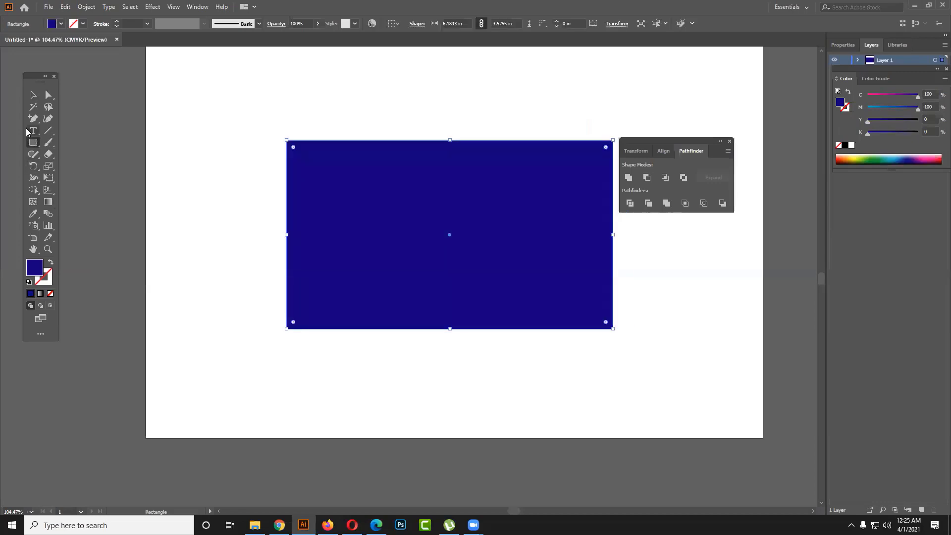
drag(33, 143, 64, 166)
click(64, 166)
drag(174, 242, 397, 465)
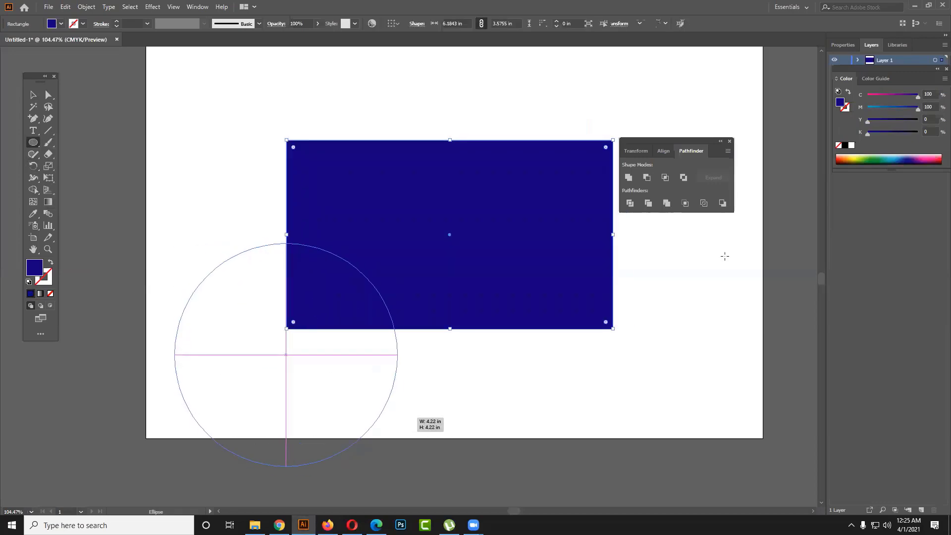
click(892, 156)
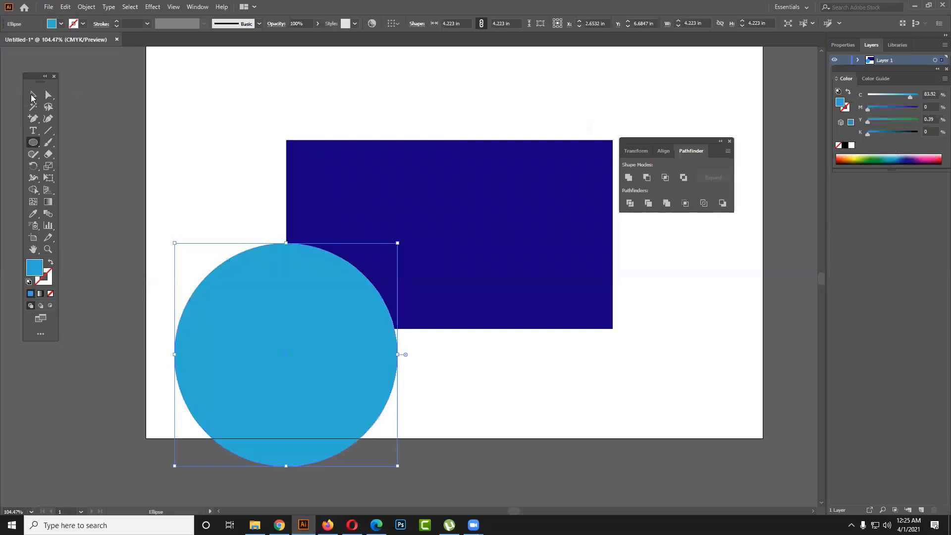
Step: Move the cyan circle up to overlap the rectangle's top-left corner
click(32, 95)
mouse_move(288, 325)
mouse_down()
mouse_move(326, 173)
mouse_move(294, 182)
mouse_up()
key(shift+Up)
key(shift+Up)
key(shift+Up)
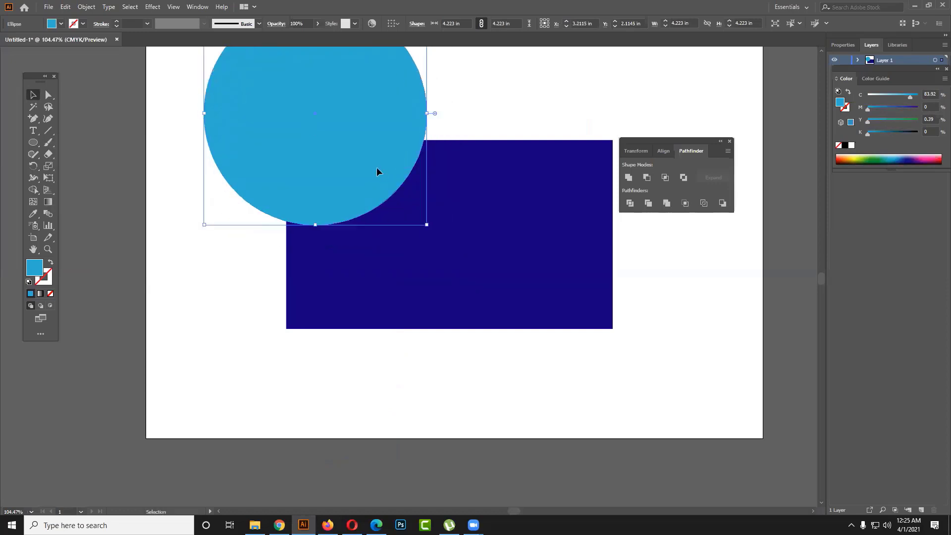
drag(377, 169, 380, 189)
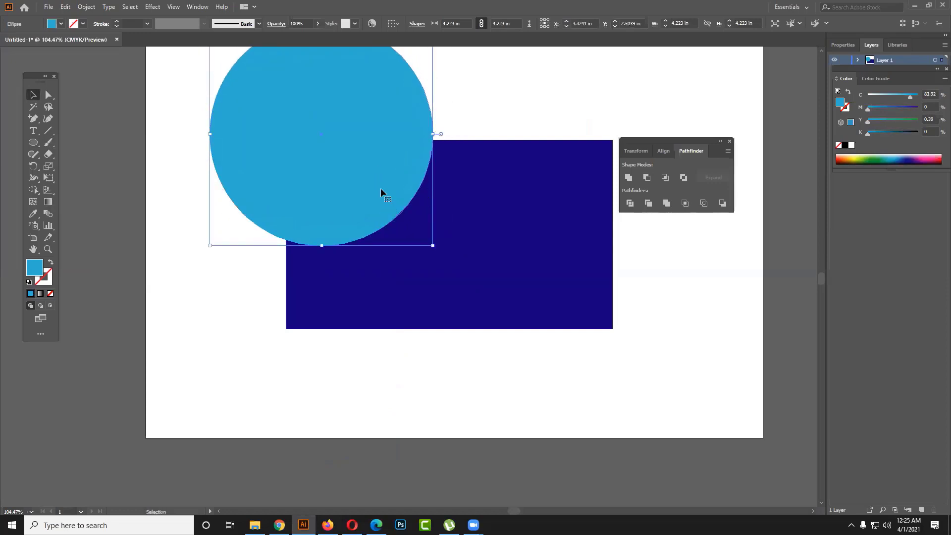
Step: Copy the circle to the bottom-right, enlarge it, colour it yellow-green, and select everything
drag(328, 146, 529, 315)
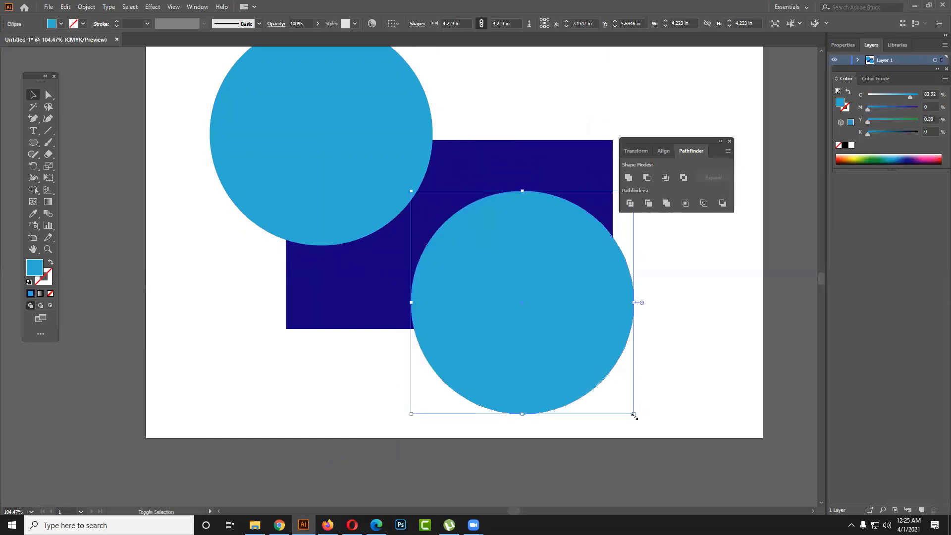
drag(635, 412, 692, 471)
drag(555, 306, 550, 319)
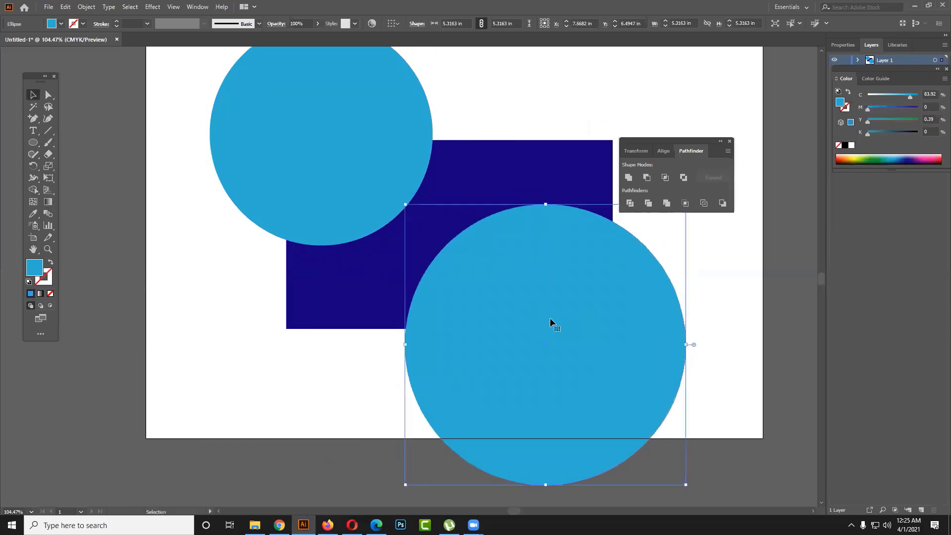
click(728, 319)
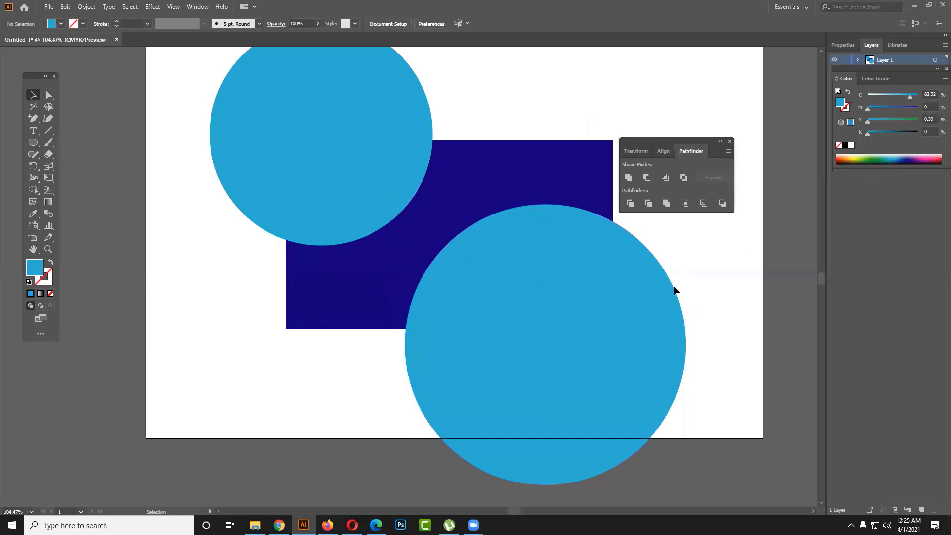
click(664, 297)
click(862, 159)
click(749, 306)
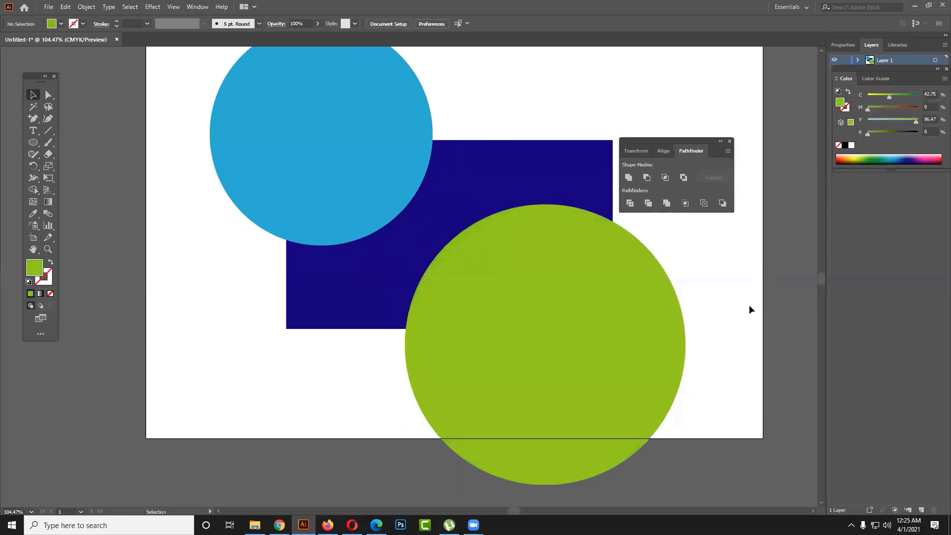
drag(749, 308, 355, 119)
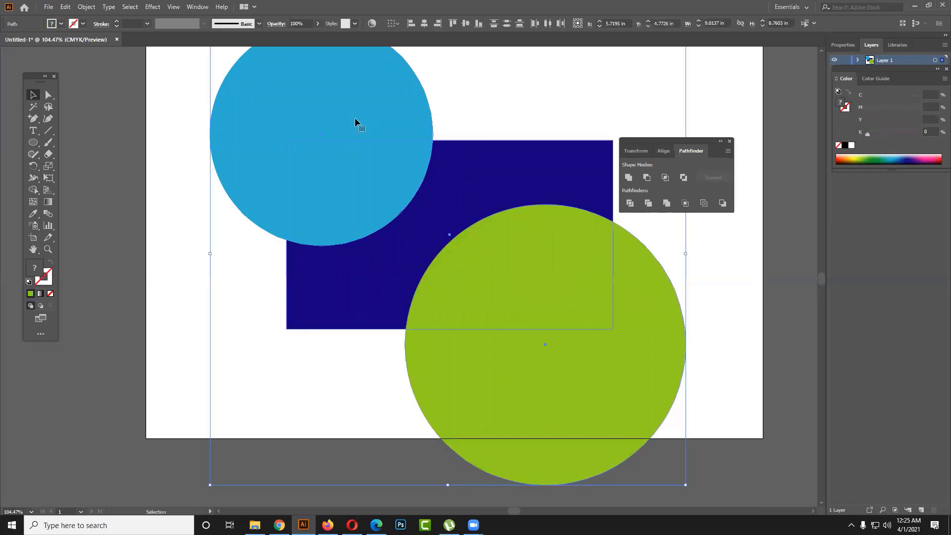
Step: Divide the rectangle and circles with Pathfinder and ungroup the pieces
click(629, 204)
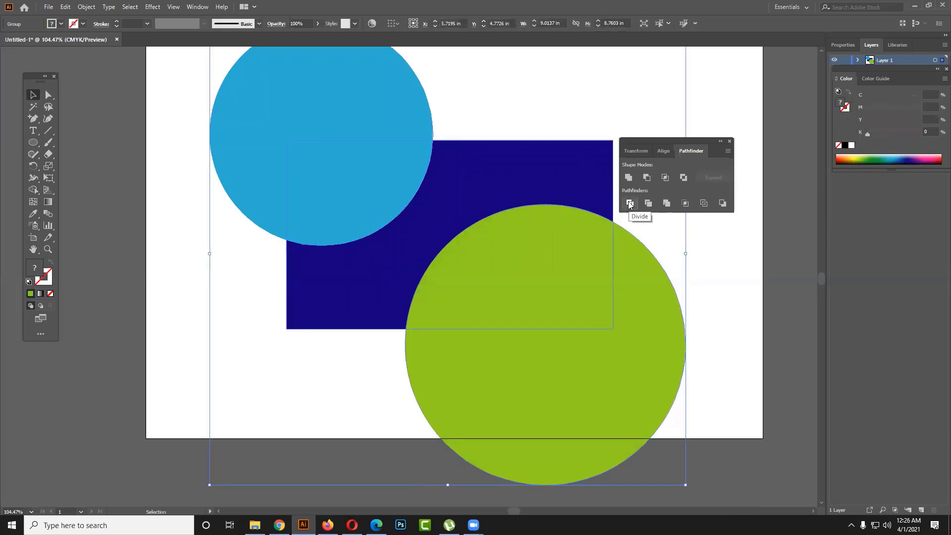
right_click(505, 203)
click(539, 284)
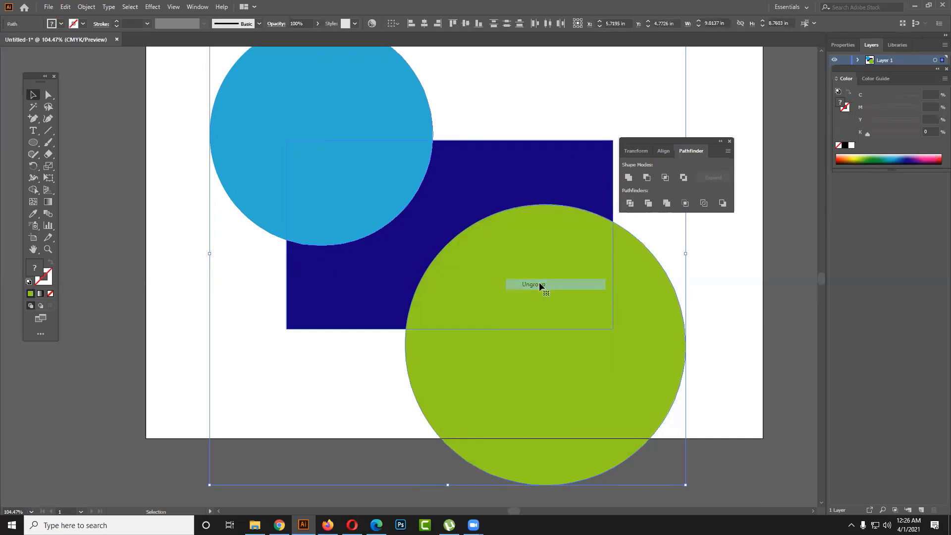
click(793, 266)
Step: Delete the outer green and cyan circle parts, keeping the inner corner pieces
drag(638, 293, 681, 336)
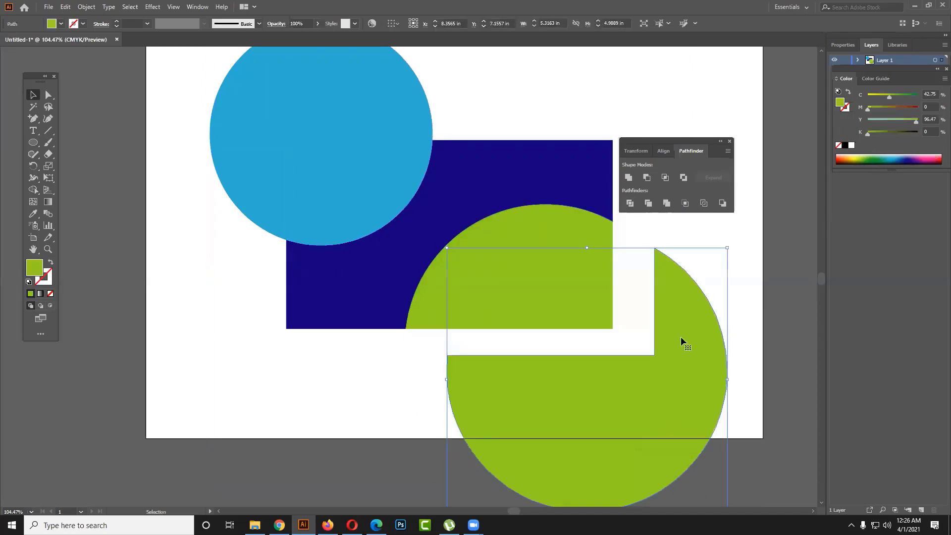
key(Delete)
drag(333, 117, 196, 105)
key(Delete)
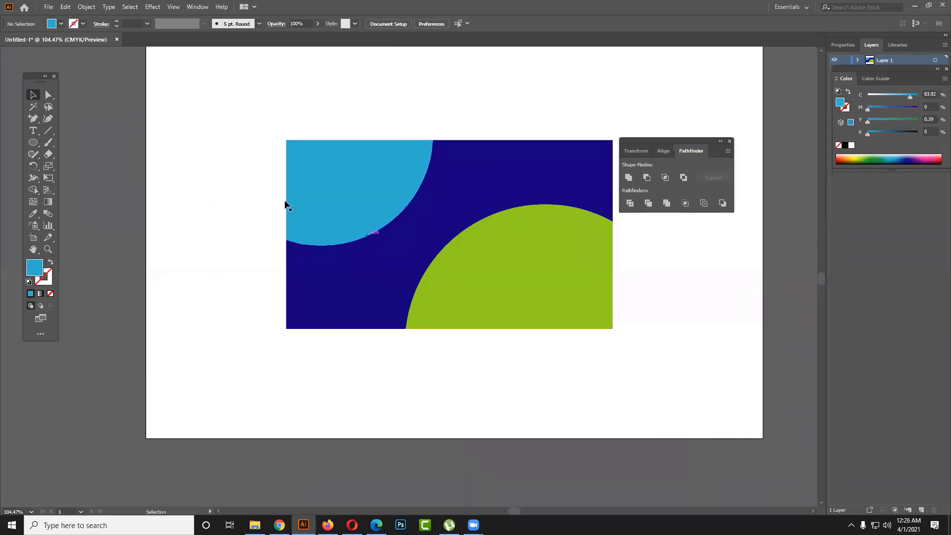
click(328, 168)
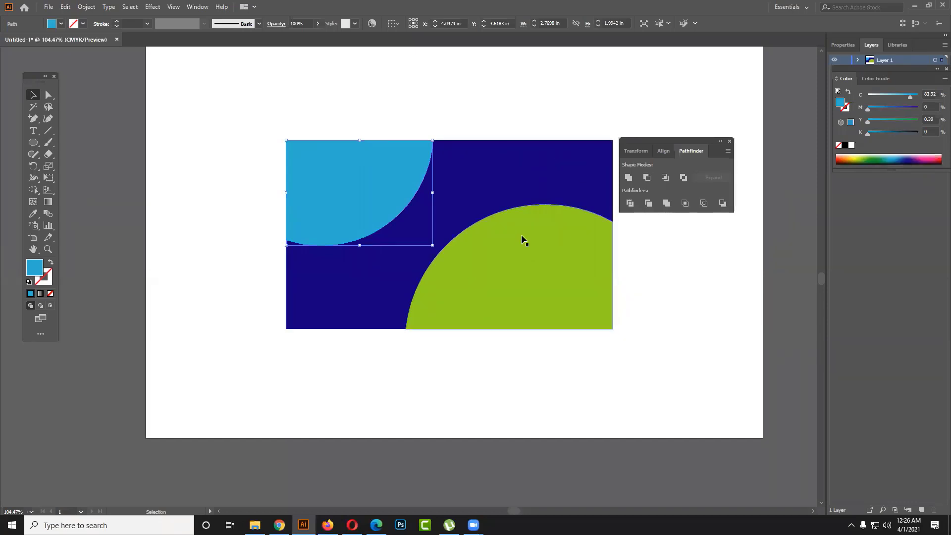
click(535, 250)
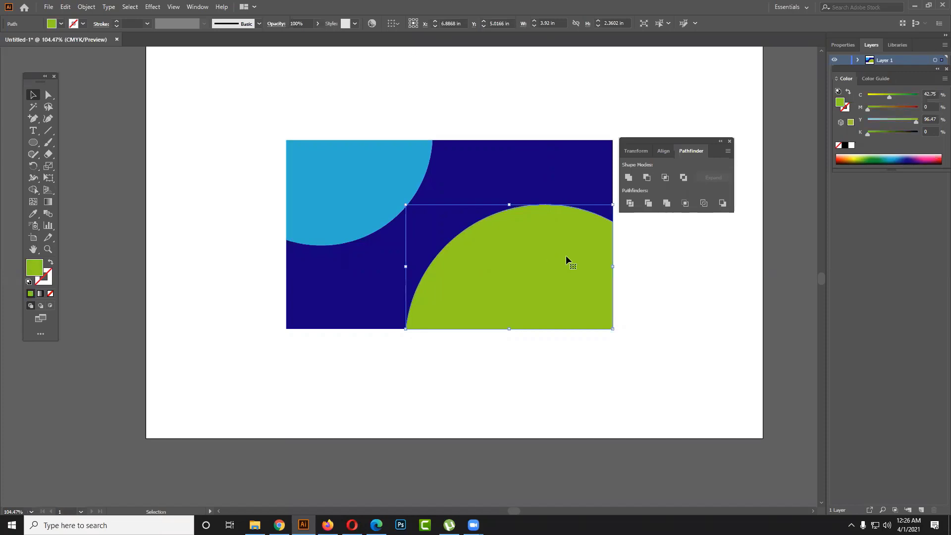
click(633, 273)
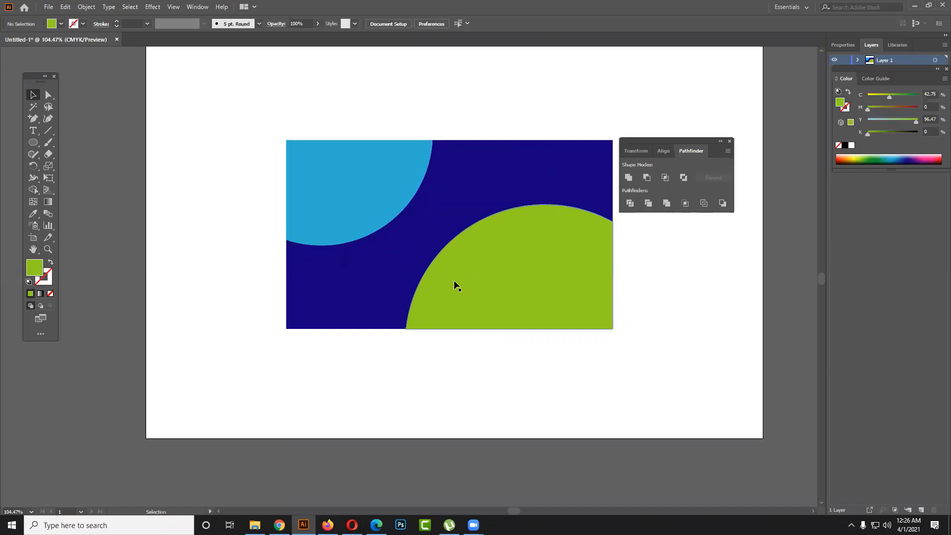
drag(409, 162, 382, 301)
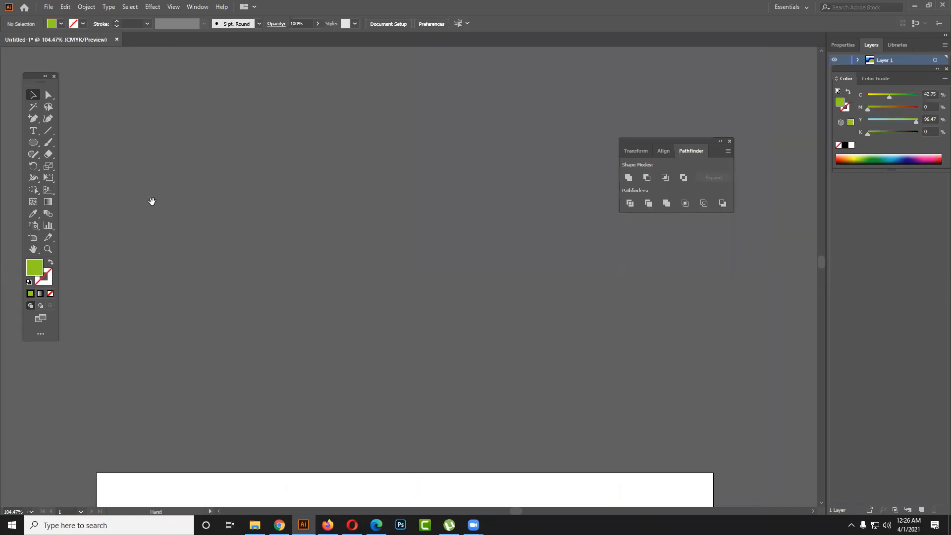
Step: Draw a lime rectangle and a rounded rectangle with enlarged corner radius at its lower left
click(32, 142)
drag(33, 142, 65, 142)
mouse_move(218, 124)
mouse_down()
mouse_move(536, 282)
mouse_move(525, 294)
mouse_up()
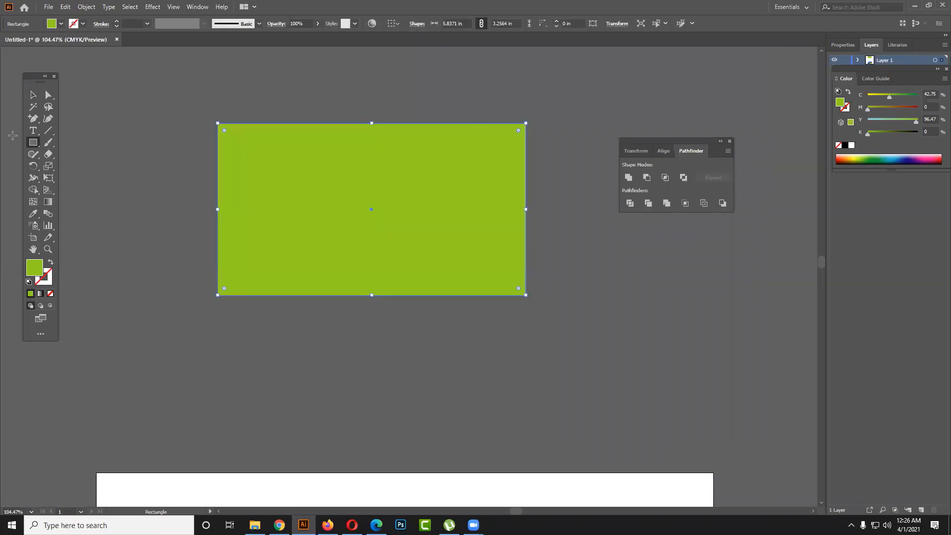
drag(32, 145, 62, 154)
mouse_move(137, 216)
mouse_down()
mouse_move(239, 300)
mouse_move(269, 310)
mouse_up()
key(Right)
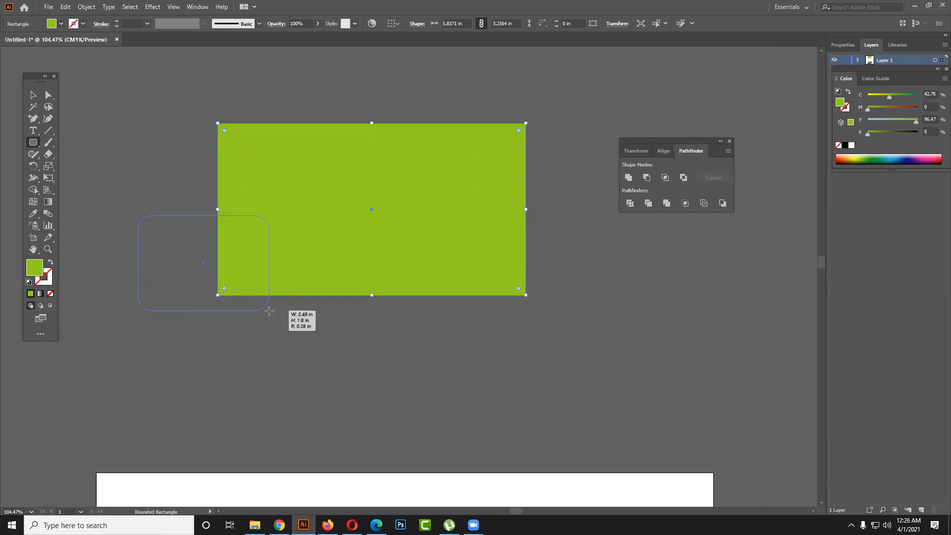
drag(269, 311, 269, 311)
Step: Fill the rounded rectangle green, rotate it about 35 degrees, and move it to the lower right
click(61, 23)
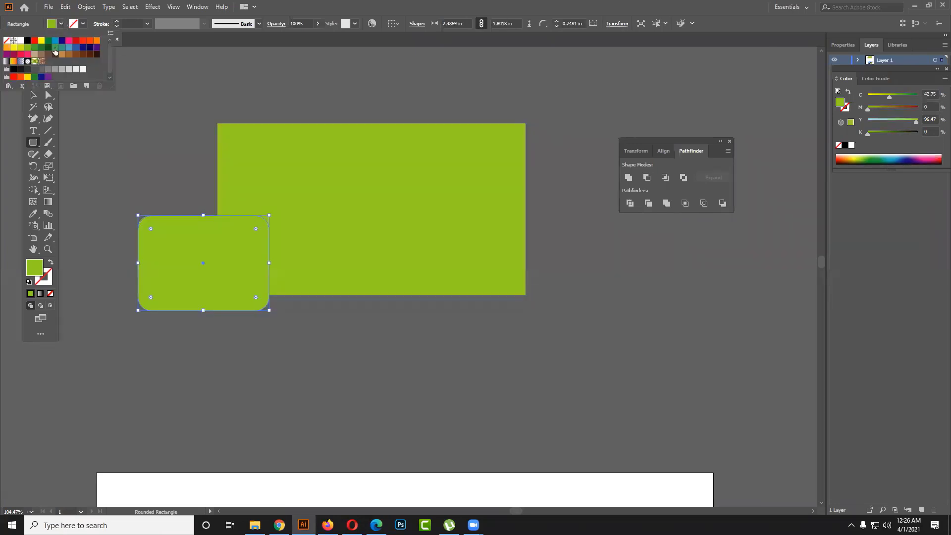
click(56, 52)
click(33, 95)
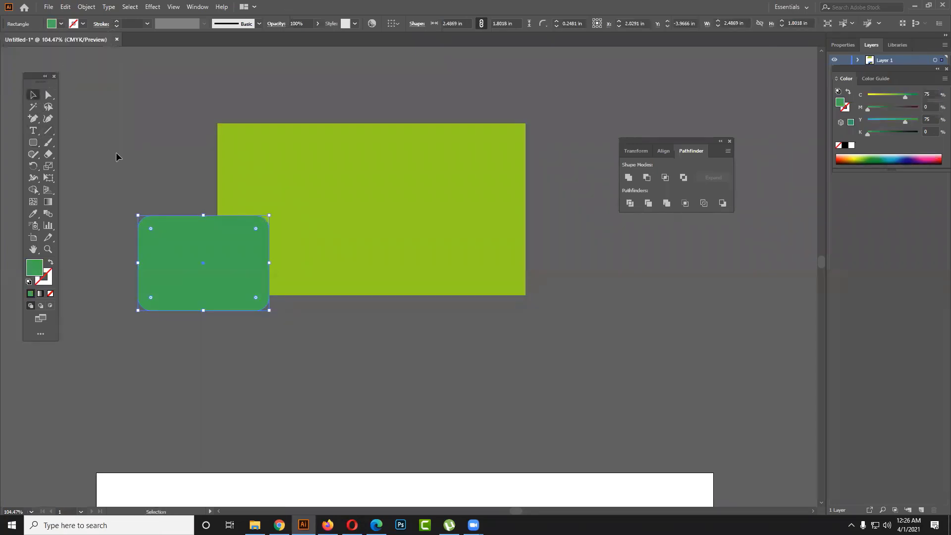
drag(295, 291, 321, 267)
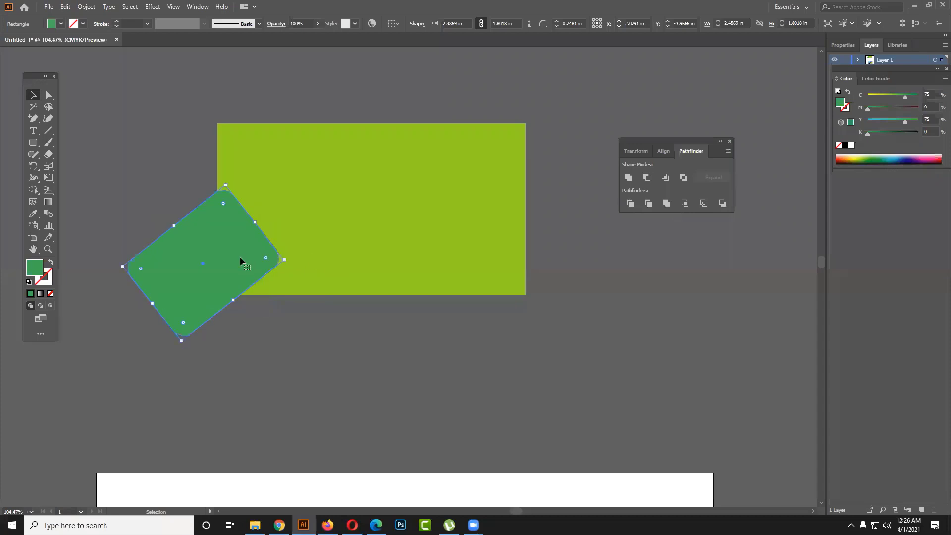
mouse_move(242, 262)
mouse_down()
mouse_move(596, 274)
mouse_move(183, 150)
mouse_up()
Step: Copy the tilted green rounded rectangle to the rectangle's upper-left corner
click(626, 340)
click(573, 281)
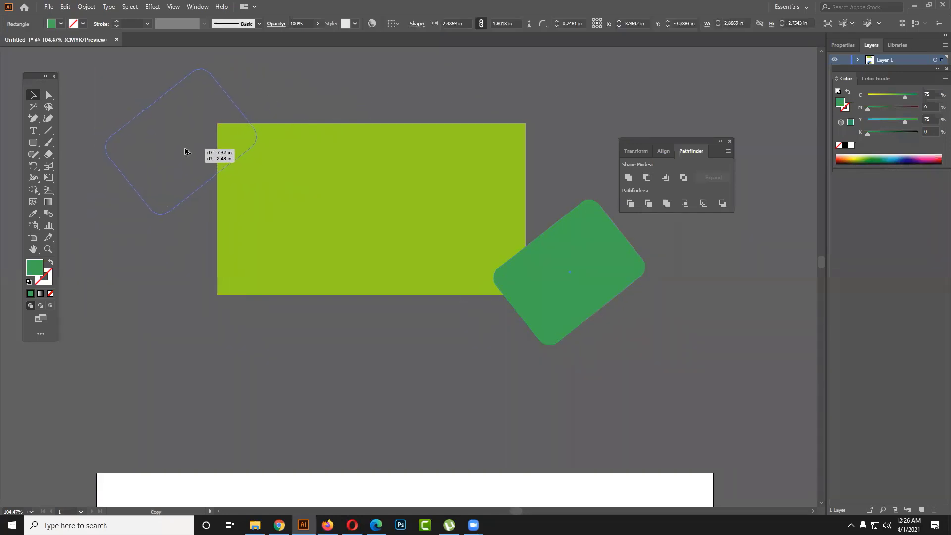
drag(183, 150, 183, 151)
click(196, 325)
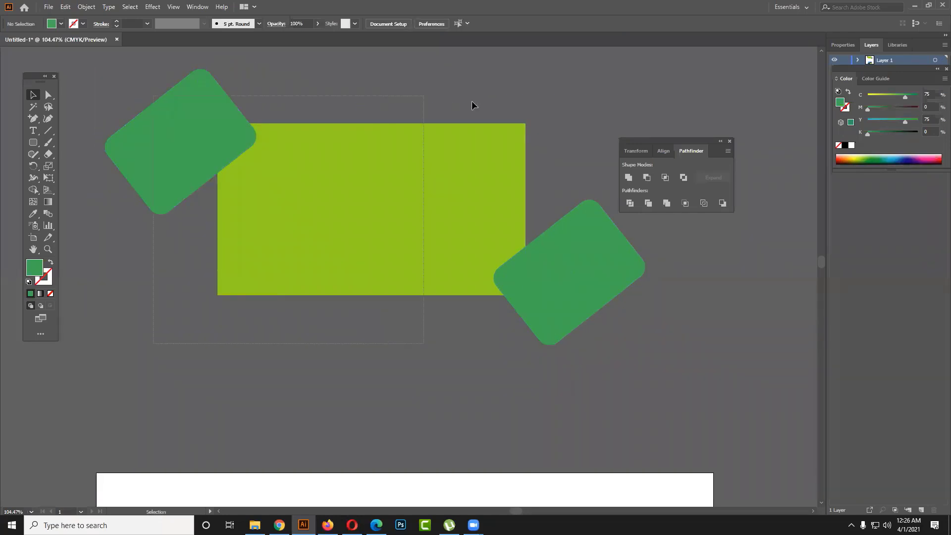
Step: Divide all shapes at their overlaps and ungroup the resulting pieces
key(ctrl+a)
click(630, 203)
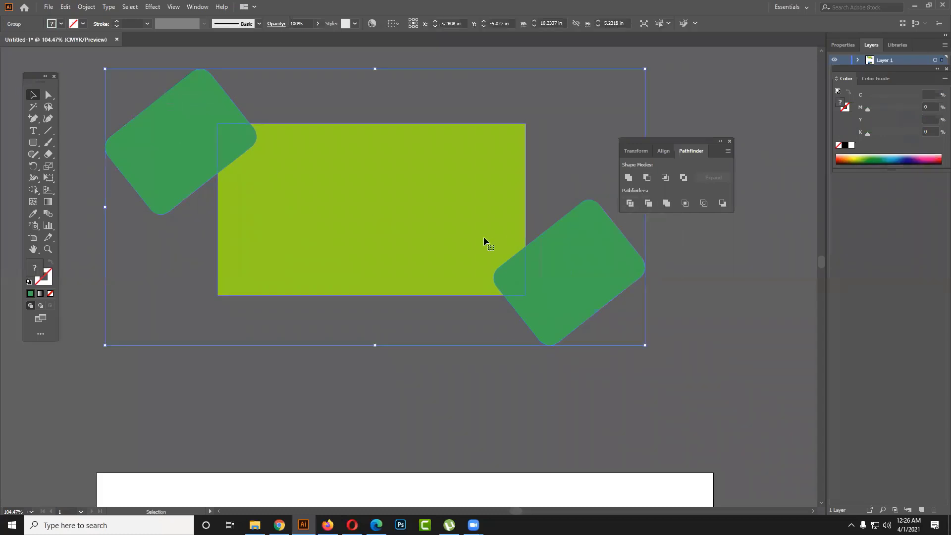
right_click(483, 236)
click(512, 319)
click(486, 357)
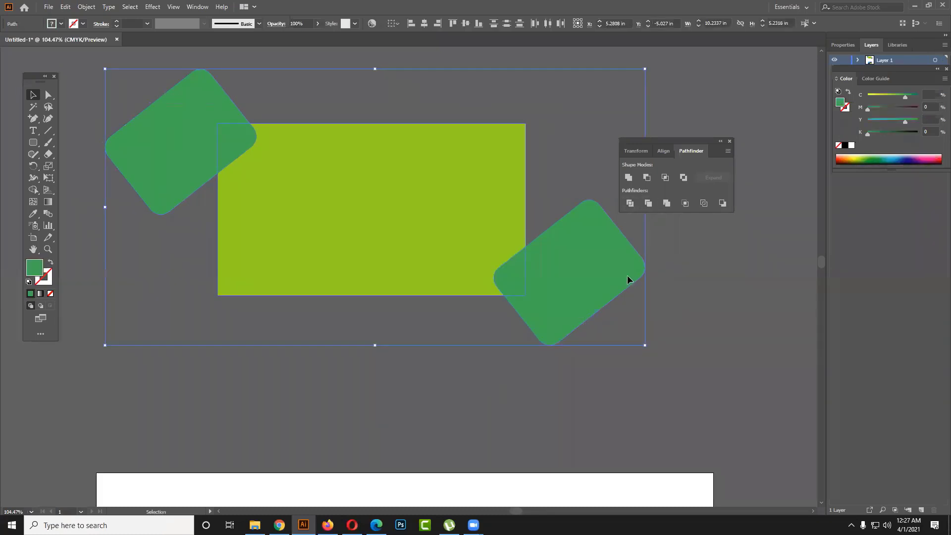
Step: Delete the two stray green pieces lying off the card
click(620, 275)
key(Delete)
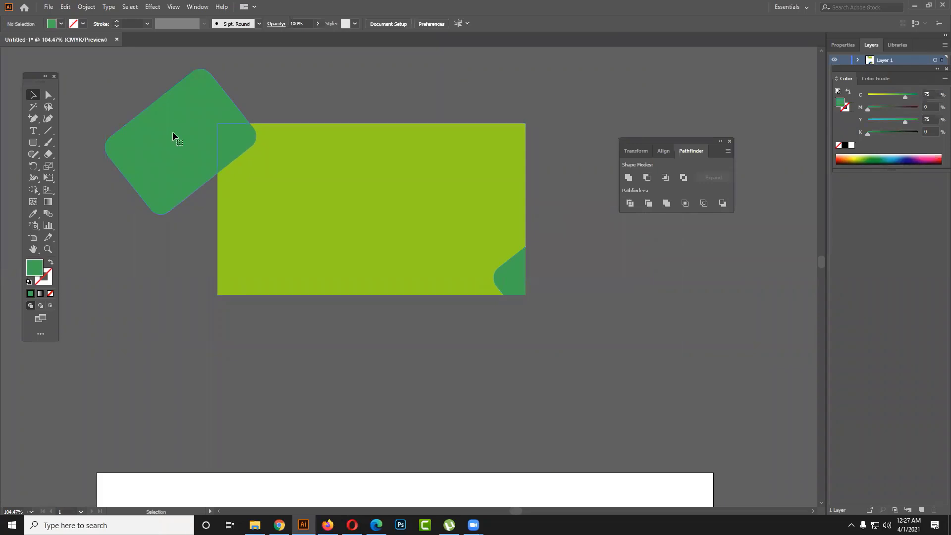
click(173, 134)
key(Delete)
Step: Fill the large green rectangle with a light grey-white swatch
click(305, 172)
click(61, 24)
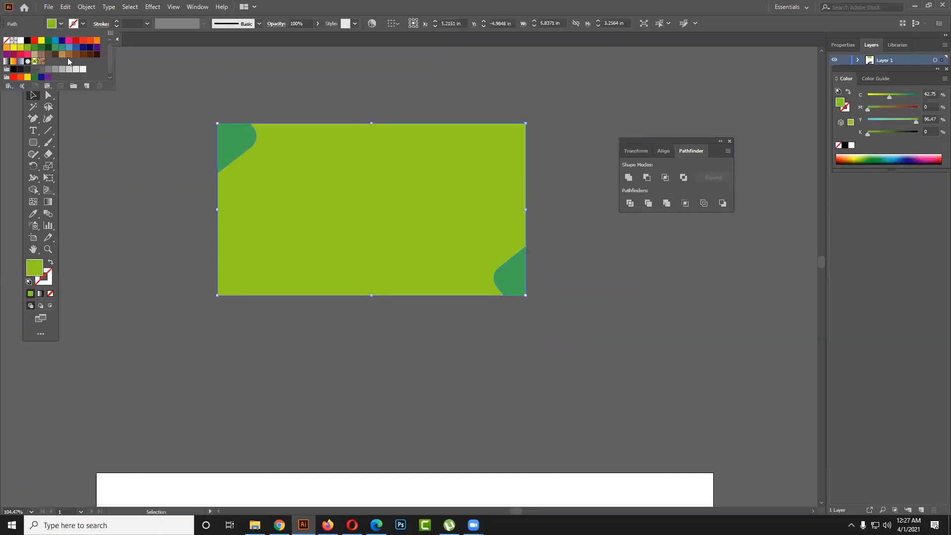
click(84, 71)
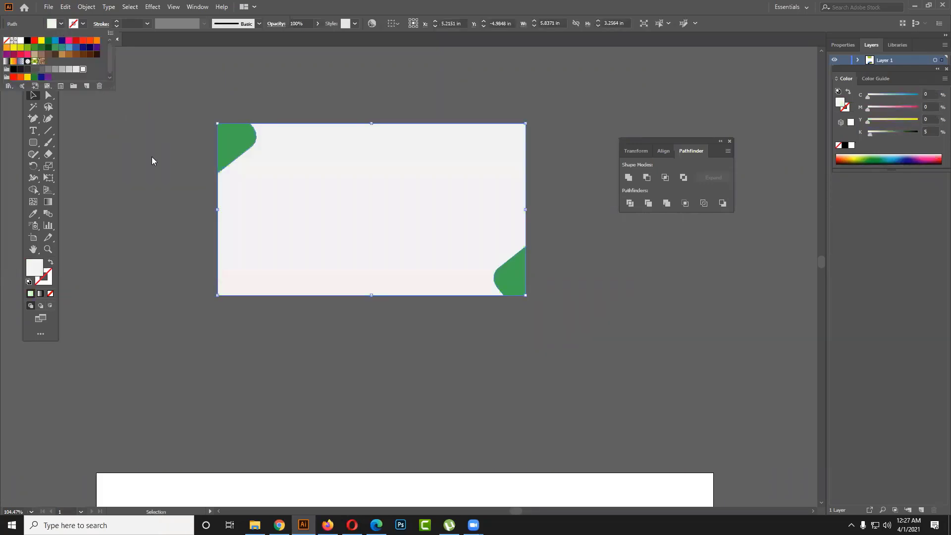
click(506, 294)
click(233, 159)
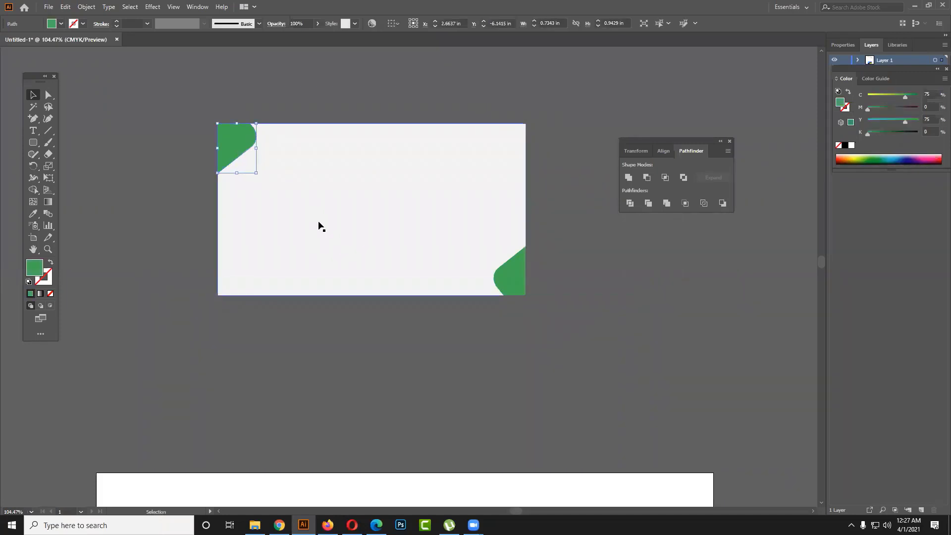
click(528, 264)
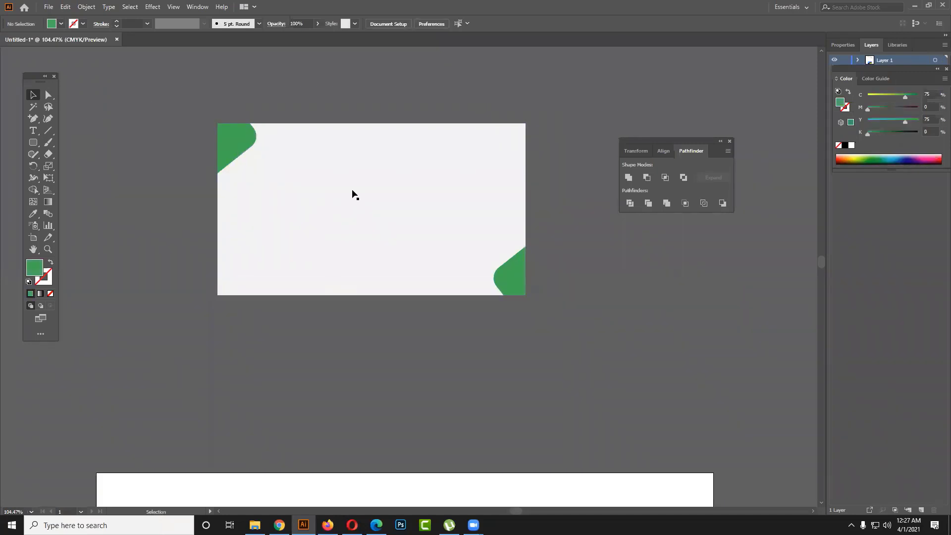
click(237, 135)
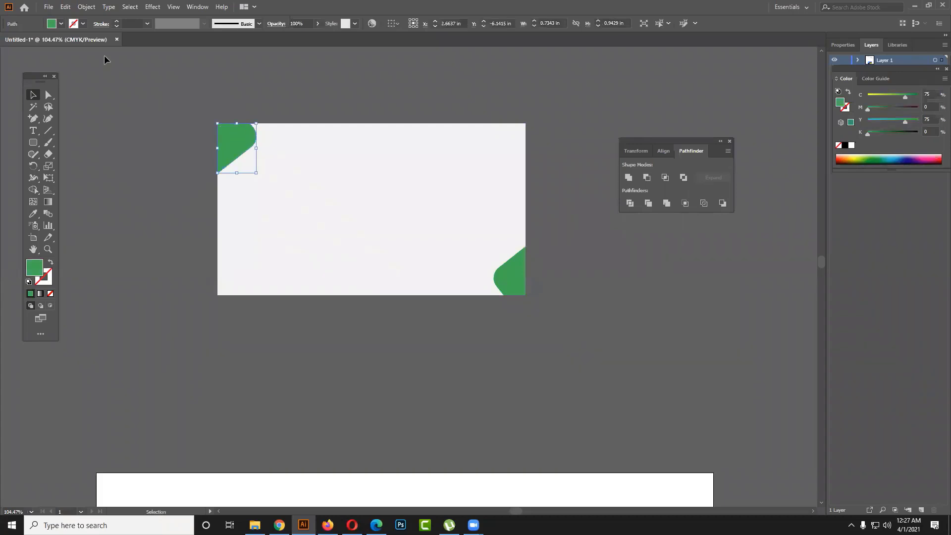
Step: Fill the upper-left and bottom-right green corner shapes black
click(61, 25)
click(27, 41)
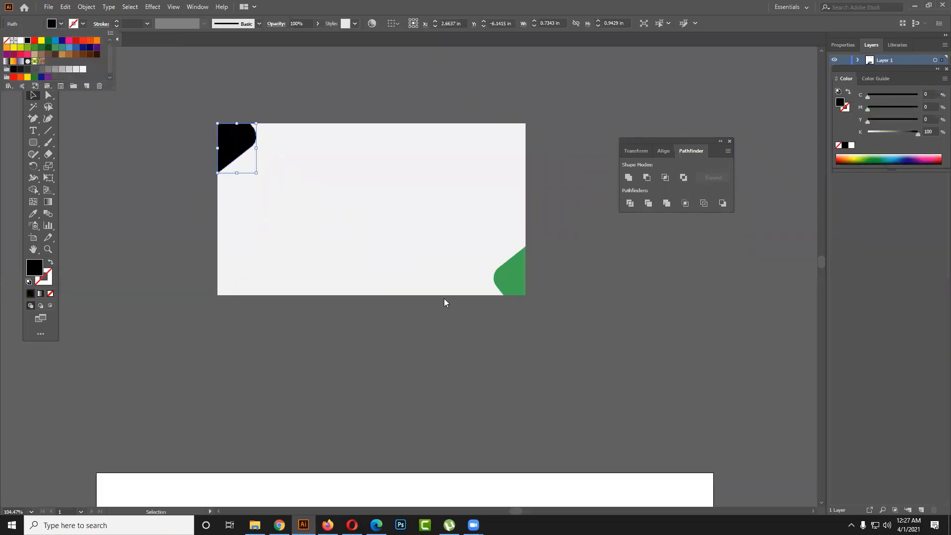
click(529, 274)
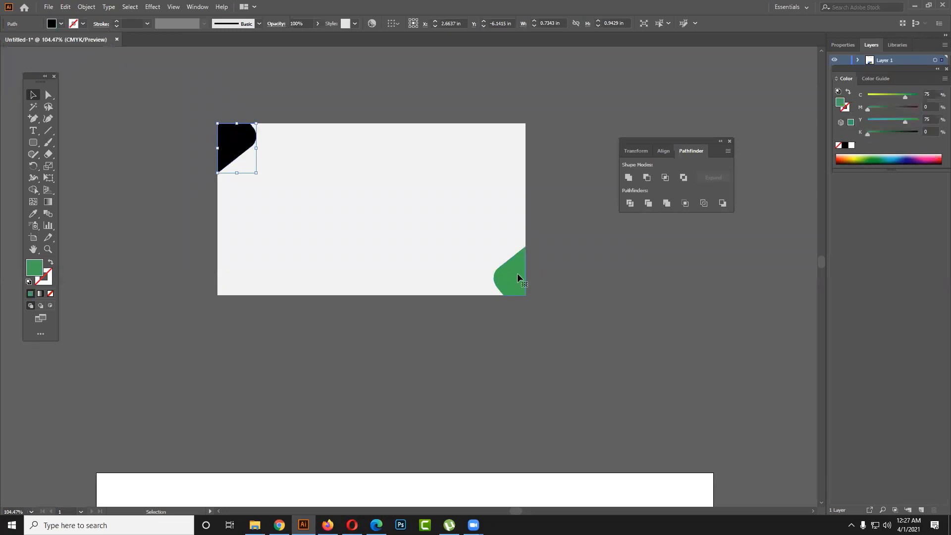
click(69, 23)
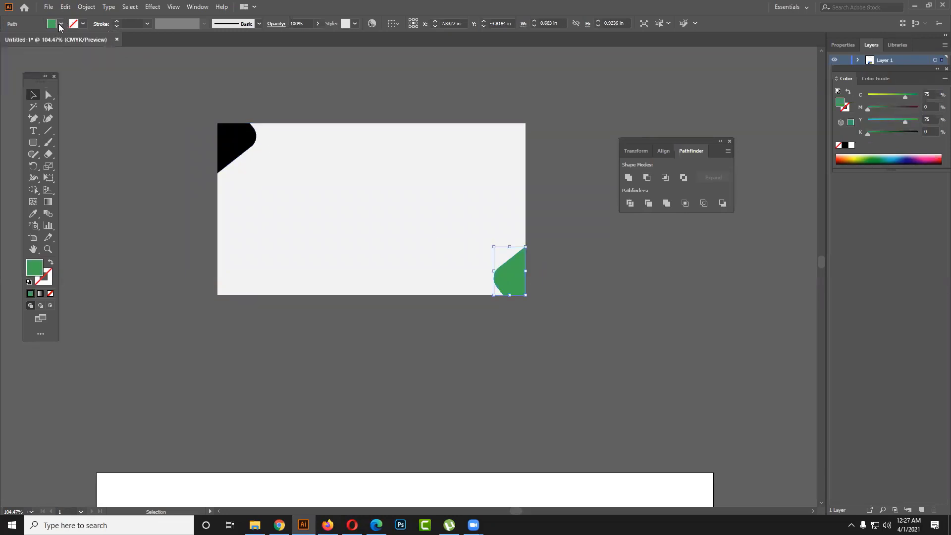
click(61, 25)
click(27, 41)
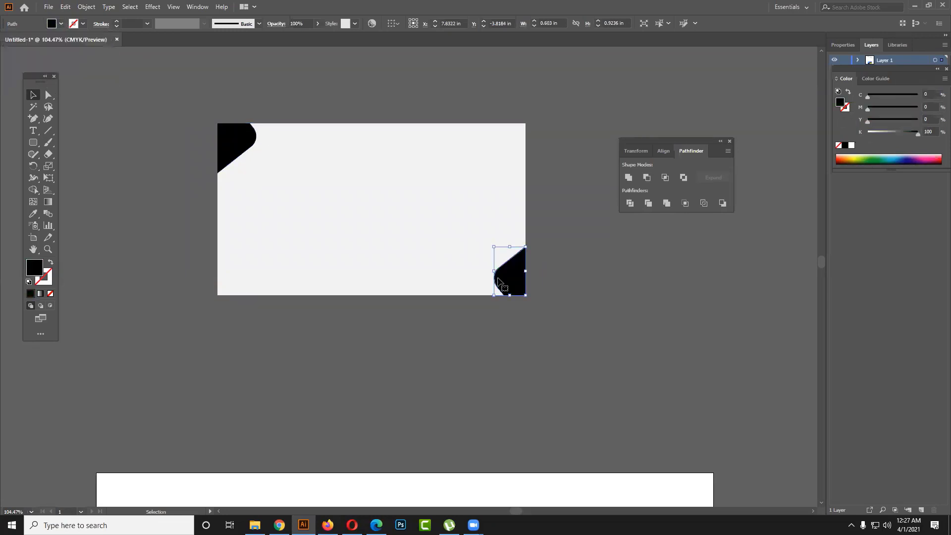
Step: Add an orange copy of the bottom-right accent, offset slightly and sent backward behind it
click(502, 300)
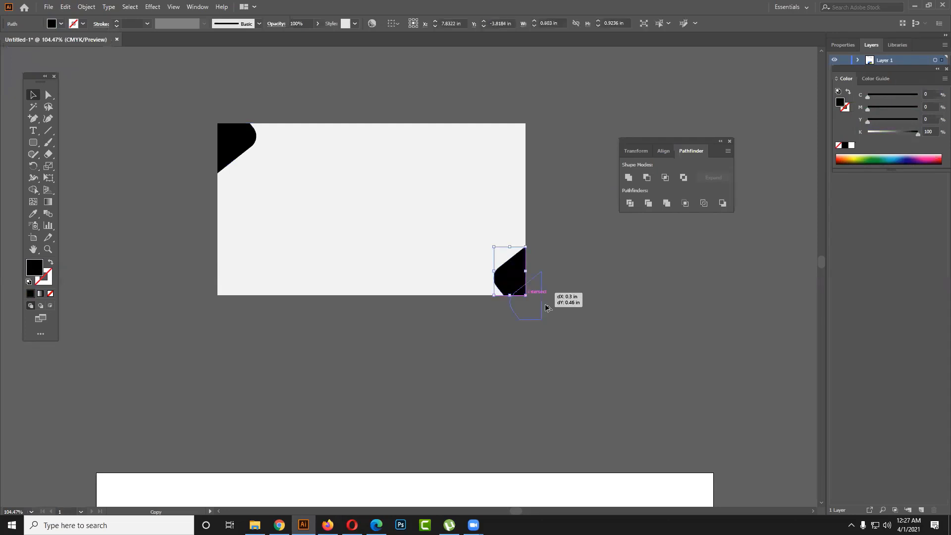
drag(522, 281, 553, 299)
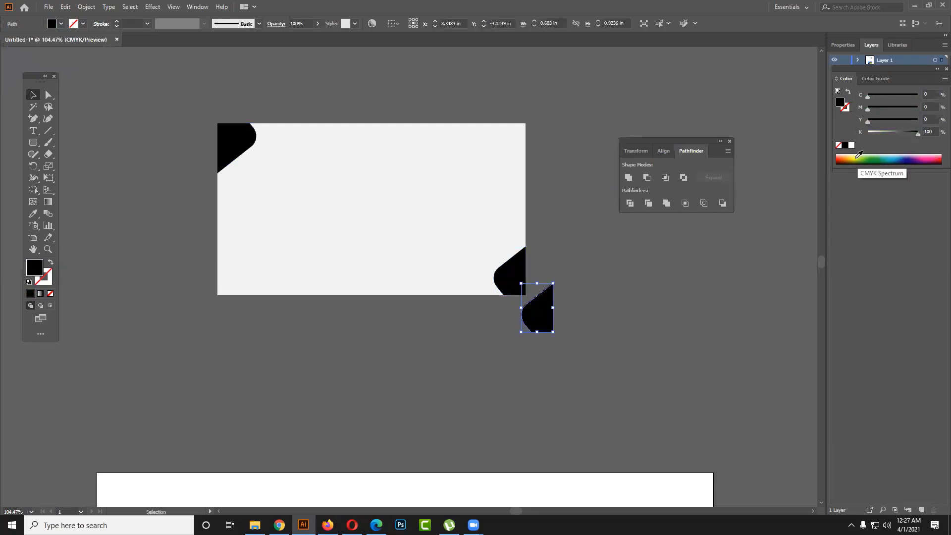
drag(845, 157, 847, 154)
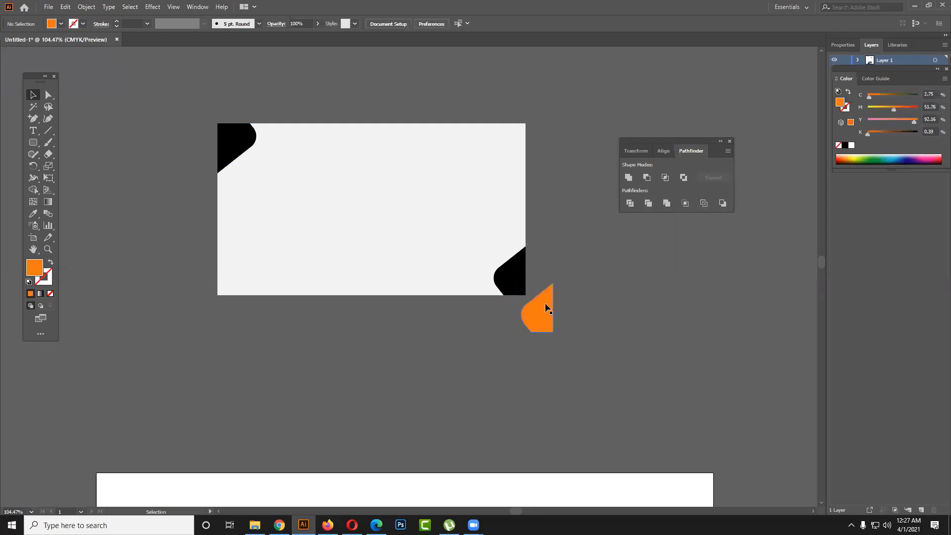
mouse_move(545, 304)
mouse_down()
mouse_move(530, 278)
mouse_move(512, 283)
mouse_up()
click(533, 277)
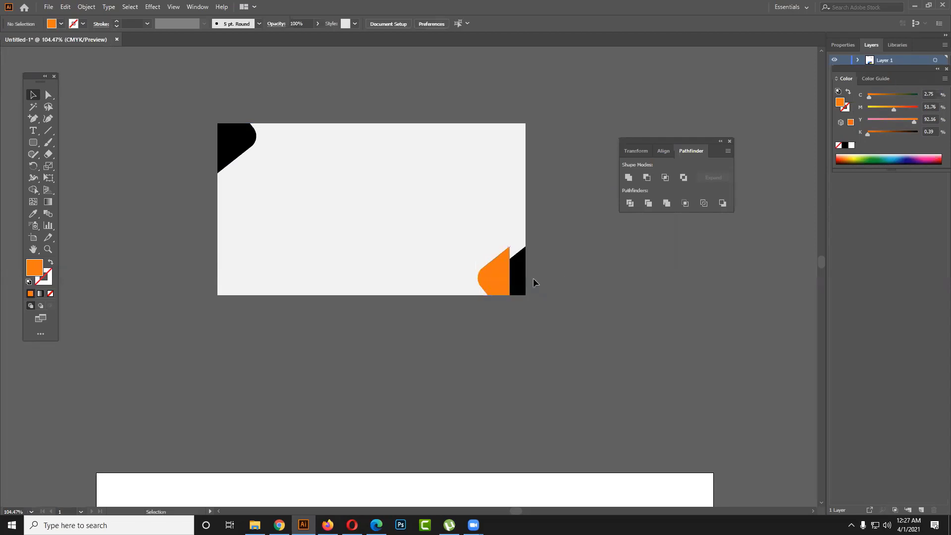
mouse_move(492, 273)
mouse_down()
mouse_move(501, 271)
mouse_move(502, 291)
mouse_up()
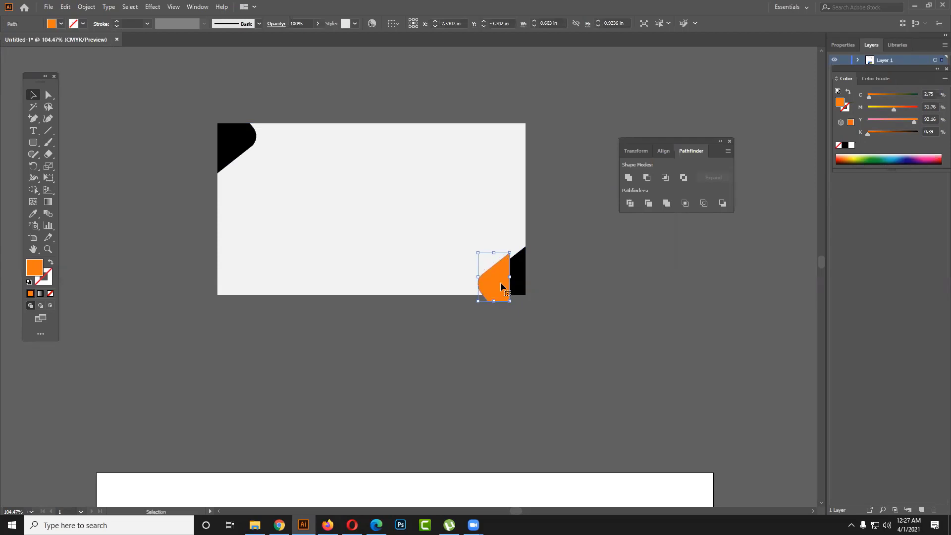
right_click(501, 281)
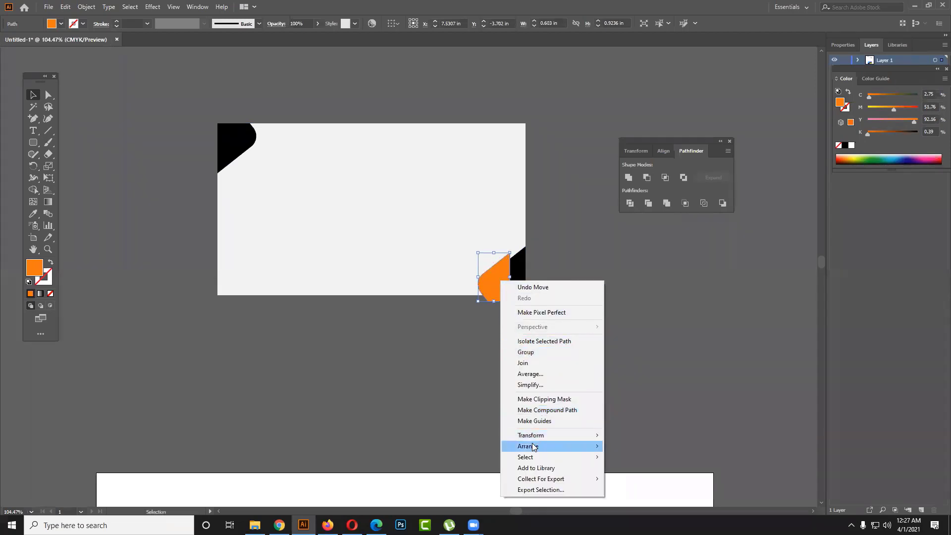
mouse_move(528, 446)
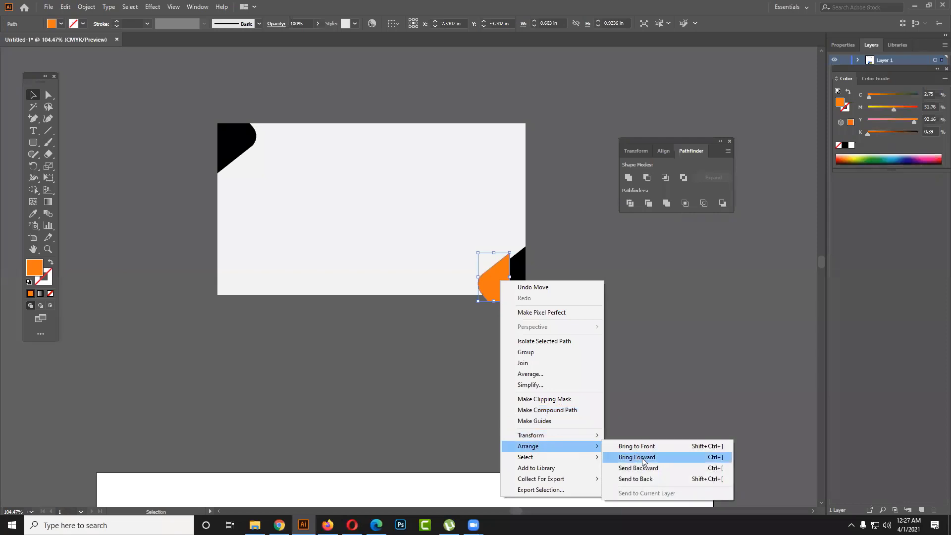
click(666, 468)
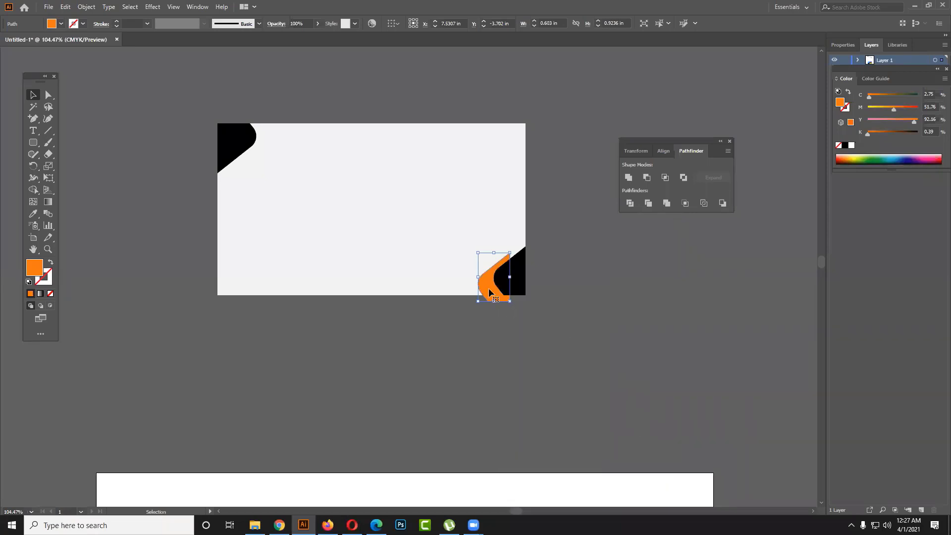
Step: Reshape the orange copy's top and bottom anchors toward the card corner
click(48, 94)
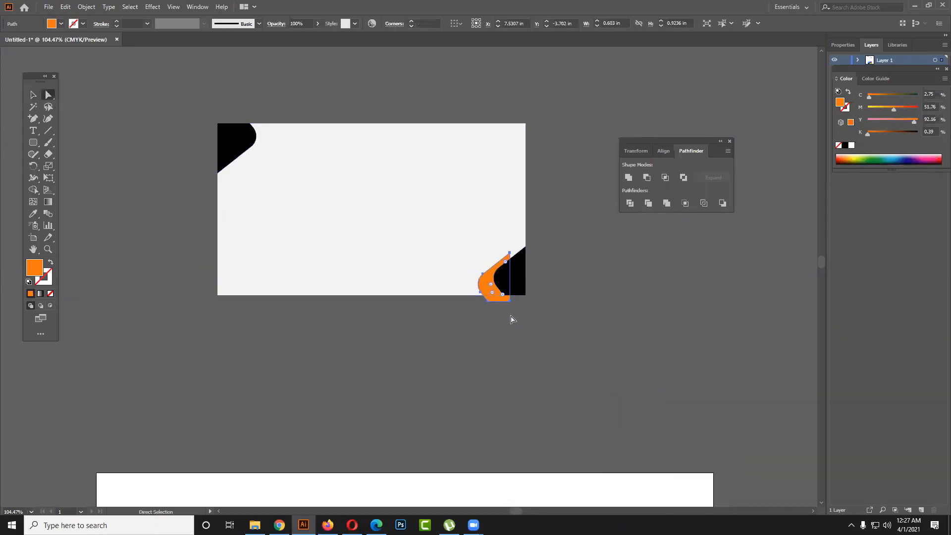
mouse_move(510, 301)
mouse_down()
mouse_move(524, 296)
mouse_move(494, 295)
mouse_up()
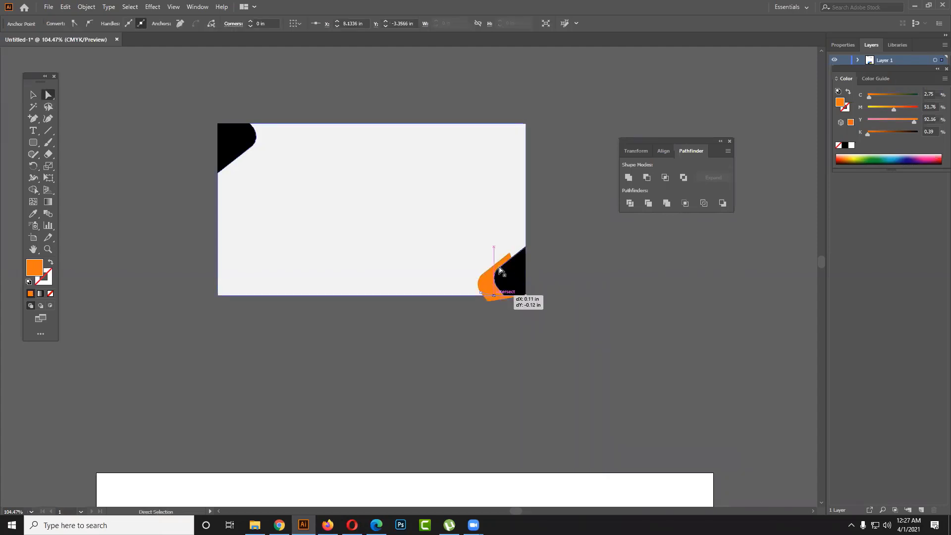
drag(505, 255, 525, 247)
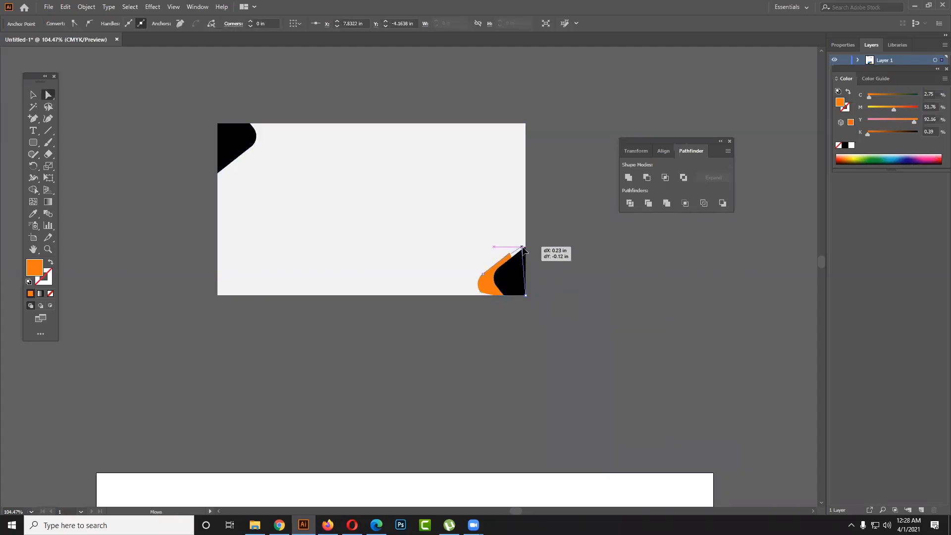
click(572, 329)
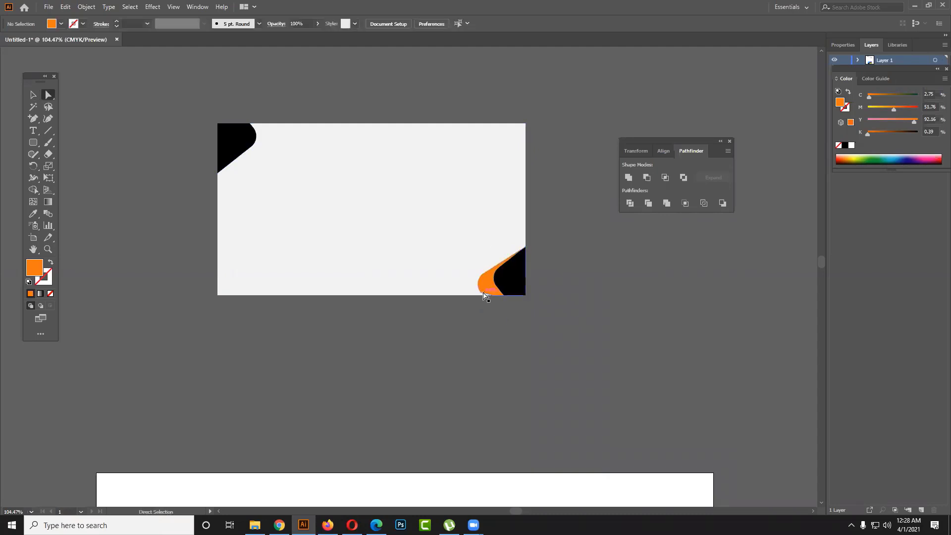
drag(484, 296, 491, 295)
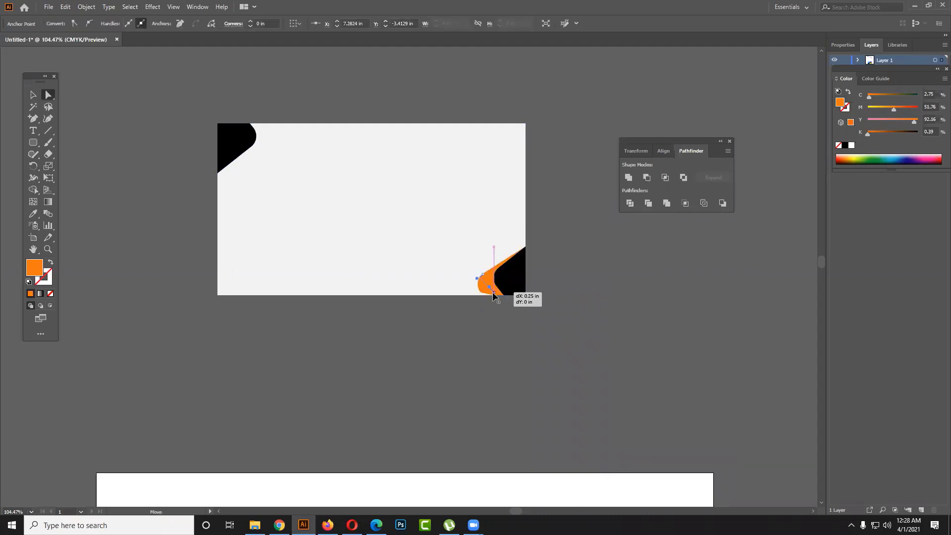
drag(493, 295, 503, 274)
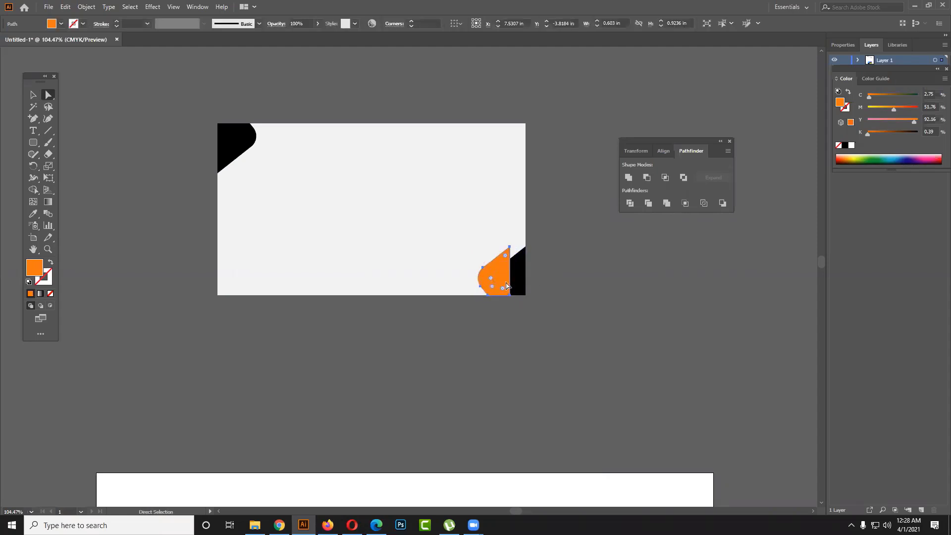
Step: Send the orange shape behind the black accent, nudge it right and fine-tune its anchors
right_click(506, 285)
click(506, 275)
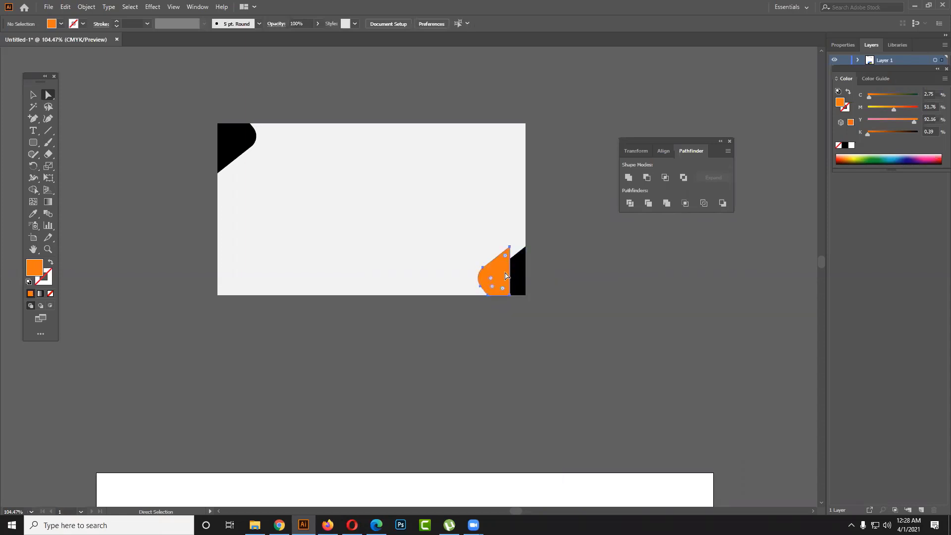
right_click(505, 276)
mouse_move(533, 438)
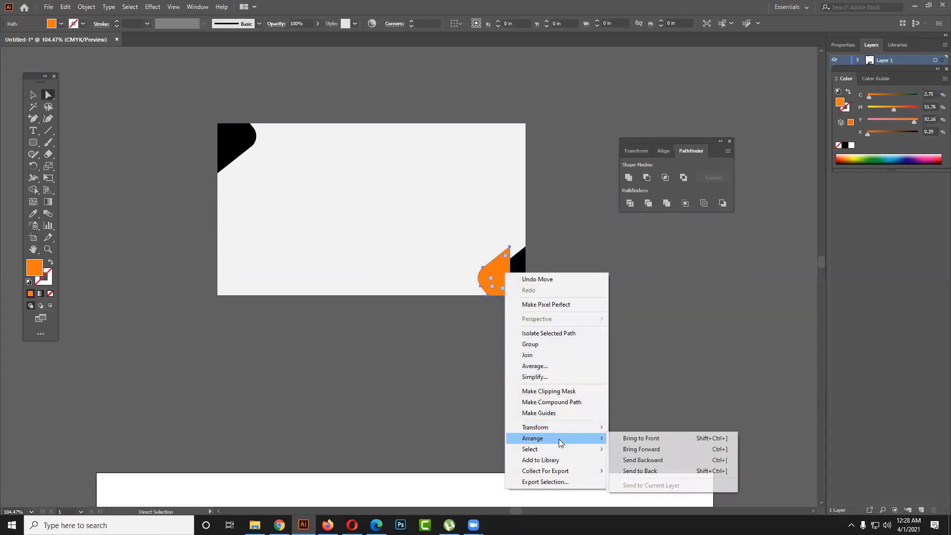
click(655, 464)
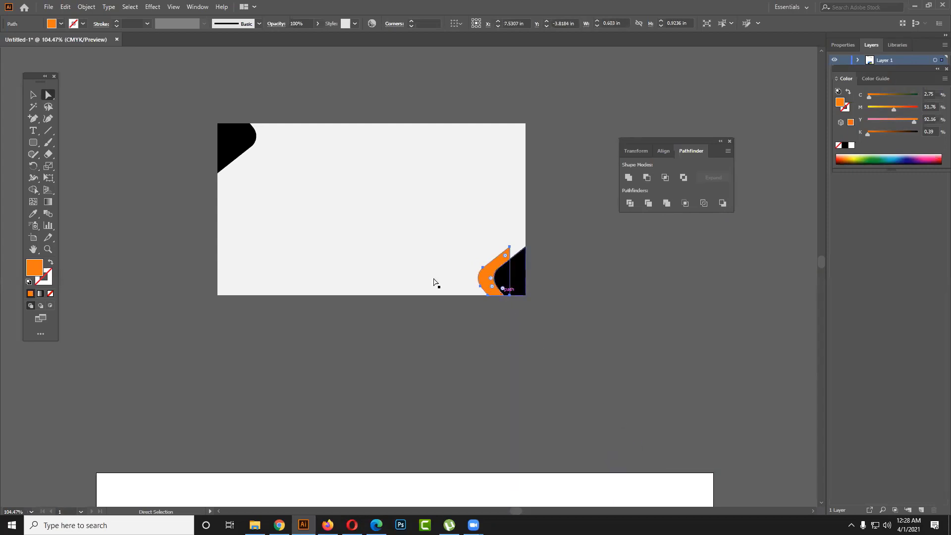
key(Right)
key(Right)
key(Right)
key(Right)
key(Right)
key(Right)
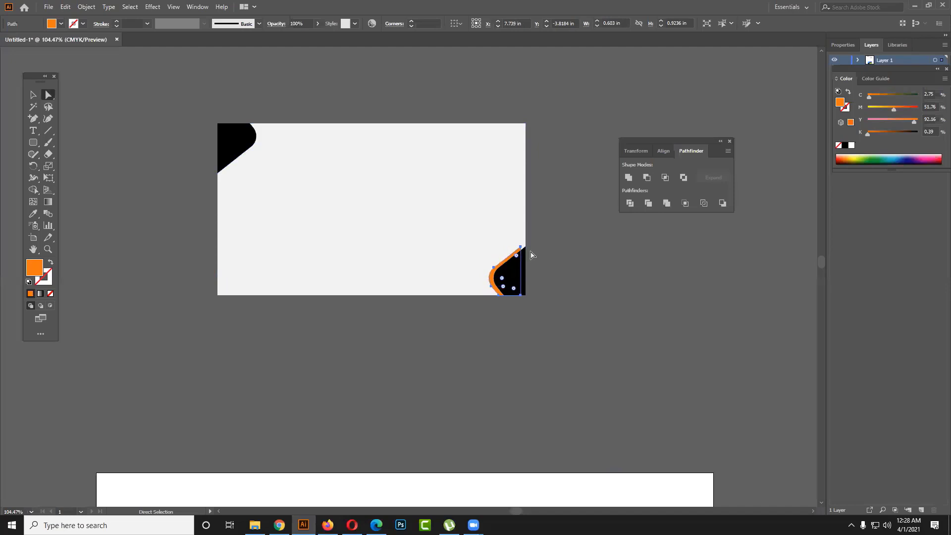
key(Right)
key(Right)
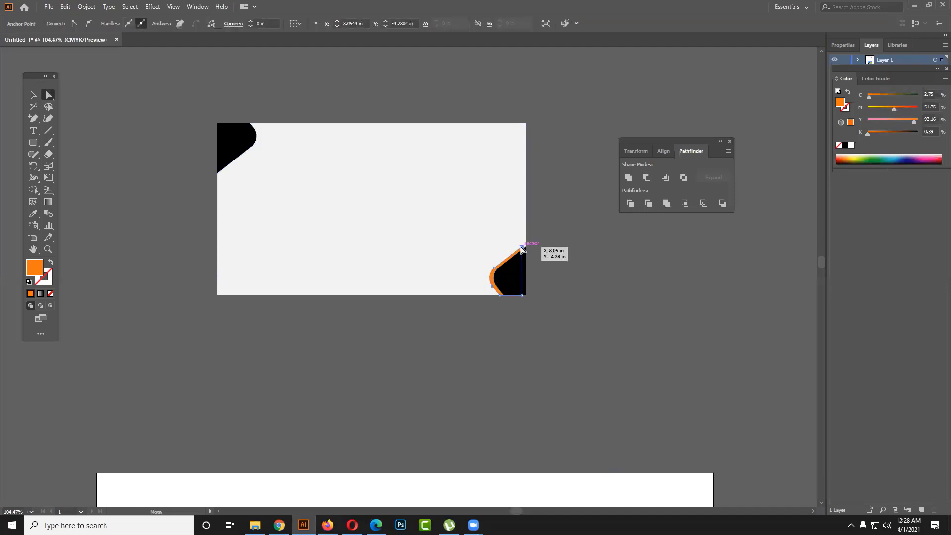
drag(522, 247, 524, 247)
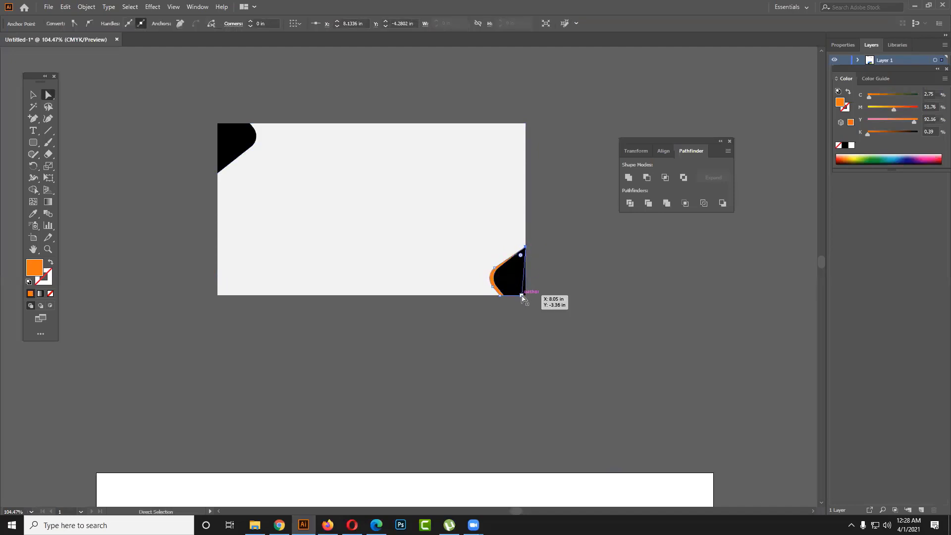
drag(523, 296, 531, 296)
click(585, 295)
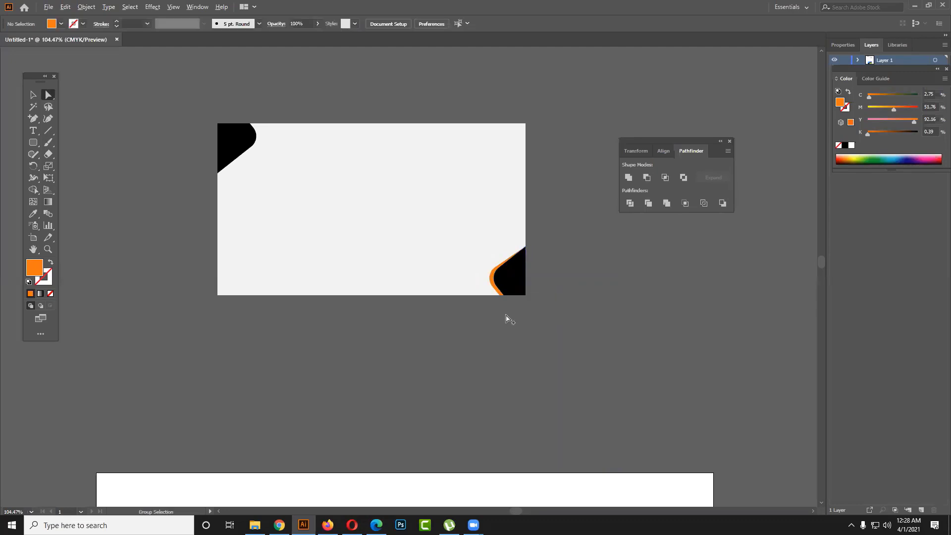
Step: Undo the accidental move of the black accent and pan to empty canvas
scroll(506, 317, up, 5)
mouse_move(523, 246)
mouse_down()
mouse_move(501, 324)
mouse_move(464, 319)
mouse_move(476, 323)
mouse_up()
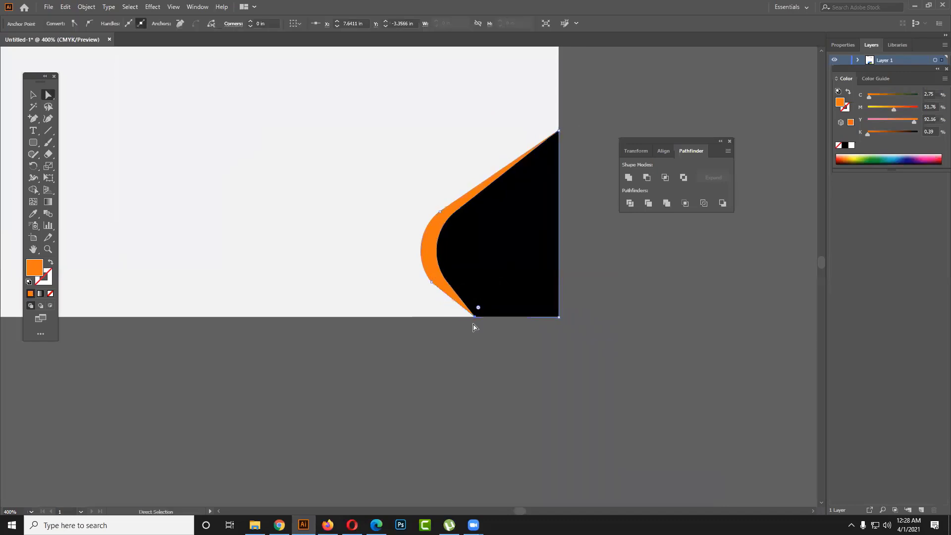
click(541, 339)
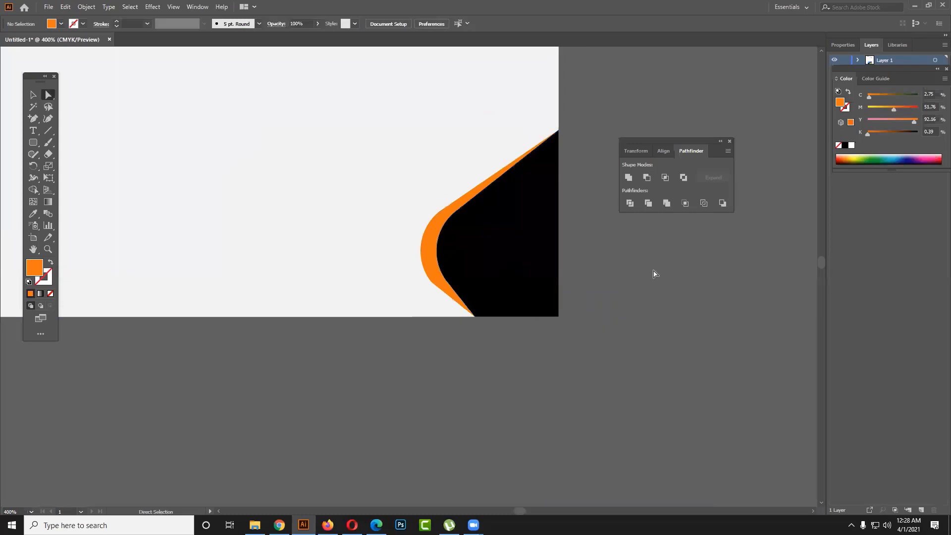
scroll(648, 296, down, 3)
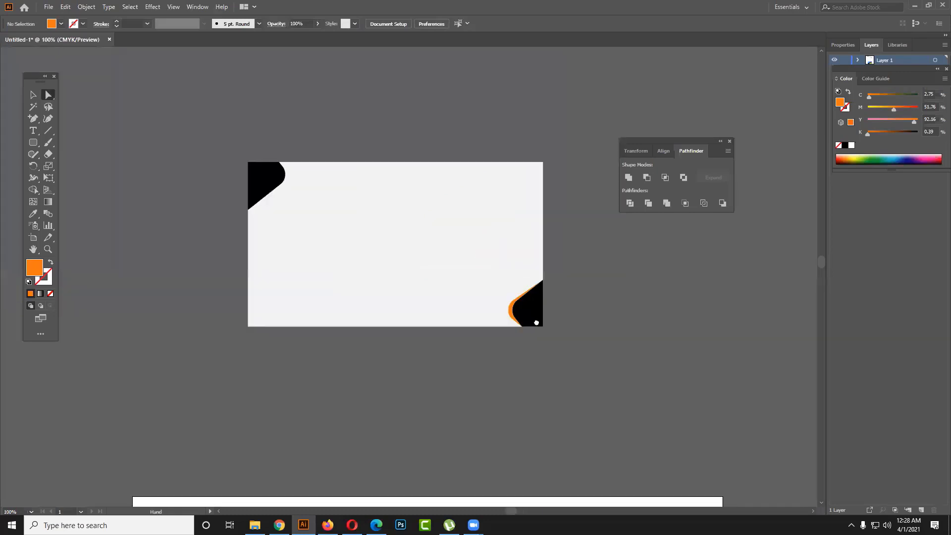
mouse_move(663, 289)
mouse_down()
mouse_move(527, 319)
mouse_move(548, 325)
mouse_up()
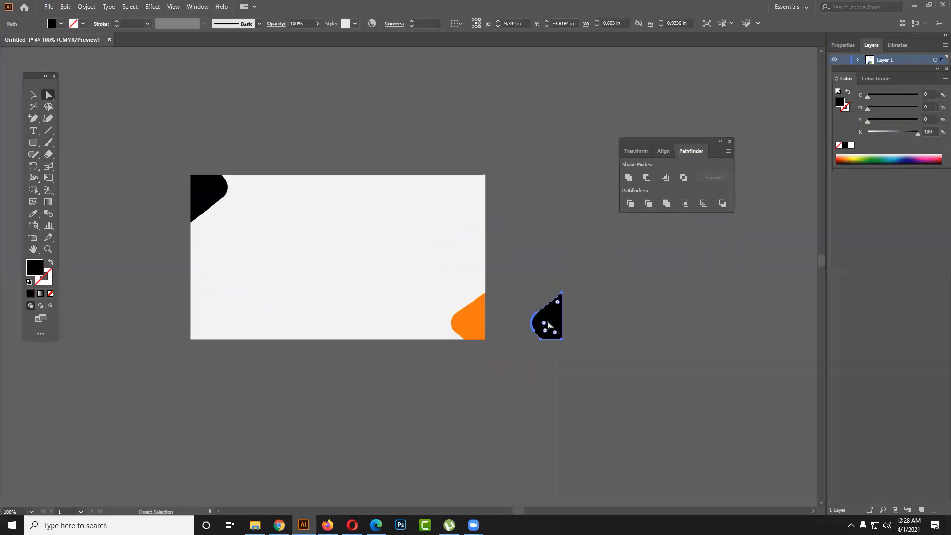
key(ctrl+z)
key(ctrl+z)
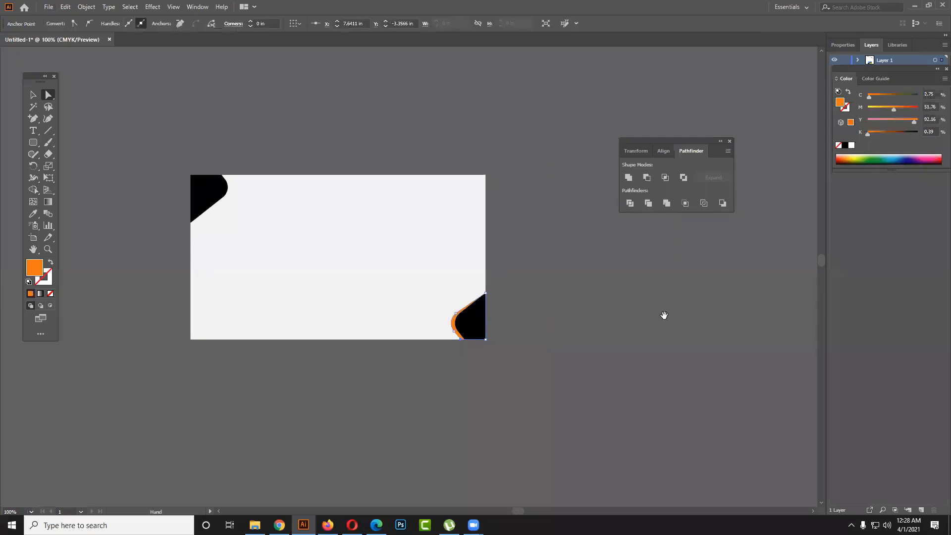
mouse_move(666, 315)
mouse_down()
mouse_move(489, 220)
mouse_move(431, 92)
mouse_move(510, 274)
mouse_move(543, 321)
mouse_move(443, 199)
mouse_move(172, 208)
mouse_up()
Step: Draw a large card rectangle filled with near-white
click(34, 142)
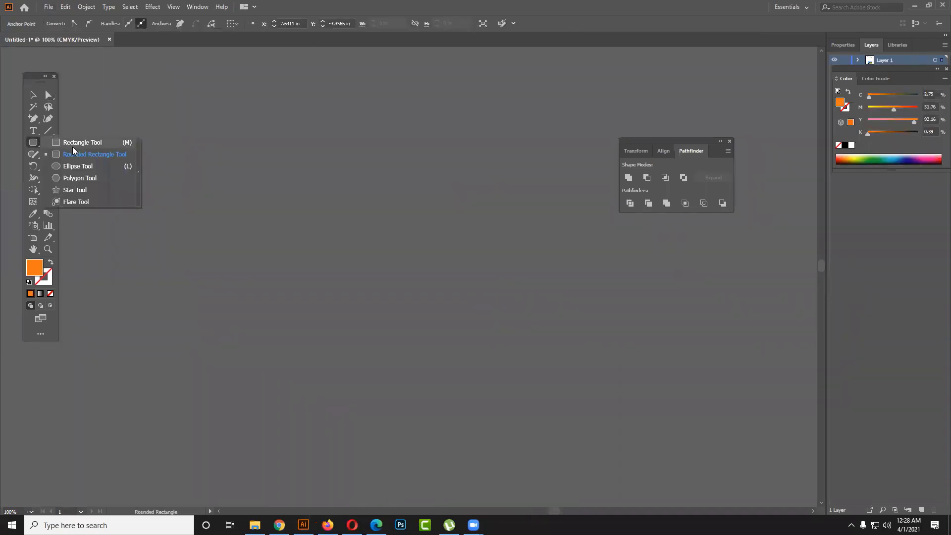
click(69, 142)
mouse_move(270, 150)
mouse_down()
mouse_move(581, 355)
mouse_move(610, 333)
mouse_up()
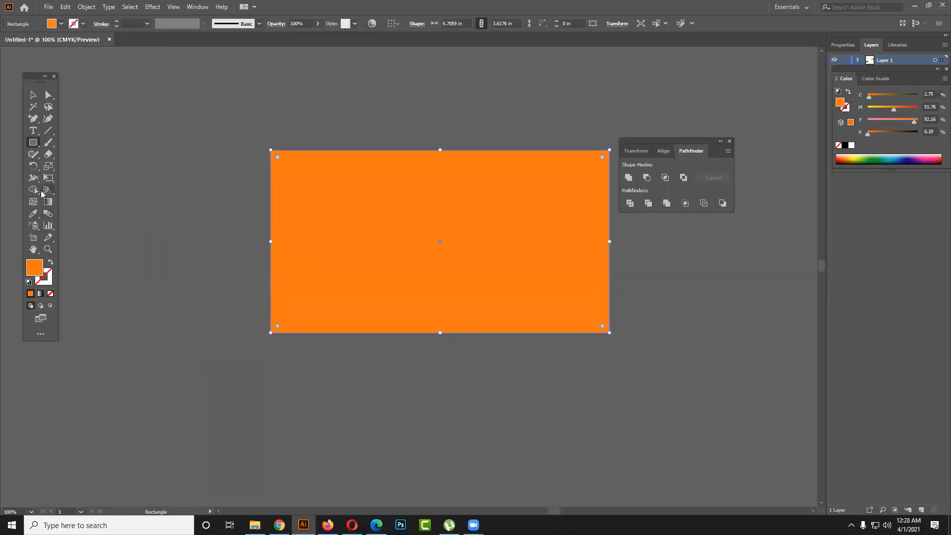
click(60, 24)
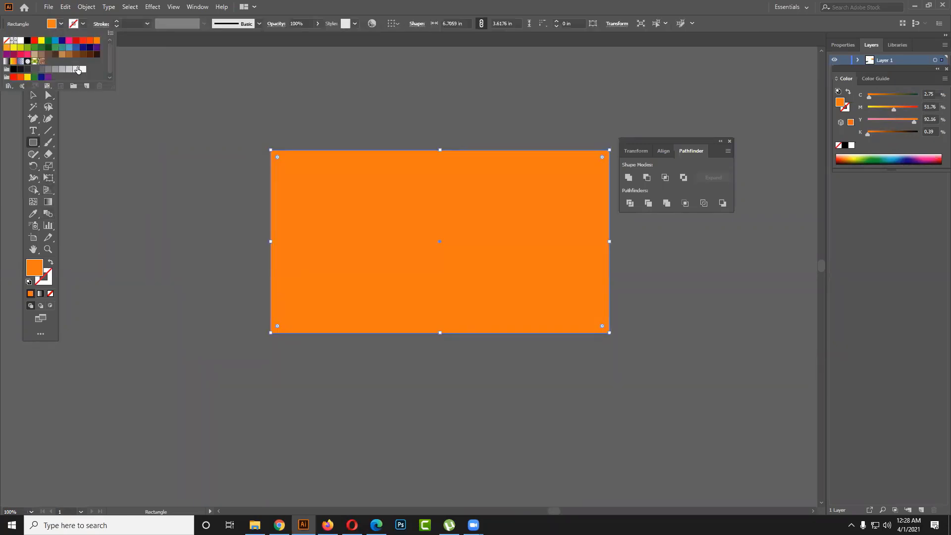
click(82, 69)
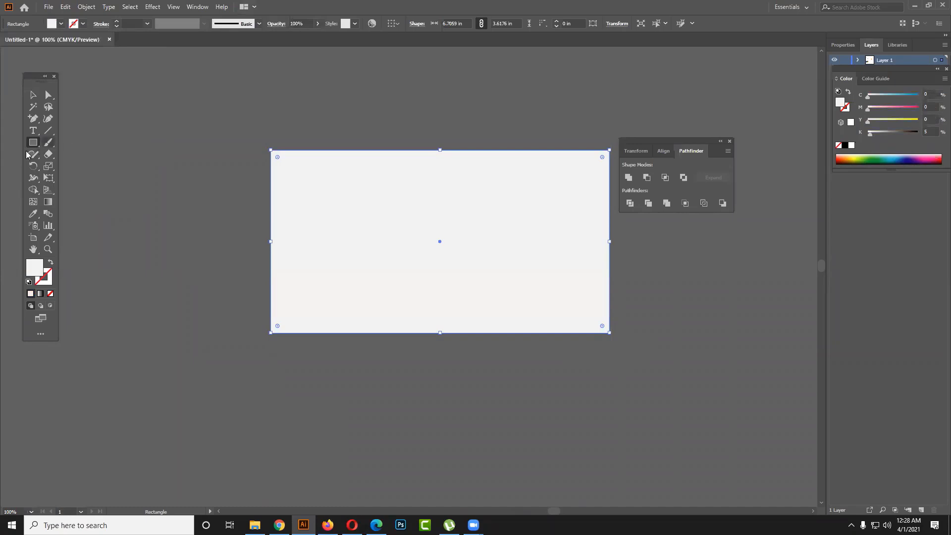
Step: Add a blue hexagon sized to the card's full height, plus a second copy
drag(35, 145, 69, 178)
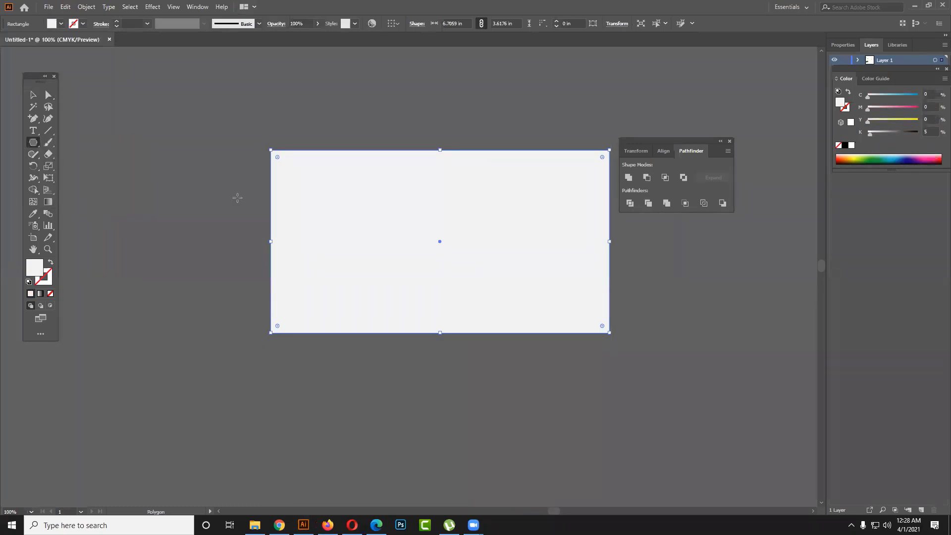
drag(238, 198, 297, 291)
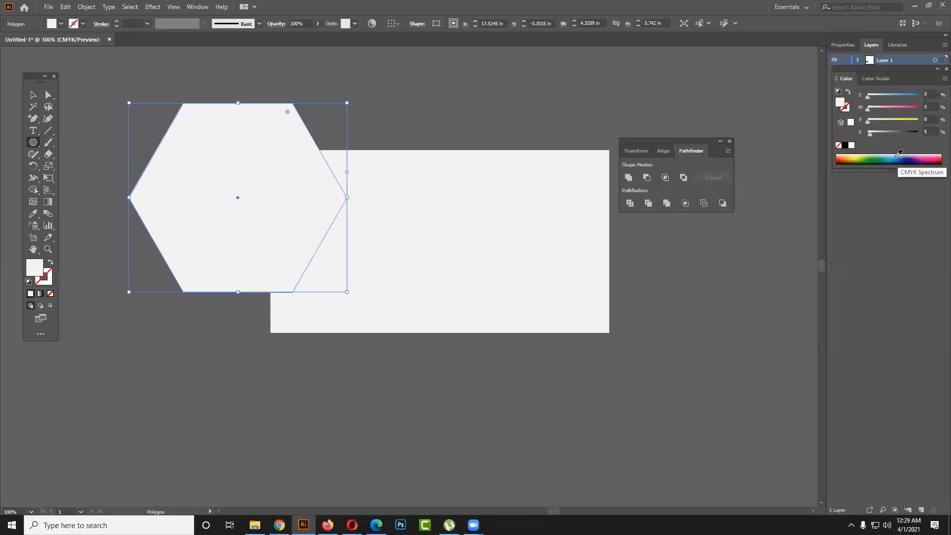
click(899, 154)
click(32, 94)
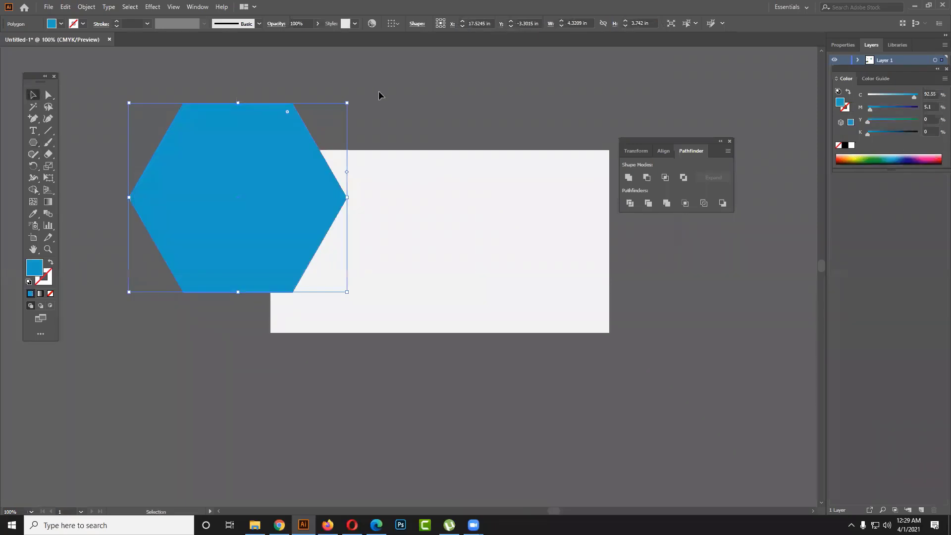
mouse_move(295, 163)
mouse_down()
mouse_move(442, 210)
mouse_move(435, 203)
mouse_up()
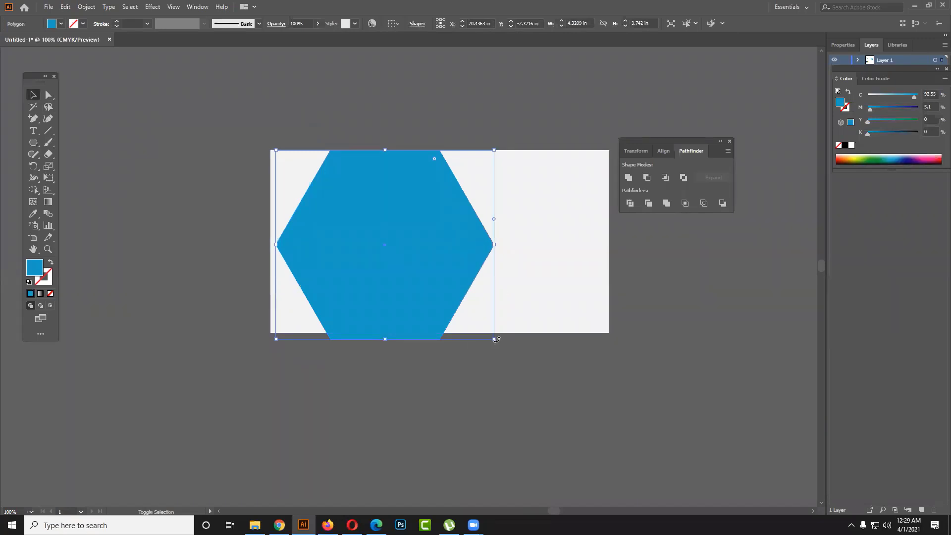
drag(494, 338, 487, 333)
click(475, 356)
mouse_move(409, 302)
mouse_down()
mouse_move(481, 305)
mouse_move(451, 299)
mouse_move(332, 337)
mouse_move(276, 329)
mouse_move(224, 308)
mouse_up()
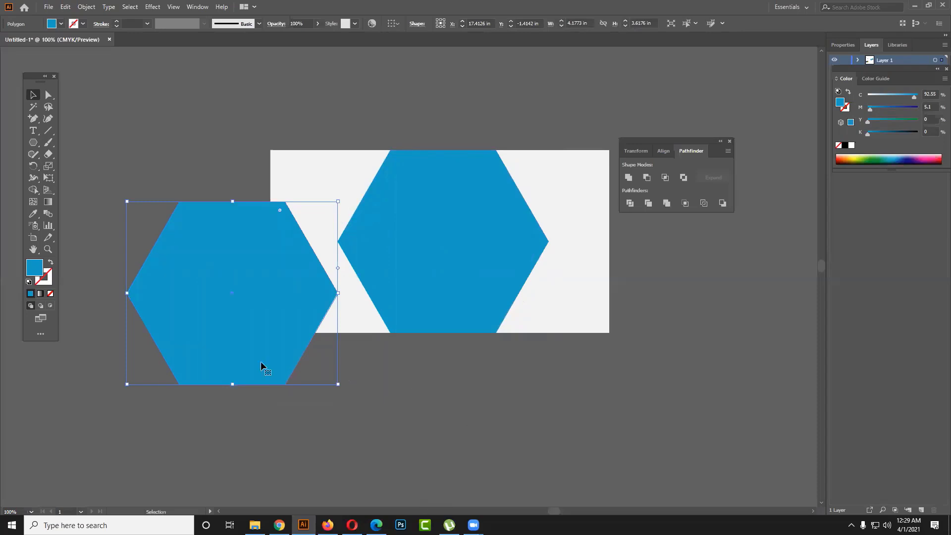
Step: Fill the hexagon copy black, widen it slightly and place it over the blue hexagon
click(844, 146)
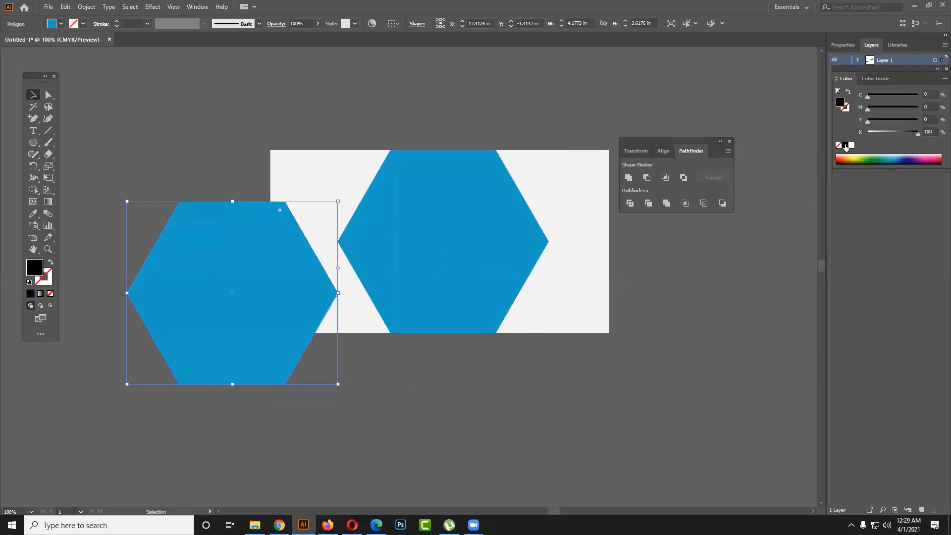
drag(286, 345, 379, 346)
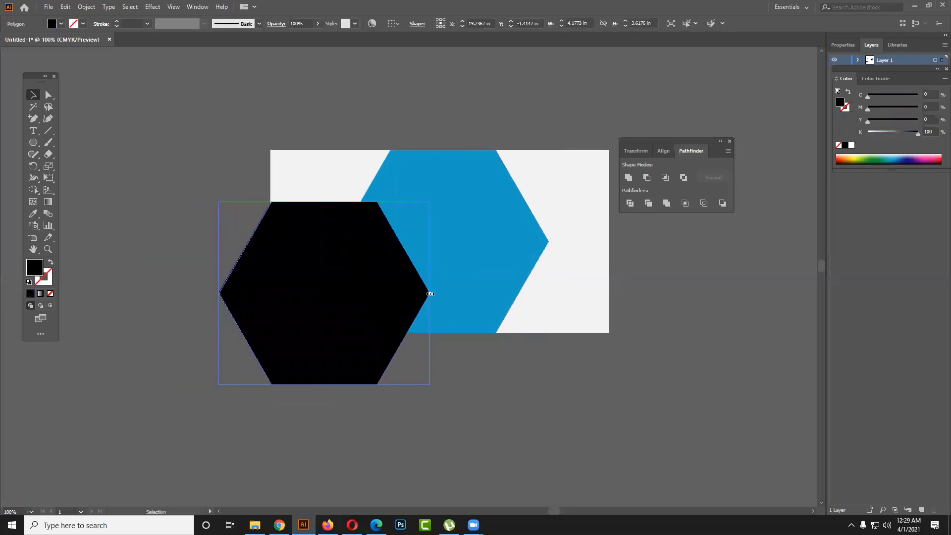
mouse_move(431, 294)
mouse_down()
mouse_move(453, 294)
mouse_move(444, 296)
mouse_up()
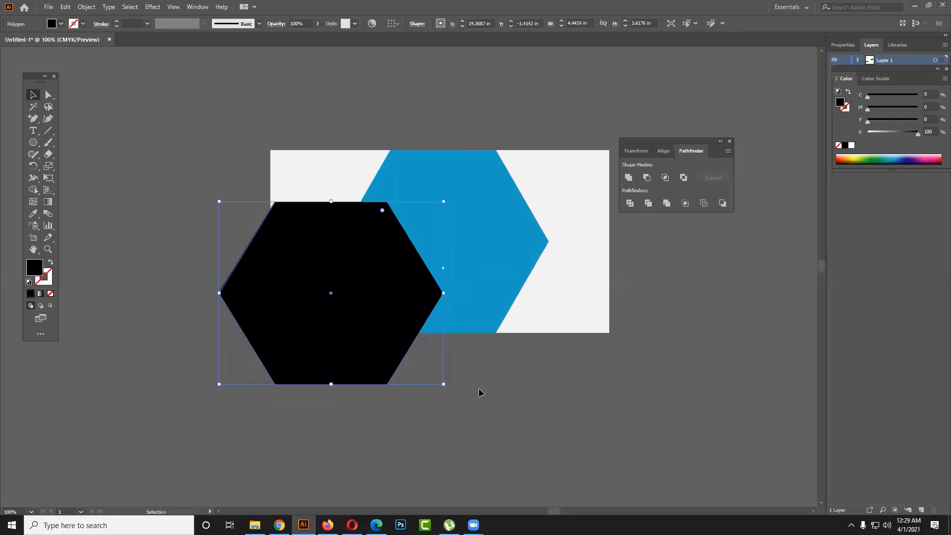
click(479, 388)
mouse_move(395, 329)
mouse_down()
mouse_move(432, 317)
mouse_move(467, 279)
mouse_up()
Step: Send the black hexagon behind the blue one and centre it as a thin rim
right_click(467, 278)
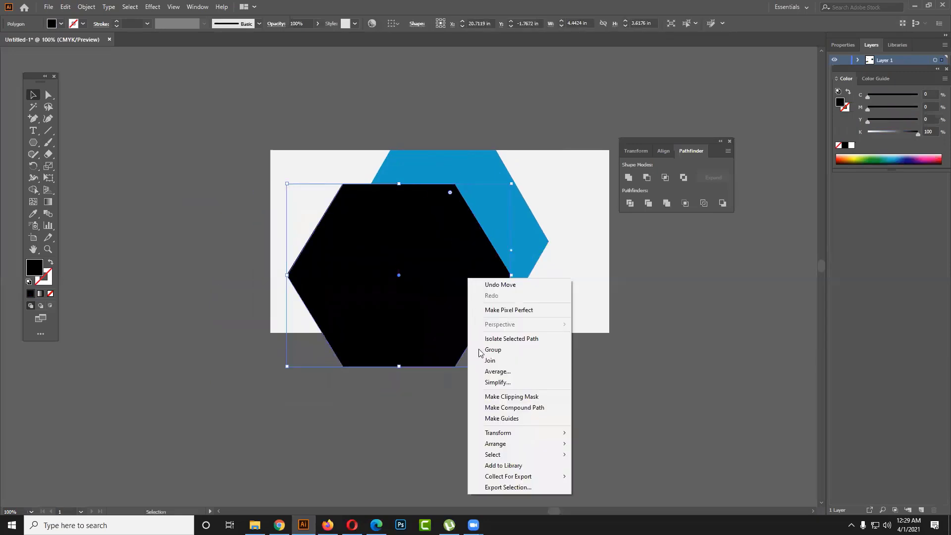
mouse_move(496, 444)
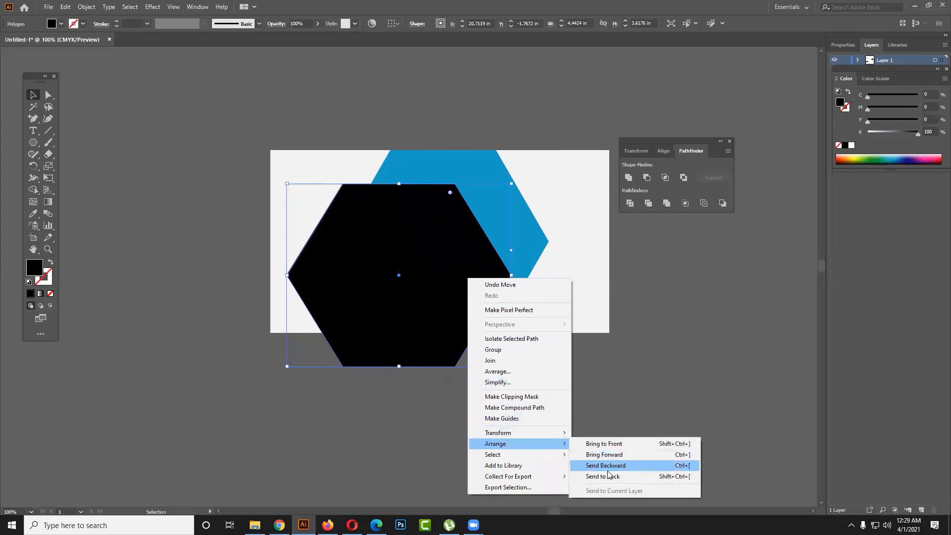
click(608, 470)
drag(353, 356, 397, 320)
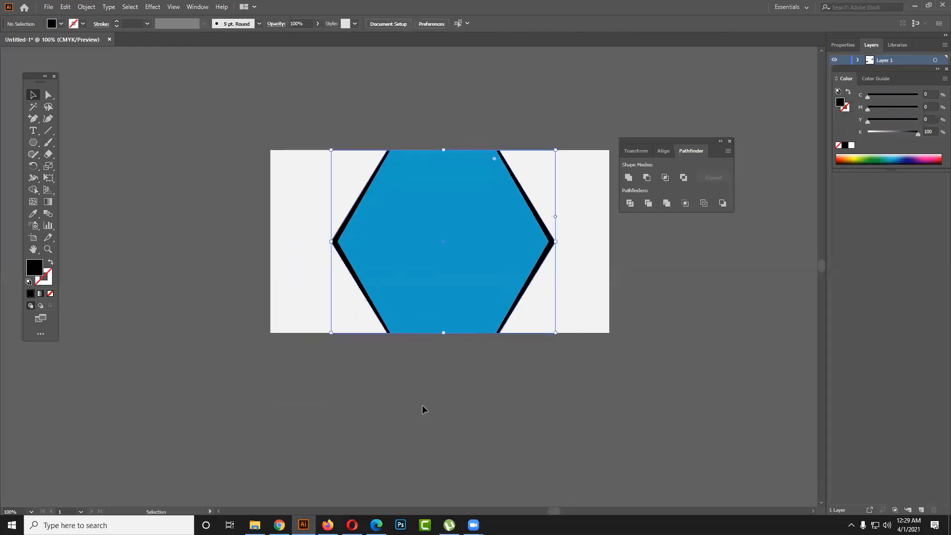
click(422, 406)
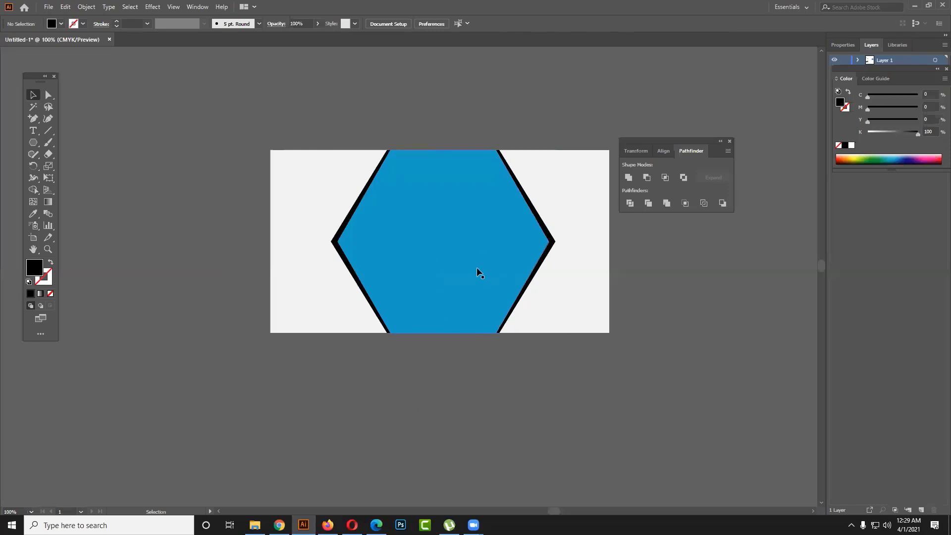
drag(465, 228, 526, 337)
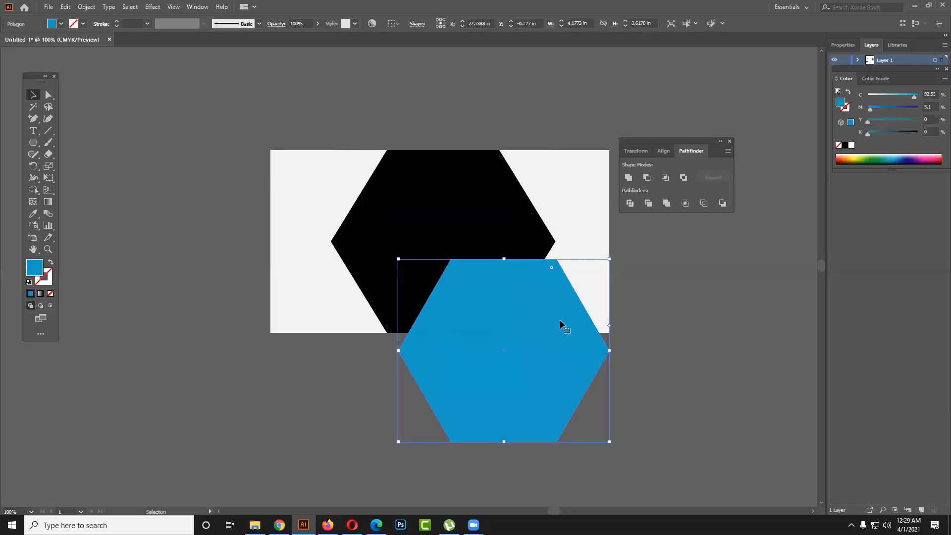
key(ctrl+z)
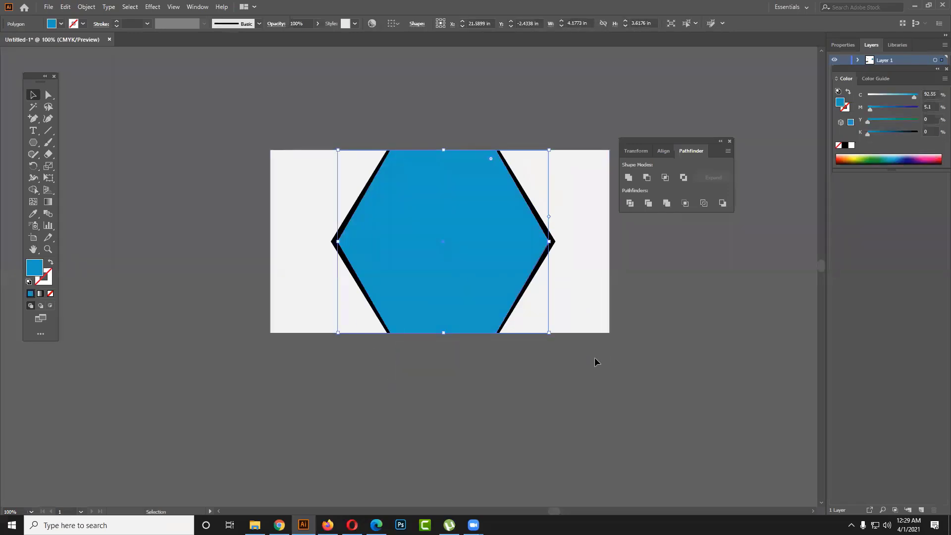
Step: Move the black shape's top and bottom anchor points to thin its visible border
click(506, 369)
click(48, 94)
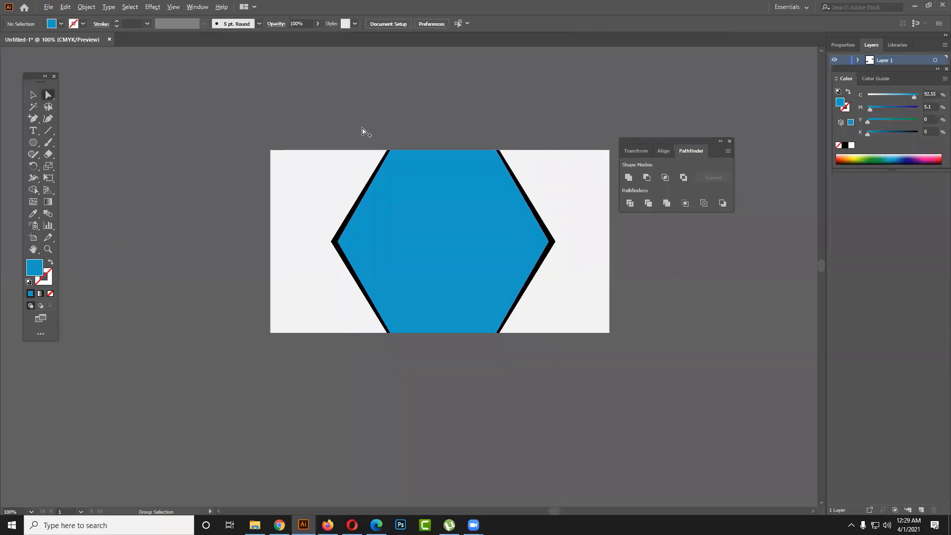
scroll(364, 133, up, 5)
drag(509, 228, 525, 229)
scroll(580, 282, down, 3)
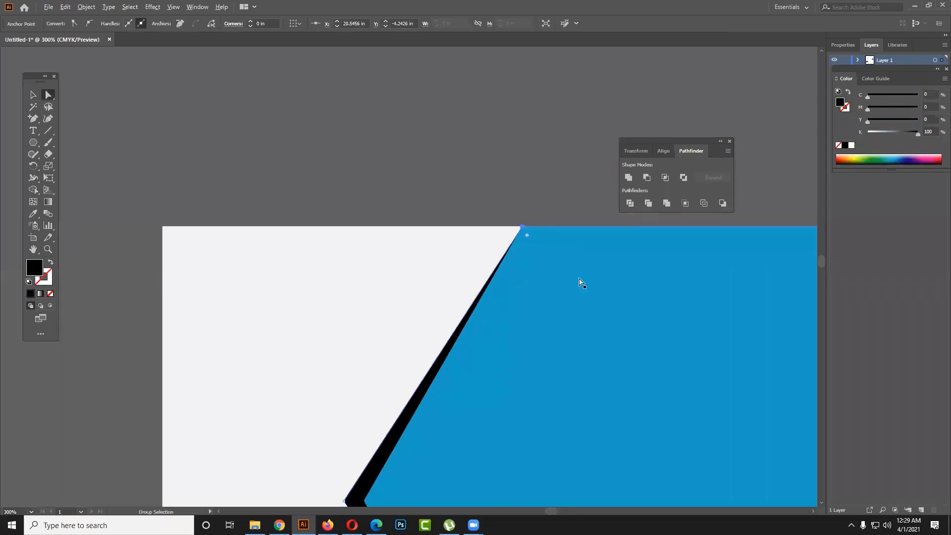
drag(580, 283, 503, 79)
scroll(445, 343, down, 3)
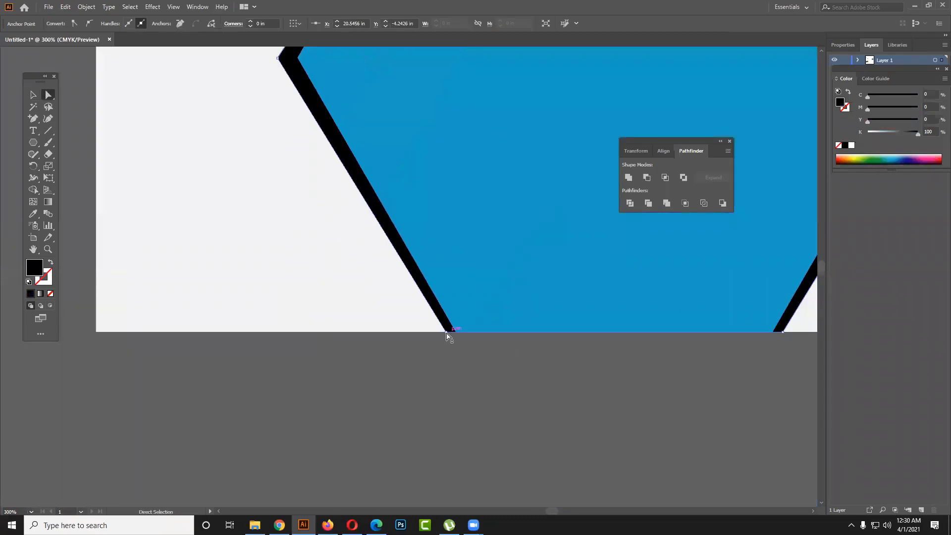
drag(447, 335, 455, 330)
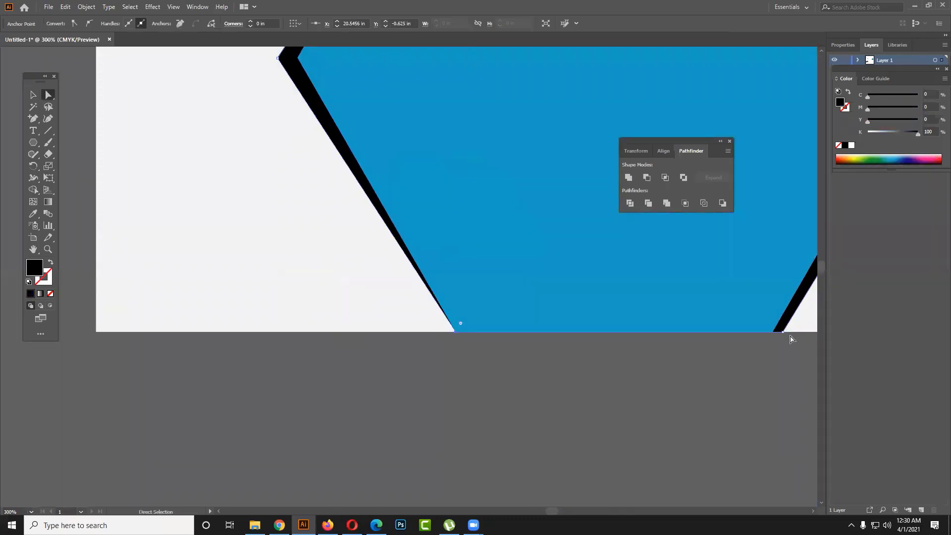
drag(784, 331, 774, 332)
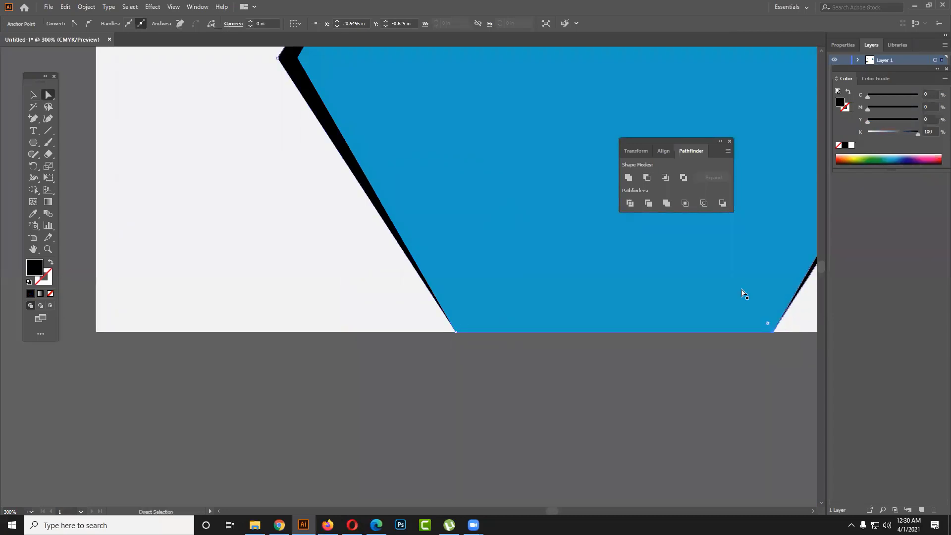
Step: Undo a stray anchor move and pull the black shape's top-right corner inward
click(772, 247)
scroll(452, 285, right, 5)
scroll(440, 178, up, 3)
scroll(442, 163, up, 2)
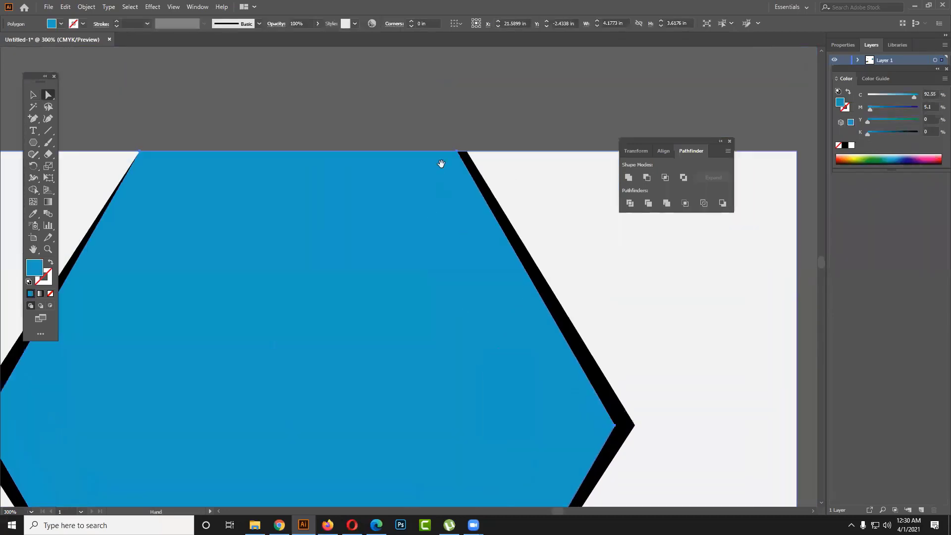
click(465, 153)
click(470, 155)
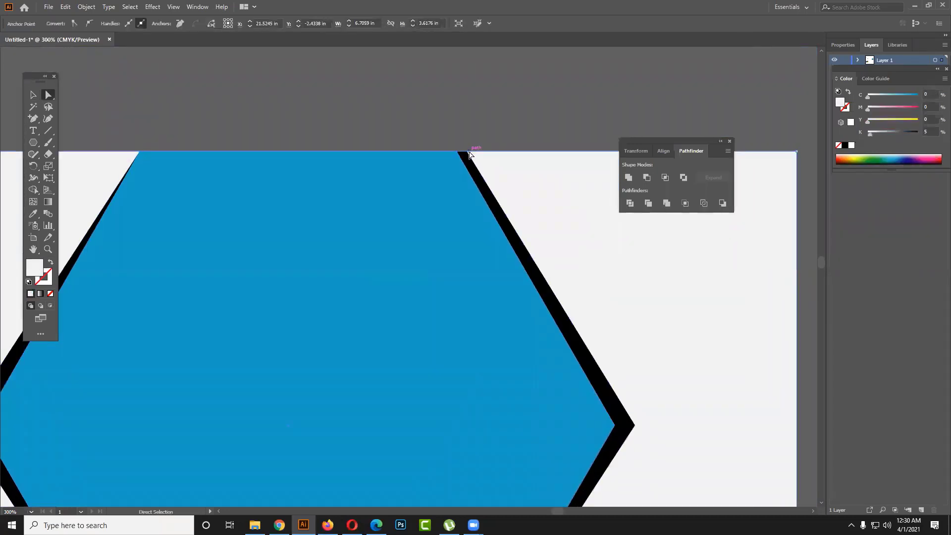
drag(466, 154, 468, 156)
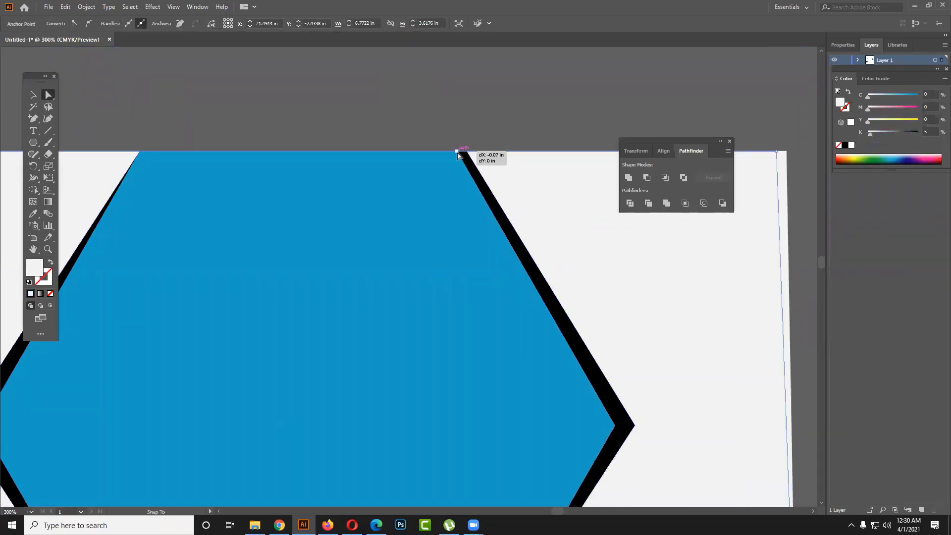
key(ctrl+z)
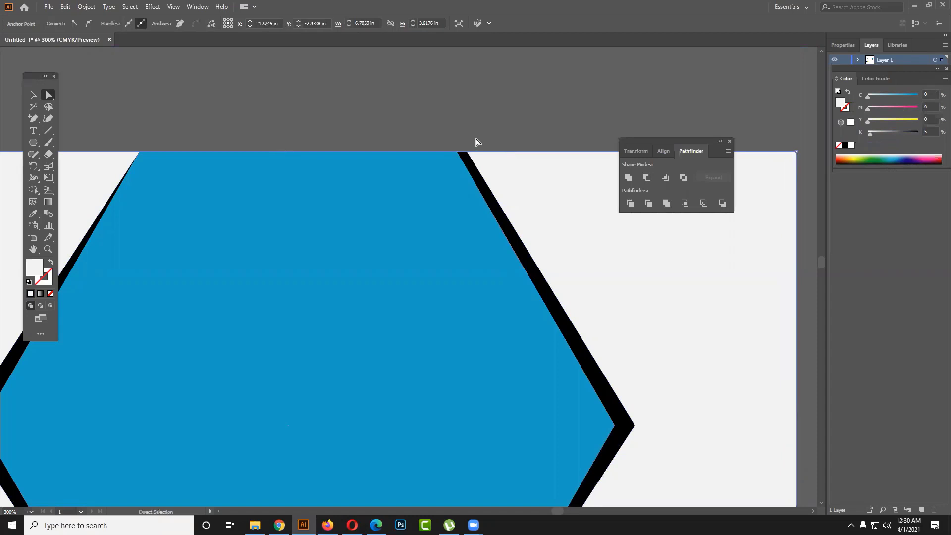
click(471, 163)
drag(466, 152, 467, 154)
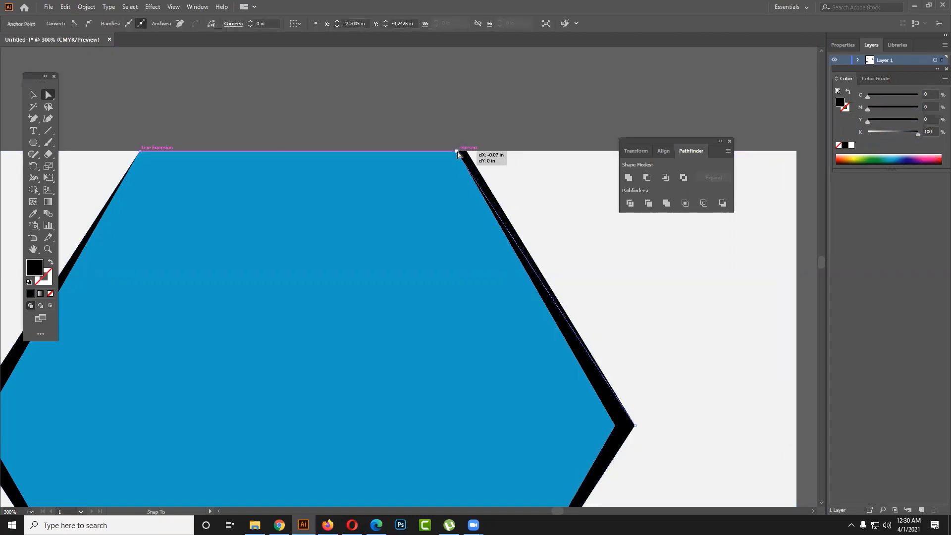
drag(467, 154, 461, 152)
click(501, 208)
scroll(497, 310, down, 2)
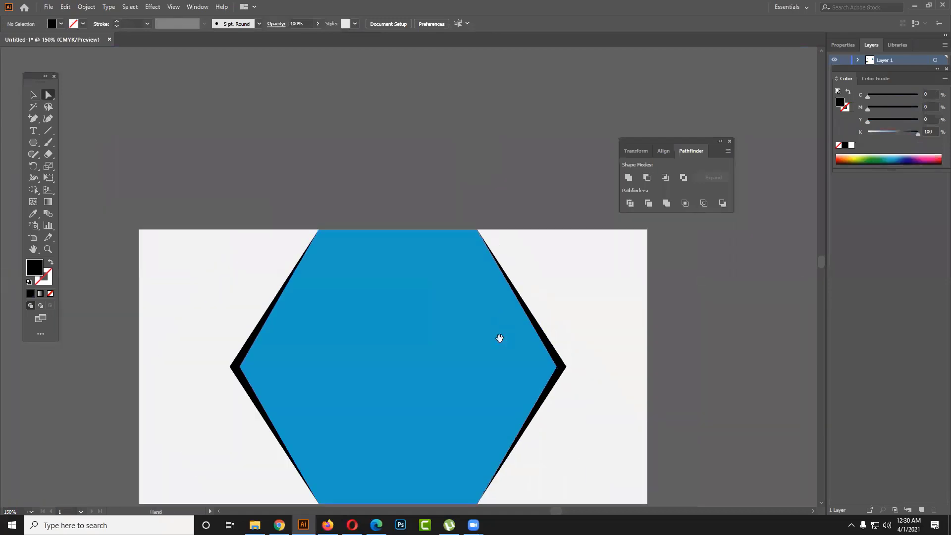
Step: Round the black accent shape's right and left corners with live corner widgets
scroll(535, 305, down, 3)
click(561, 267)
drag(559, 248, 541, 259)
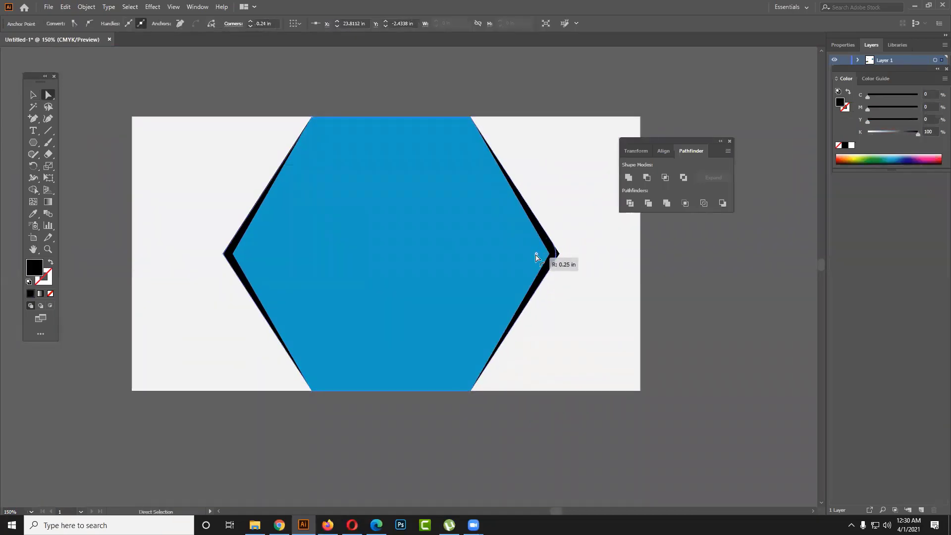
click(224, 255)
drag(234, 256, 277, 259)
click(104, 308)
Step: Round the blue hexagon's right corner to match
click(345, 313)
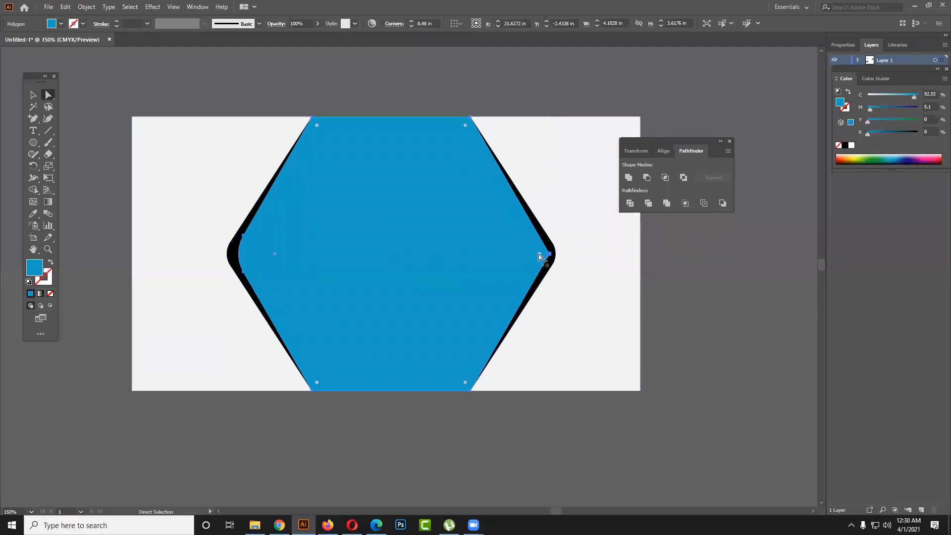
drag(538, 256, 503, 257)
click(696, 289)
scroll(670, 358, down, 1)
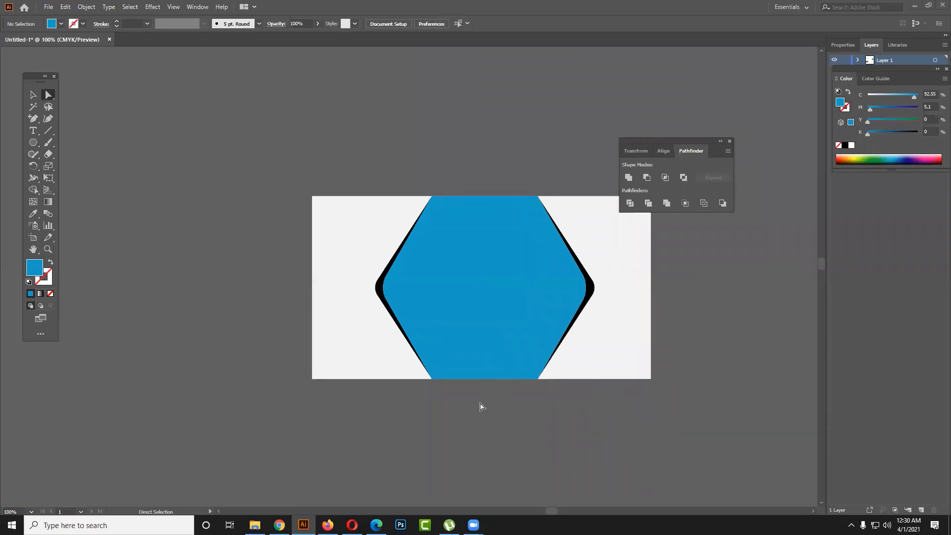
click(33, 94)
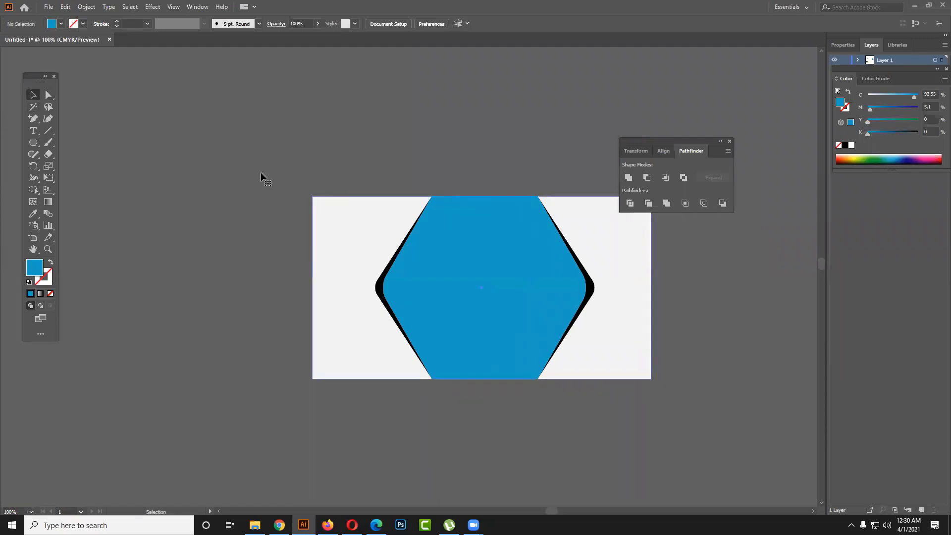
Step: Delete the existing card artwork and draw a new large rectangle in the canvas centre
mouse_move(262, 174)
mouse_down()
mouse_move(587, 331)
mouse_move(604, 378)
mouse_up()
key(Delete)
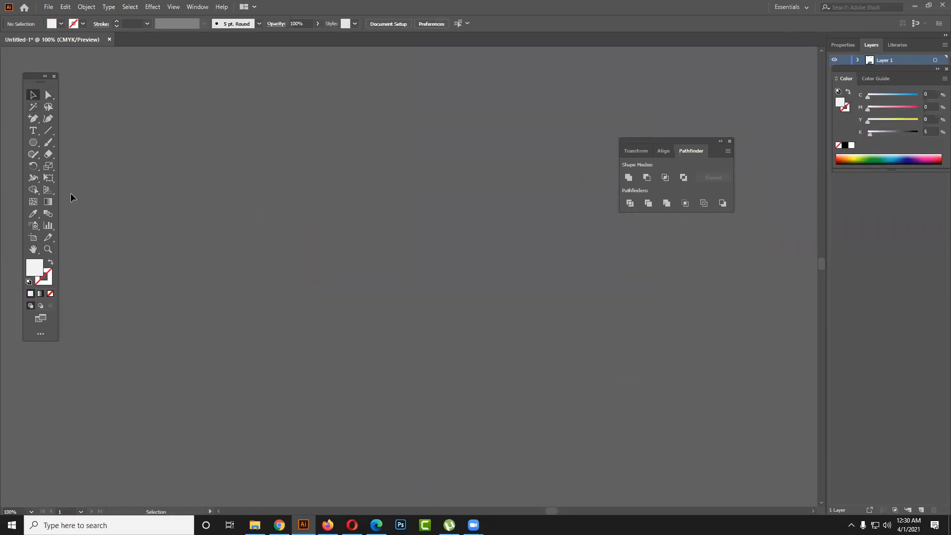
click(33, 147)
click(72, 143)
drag(248, 145, 588, 322)
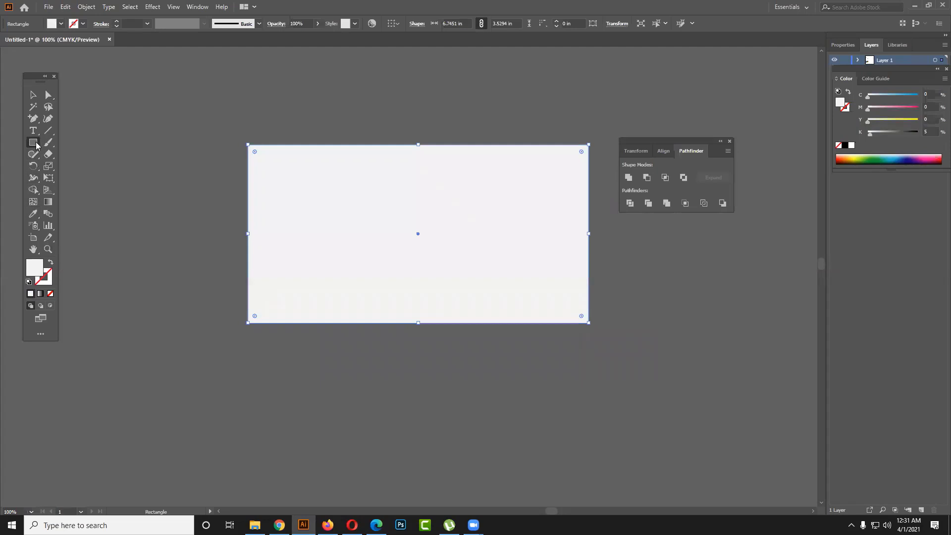
Step: Add a teal hexagon scaled to the rectangle's height, plus a copy offset down-right
drag(36, 145, 104, 177)
drag(363, 179, 413, 260)
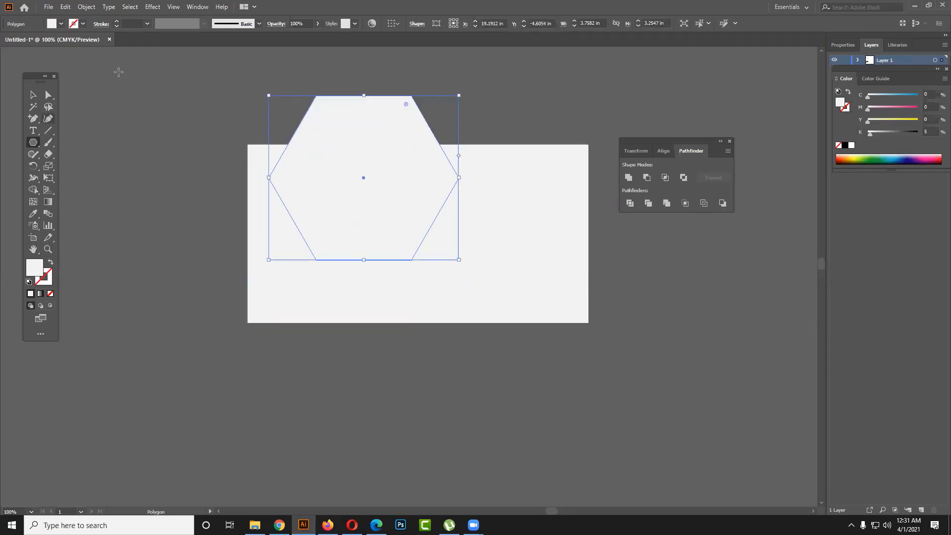
click(58, 24)
click(65, 48)
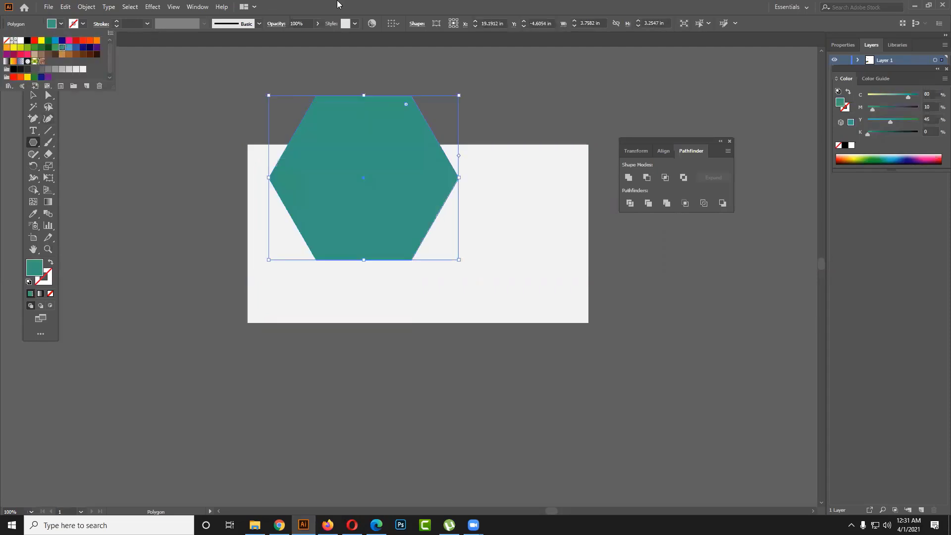
click(35, 94)
drag(338, 142, 383, 206)
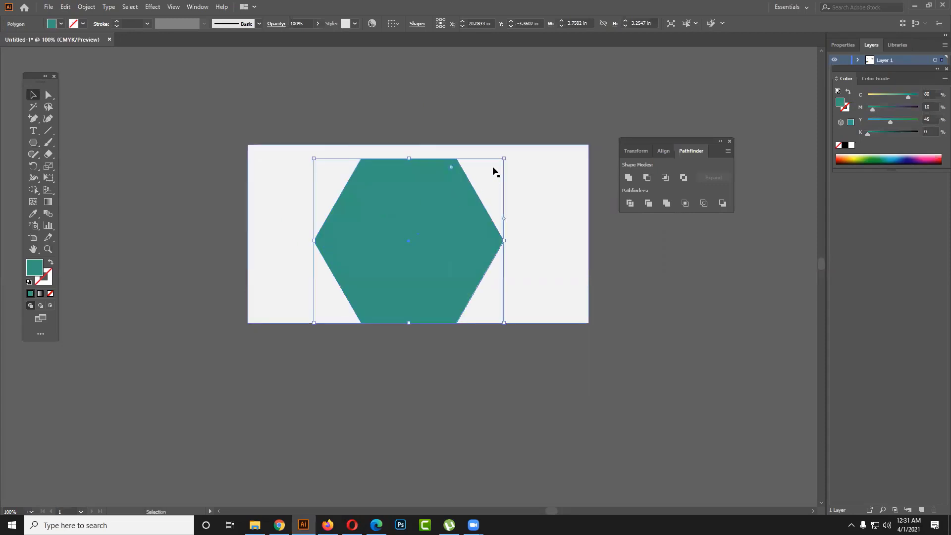
drag(506, 157, 534, 147)
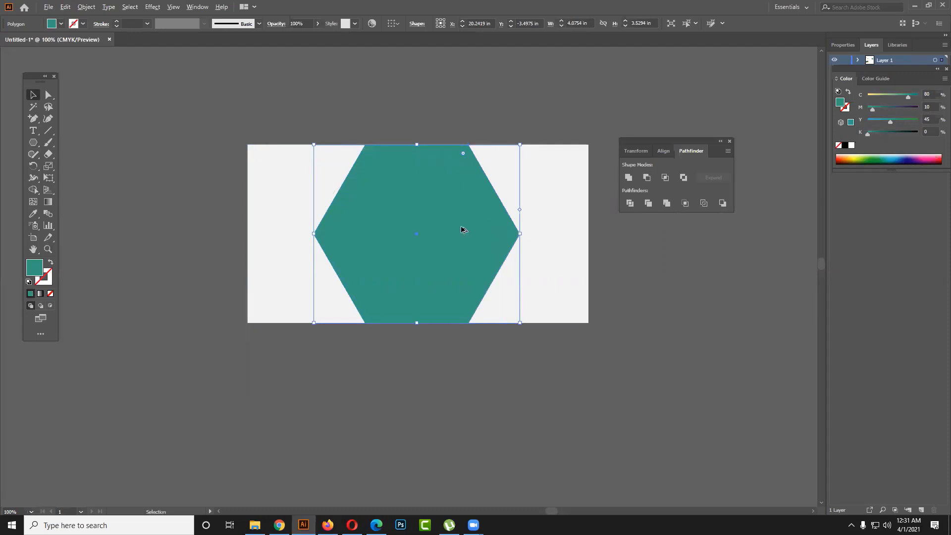
drag(462, 229, 530, 280)
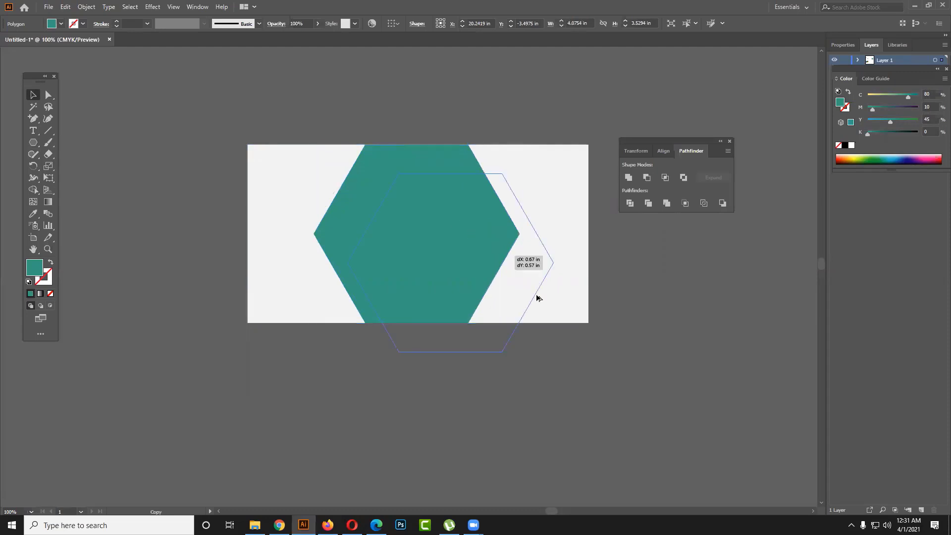
Step: Fill the copied hexagon black and position it overlapping the teal hexagon's lower right
click(846, 145)
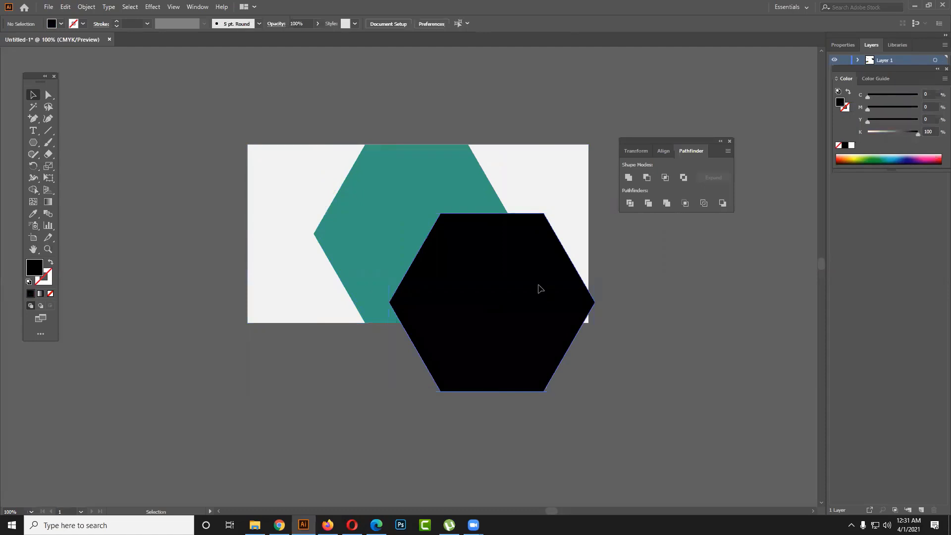
mouse_move(540, 288)
mouse_down()
mouse_move(495, 272)
mouse_move(545, 281)
mouse_move(577, 265)
mouse_move(609, 269)
mouse_up()
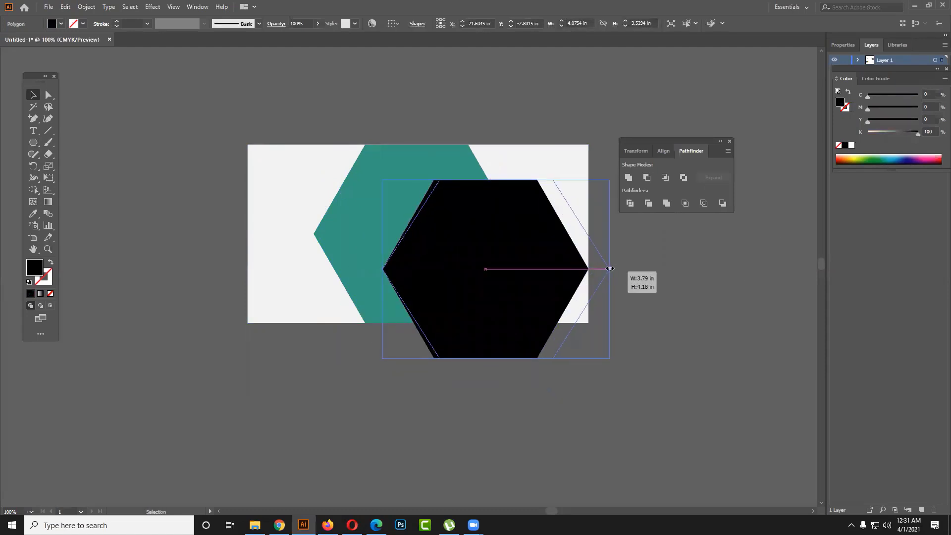
right_click(542, 265)
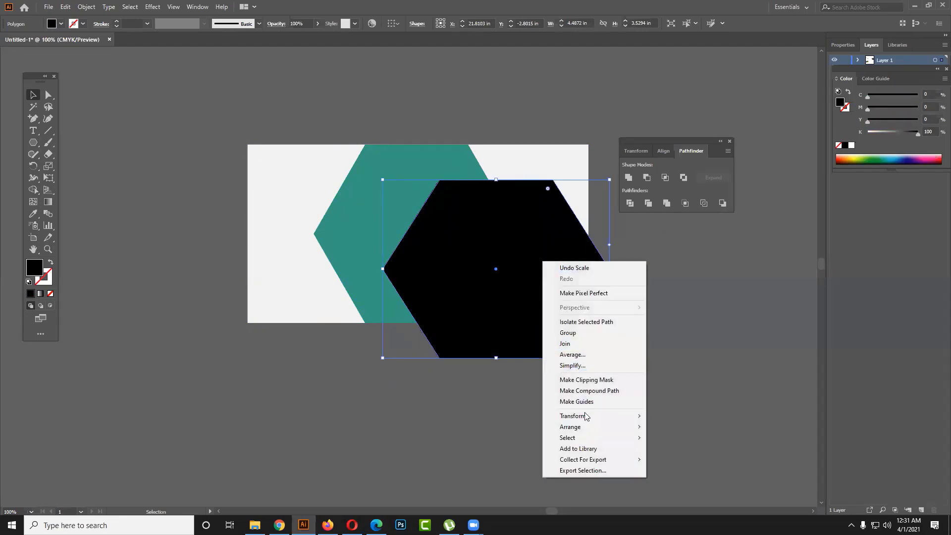
mouse_move(569, 426)
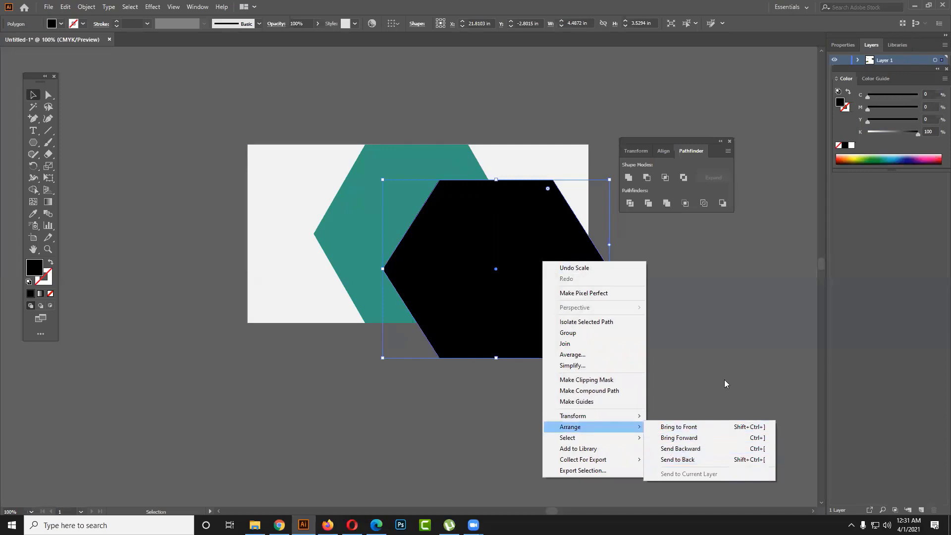
drag(530, 304, 502, 346)
drag(461, 304, 529, 316)
drag(345, 252, 320, 290)
click(676, 350)
drag(569, 339, 538, 331)
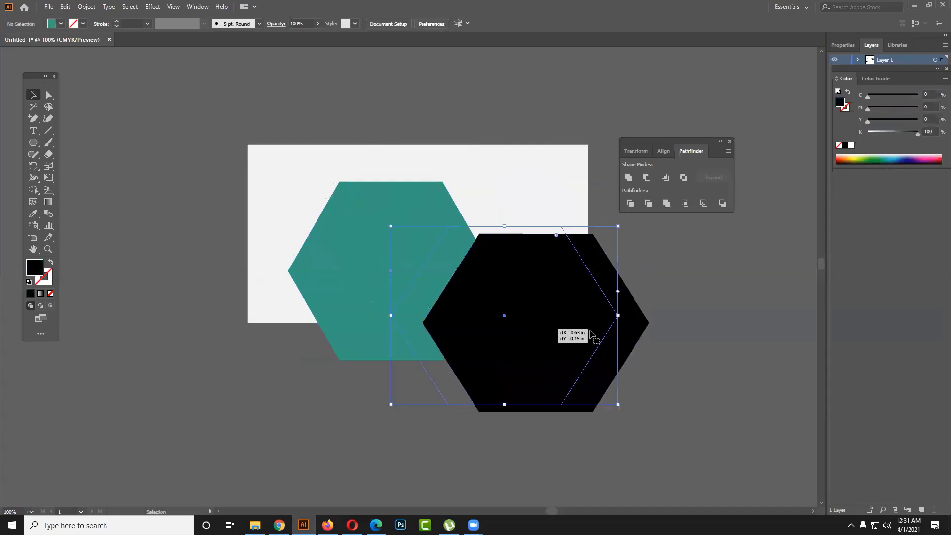
Step: Try Send to Back and Send Backward on the black hexagon, undoing the unwanted results
right_click(533, 324)
mouse_move(561, 272)
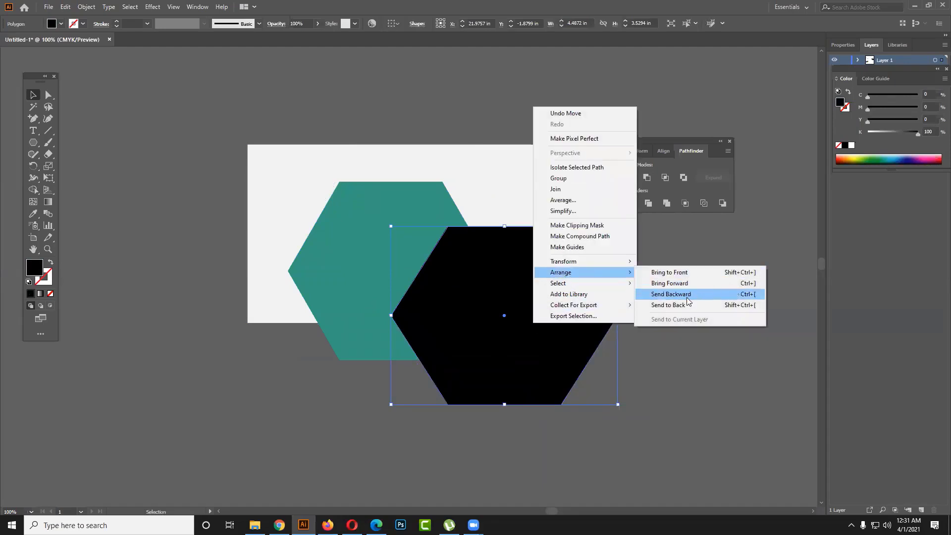
click(687, 304)
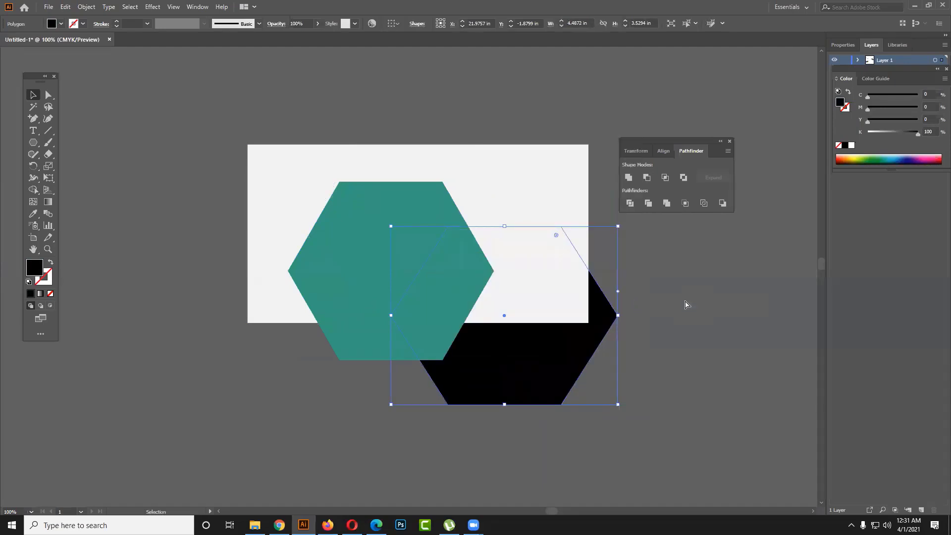
key(ctrl+z)
right_click(510, 325)
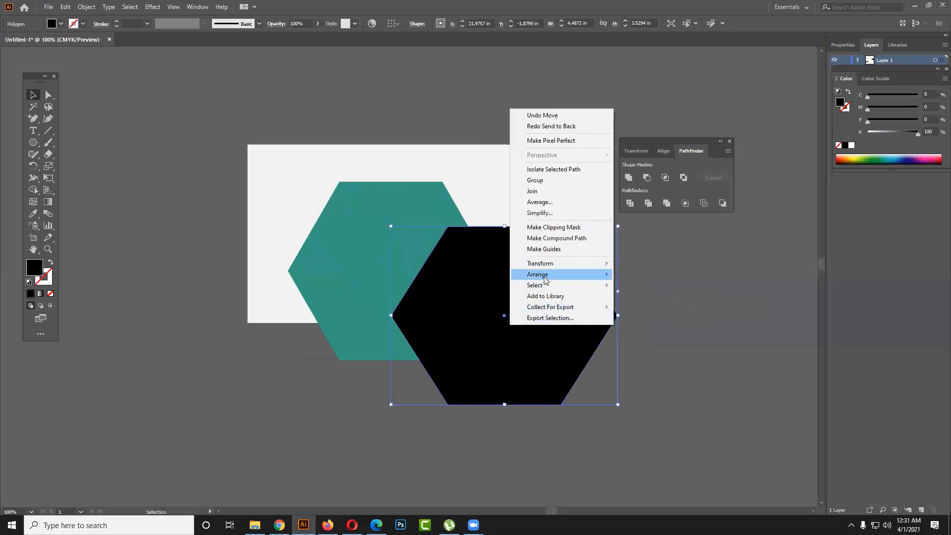
mouse_move(537, 274)
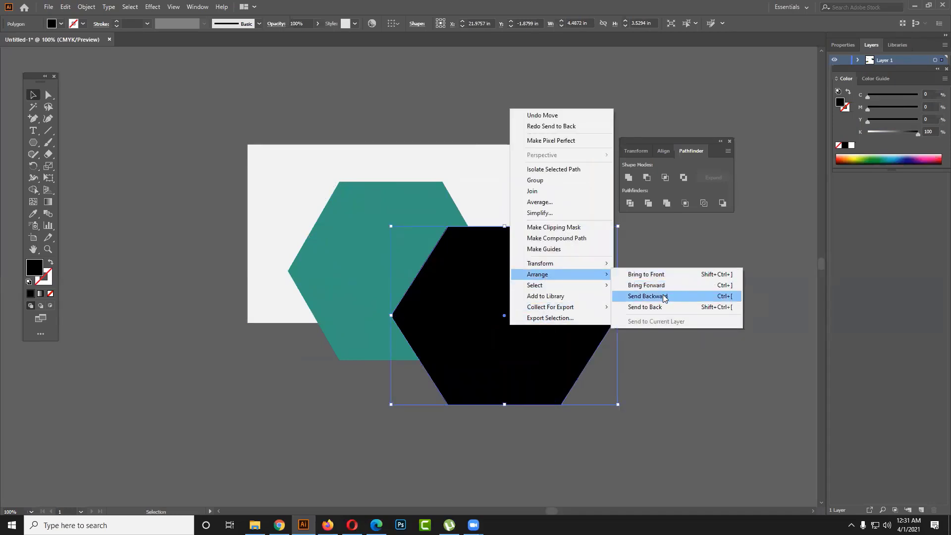
click(664, 297)
key(ctrl+z)
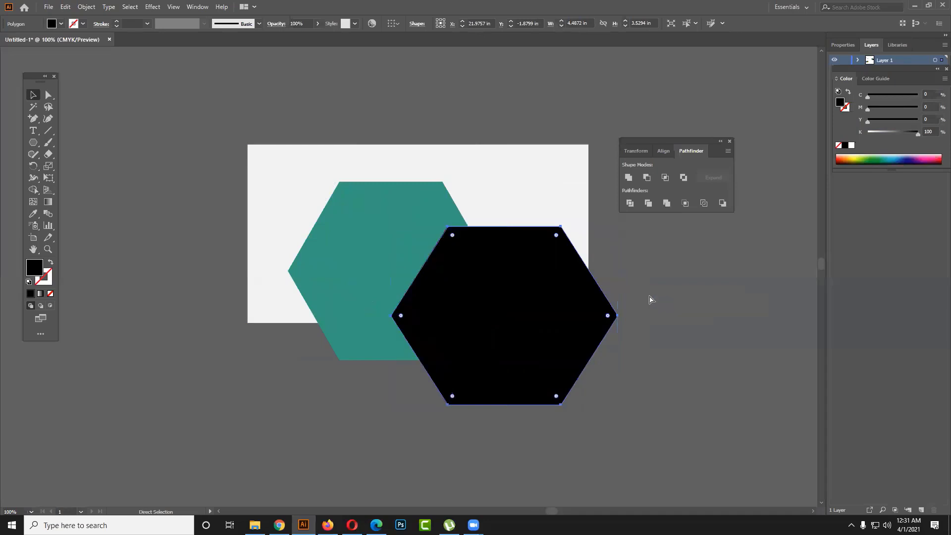
right_click(577, 297)
mouse_move(606, 462)
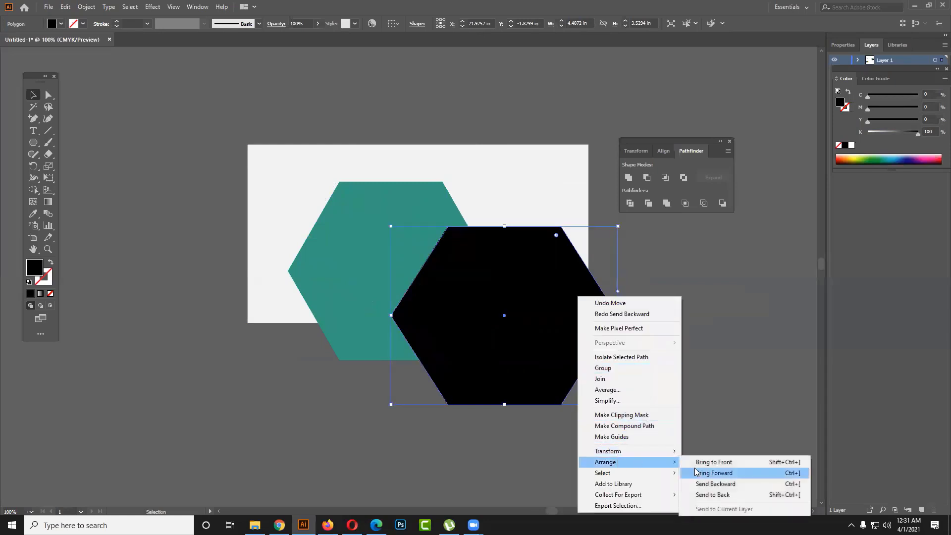
click(707, 483)
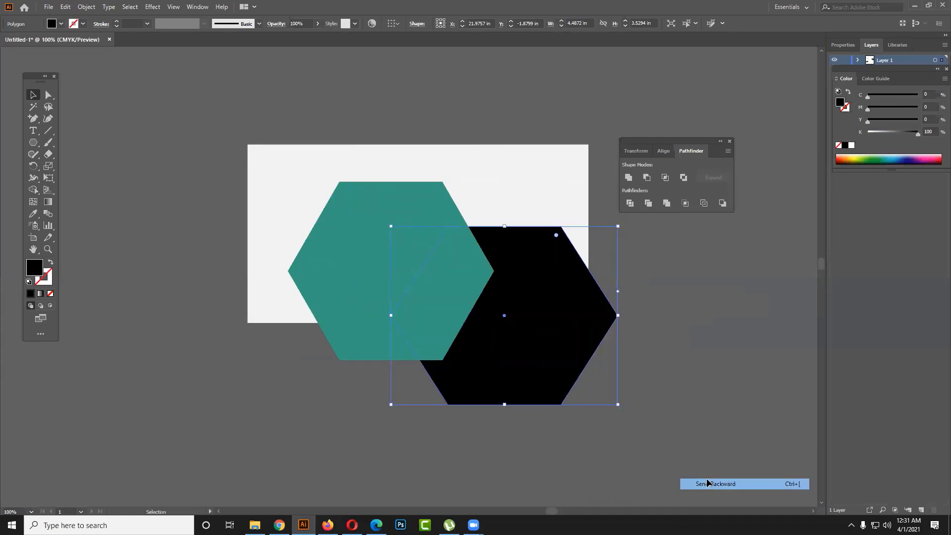
right_click(545, 364)
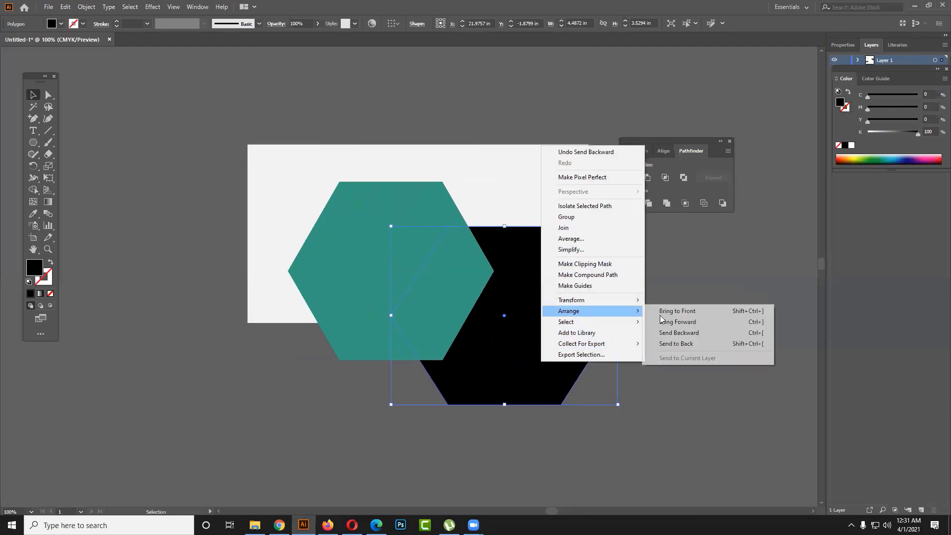
click(675, 332)
Step: Bring the black hexagon forward twice, then send it backward behind the teal hexagon
right_click(511, 347)
mouse_move(539, 293)
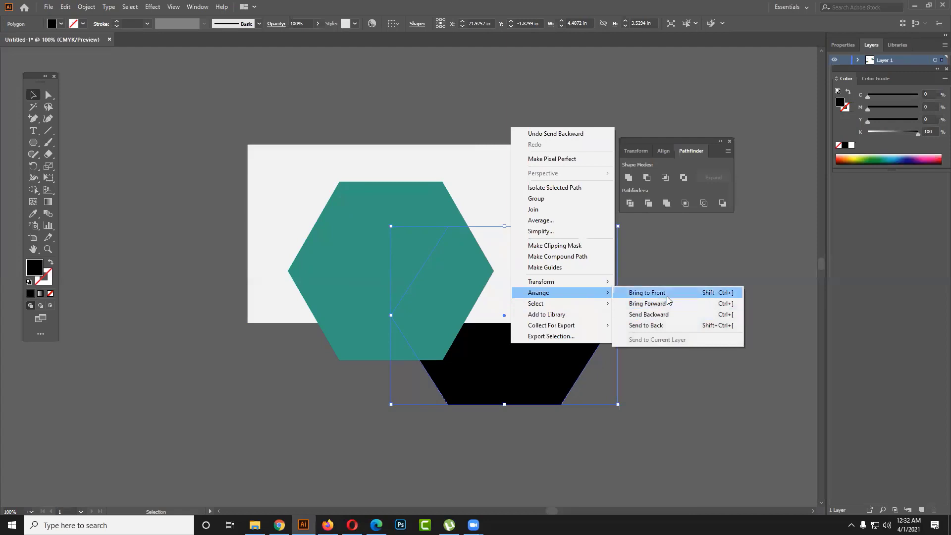
click(667, 295)
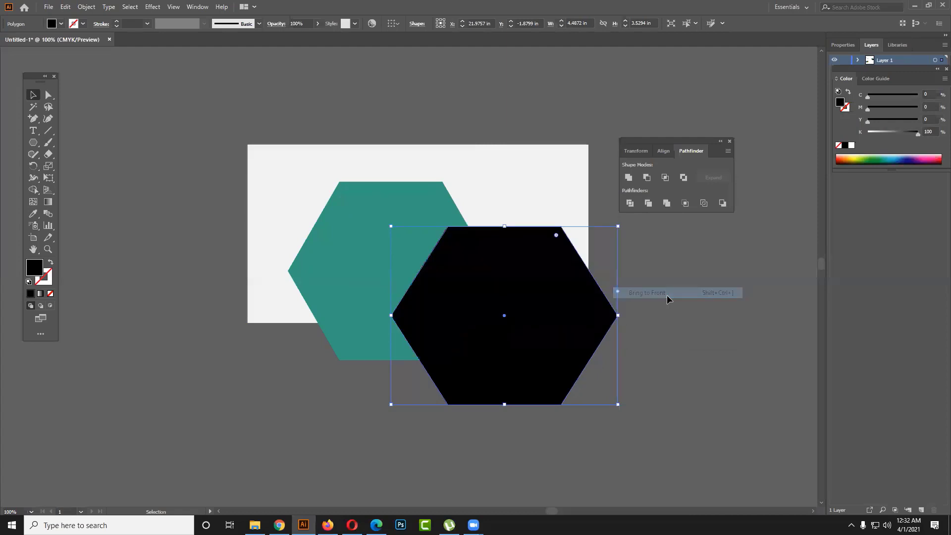
key(ctrl+z)
right_click(581, 337)
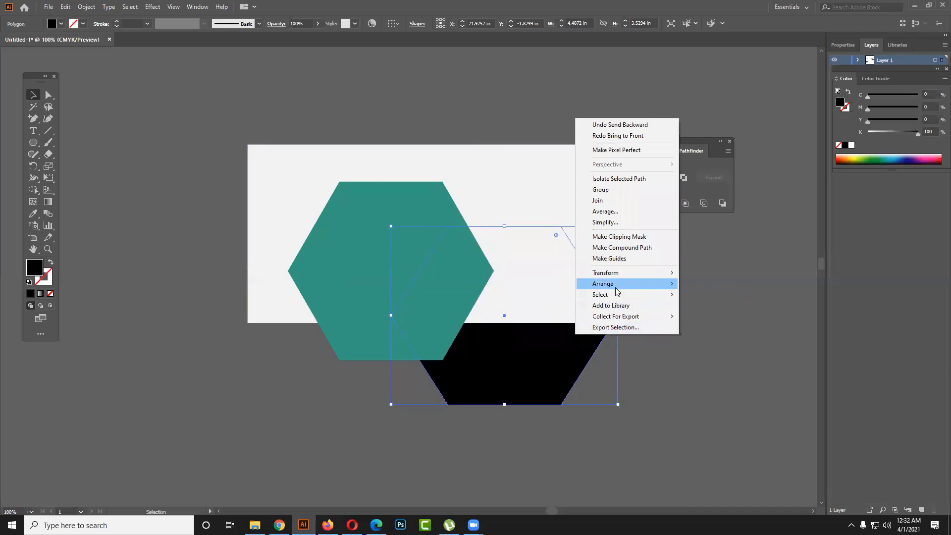
mouse_move(602, 284)
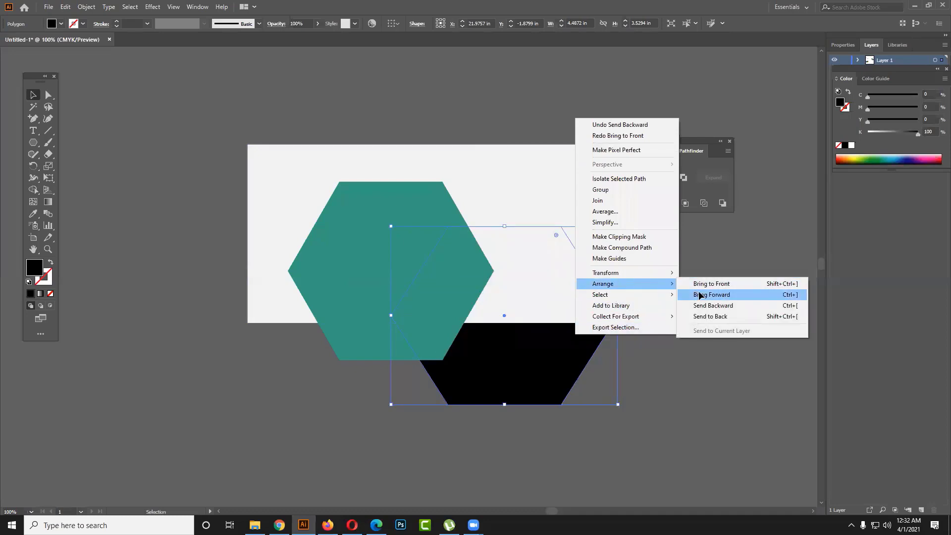
click(699, 296)
right_click(565, 327)
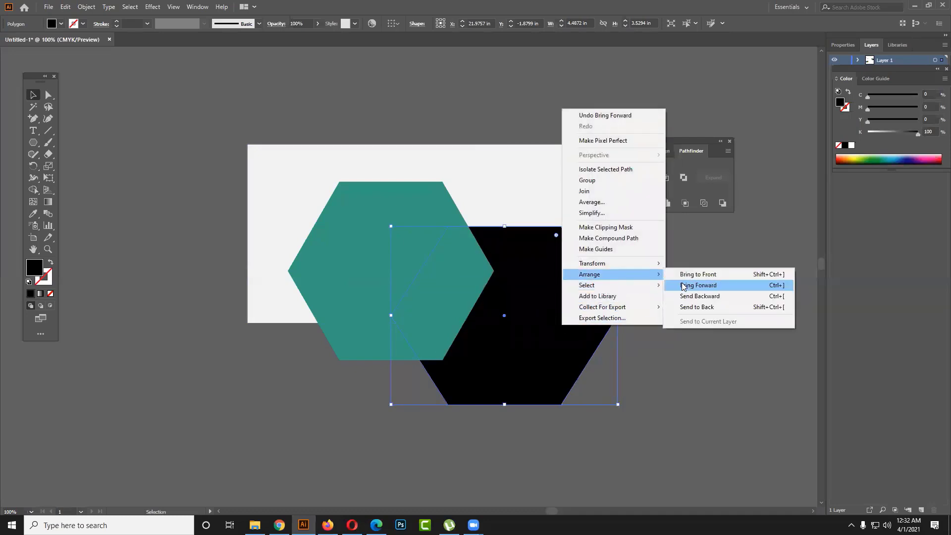
click(692, 288)
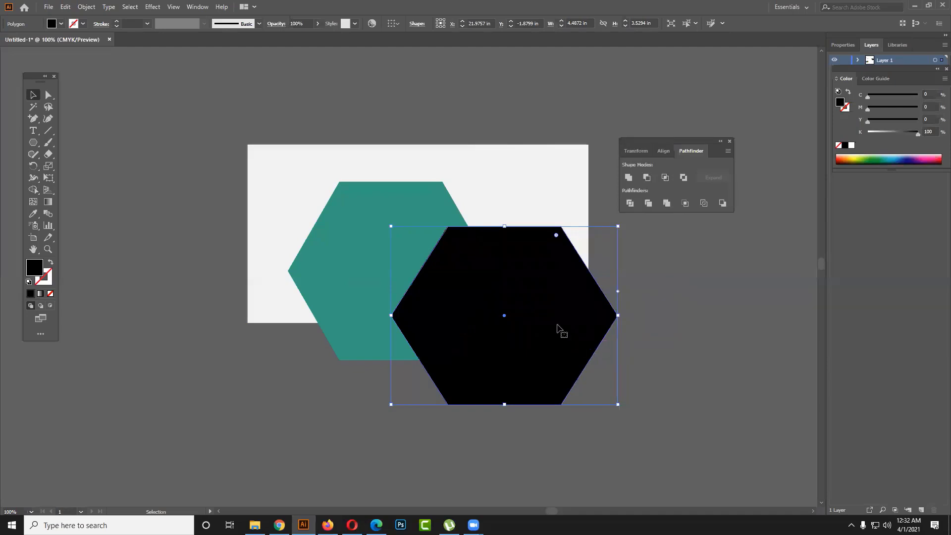
right_click(557, 327)
click(673, 297)
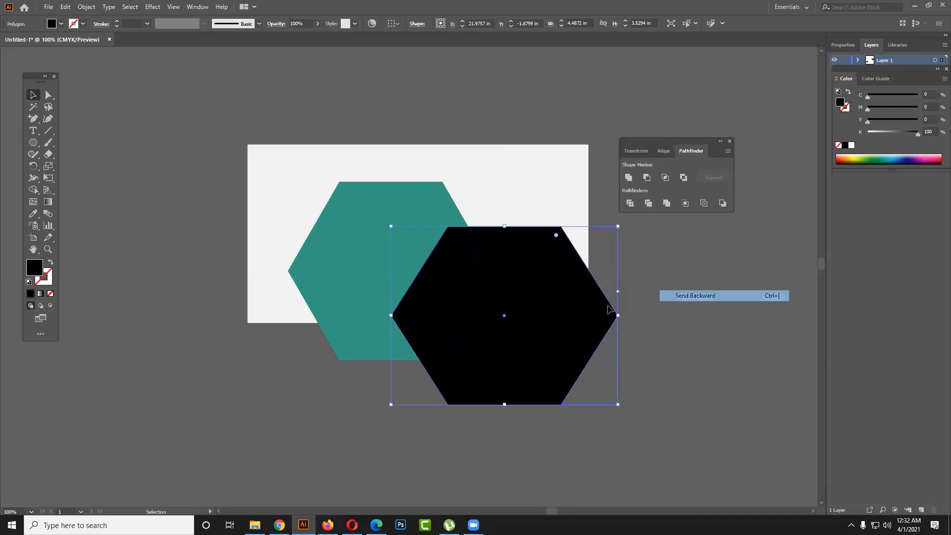
Step: Stack the two hexagons and centre everything horizontally and vertically on the card
drag(554, 311, 457, 229)
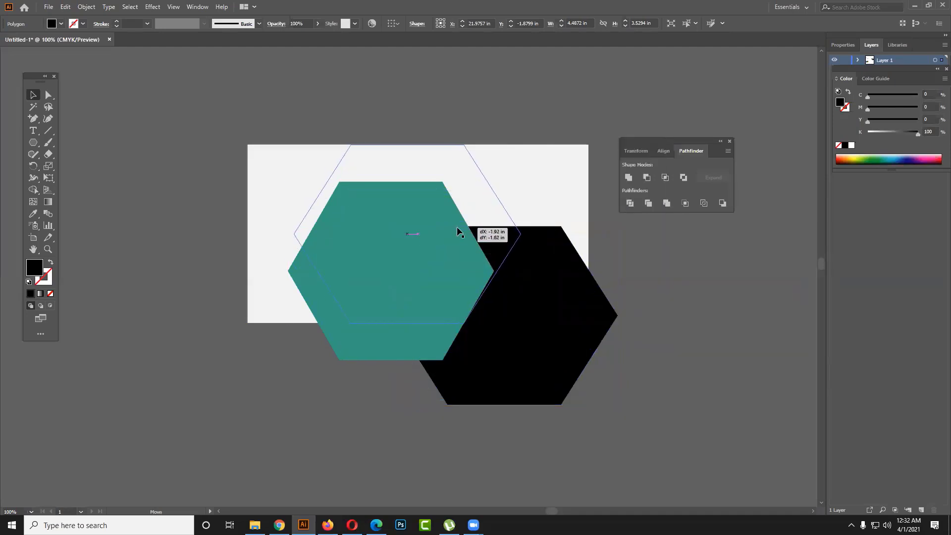
mouse_move(447, 279)
mouse_down()
mouse_move(540, 398)
mouse_move(449, 328)
mouse_up()
key(ctrl+a)
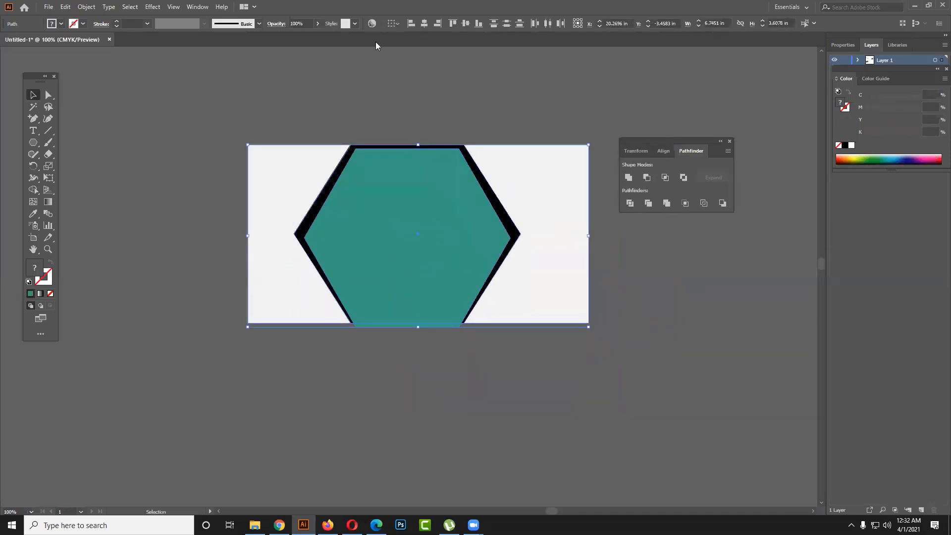
click(422, 25)
click(461, 25)
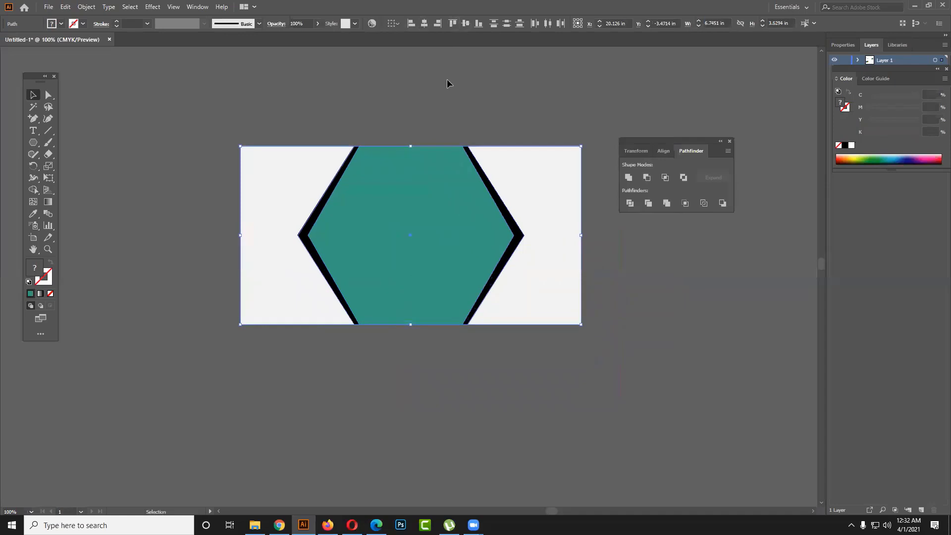
click(446, 88)
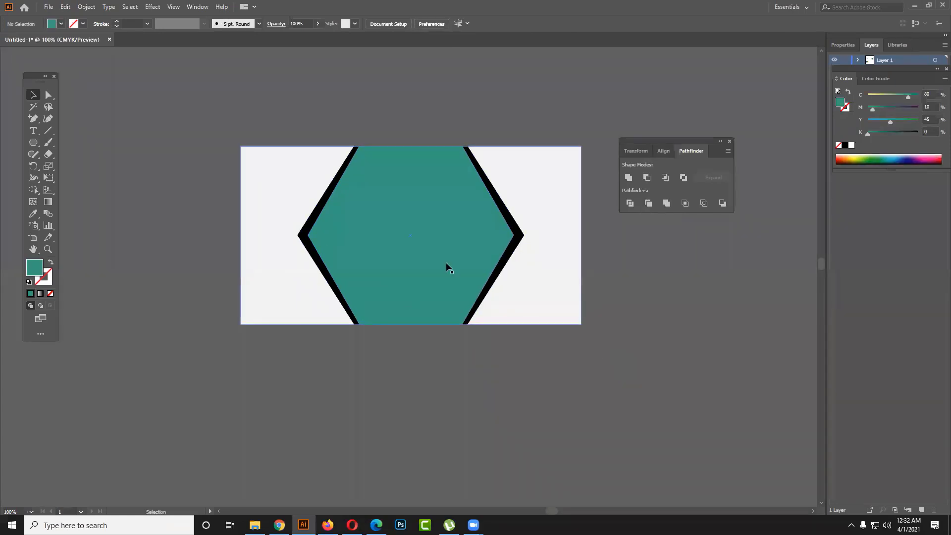
Step: Pull the black hexagon's four corner anchors inward so only thin black rims show
click(48, 94)
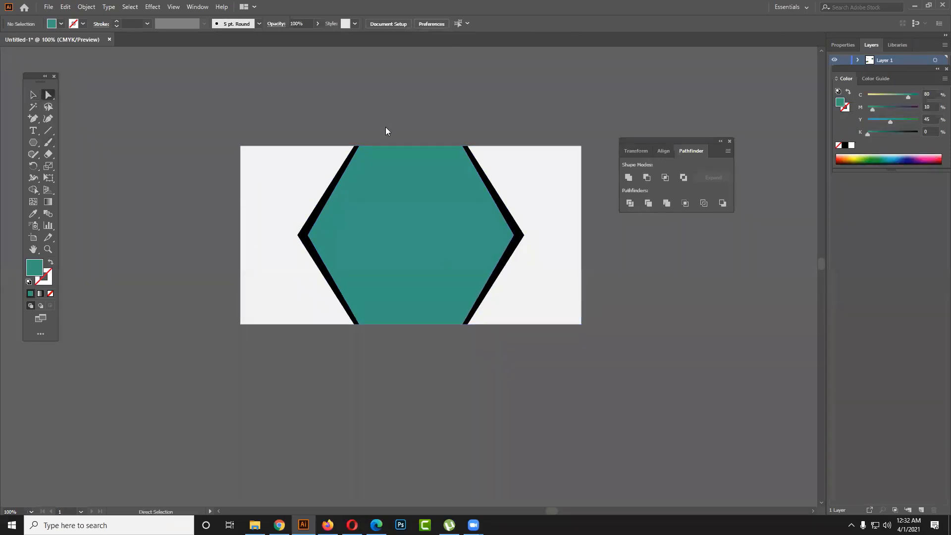
click(355, 146)
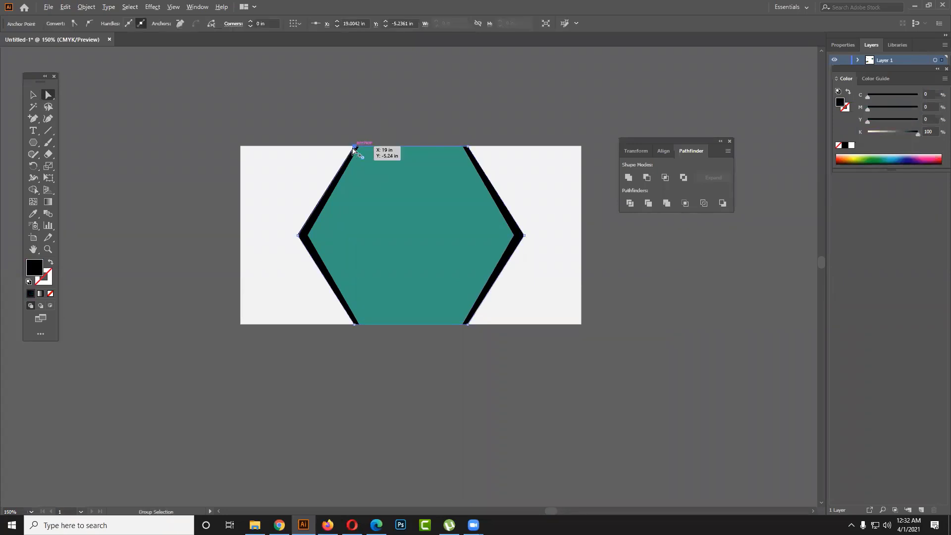
scroll(355, 149, up, 1)
drag(360, 146, 364, 145)
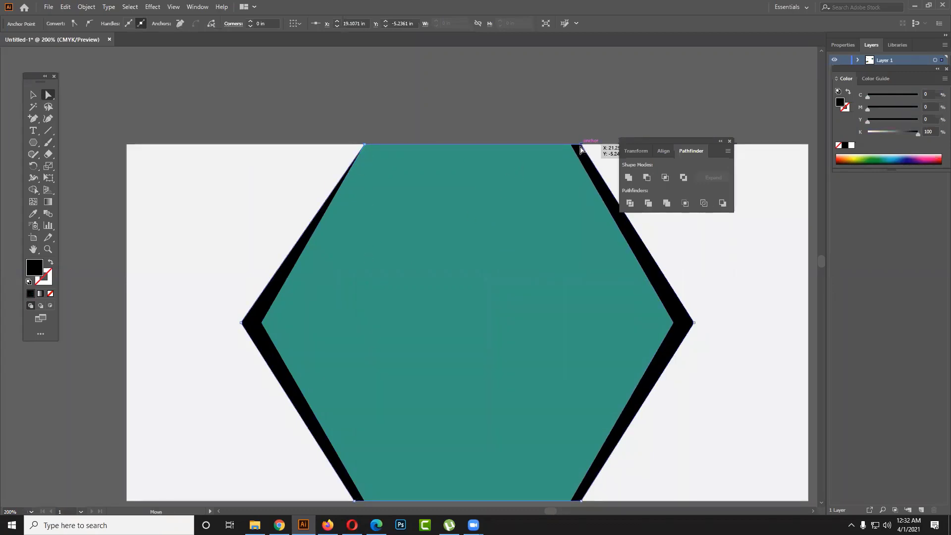
drag(581, 146, 571, 145)
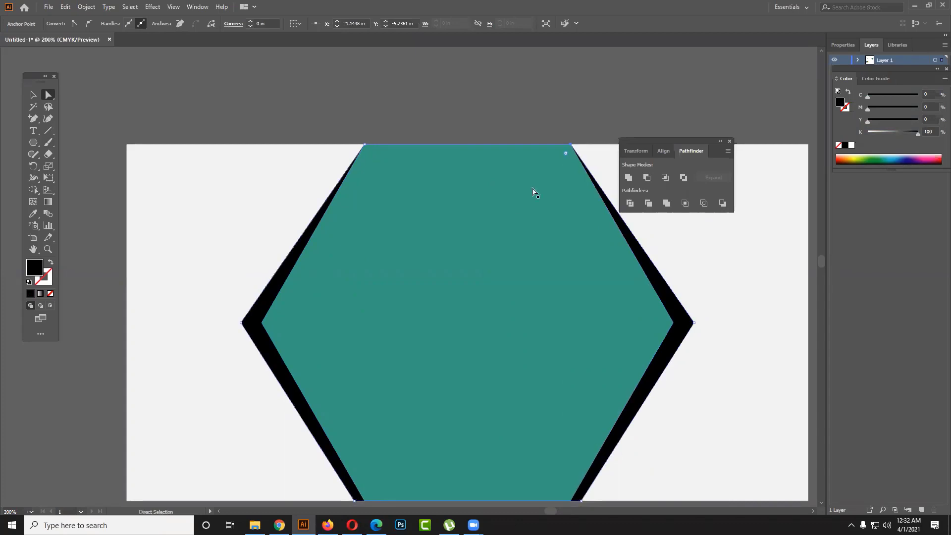
scroll(513, 223, down, 4)
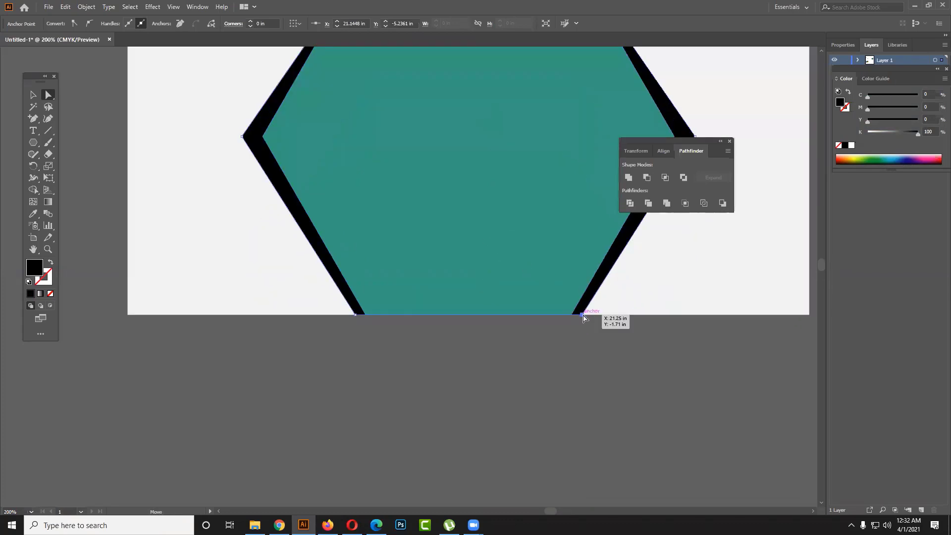
drag(583, 318, 572, 315)
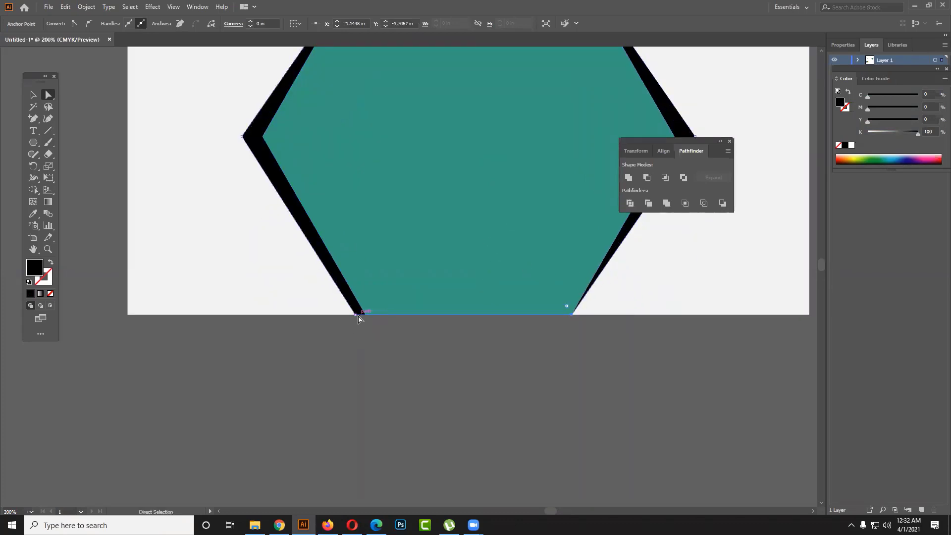
drag(359, 316, 367, 315)
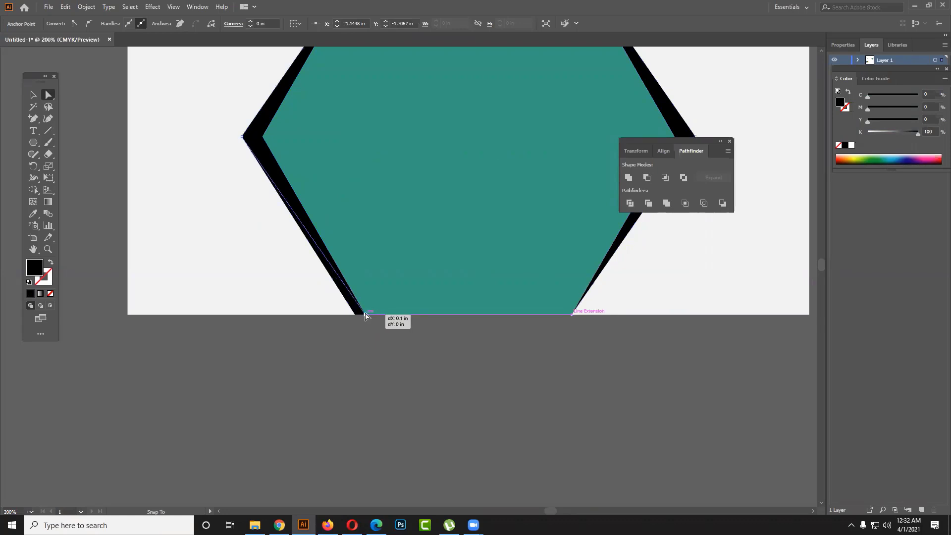
click(382, 346)
scroll(439, 340, up, 3)
Step: Round the teal hexagon's left and right corner points with live-corner widgets
click(327, 258)
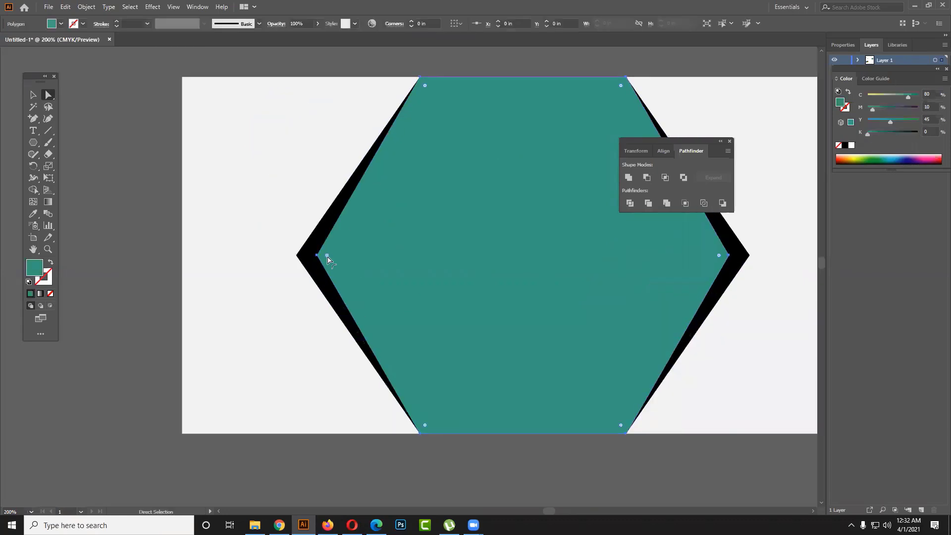
click(329, 259)
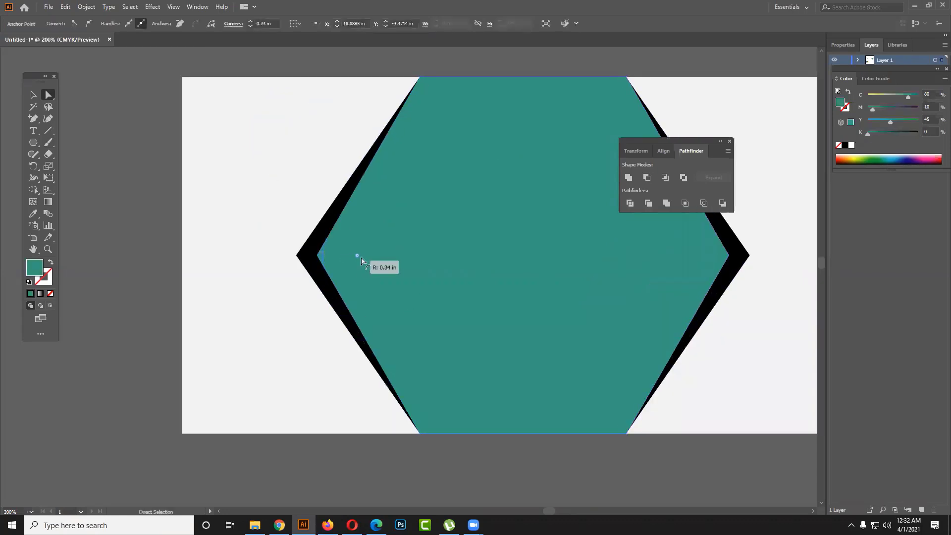
drag(327, 257, 389, 258)
click(730, 255)
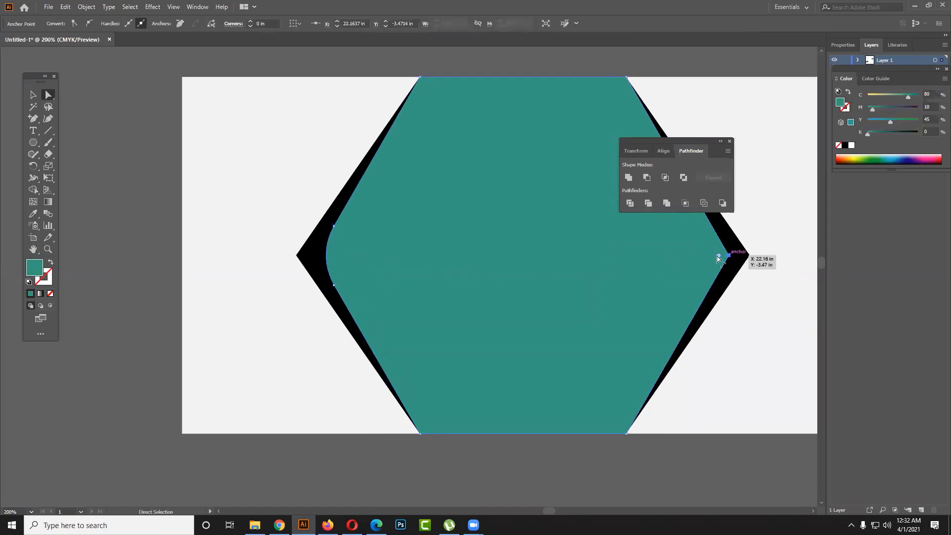
drag(719, 258, 650, 256)
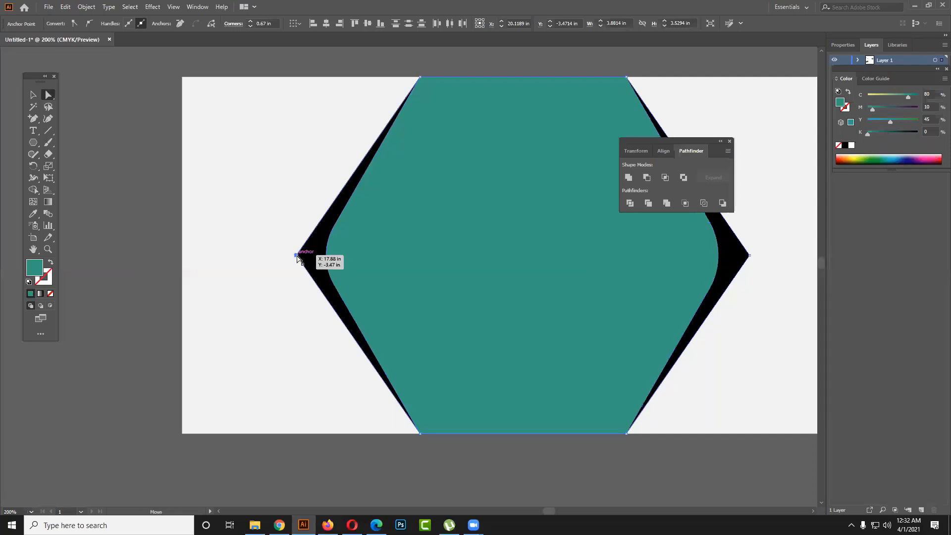
Step: Round the black hexagon's left and right corners, redoing the left one more subtly
click(303, 257)
drag(308, 257, 387, 257)
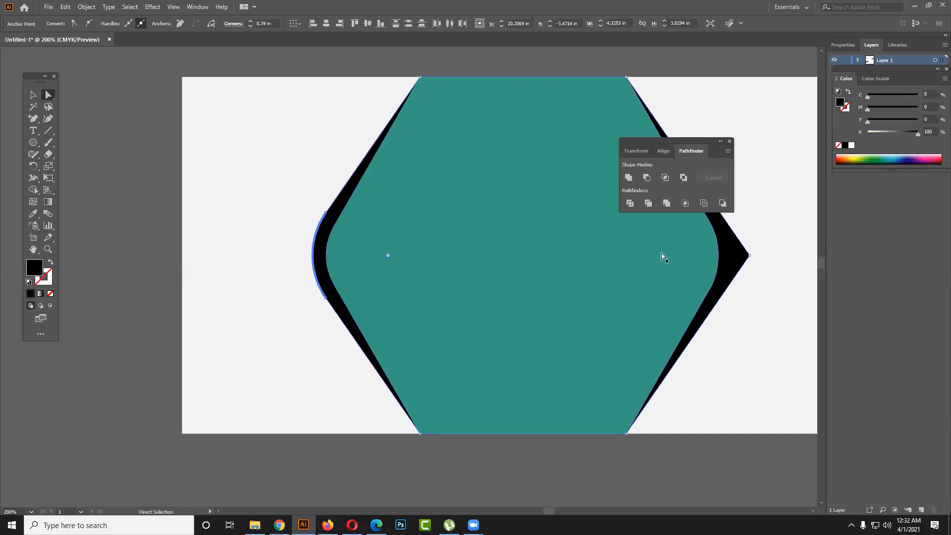
key(ctrl+z)
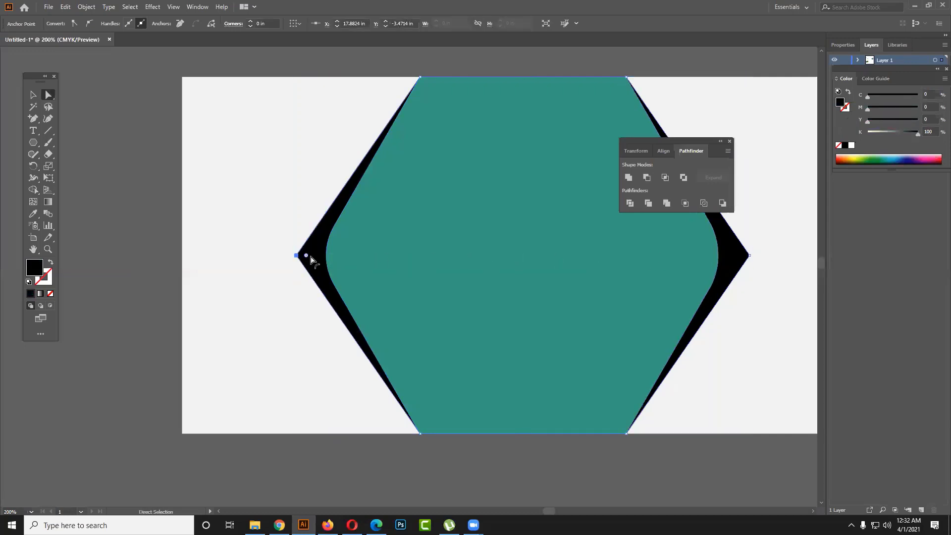
drag(307, 256, 342, 263)
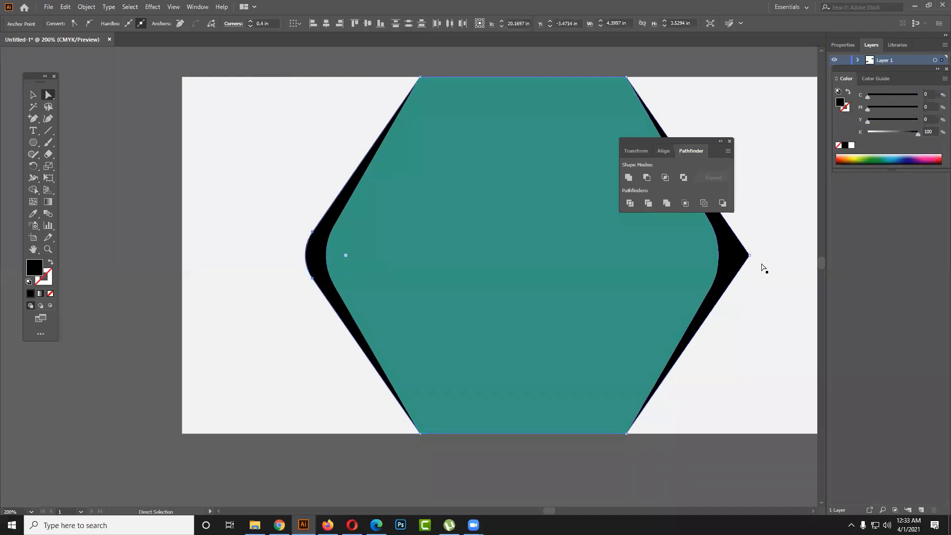
click(750, 257)
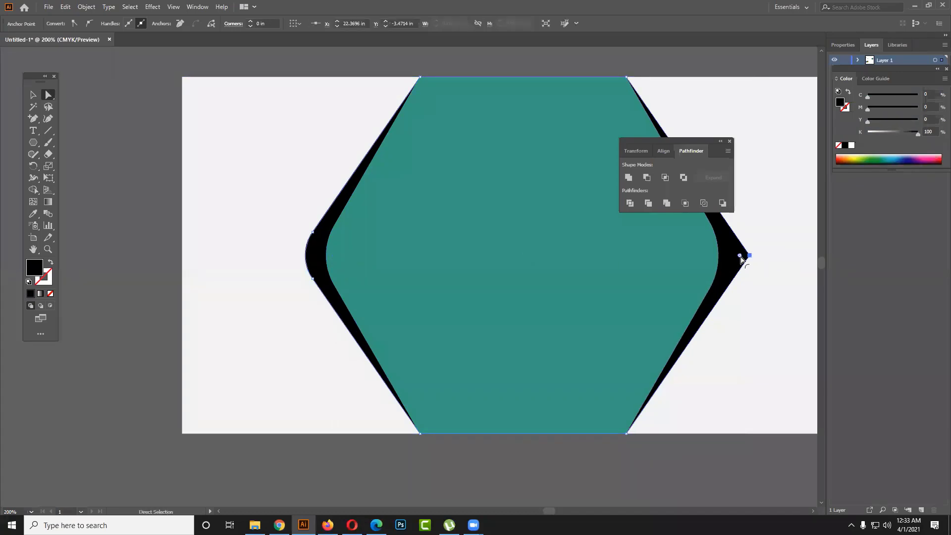
drag(739, 256, 692, 259)
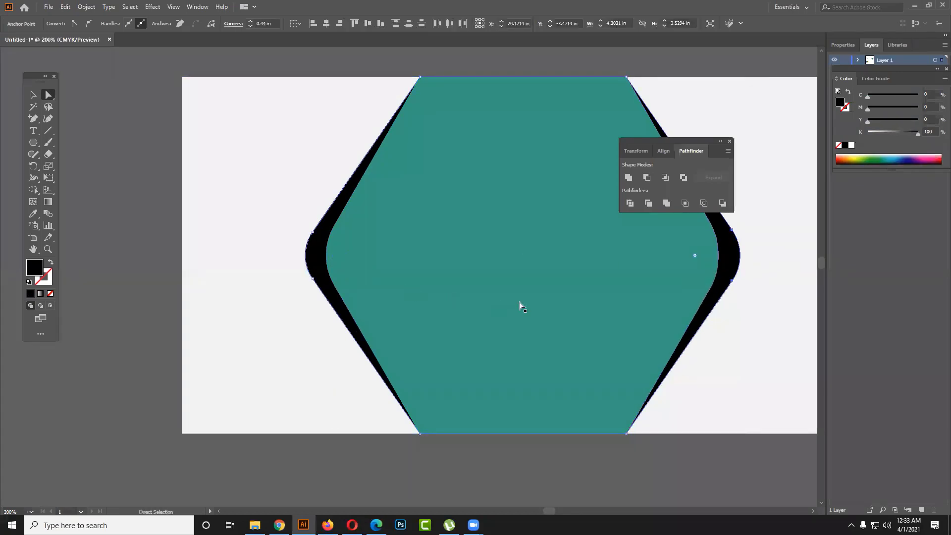
click(773, 347)
scroll(725, 372, down, 3)
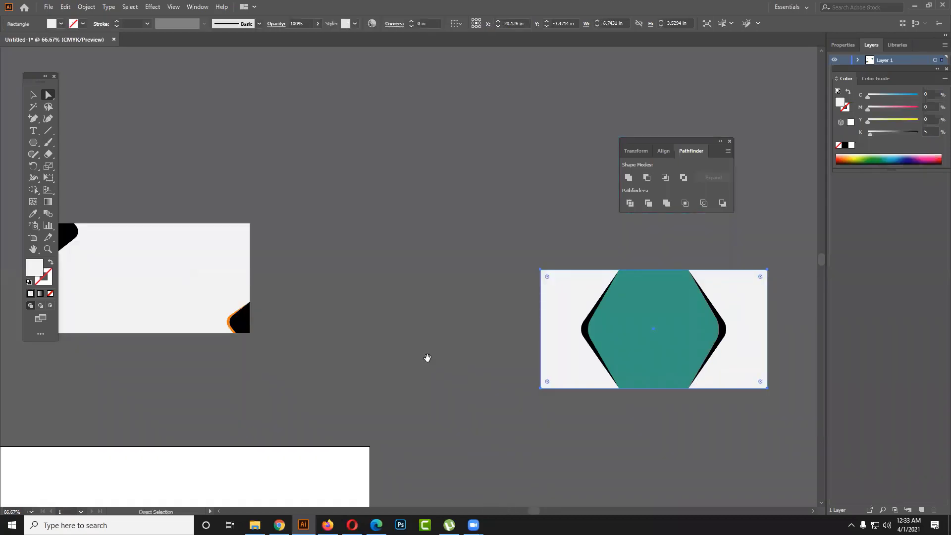
Step: Deselect the finished card, move the Pathfinder panel aside, and pan to empty canvas
drag(649, 309, 473, 241)
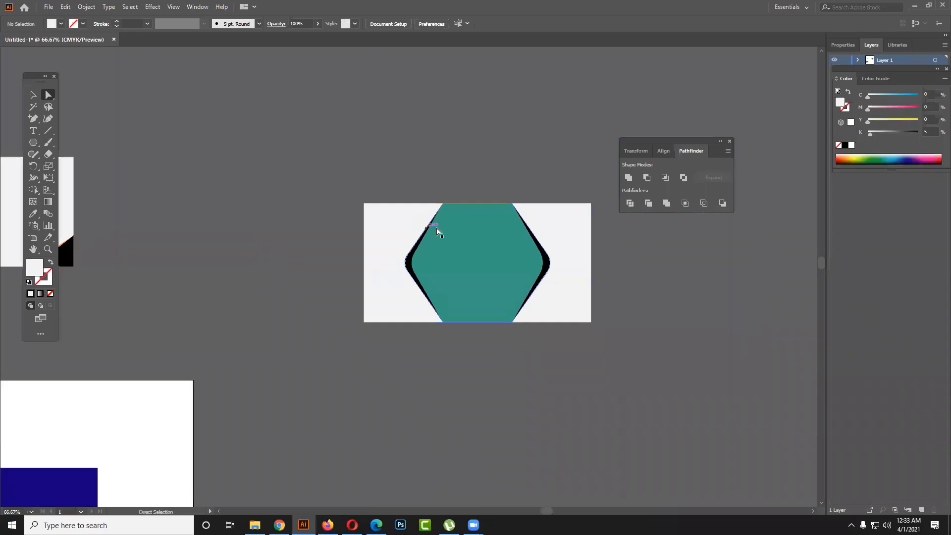
click(464, 238)
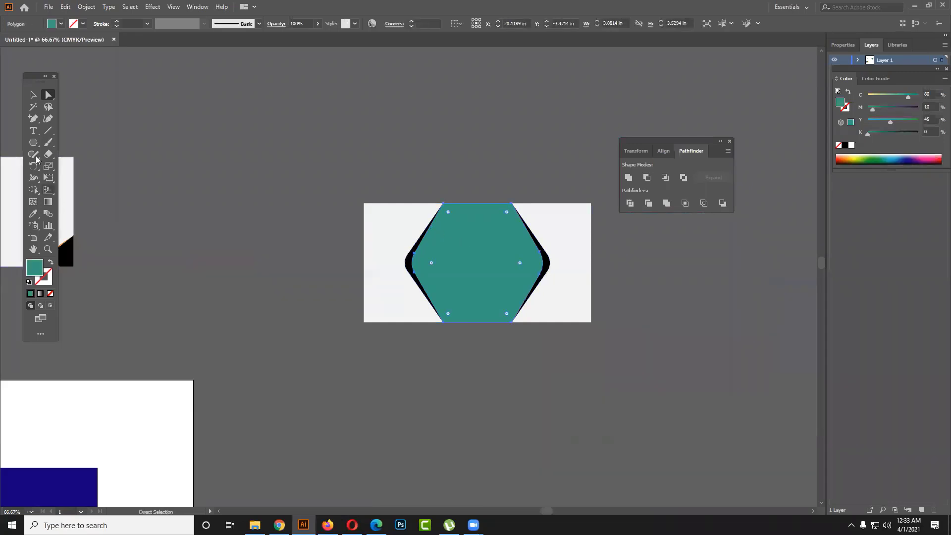
click(33, 95)
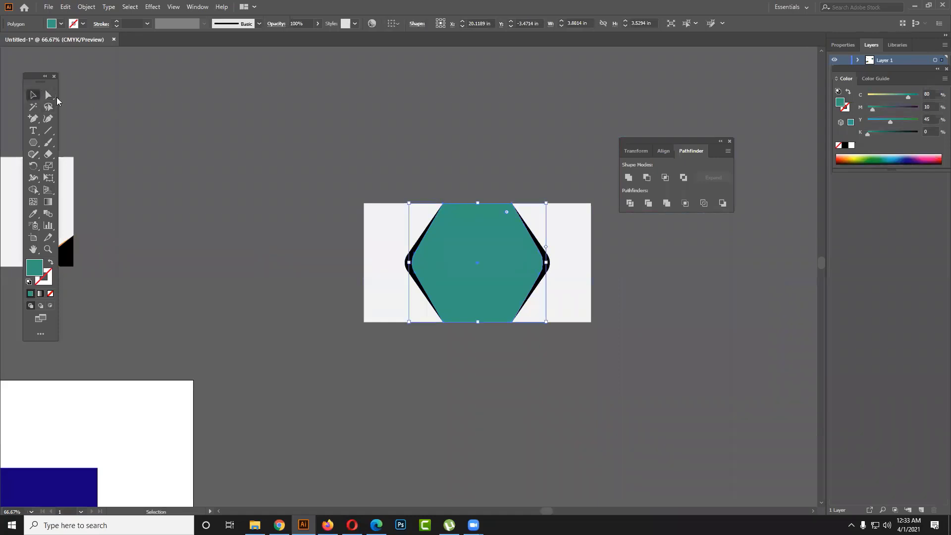
key(ctrl+shift+a)
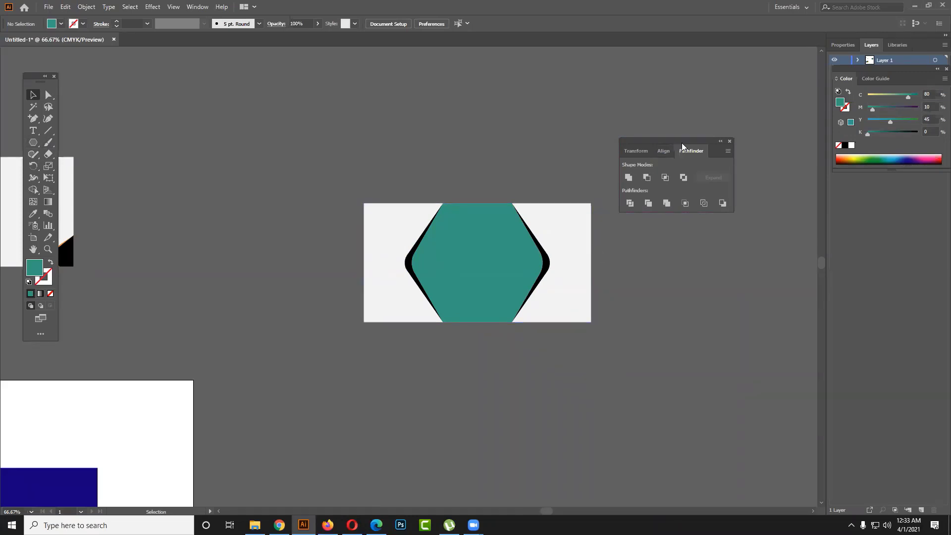
mouse_move(682, 144)
mouse_down()
mouse_move(658, 138)
mouse_move(689, 91)
mouse_up()
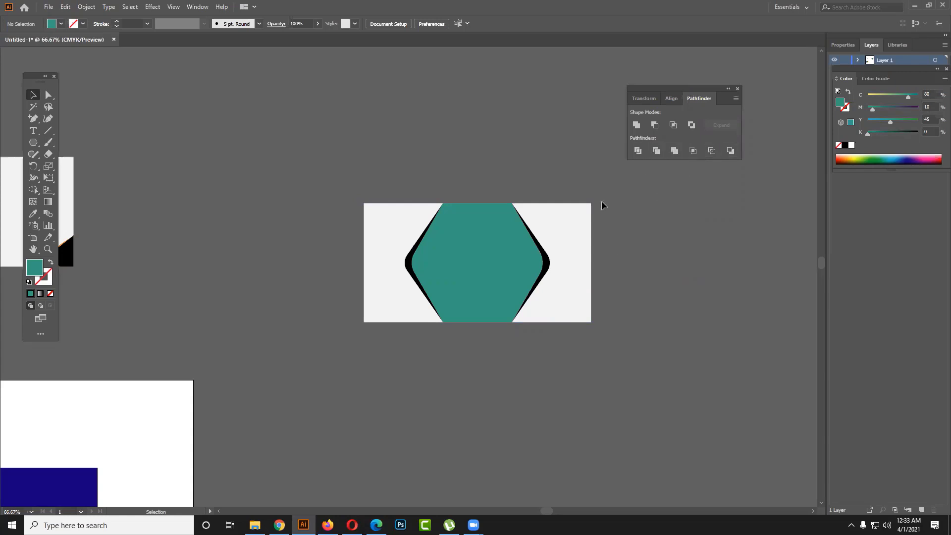
drag(495, 166, 492, 356)
drag(495, 314, 502, 386)
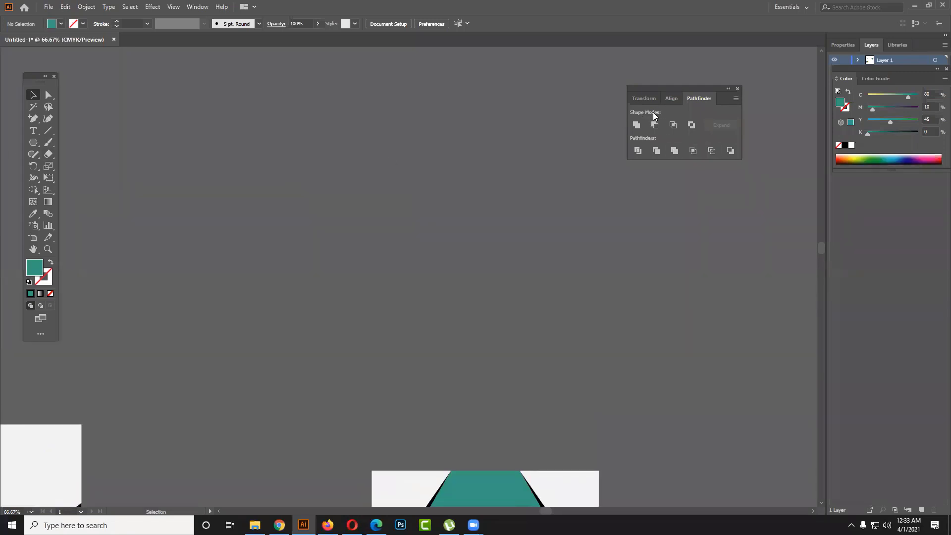
drag(463, 155, 459, 219)
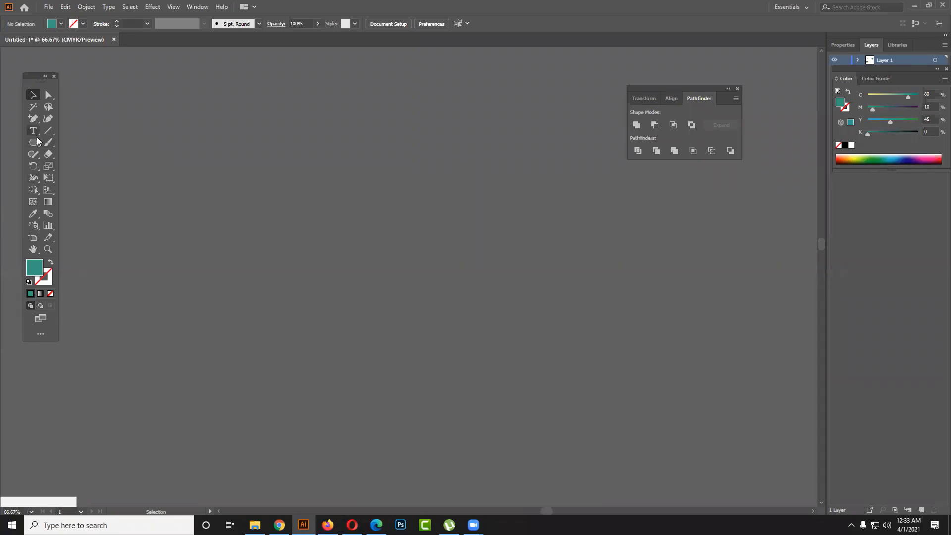
Step: Draw a tall rectangle on the empty canvas
drag(33, 143, 55, 143)
click(62, 144)
drag(250, 153, 355, 393)
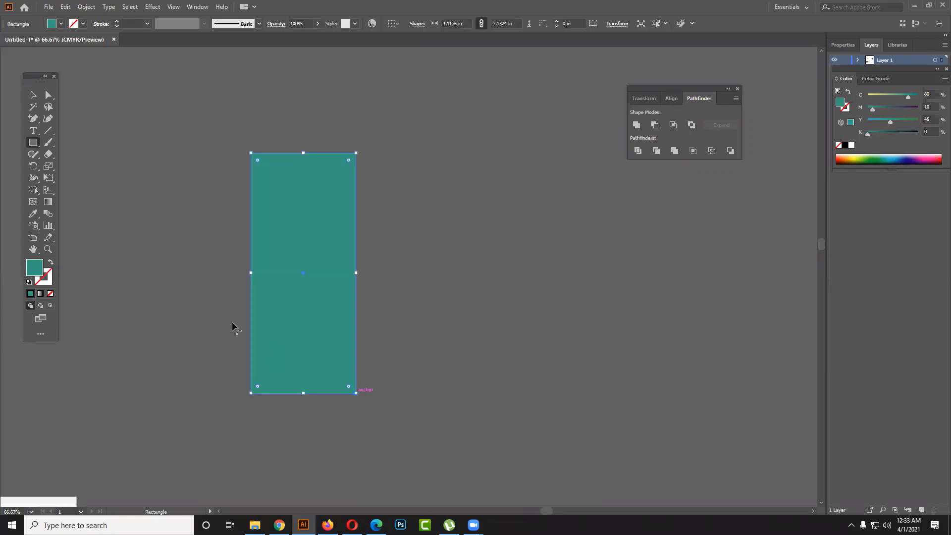
Step: Draw a circle, fill it pink, and move it onto the rectangle's top
drag(33, 142, 202, 222)
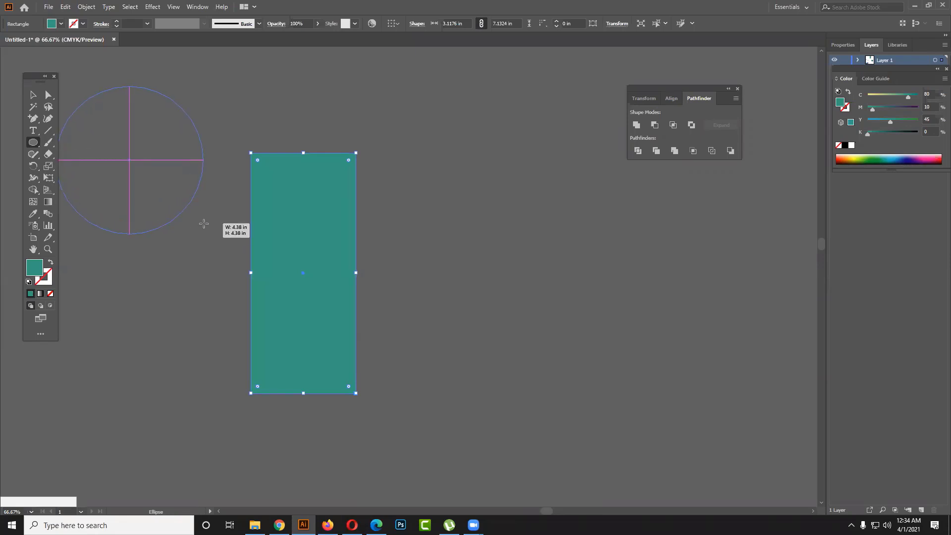
drag(202, 223, 206, 236)
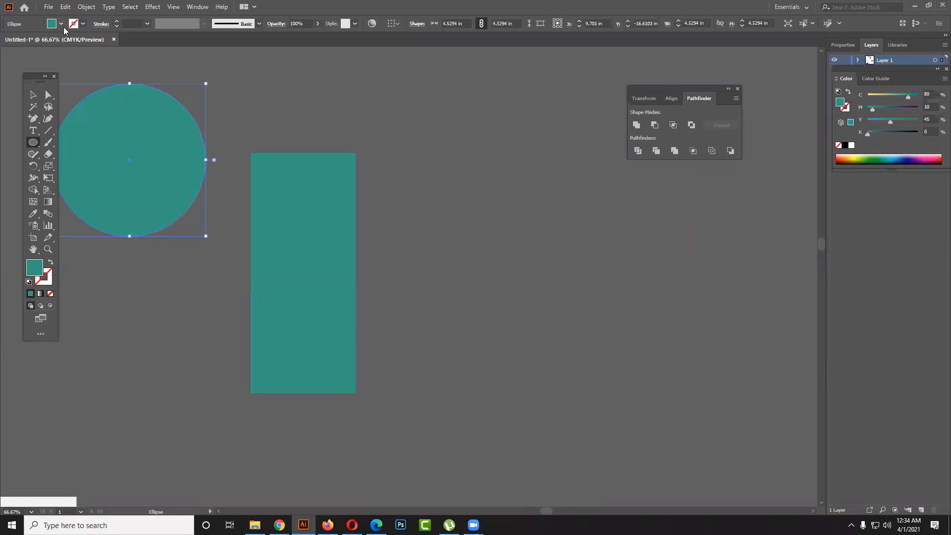
click(61, 24)
click(69, 44)
key(Escape)
click(33, 95)
drag(149, 201, 322, 165)
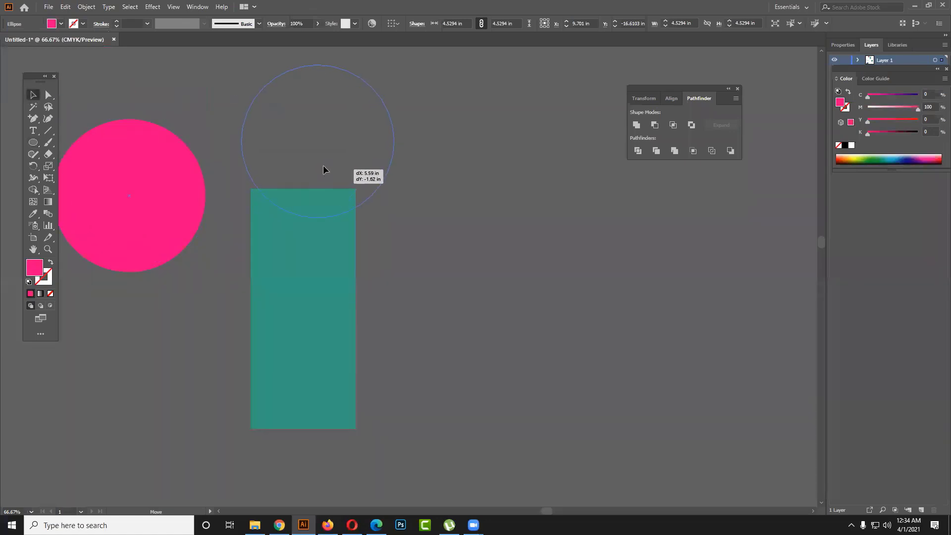
Step: Move the teal rectangle down and shrink the pink circle to about half size
click(448, 241)
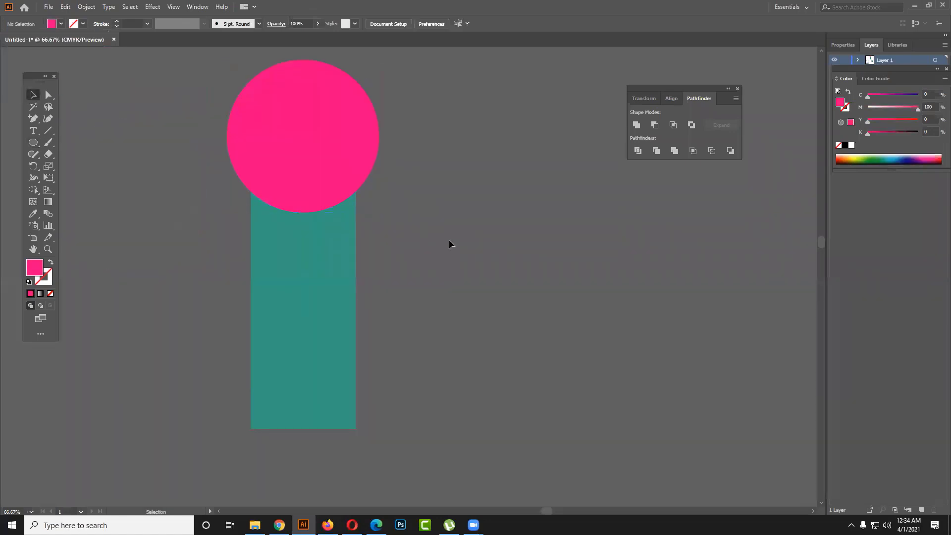
click(332, 252)
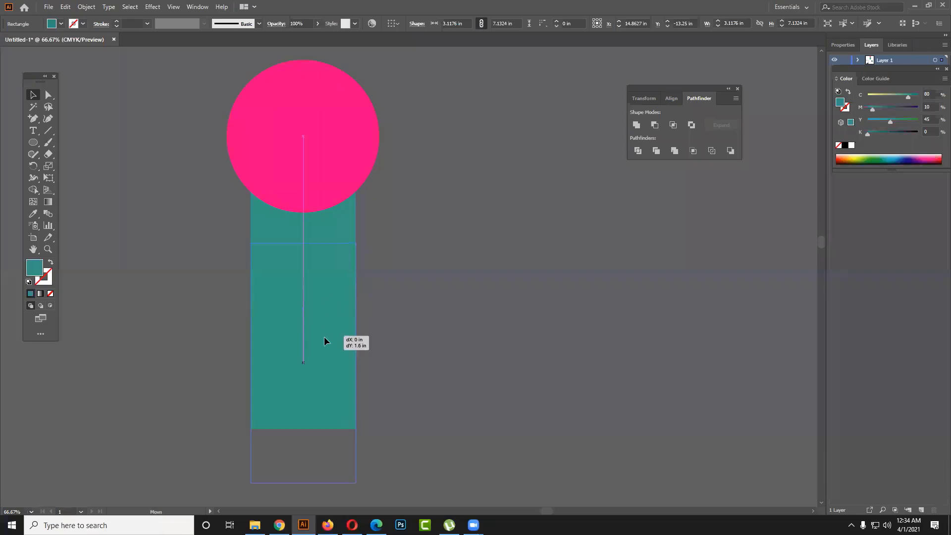
mouse_move(342, 284)
mouse_down()
mouse_move(323, 337)
mouse_move(308, 308)
mouse_up()
scroll(340, 317, down, 2)
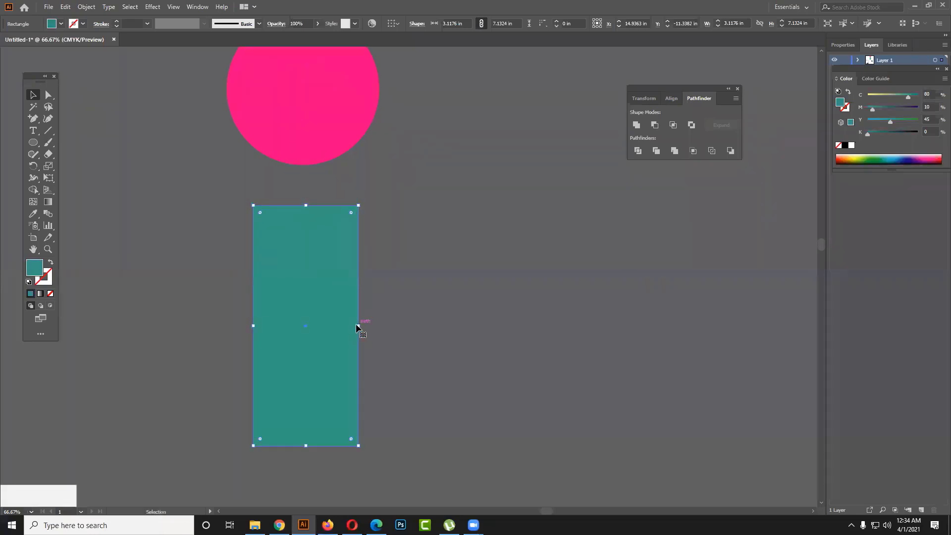
click(340, 154)
mouse_move(379, 166)
mouse_down()
mouse_move(346, 125)
mouse_move(322, 159)
mouse_up()
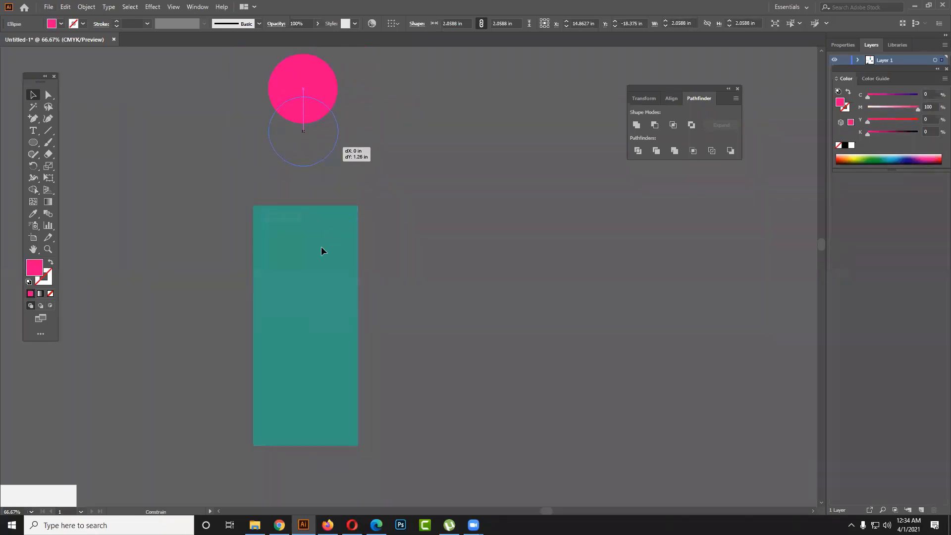
drag(321, 251, 404, 246)
click(365, 252)
click(307, 210)
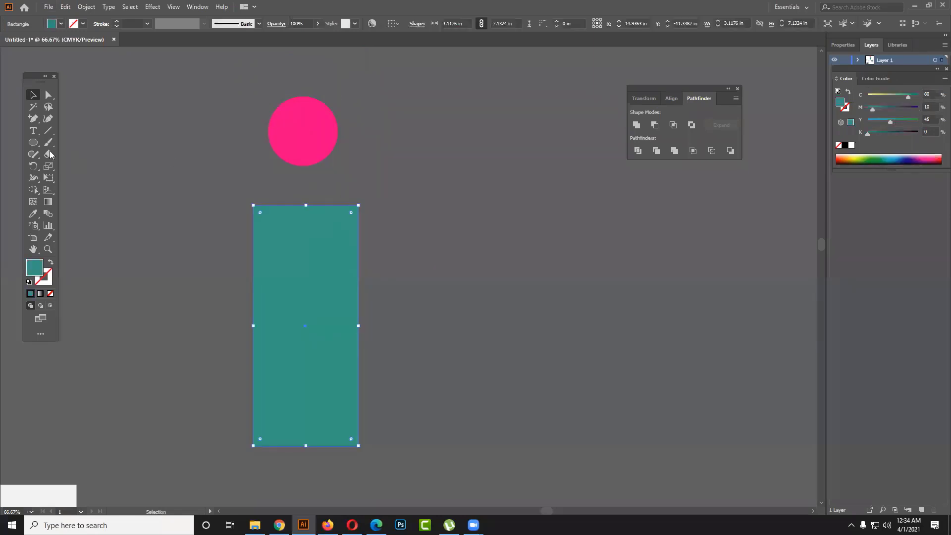
Step: Draw a thin red stem between circle and rectangle, then nudge circle and stem right
drag(33, 142, 74, 140)
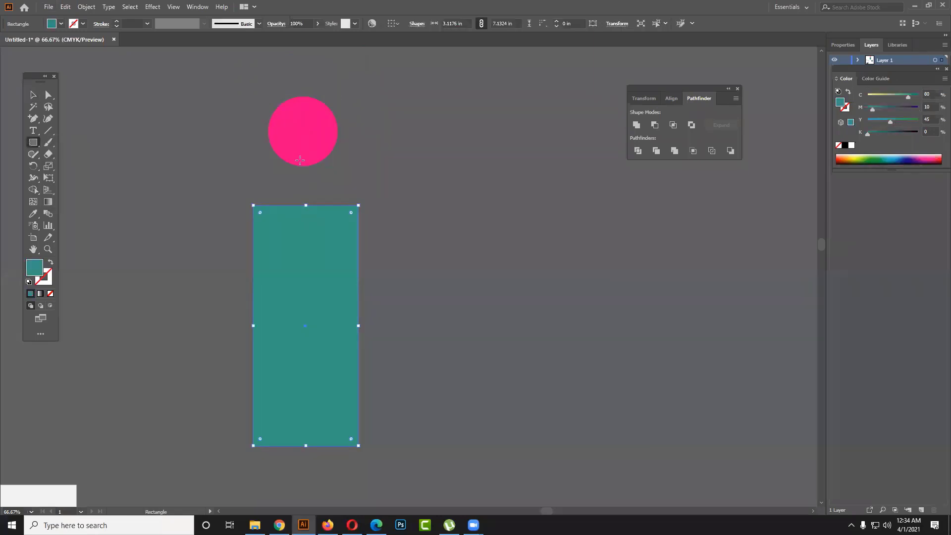
drag(295, 162, 309, 206)
click(61, 24)
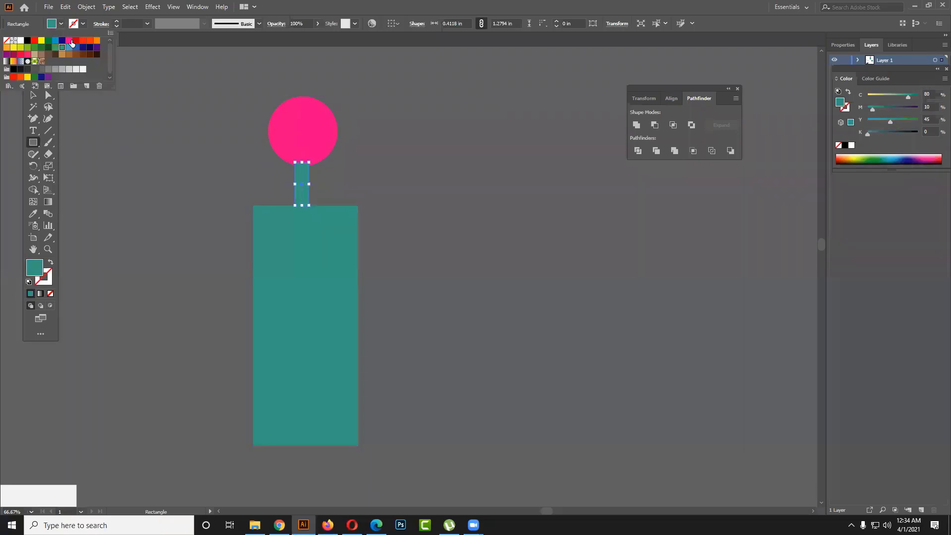
click(73, 42)
click(42, 93)
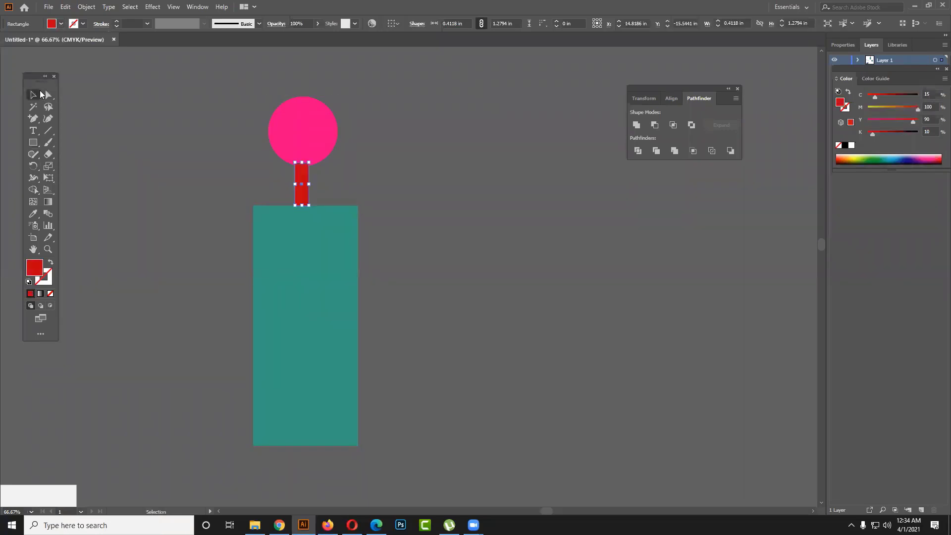
drag(324, 131, 379, 127)
drag(304, 173, 316, 173)
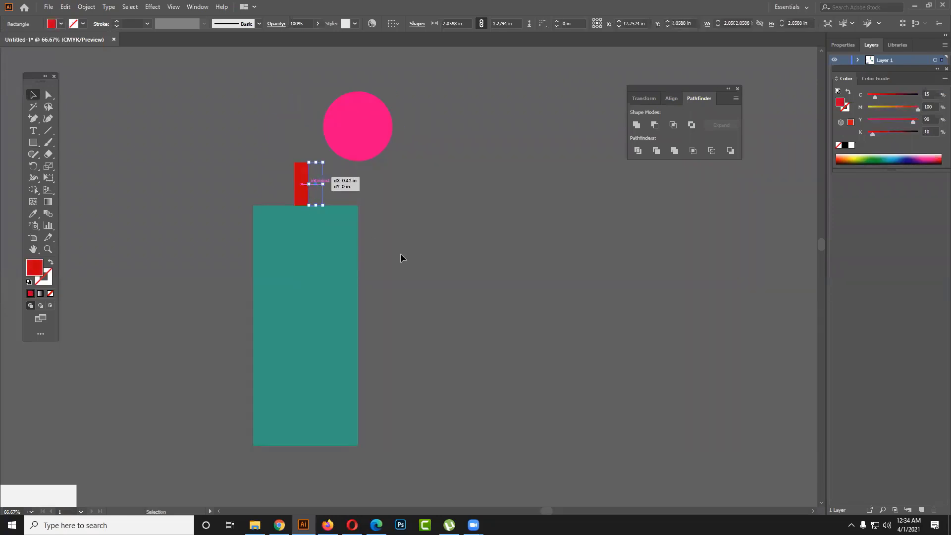
click(404, 311)
Step: Centre the three shapes horizontally and nudge the circle and rectangle to meet the stem
drag(422, 321, 299, 153)
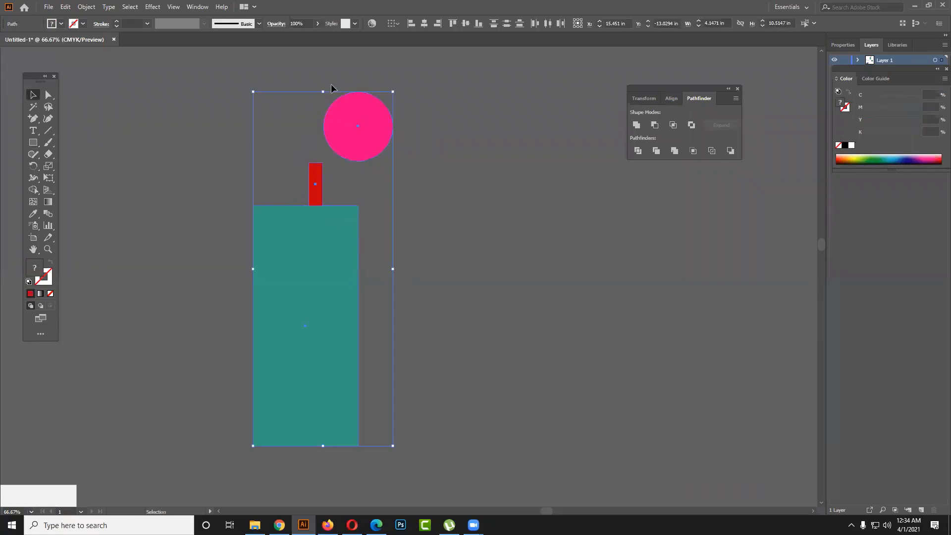
click(424, 24)
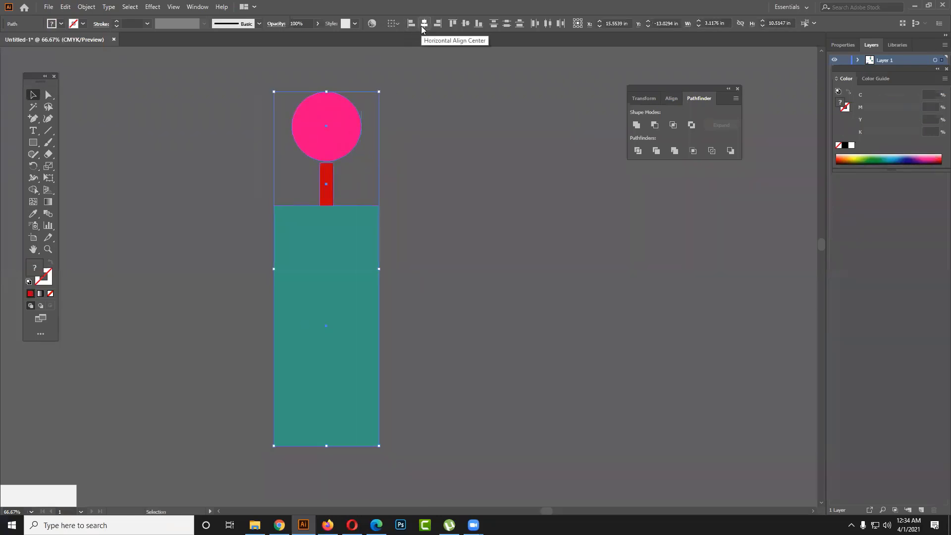
click(424, 173)
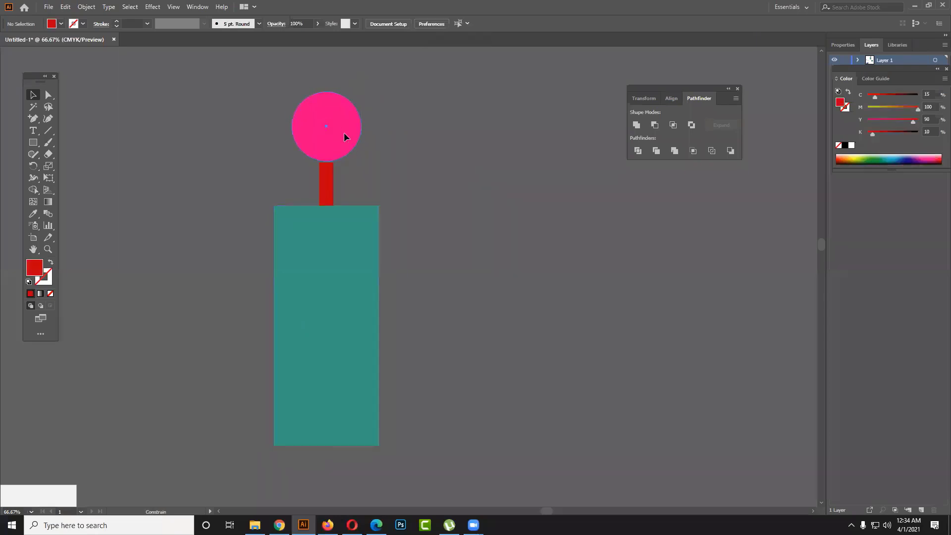
drag(344, 132, 344, 135)
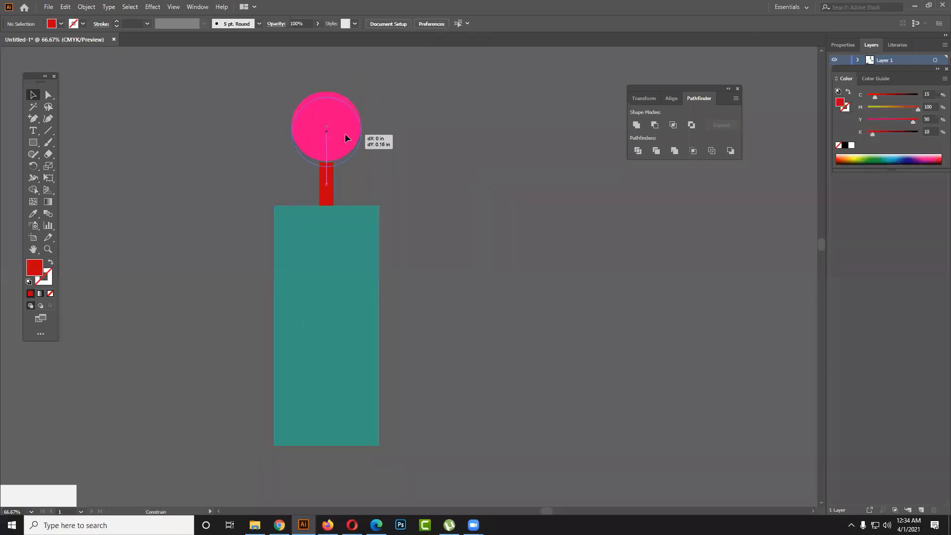
click(430, 176)
click(351, 245)
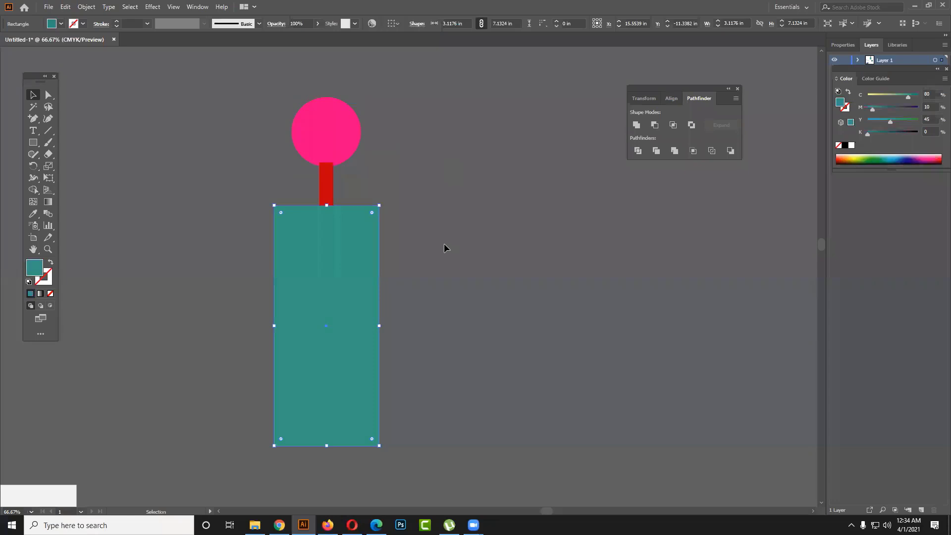
click(443, 244)
click(354, 249)
drag(466, 390, 298, 129)
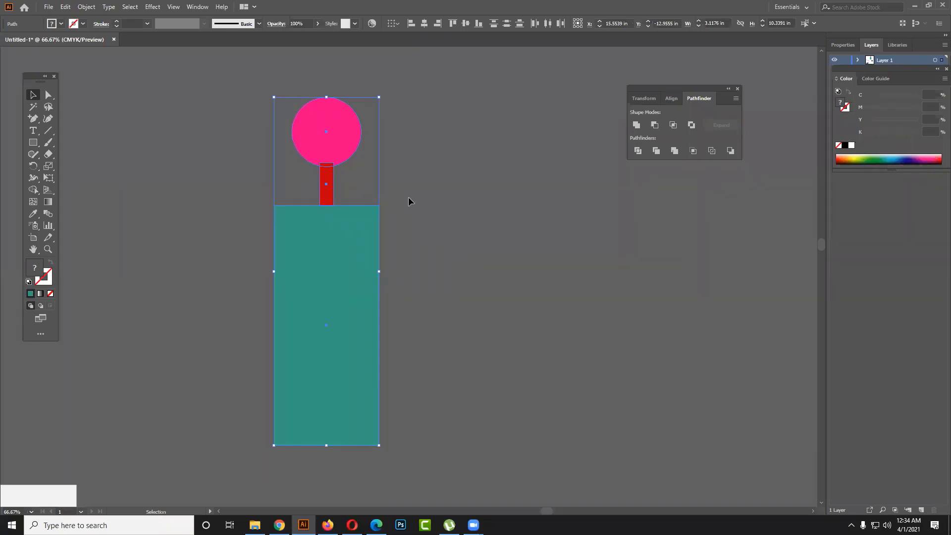
drag(331, 282, 334, 271)
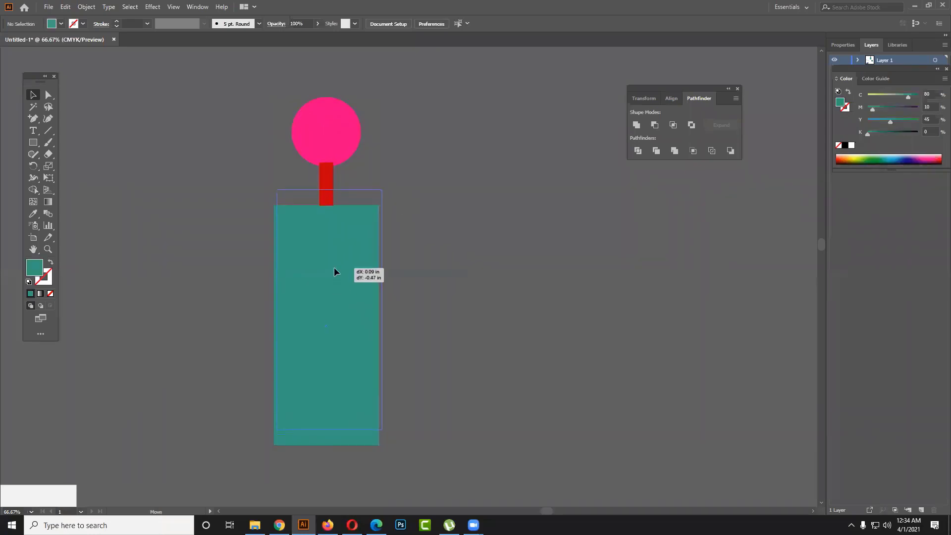
Step: Reselect all three shapes, centre them again, and Unite them in Pathfinder
drag(487, 303, 313, 148)
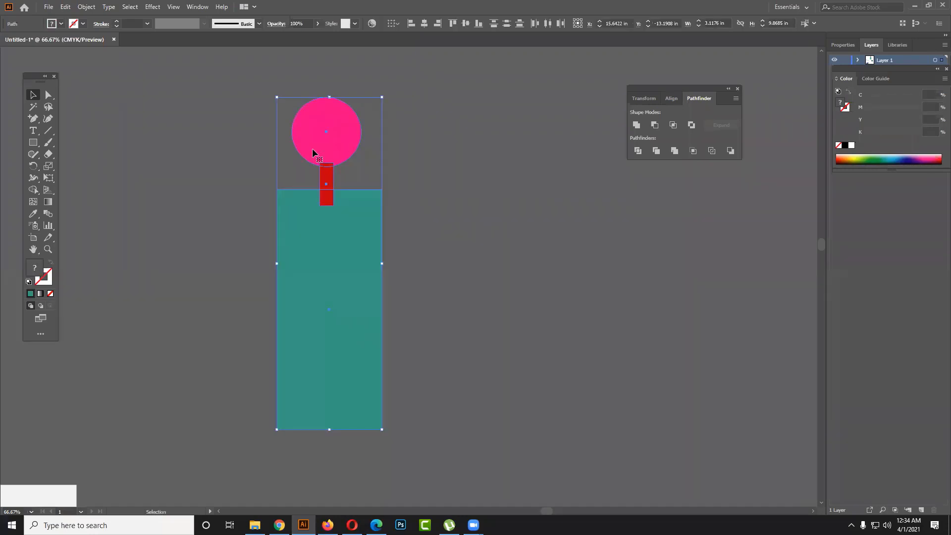
click(425, 27)
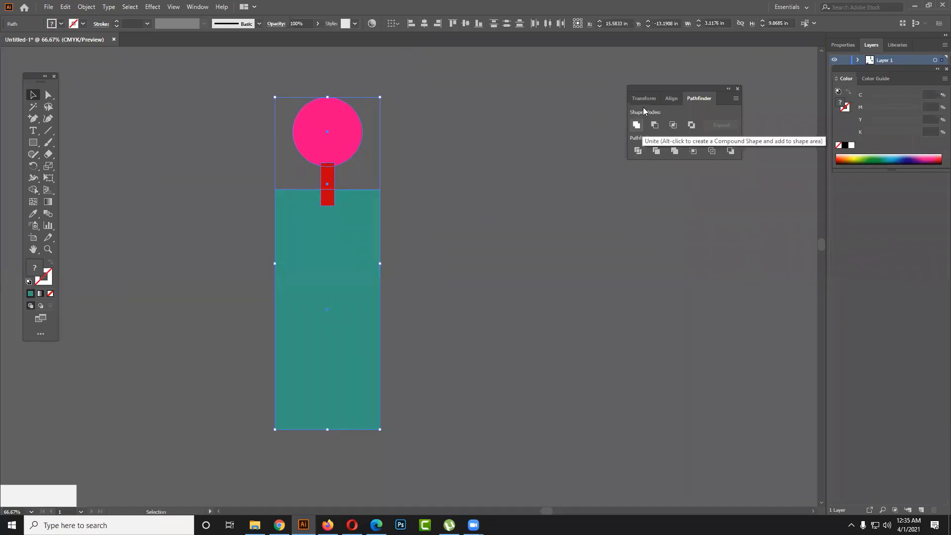
drag(656, 86, 559, 102)
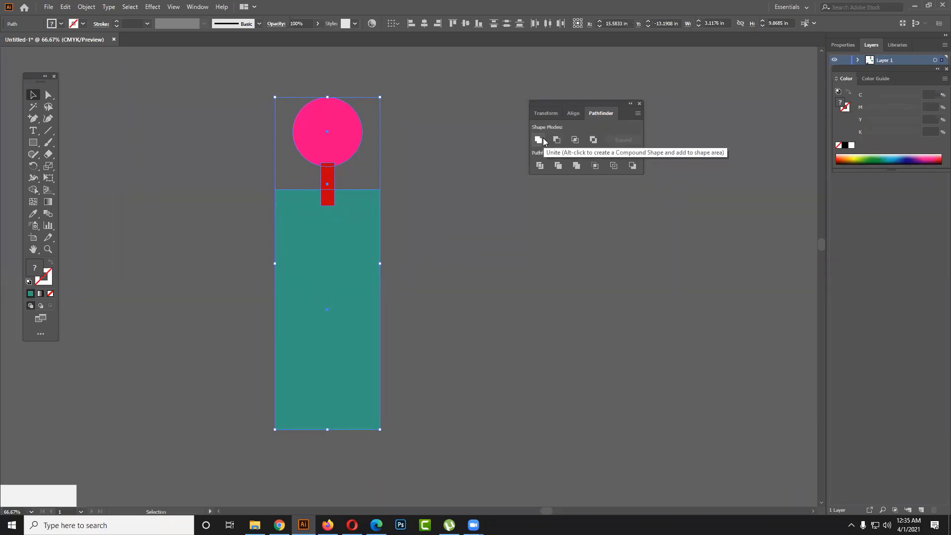
click(539, 140)
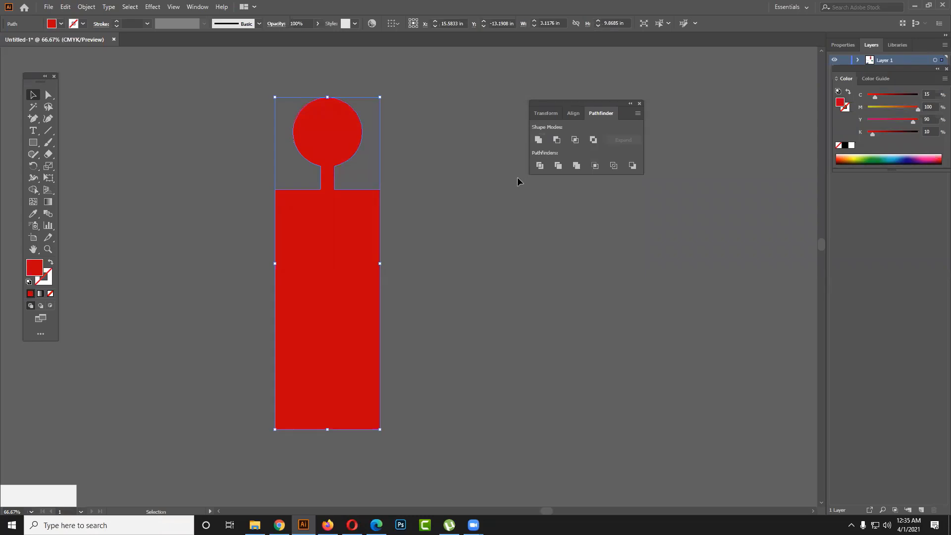
Step: Undo the Unite and make the teal body rectangle shorter
click(479, 192)
drag(286, 273, 259, 270)
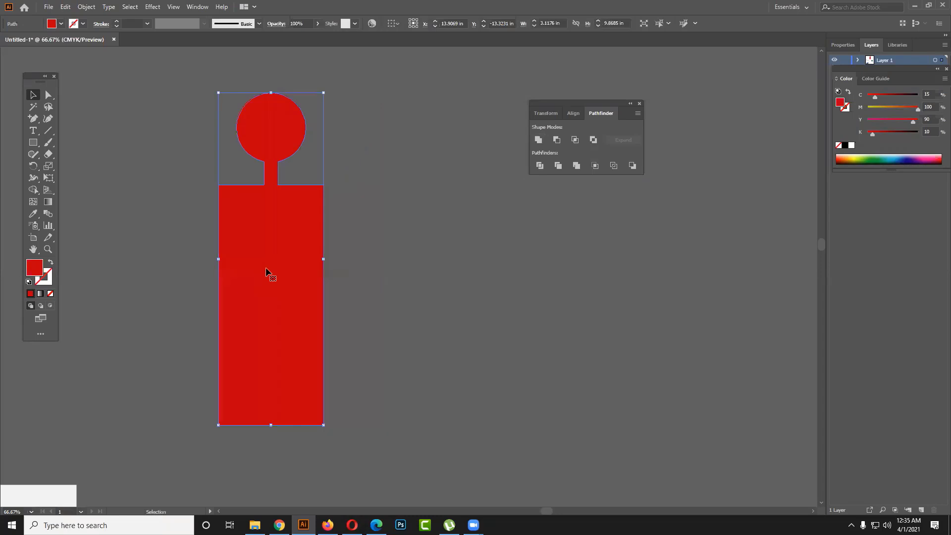
key(ctrl+z)
key(ctrl+z)
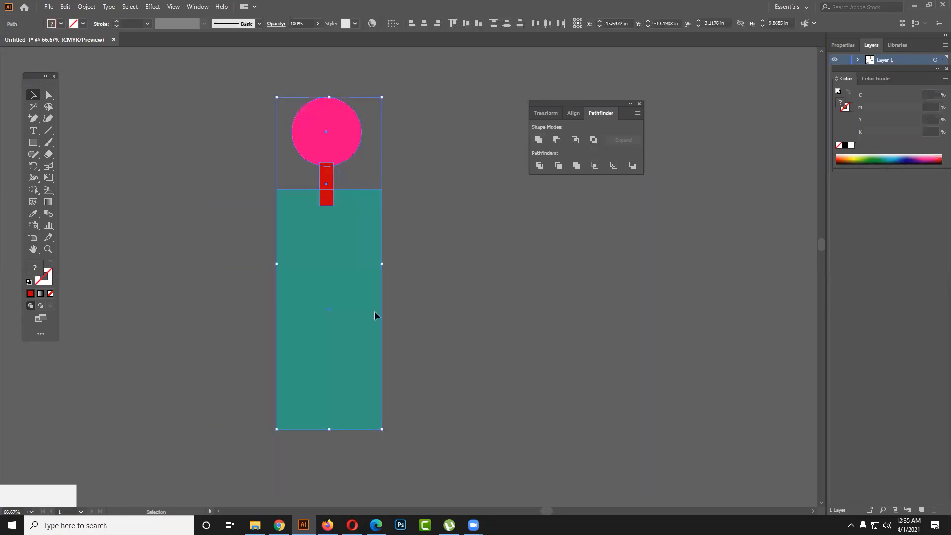
click(351, 367)
drag(331, 430, 342, 306)
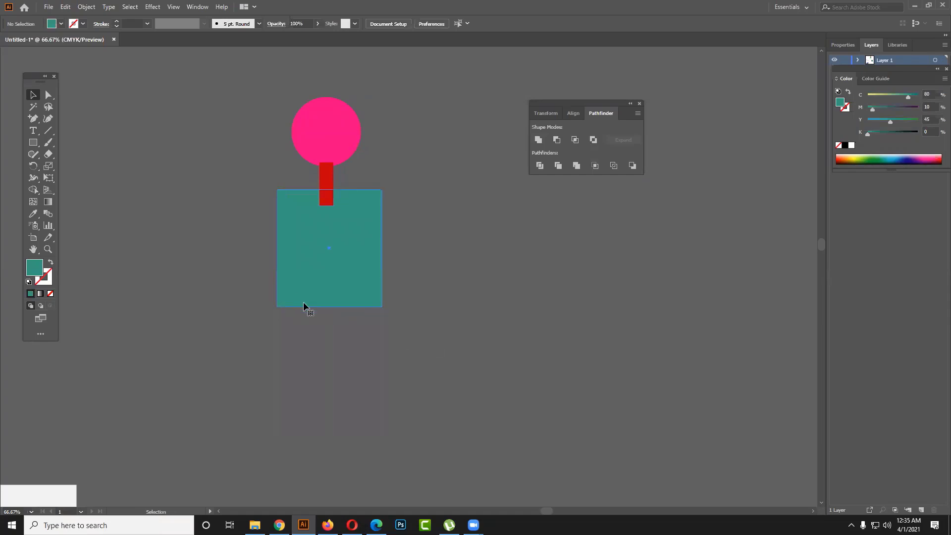
click(303, 303)
drag(329, 313, 329, 341)
Step: Unite the circle head, neck and shortened body into one red figure and nudge it up
drag(436, 361, 282, 121)
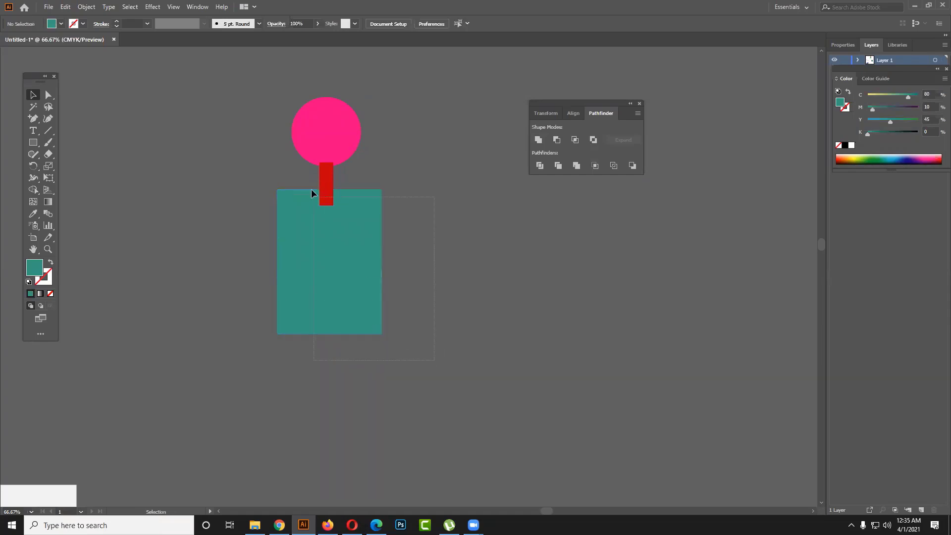
click(538, 140)
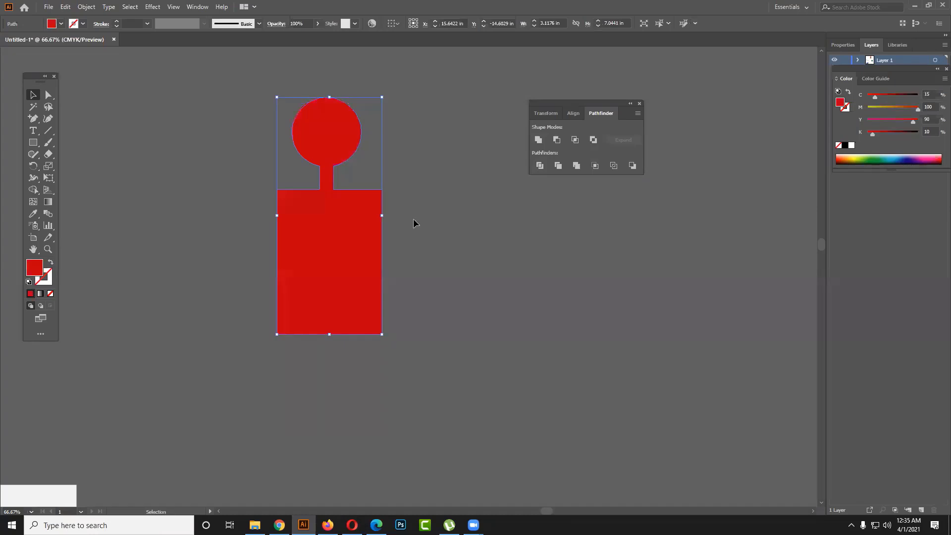
drag(304, 263, 298, 236)
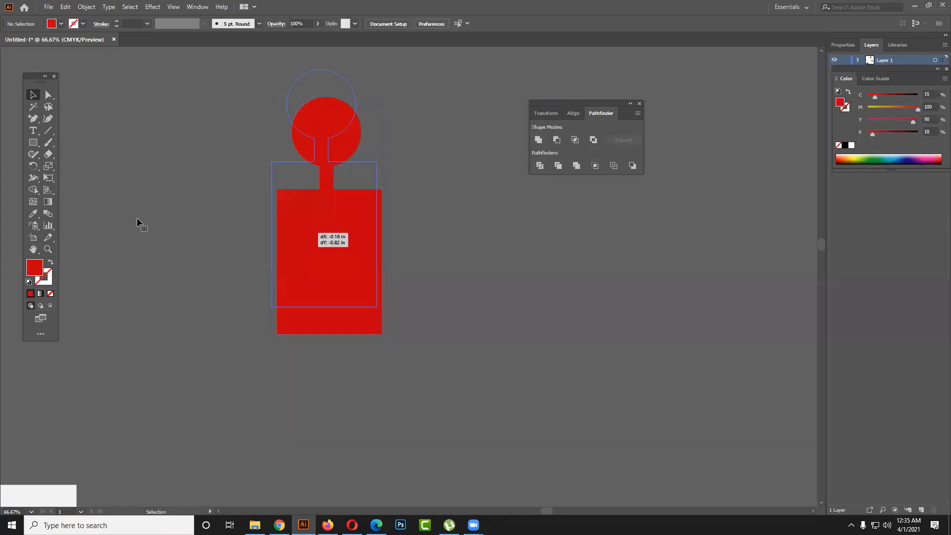
click(33, 142)
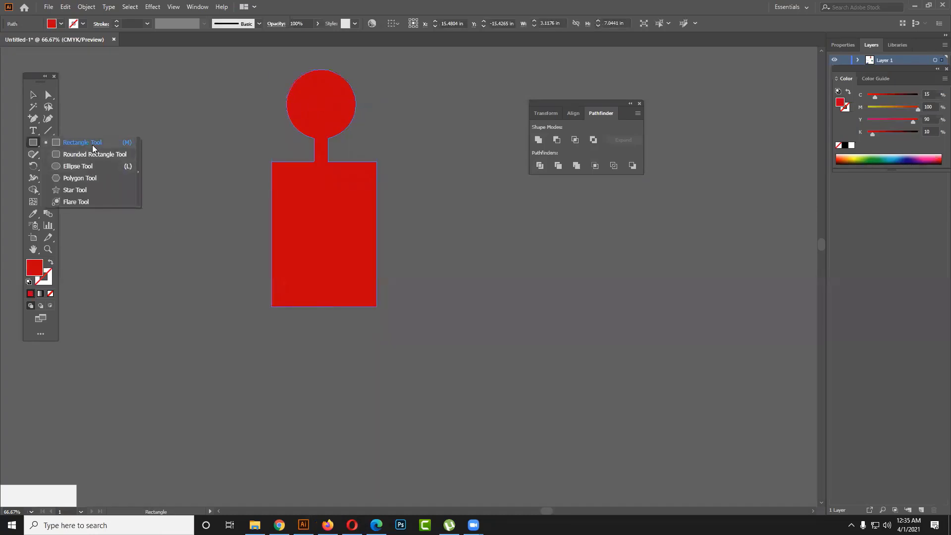
Step: Draw a leg rectangle below the body and Alt-drag a matching copy to the other side
click(92, 145)
drag(348, 305, 368, 421)
drag(279, 298, 306, 426)
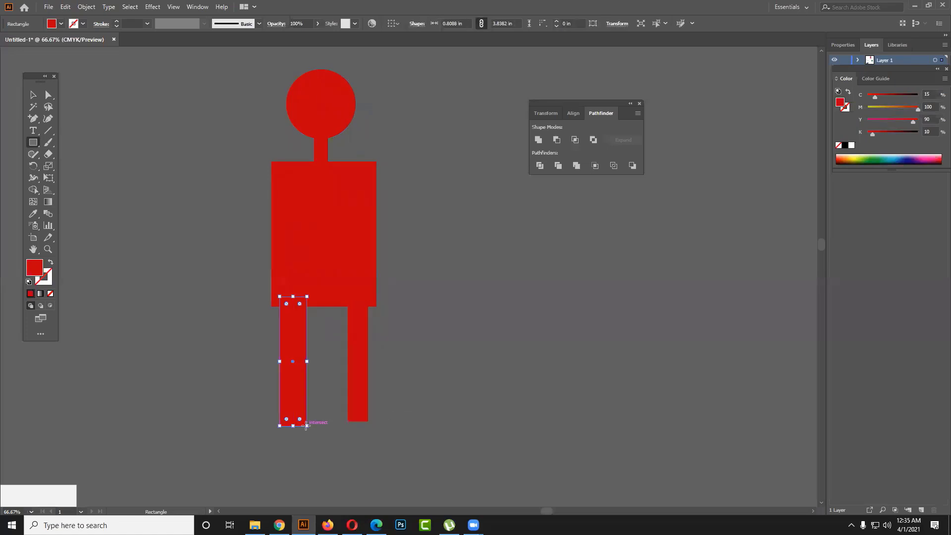
key(Delete)
click(33, 95)
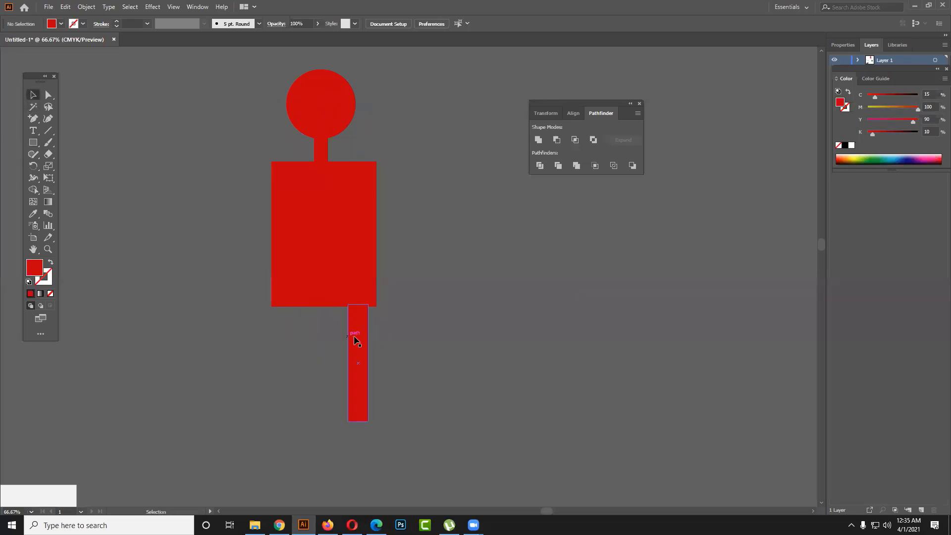
mouse_move(355, 337)
mouse_down()
mouse_move(289, 339)
mouse_move(292, 353)
mouse_up()
Step: Fill both legs dark navy and select the head, body and legs together
click(900, 162)
click(499, 381)
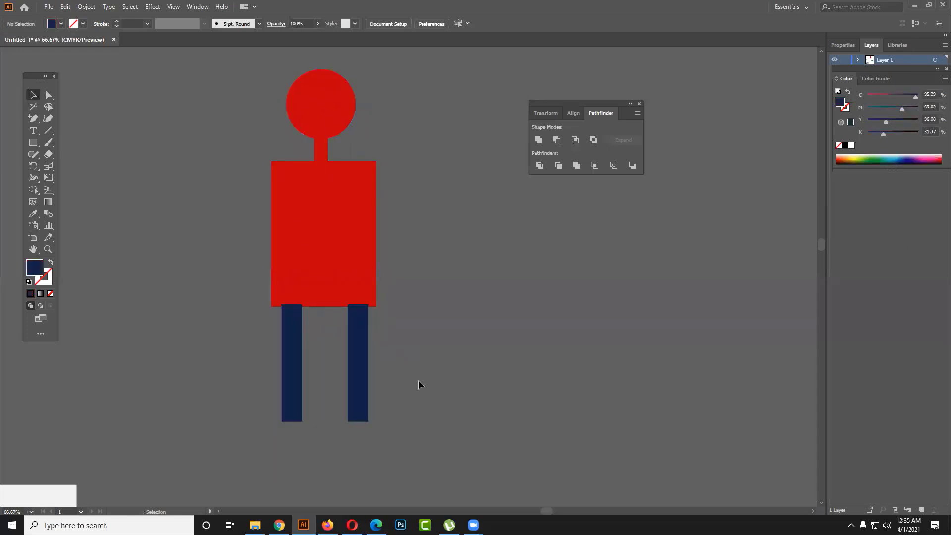
drag(418, 418, 291, 251)
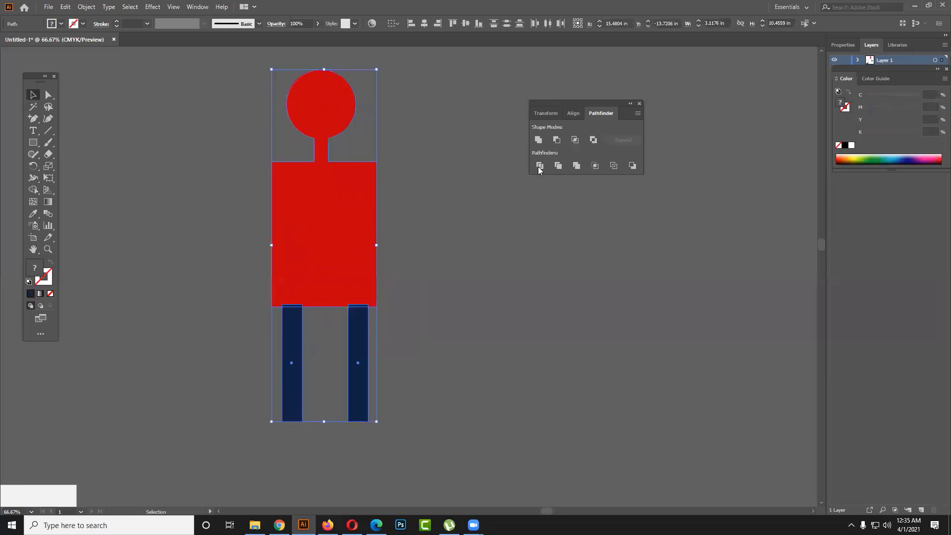
Step: Unite the head, body and legs into one navy stick figure, then delete it
click(541, 141)
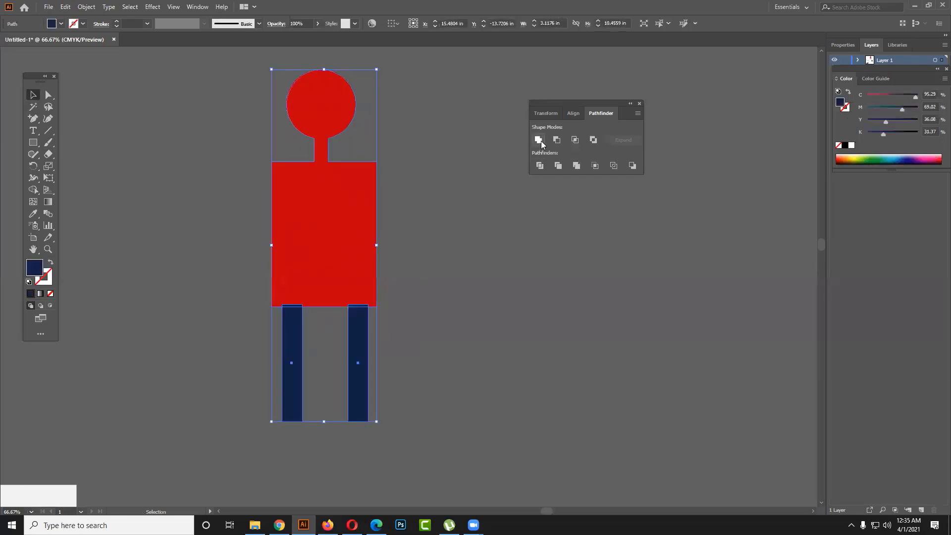
click(493, 250)
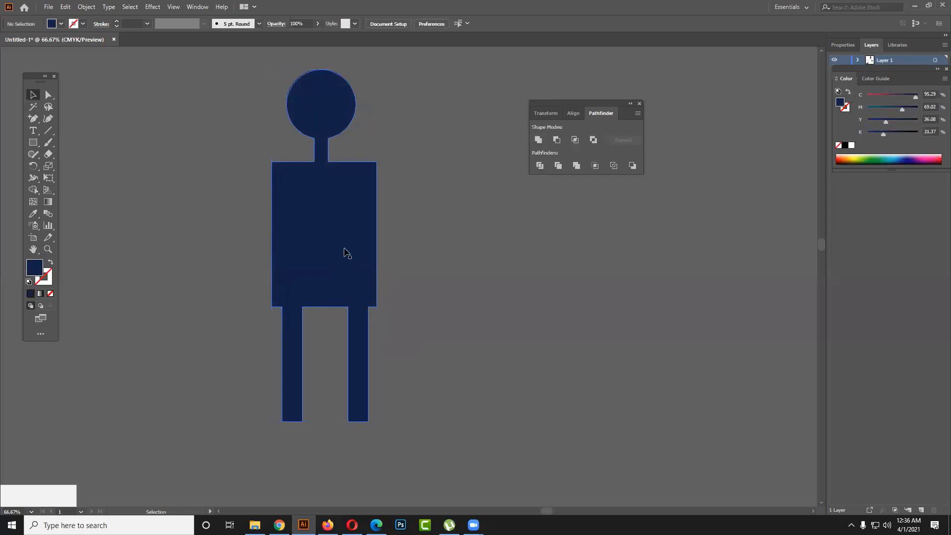
click(345, 250)
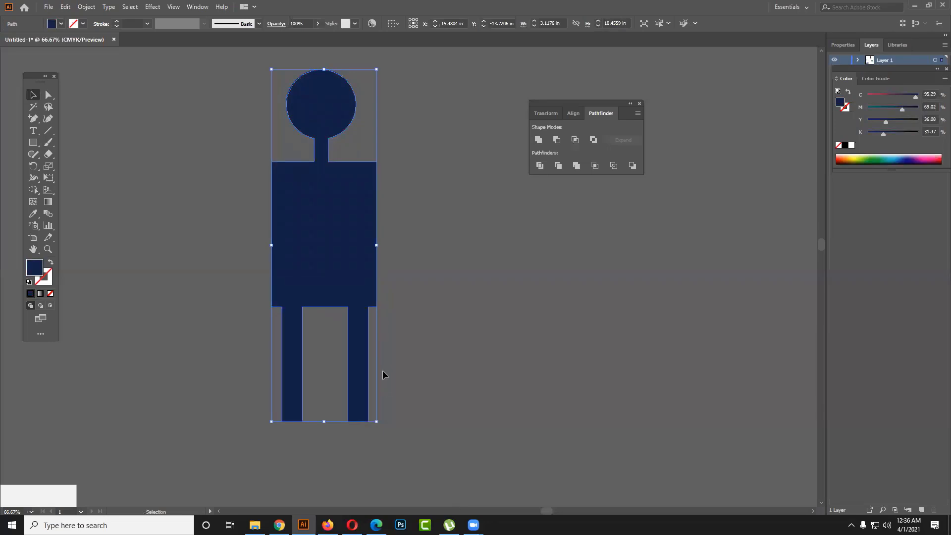
click(469, 329)
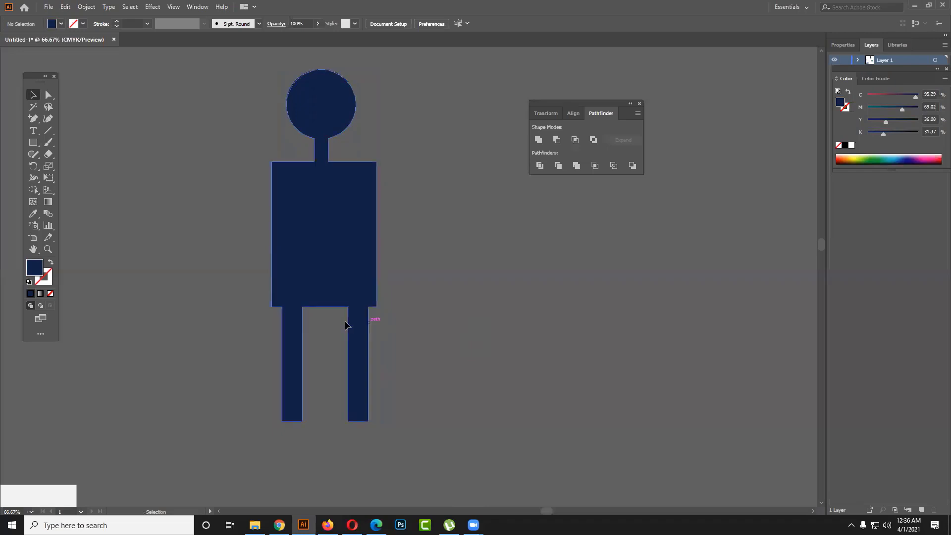
click(331, 235)
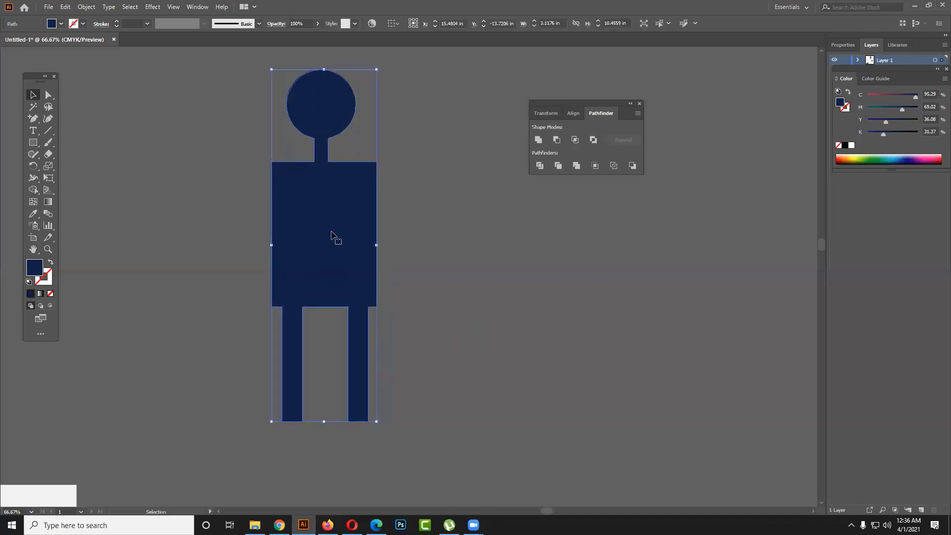
key(Delete)
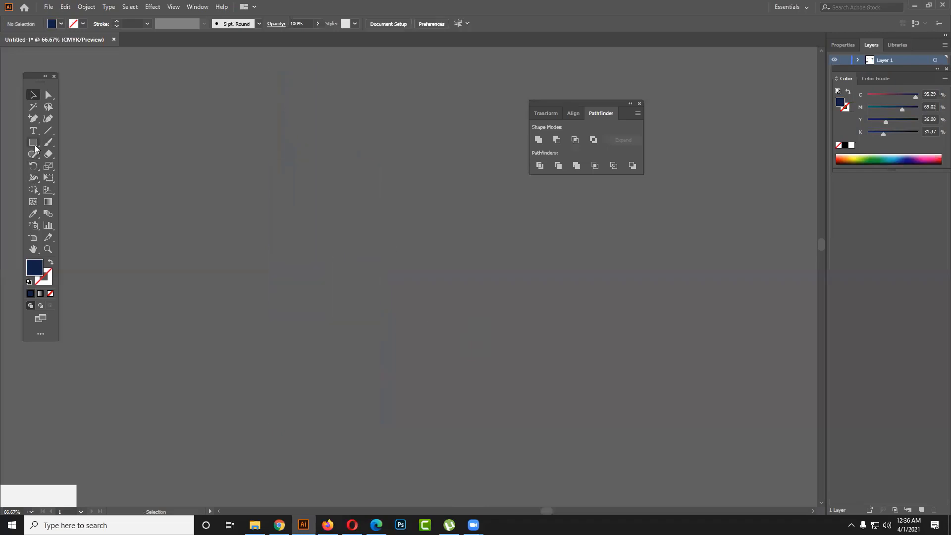
Step: Draw a navy ellipse and an overlapping green ellipse, then select both
click(33, 142)
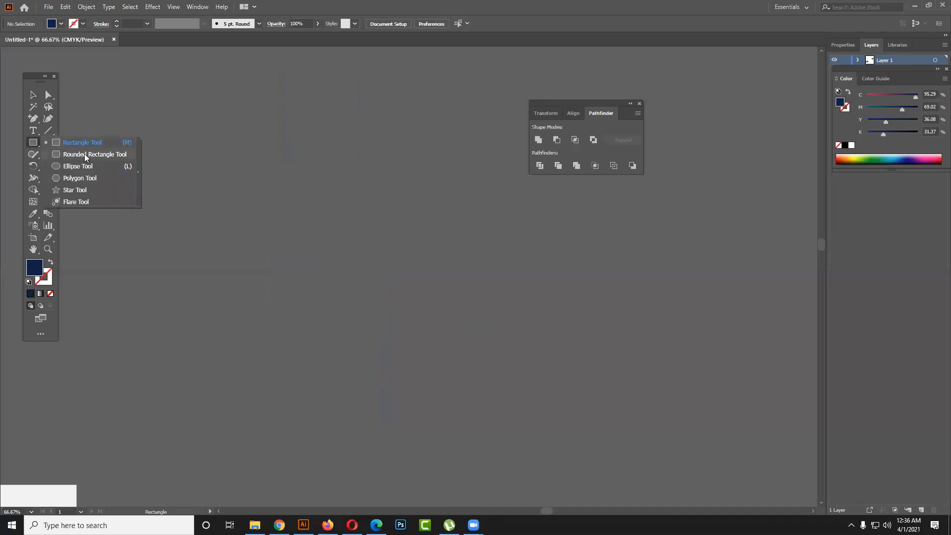
click(78, 166)
drag(105, 155, 250, 280)
drag(203, 150, 423, 339)
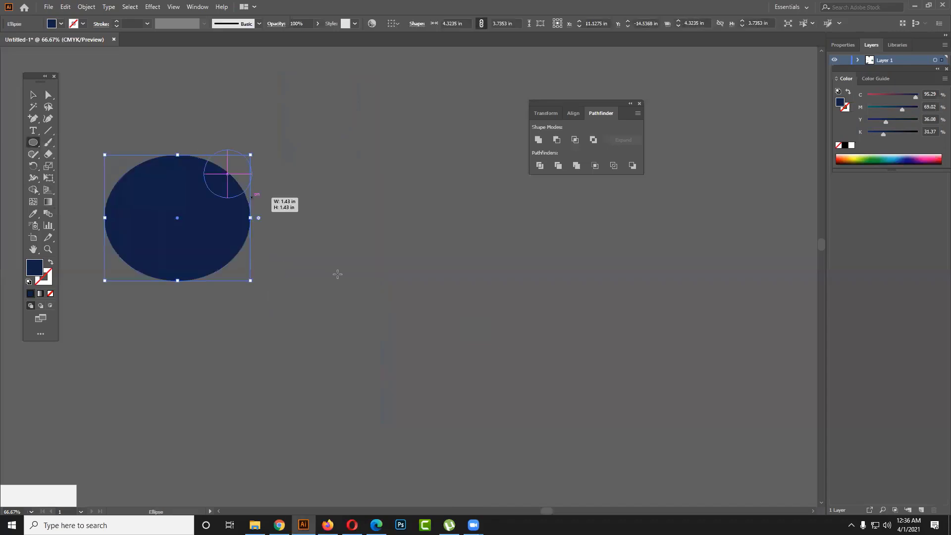
click(864, 159)
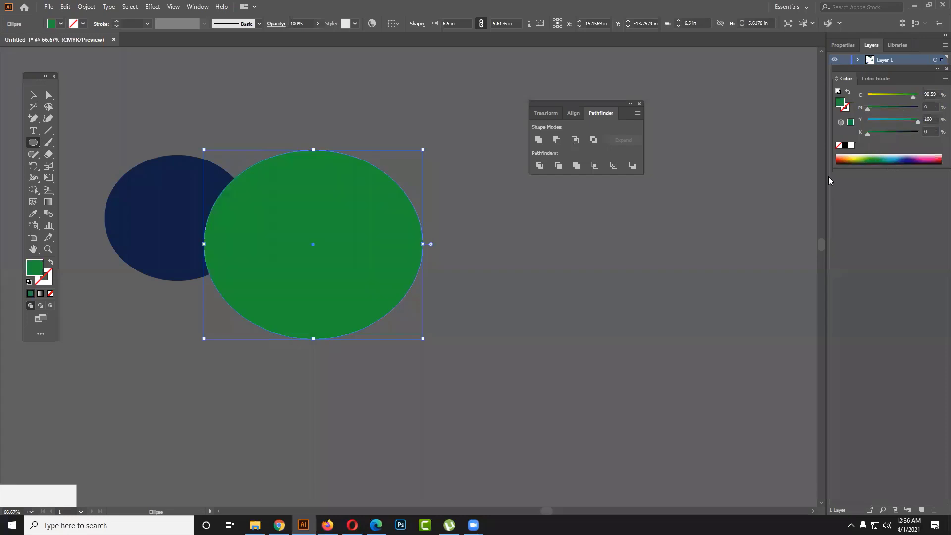
click(33, 95)
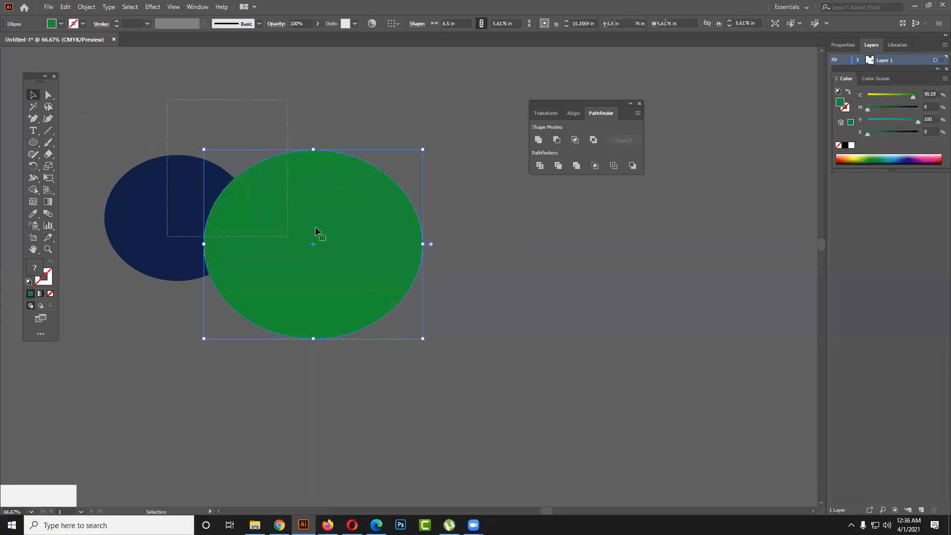
drag(166, 100, 315, 227)
Step: Try Unite on the ellipses, undo it, and shift the green ellipse up-left over the navy one
drag(558, 101, 556, 128)
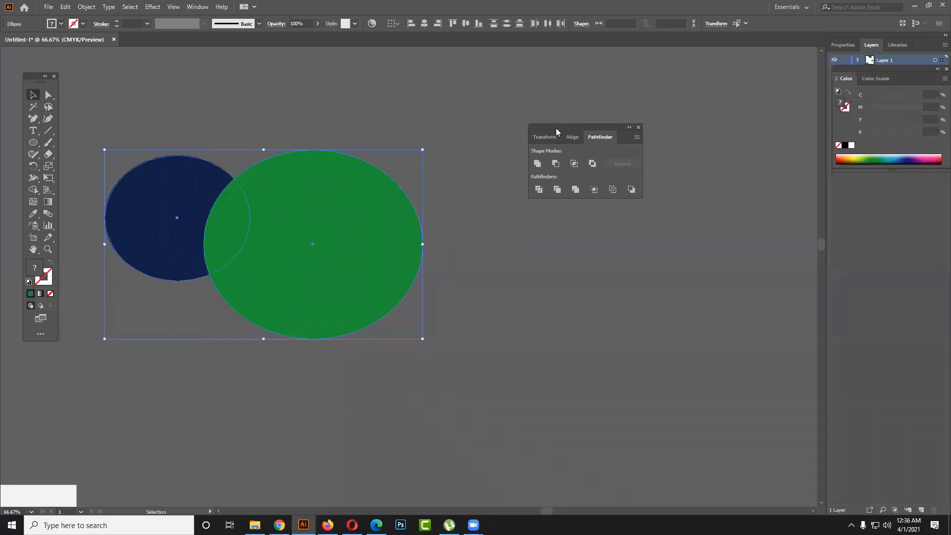
click(538, 163)
key(ctrl+z)
mouse_move(341, 239)
mouse_down()
mouse_move(380, 299)
mouse_move(333, 254)
mouse_move(332, 290)
mouse_move(304, 240)
mouse_move(353, 319)
mouse_move(298, 234)
mouse_up()
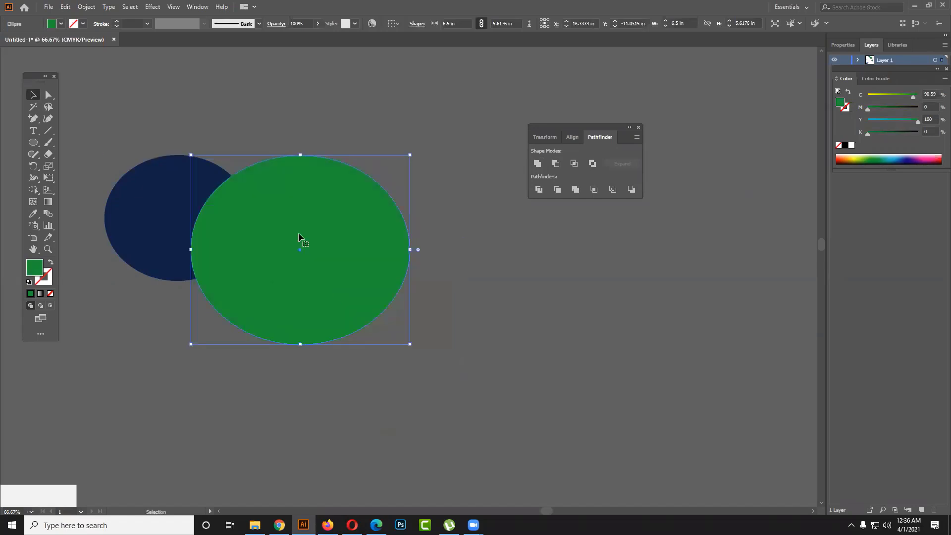
click(464, 305)
drag(303, 287, 259, 262)
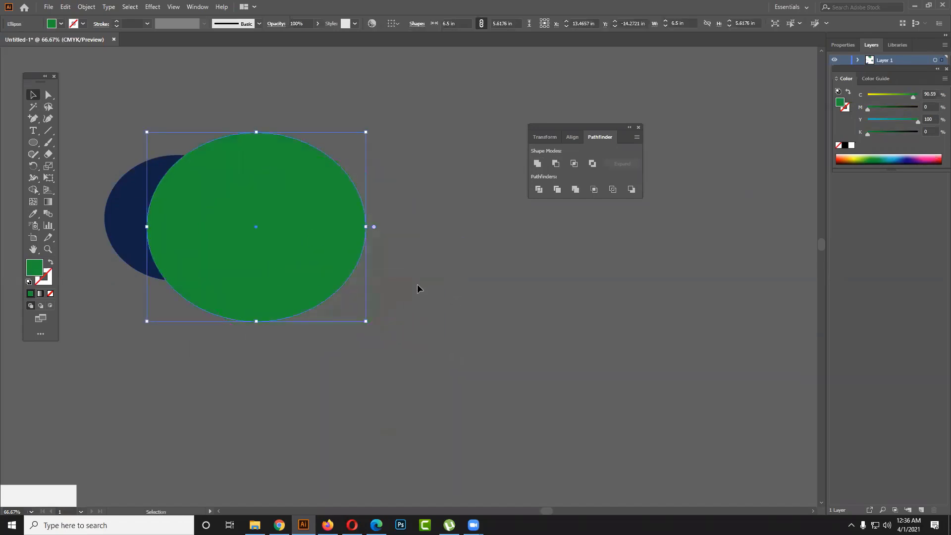
drag(417, 284, 148, 187)
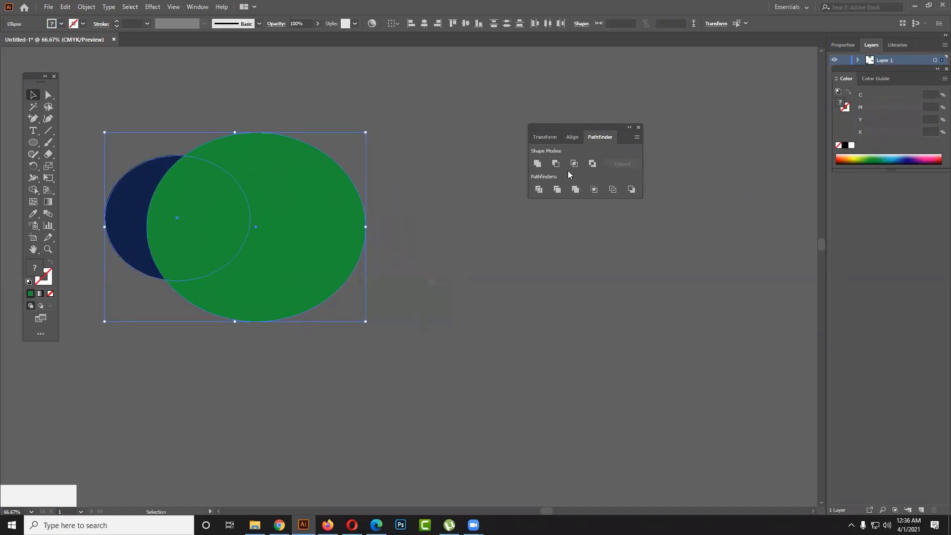
Step: Apply Minus Front to leave a navy crescent, then move it right and slightly up
click(556, 158)
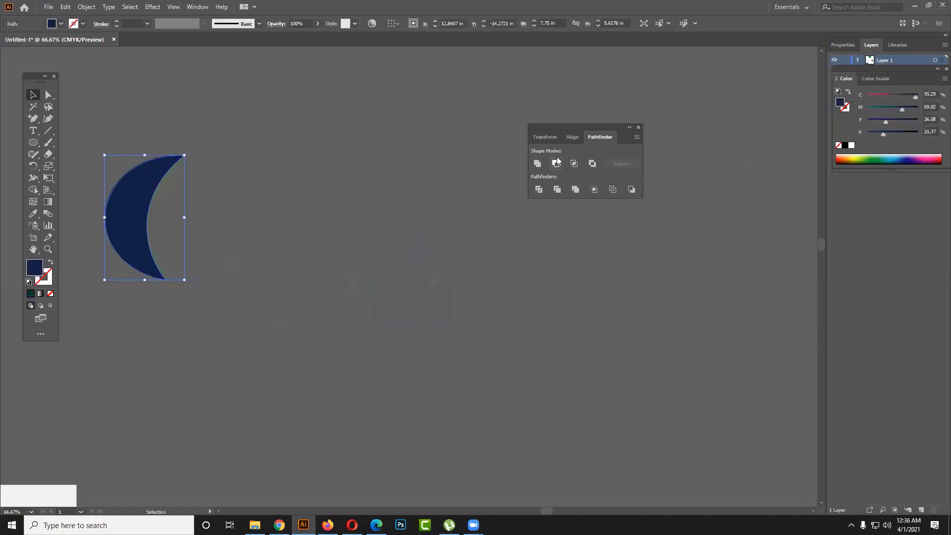
drag(127, 198, 212, 198)
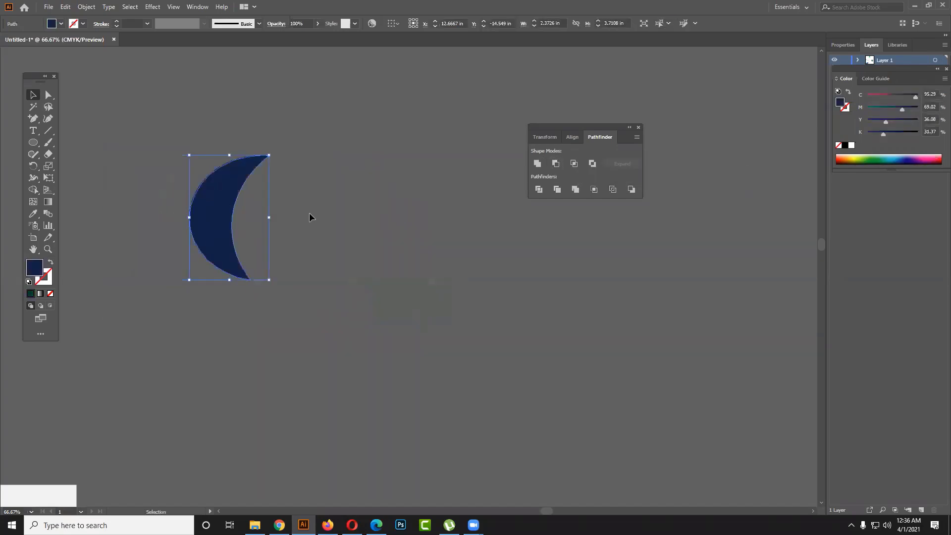
click(309, 212)
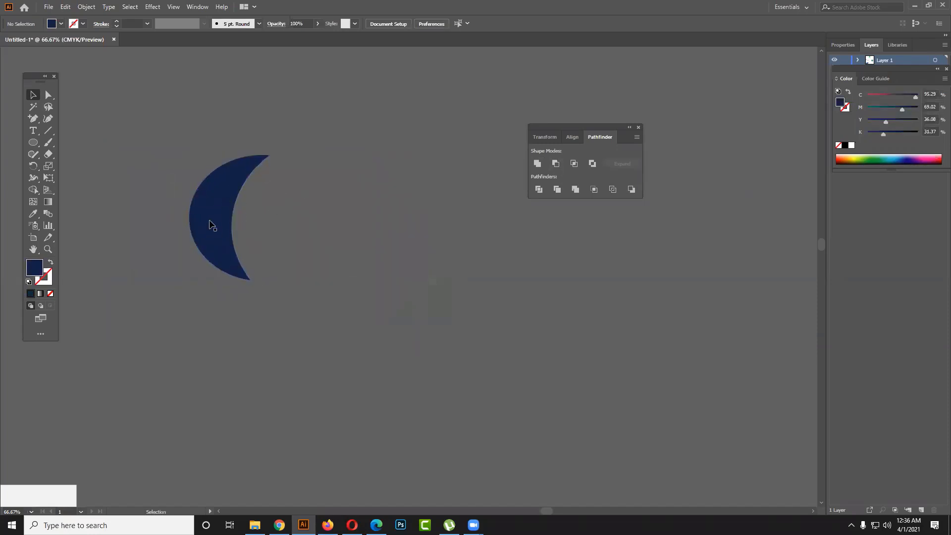
drag(210, 221, 217, 204)
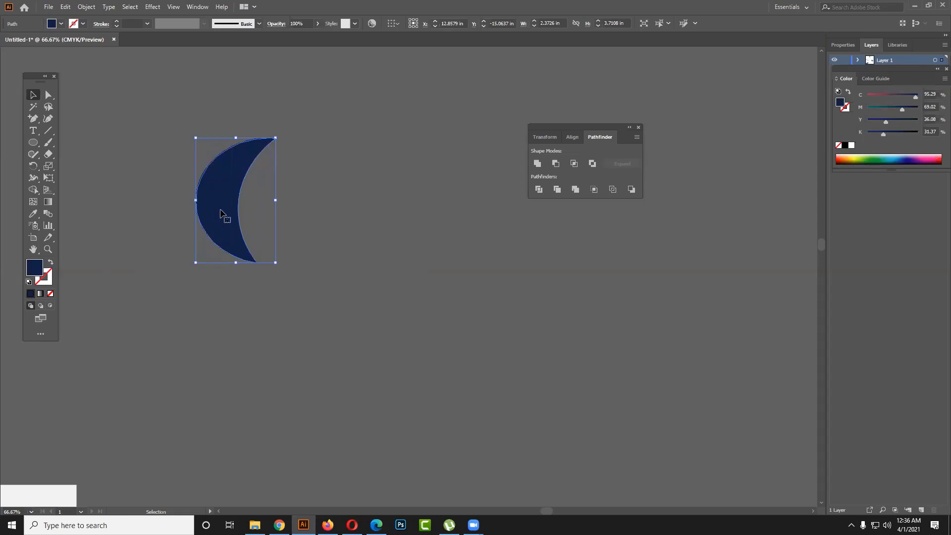
Step: Round the crescent's top tip with Direct Selection, then delete the crescent
click(48, 94)
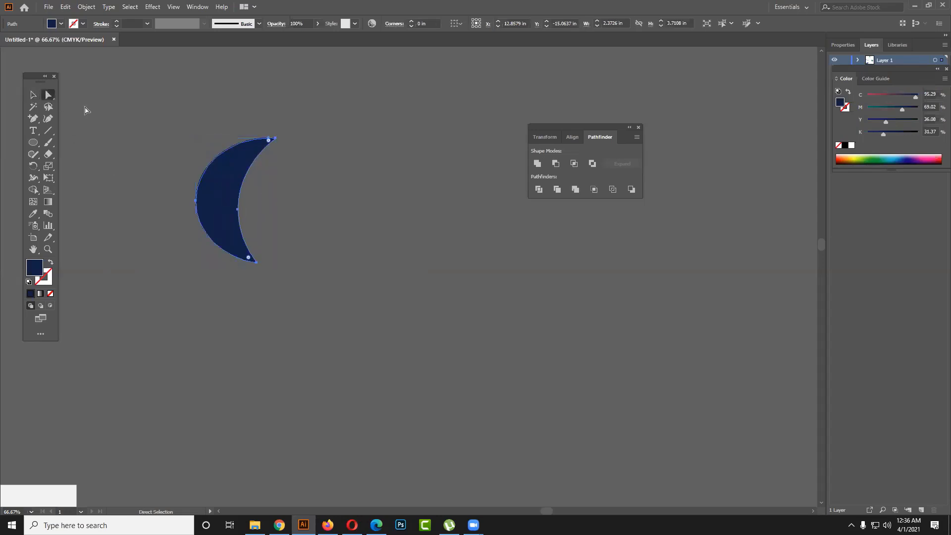
drag(267, 143, 264, 145)
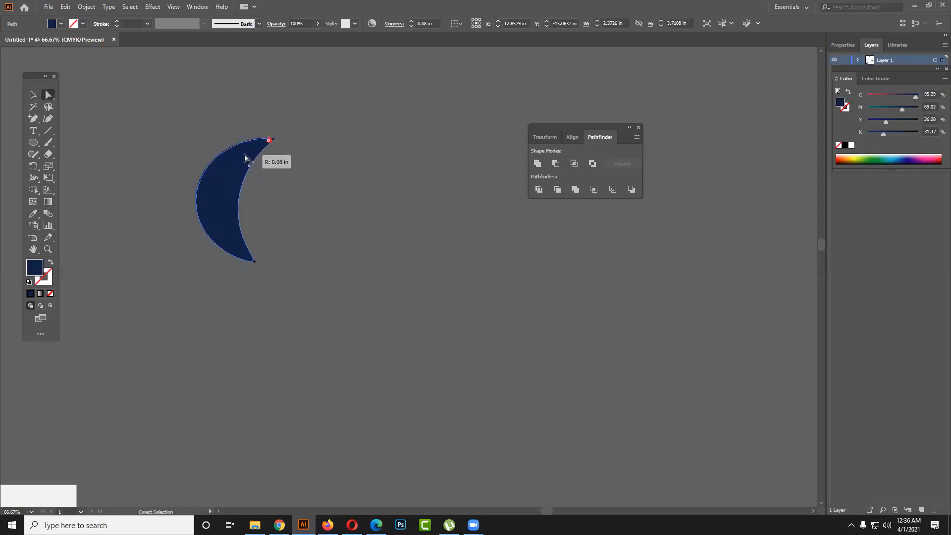
click(33, 95)
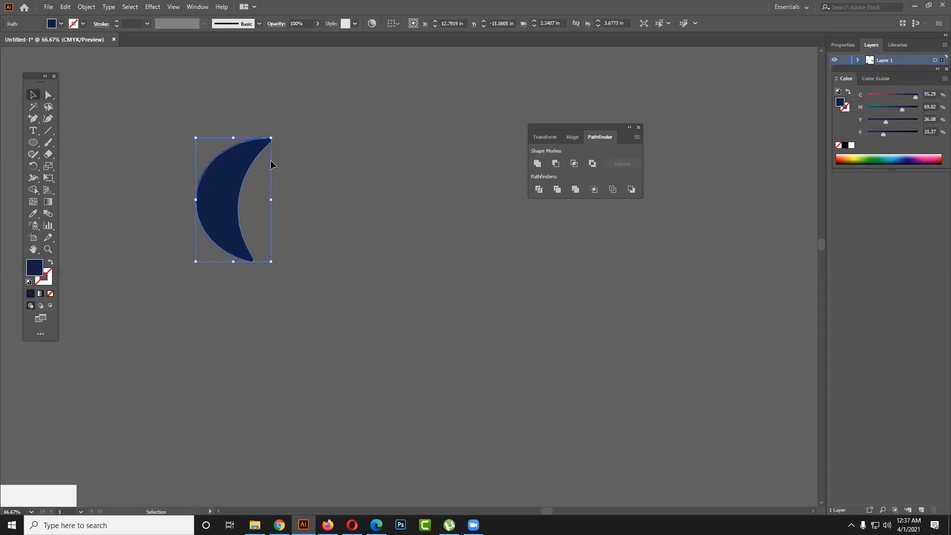
key(Delete)
click(31, 144)
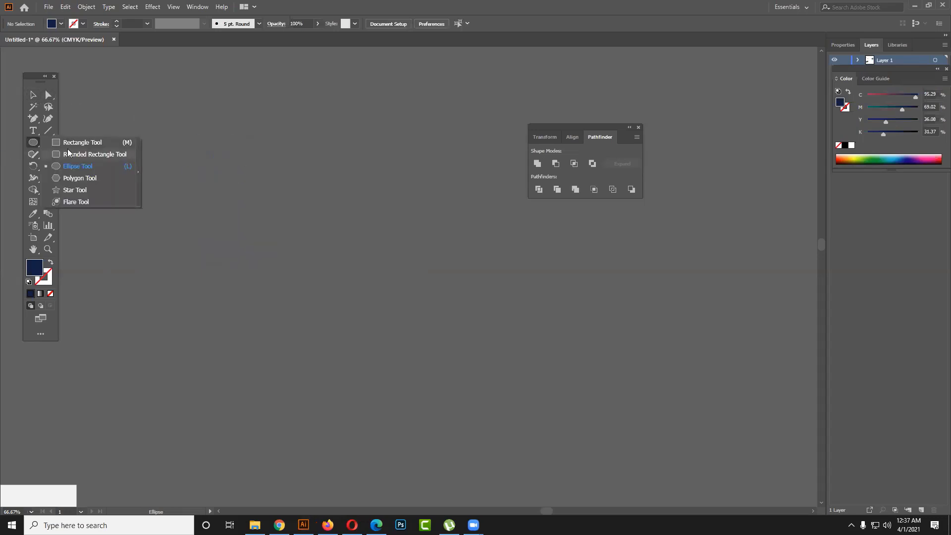
Step: Draw a large rectangle and a dark maroon hexagon overlapping its right side
click(78, 143)
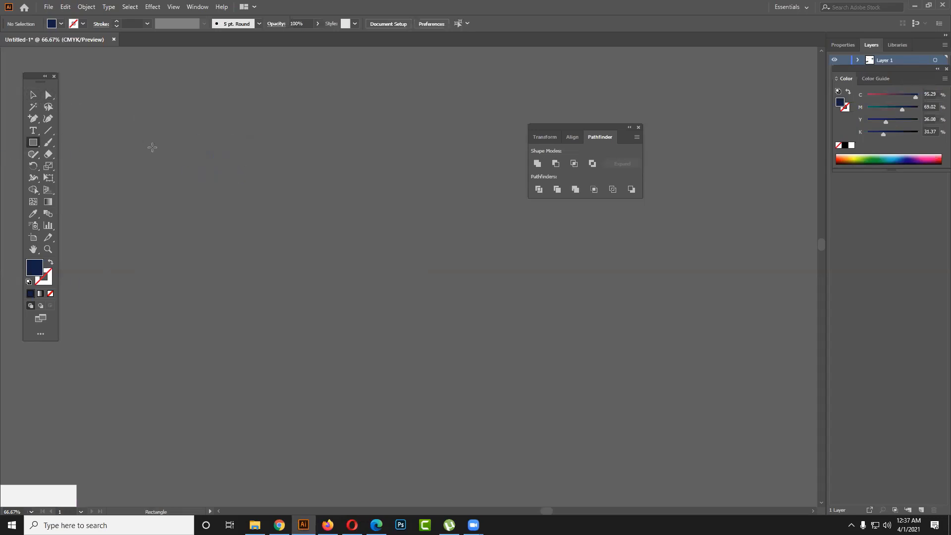
drag(154, 147, 337, 326)
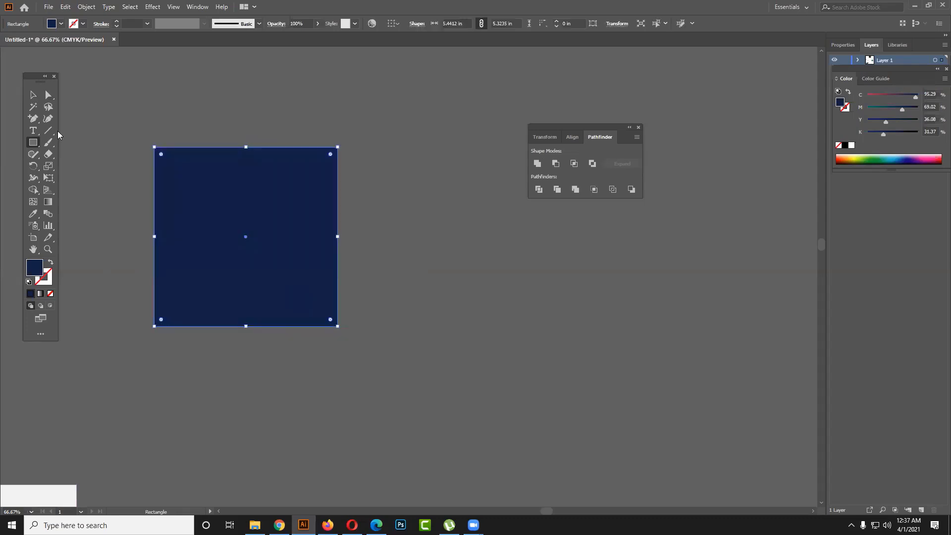
click(33, 143)
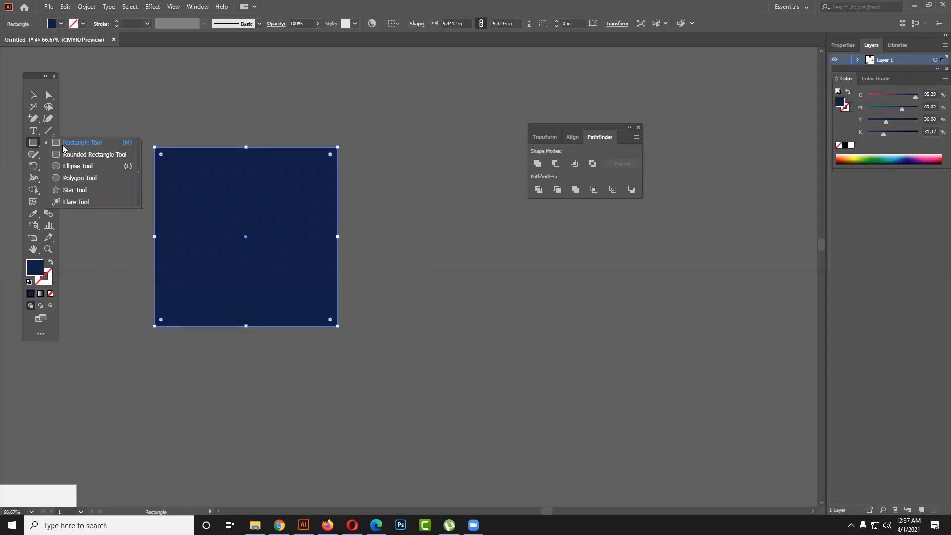
click(90, 178)
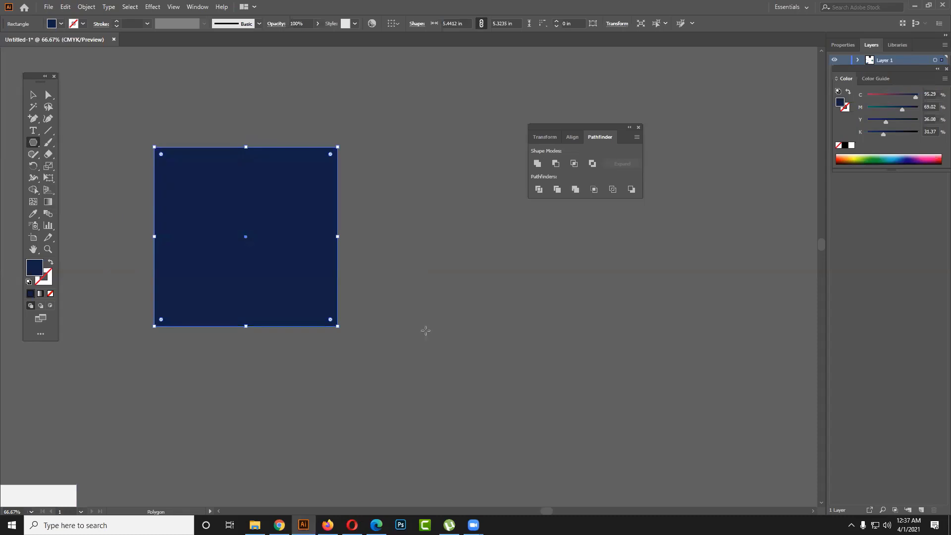
drag(356, 265, 454, 352)
click(921, 160)
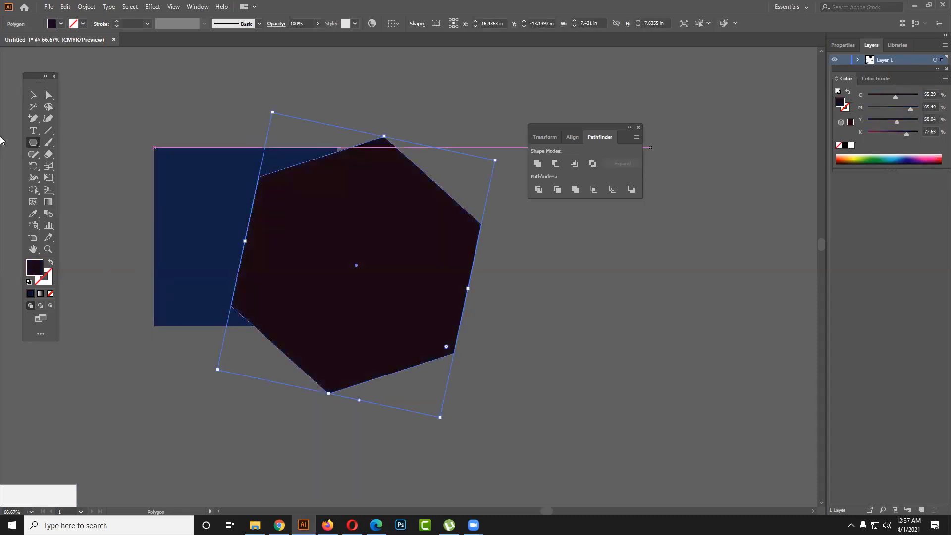
key(v)
drag(387, 209, 405, 190)
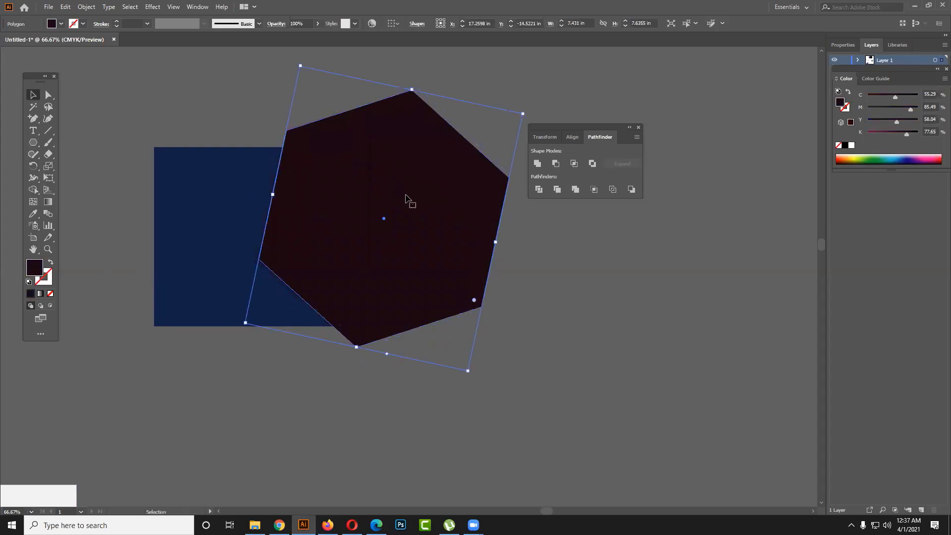
Step: Preview Minus Front and Intersect on the rectangle and hexagon, undoing each
drag(307, 376, 341, 229)
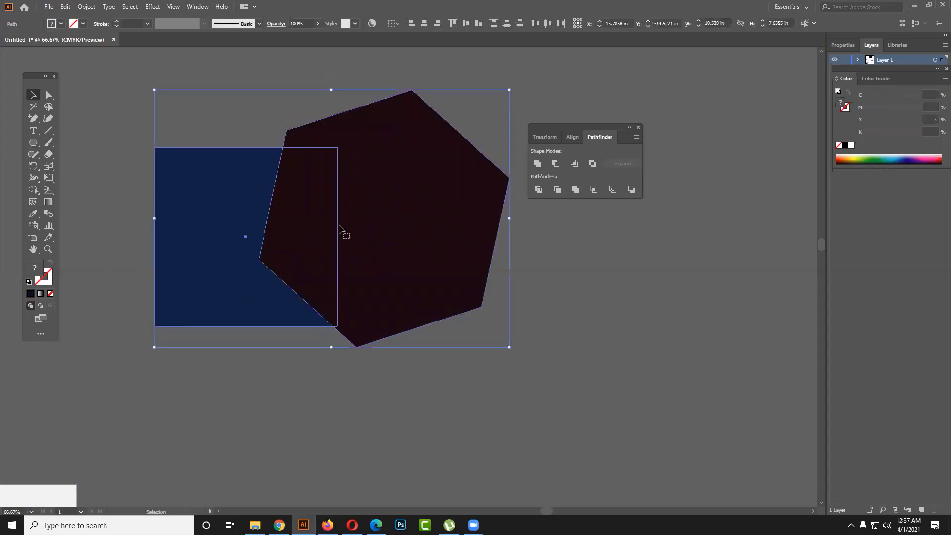
click(552, 168)
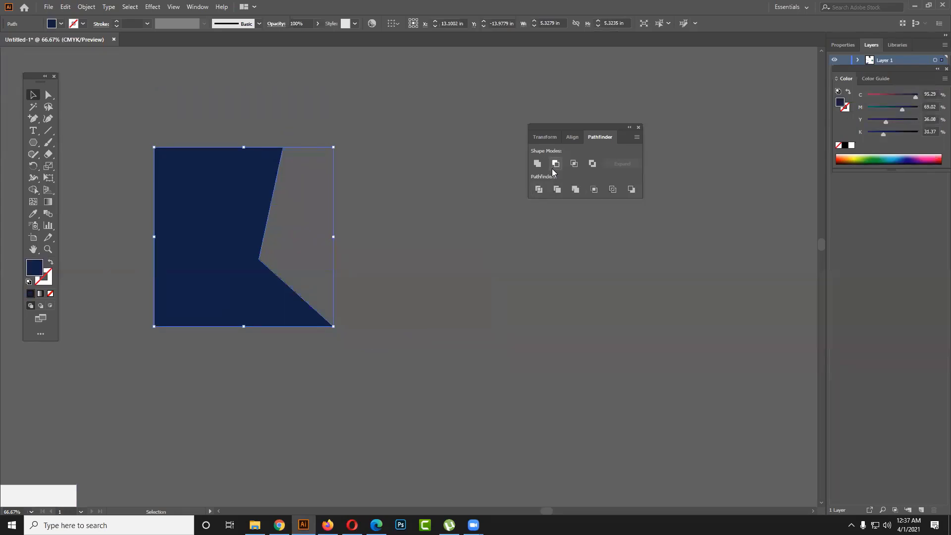
key(ctrl+z)
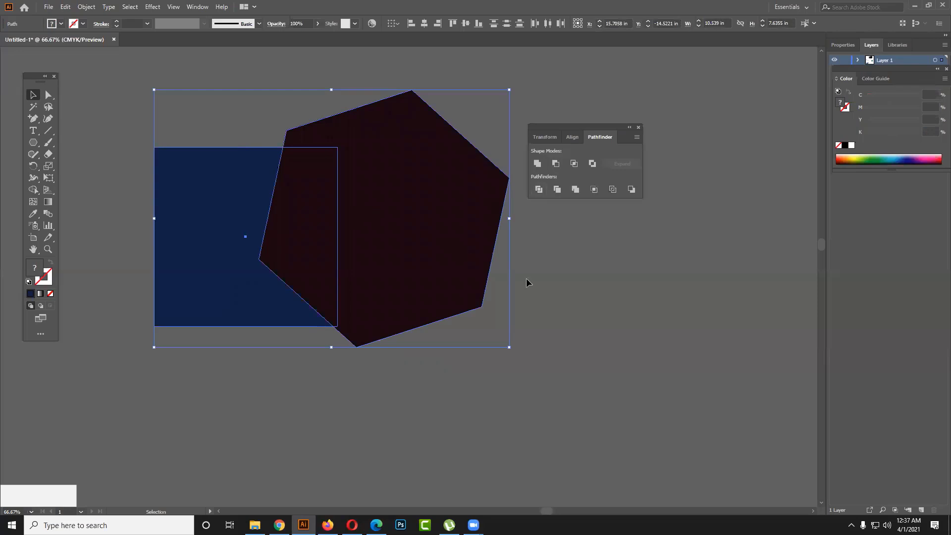
drag(427, 399, 312, 272)
click(574, 164)
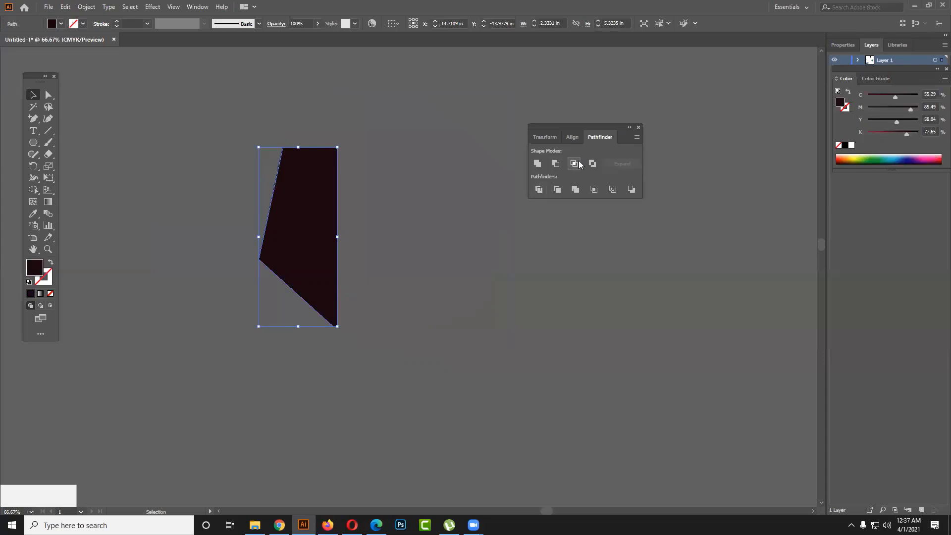
key(ctrl+z)
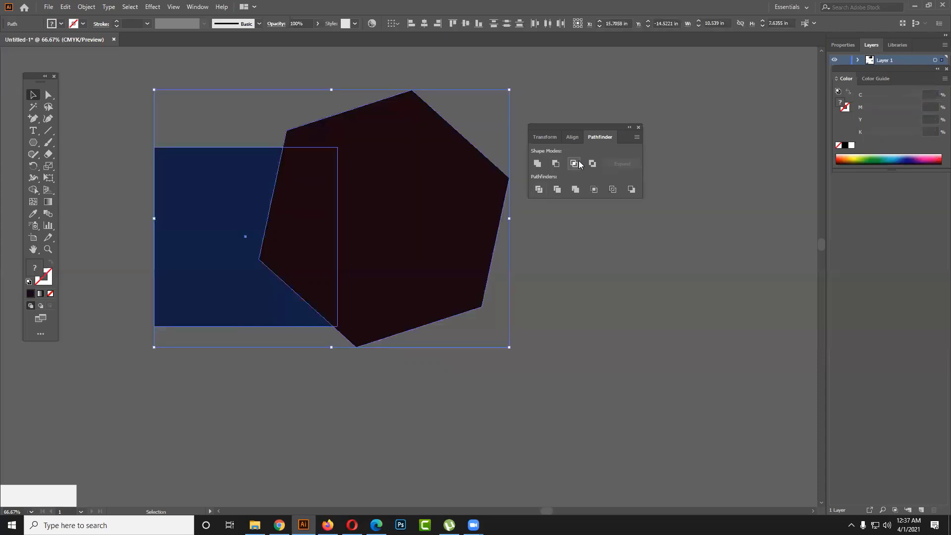
scroll(524, 312, down, 5)
Step: Discard a stray hexagon, draw a circle and duplicate it overlapping to the right
key(m)
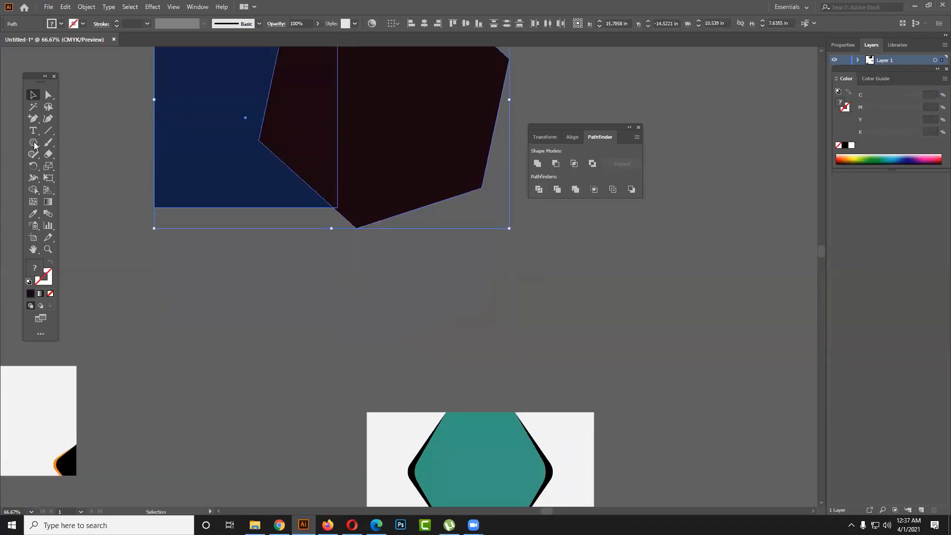
scroll(397, 253, right, 10)
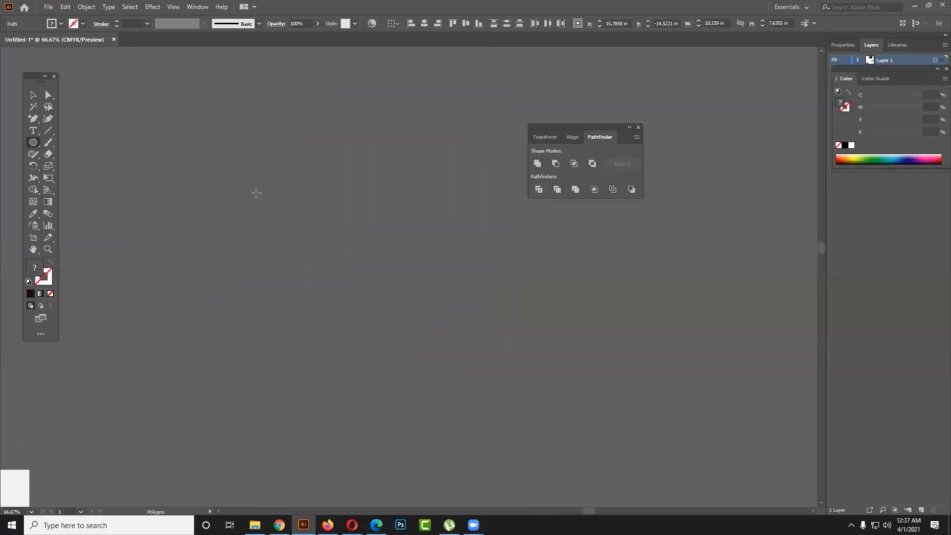
mouse_move(257, 193)
mouse_down()
mouse_move(351, 273)
mouse_move(328, 259)
mouse_up()
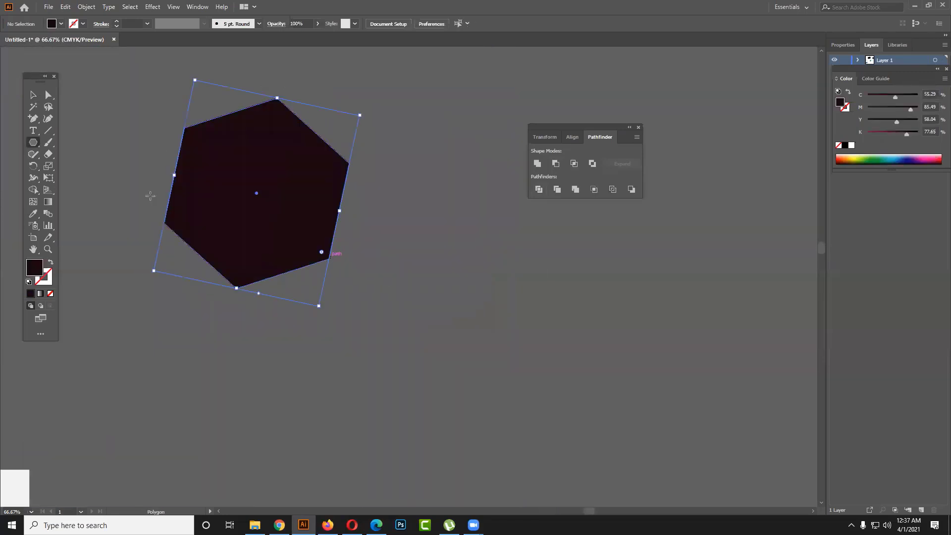
key(ctrl+z)
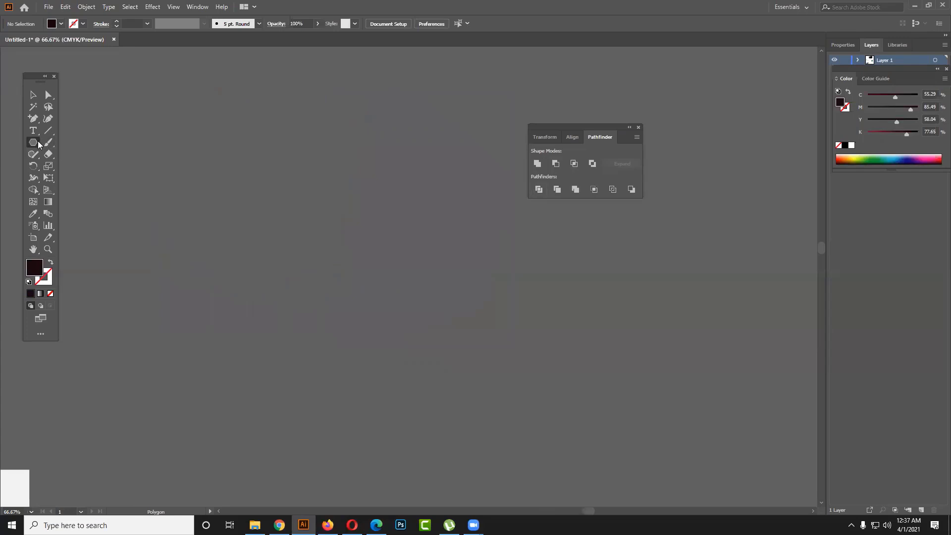
drag(38, 140, 82, 166)
drag(224, 171, 349, 267)
key(v)
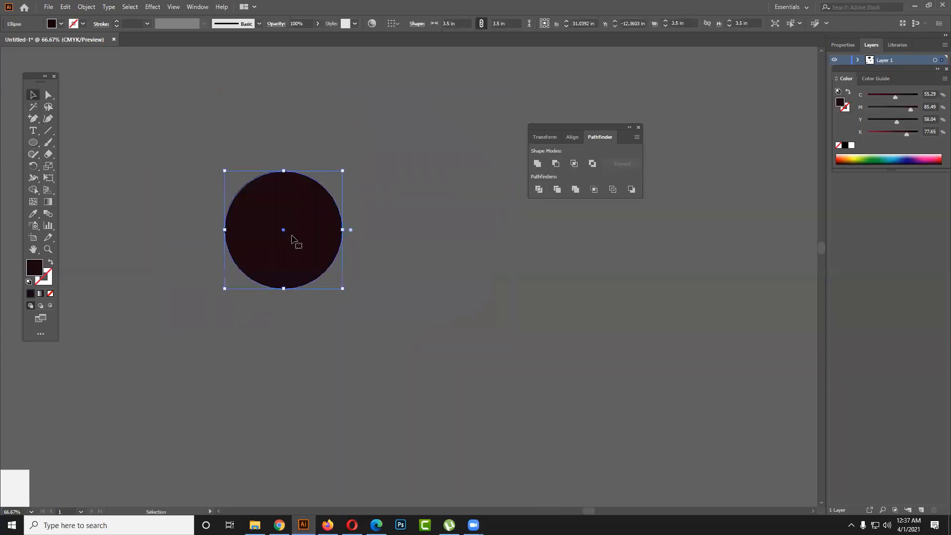
drag(283, 230, 382, 231)
Step: Fill the copy yellow, select both circles and Intersect them into a yellow lens
click(849, 159)
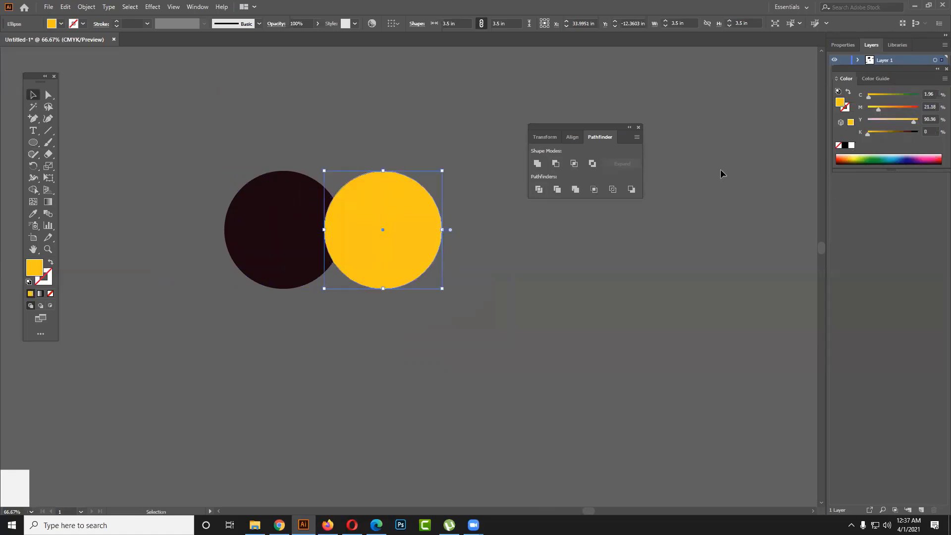
drag(227, 127, 447, 257)
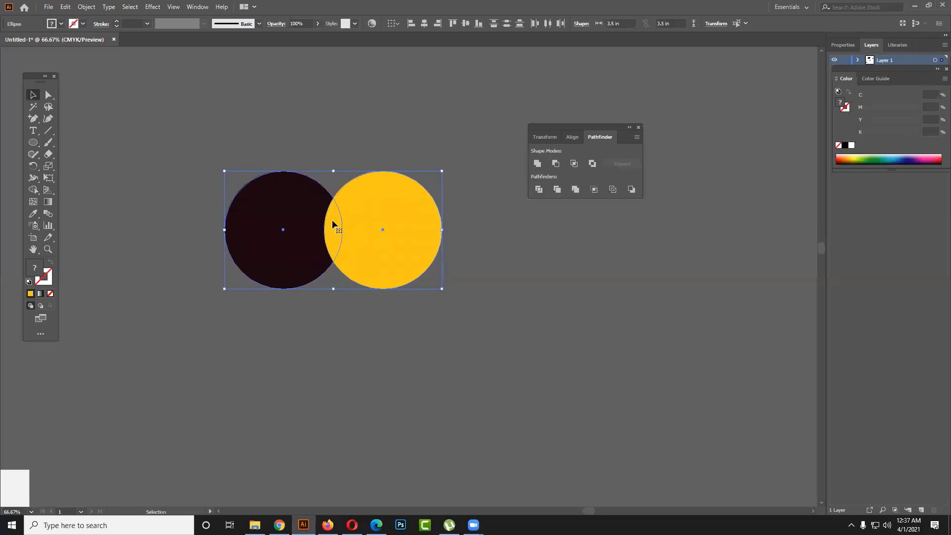
click(576, 164)
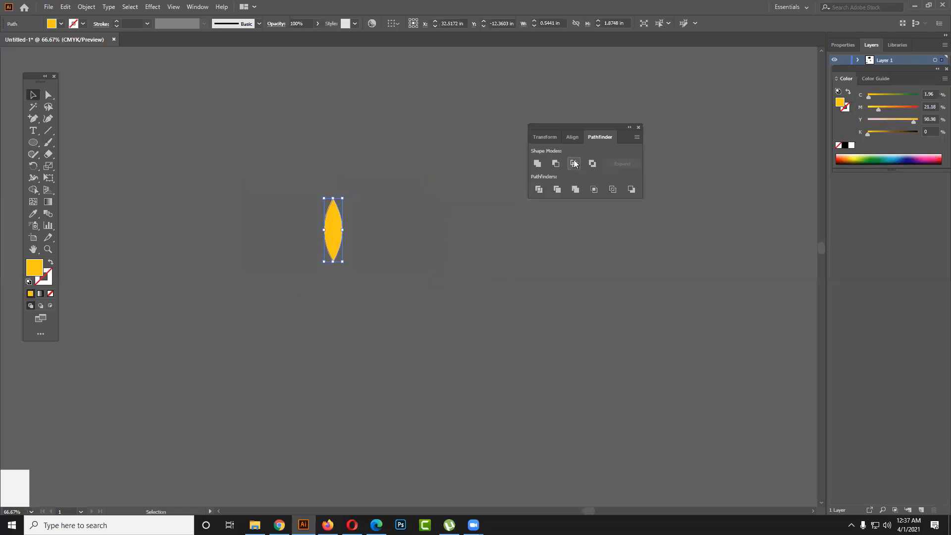
click(281, 224)
Step: Rotate the yellow lens 90° and draw a black circle pupil in its centre
scroll(314, 226, up, 1)
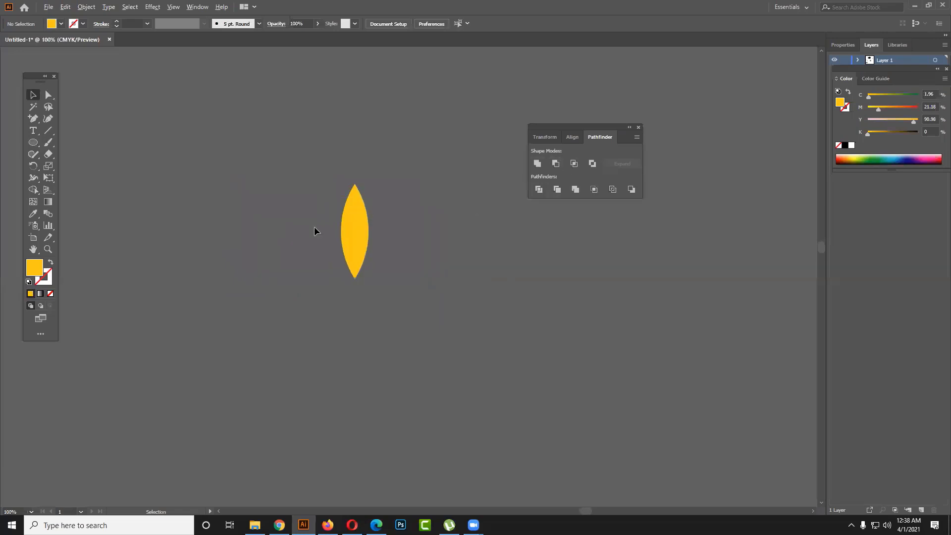
scroll(342, 230, up, 1)
click(376, 272)
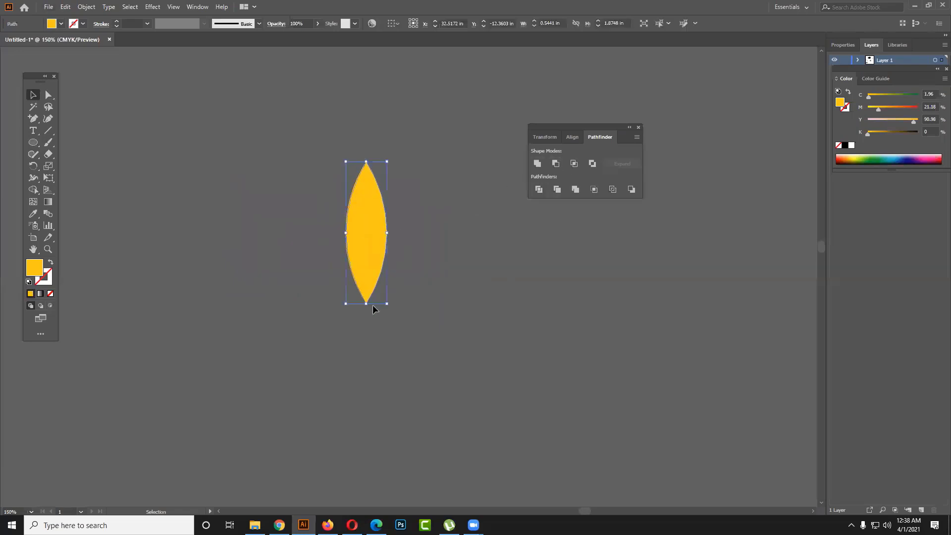
drag(373, 309, 480, 203)
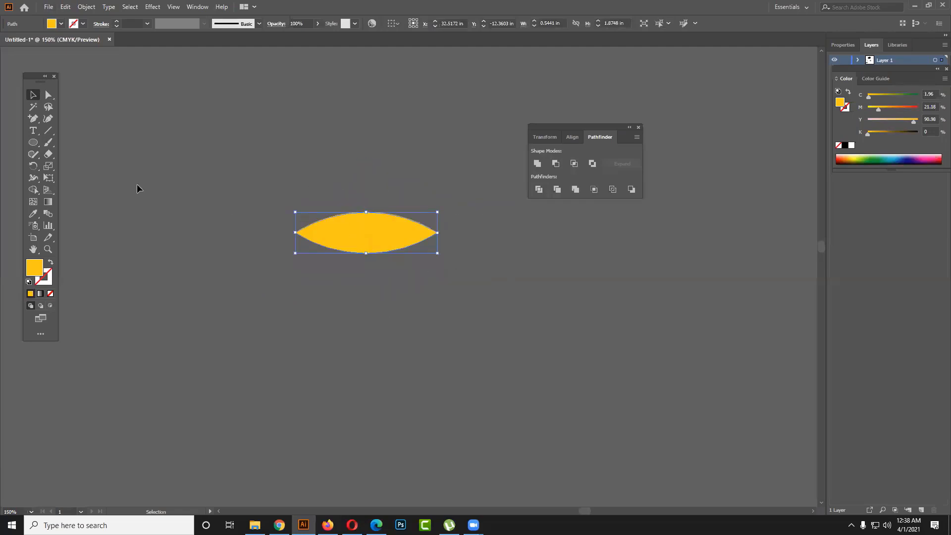
drag(34, 144, 75, 167)
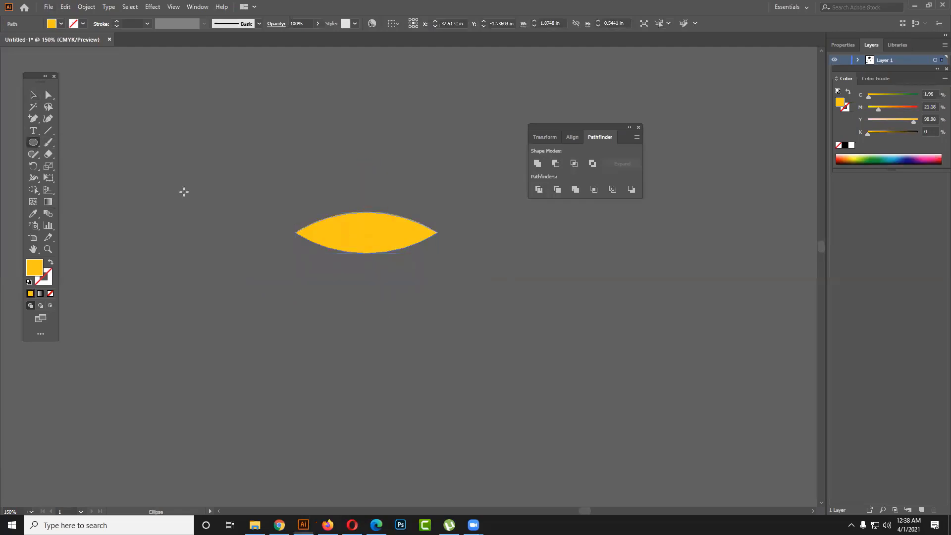
drag(352, 212, 392, 252)
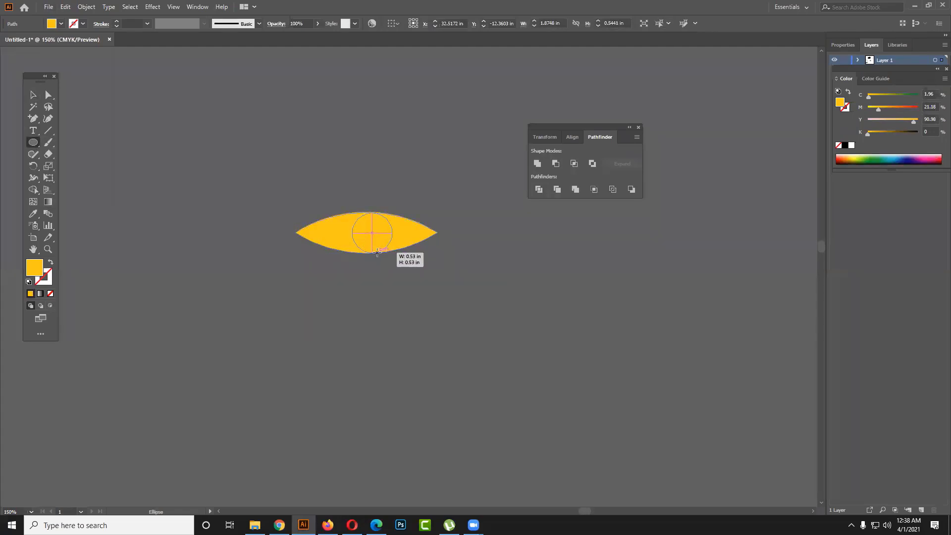
click(845, 145)
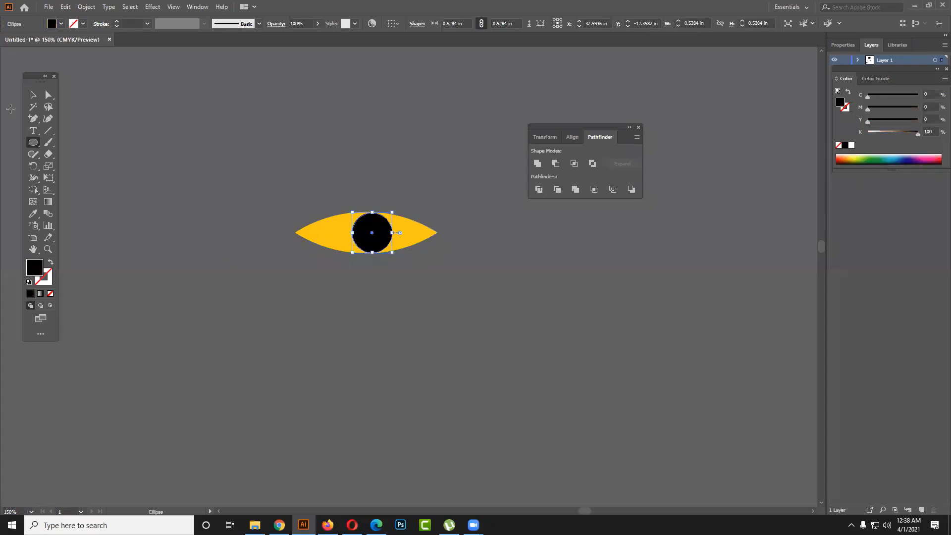
Step: Centre the pupil and Alt-drag a copy of the eye beside the first
click(33, 95)
click(243, 116)
drag(372, 229, 369, 229)
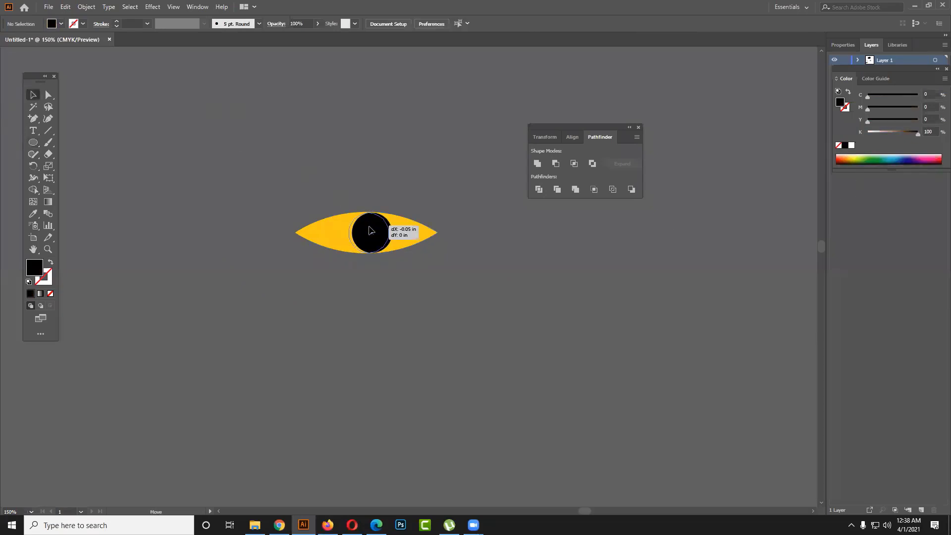
click(490, 263)
drag(378, 233, 600, 245)
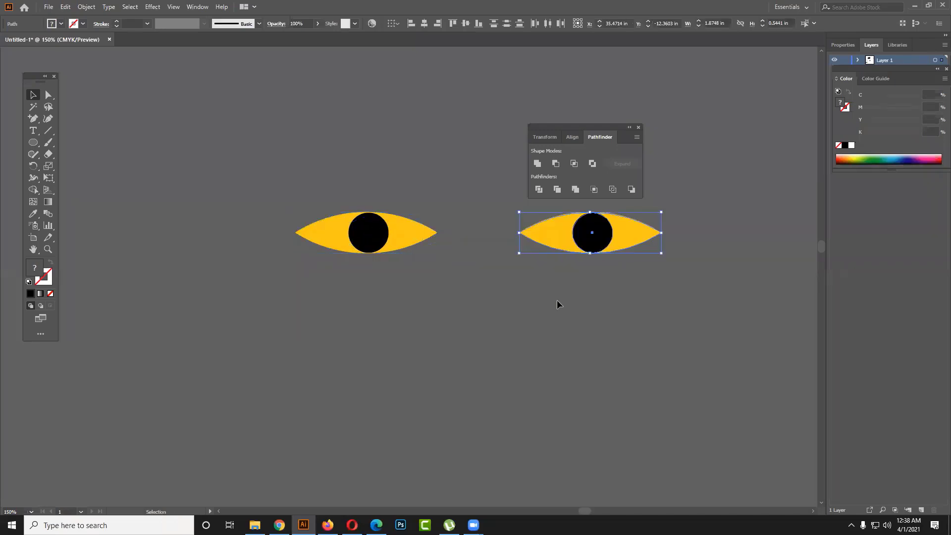
drag(557, 300, 424, 317)
Step: Select both eyes and delete them
click(487, 311)
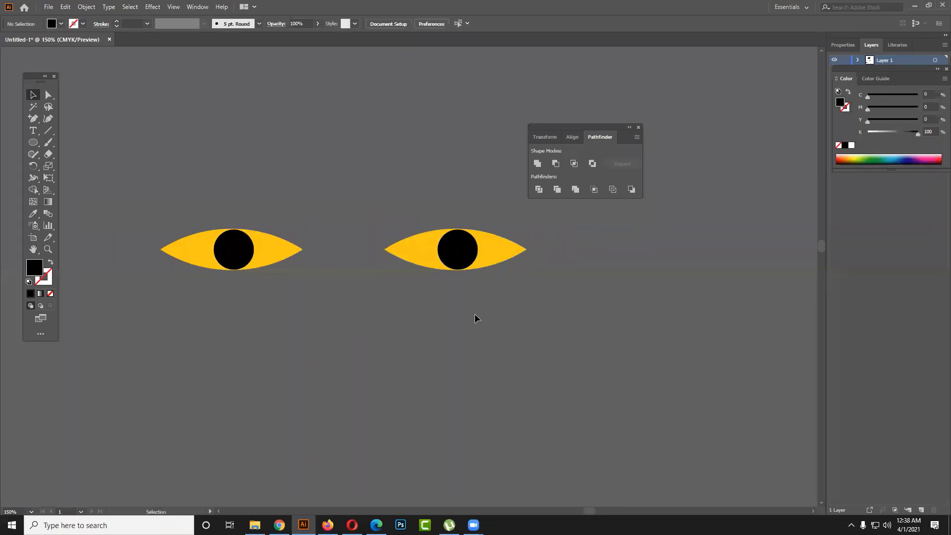
scroll(468, 310, down, 1)
scroll(467, 310, down, 1)
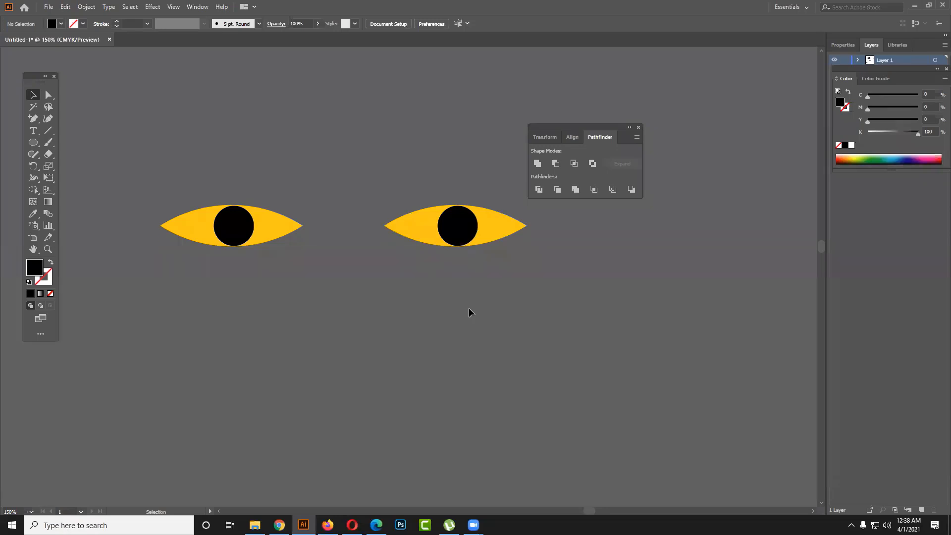
drag(528, 291, 151, 201)
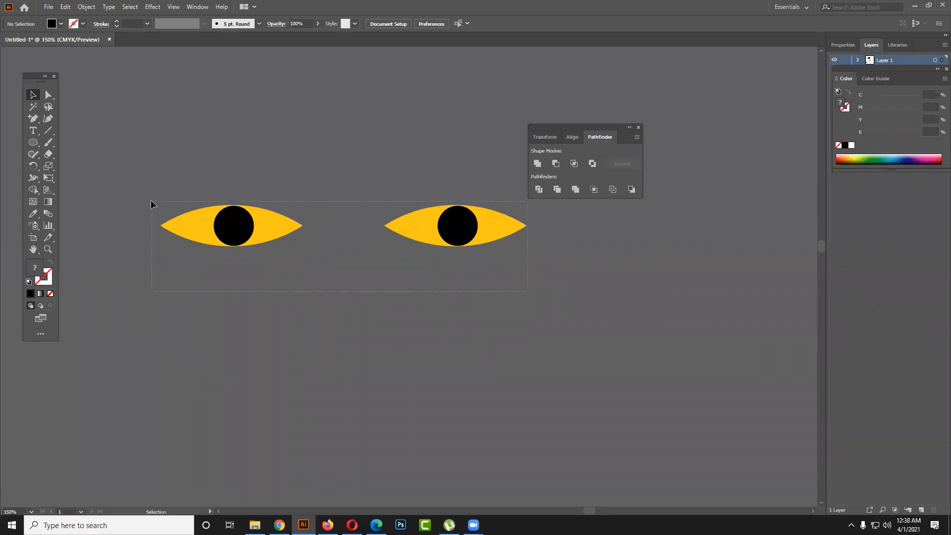
key(Delete)
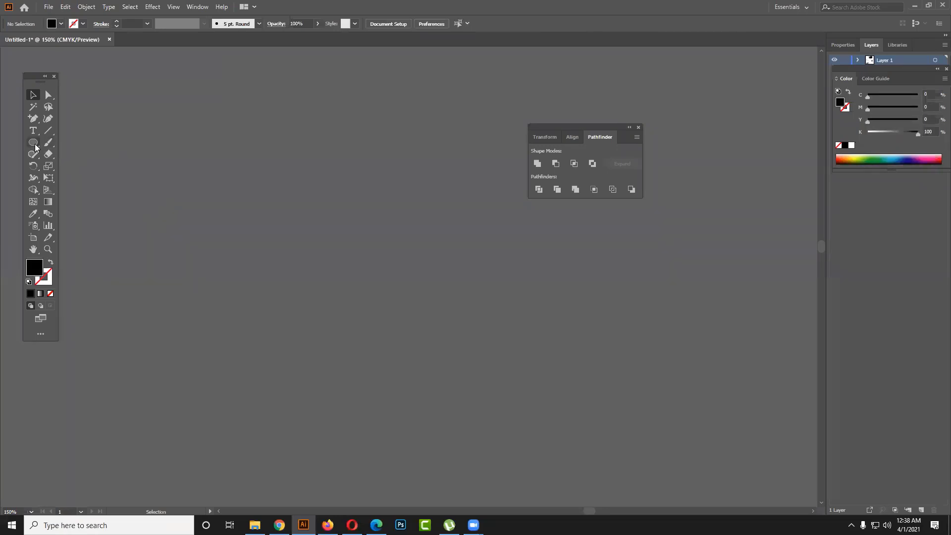
Step: Draw a black circle, Alt-drag an overlapping blue copy, and apply Exclude to both
drag(33, 142, 72, 162)
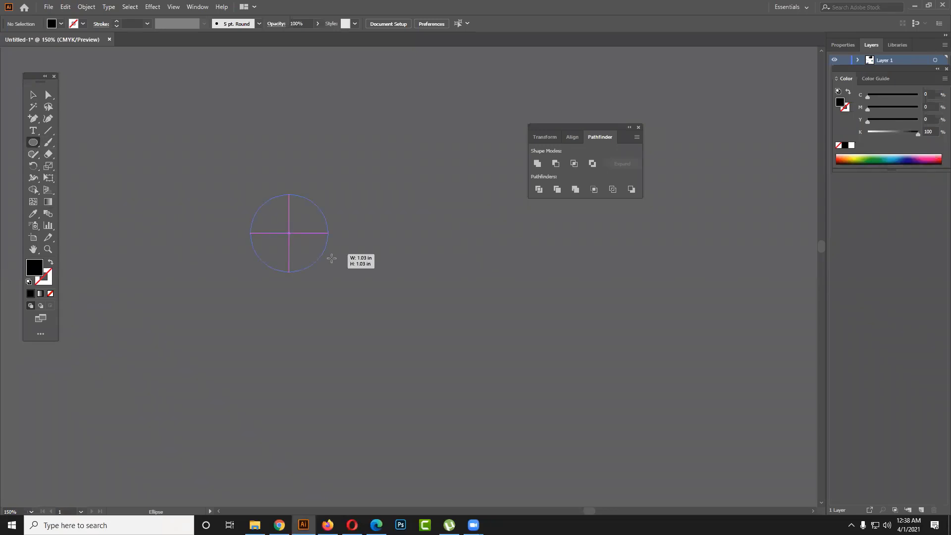
drag(250, 194, 353, 297)
click(32, 94)
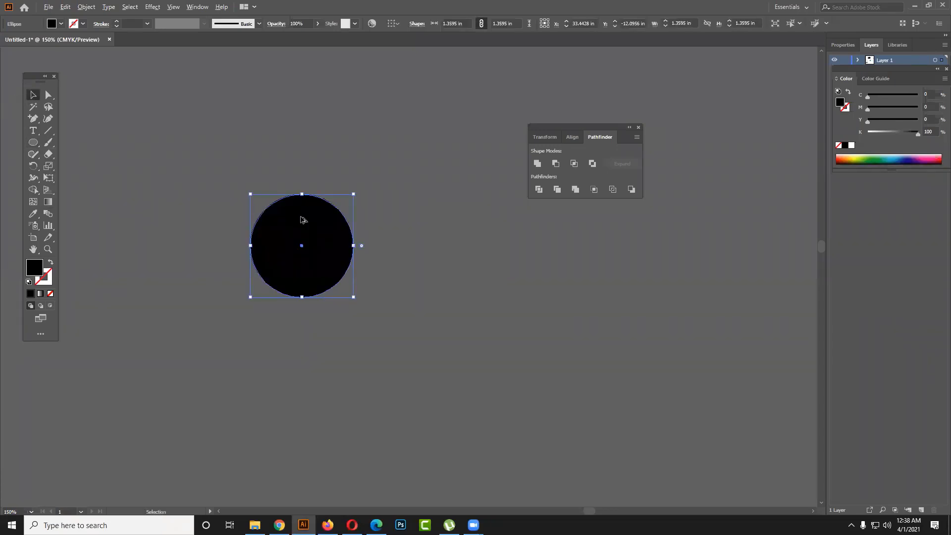
drag(304, 218, 376, 218)
click(889, 159)
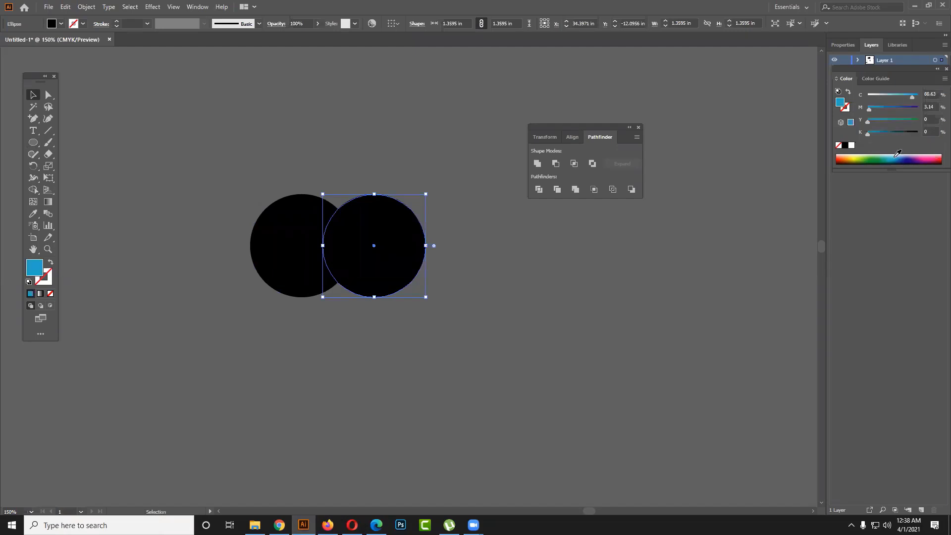
click(526, 314)
drag(526, 316, 282, 219)
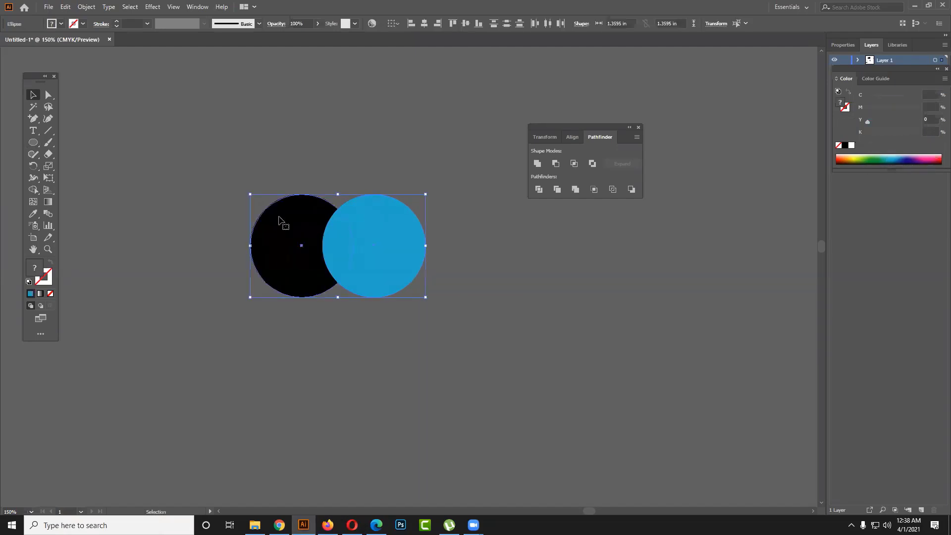
click(591, 163)
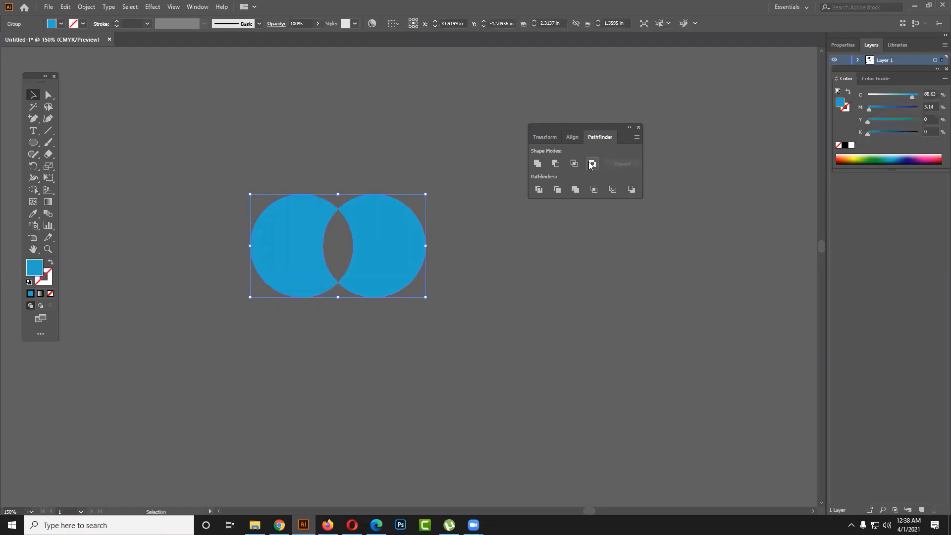
Step: Move the blue cut-out shape up-left, close the Pathfinder panel, and delete the shape
mouse_move(396, 259)
mouse_down()
mouse_move(415, 174)
mouse_move(363, 215)
mouse_up()
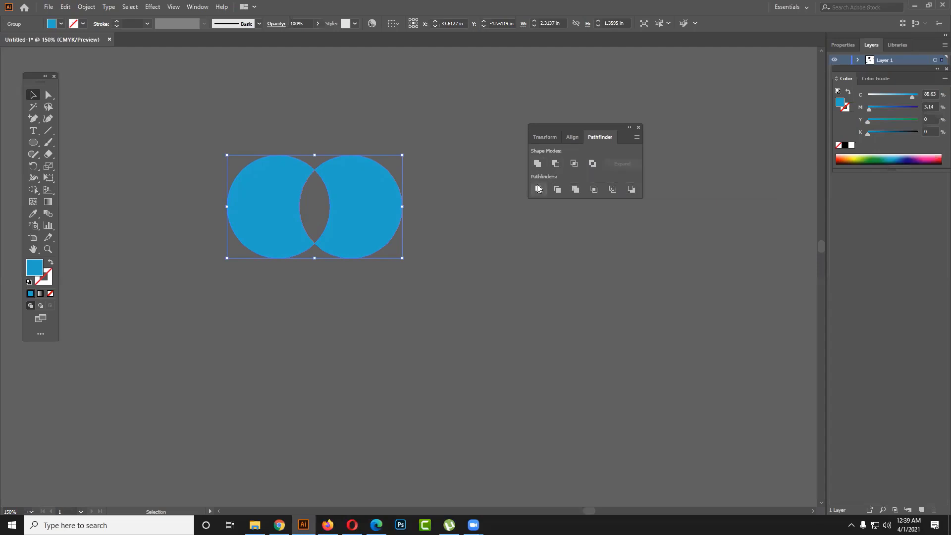
click(638, 127)
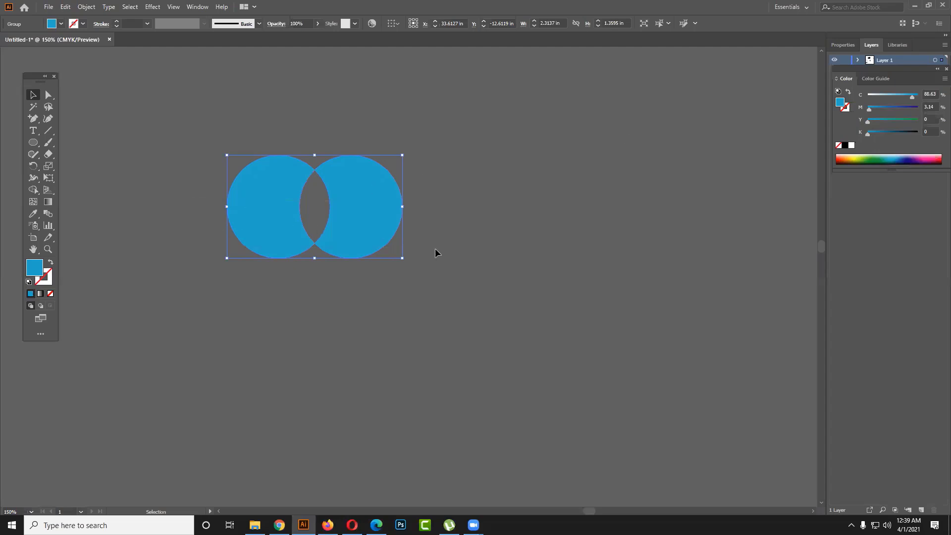
key(Delete)
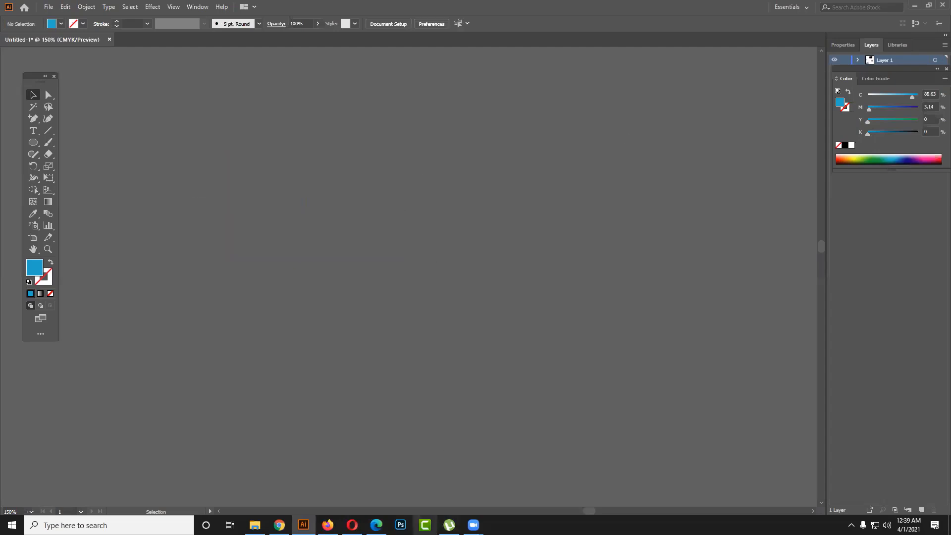